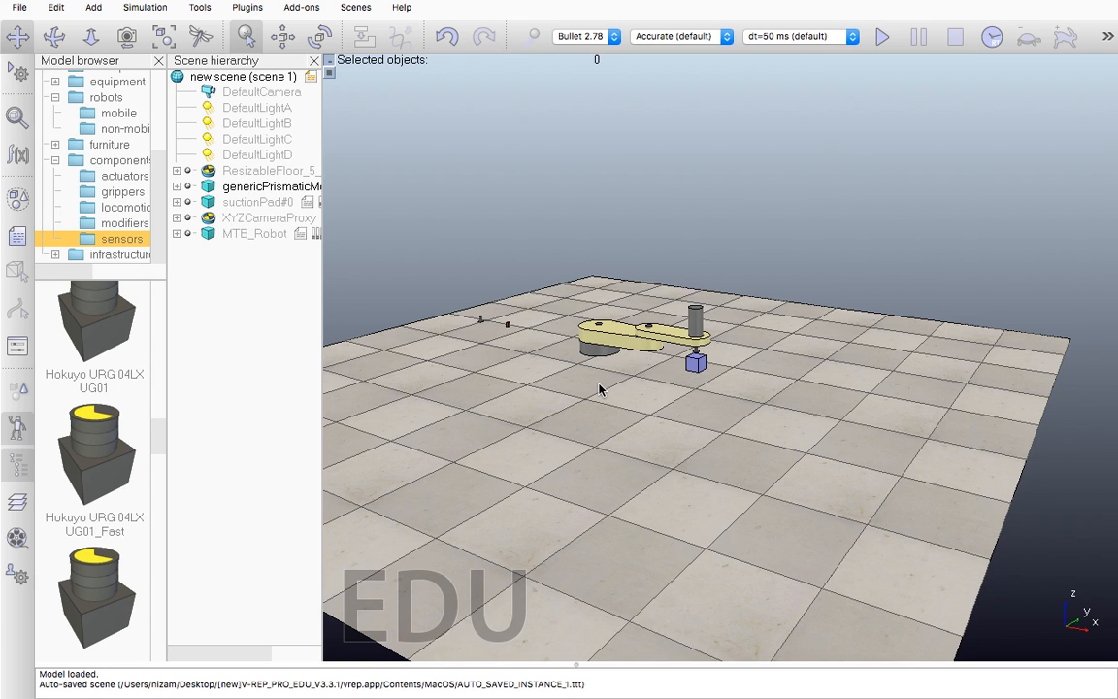
Zoom the scene view in and out around the robot arm and pan the camera across the floor.
{"action": "scroll", "coordinate": [599, 389], "scroll_direction": "down", "scroll_amount": 2}
{"action": "scroll", "coordinate": [575, 418], "scroll_direction": "down", "scroll_amount": 1}
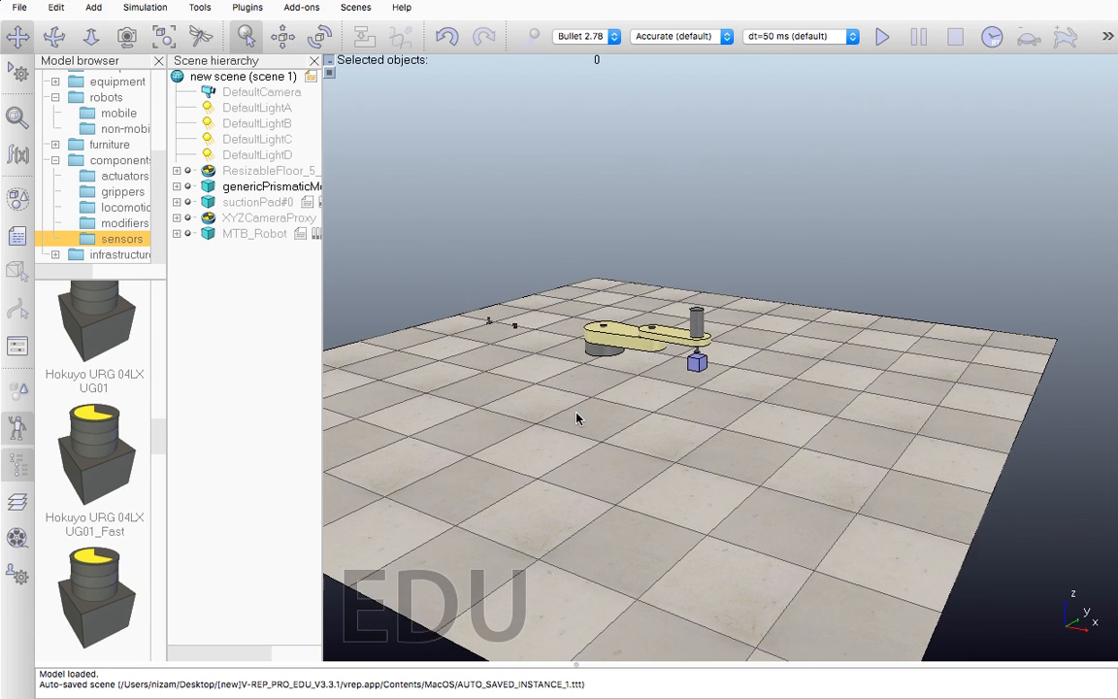
{"action": "scroll", "coordinate": [575, 413], "scroll_direction": "down", "scroll_amount": 1}
{"action": "scroll", "coordinate": [575, 412], "scroll_direction": "up", "scroll_amount": 4}
{"action": "scroll", "coordinate": [576, 412], "scroll_direction": "down", "scroll_amount": 3}
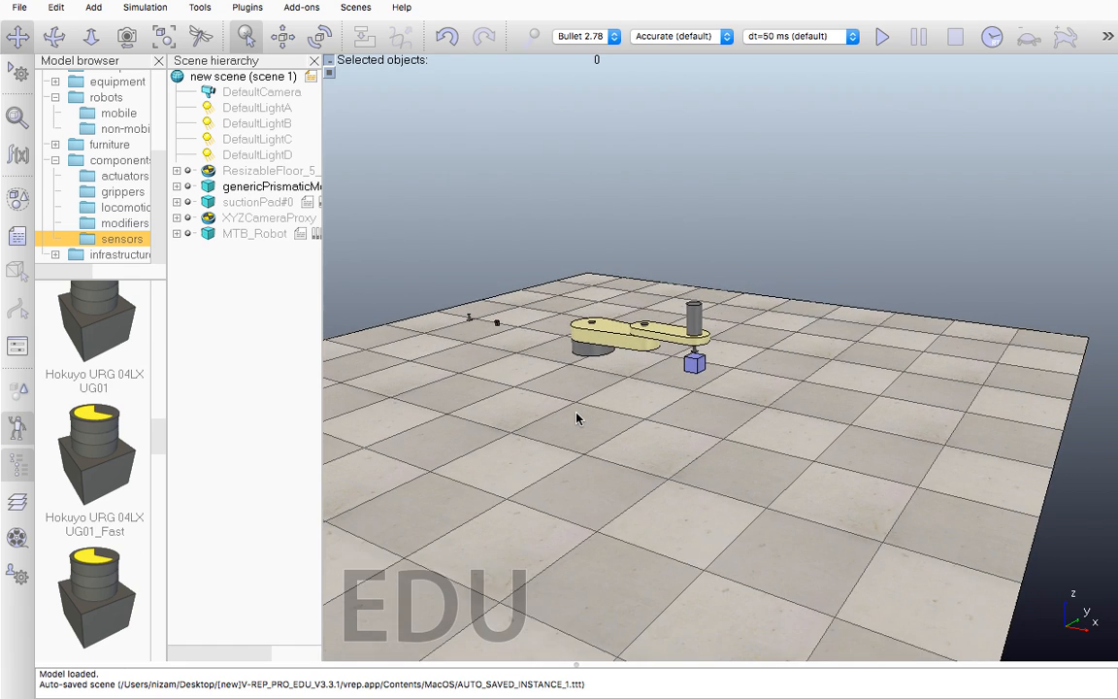
{"action": "scroll", "coordinate": [575, 419], "scroll_direction": "down", "scroll_amount": 1}
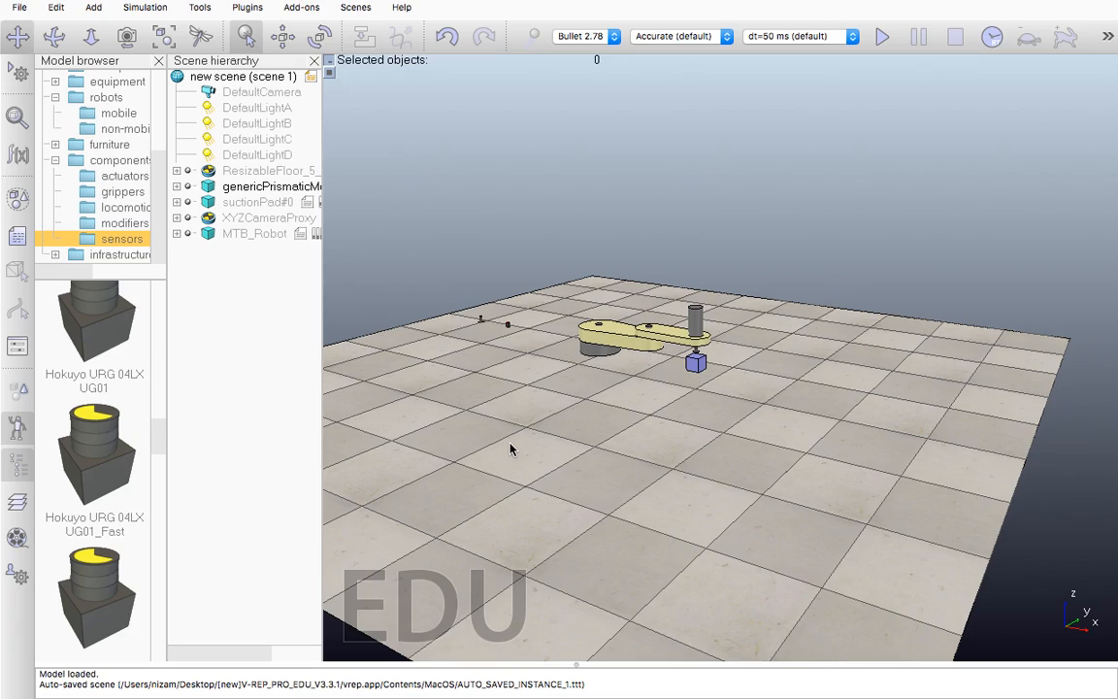
{"action": "left_click_drag", "start_coordinate": [511, 448], "coordinate": [591, 429]}
{"action": "left_click_drag", "start_coordinate": [838, 417], "coordinate": [902, 422]}
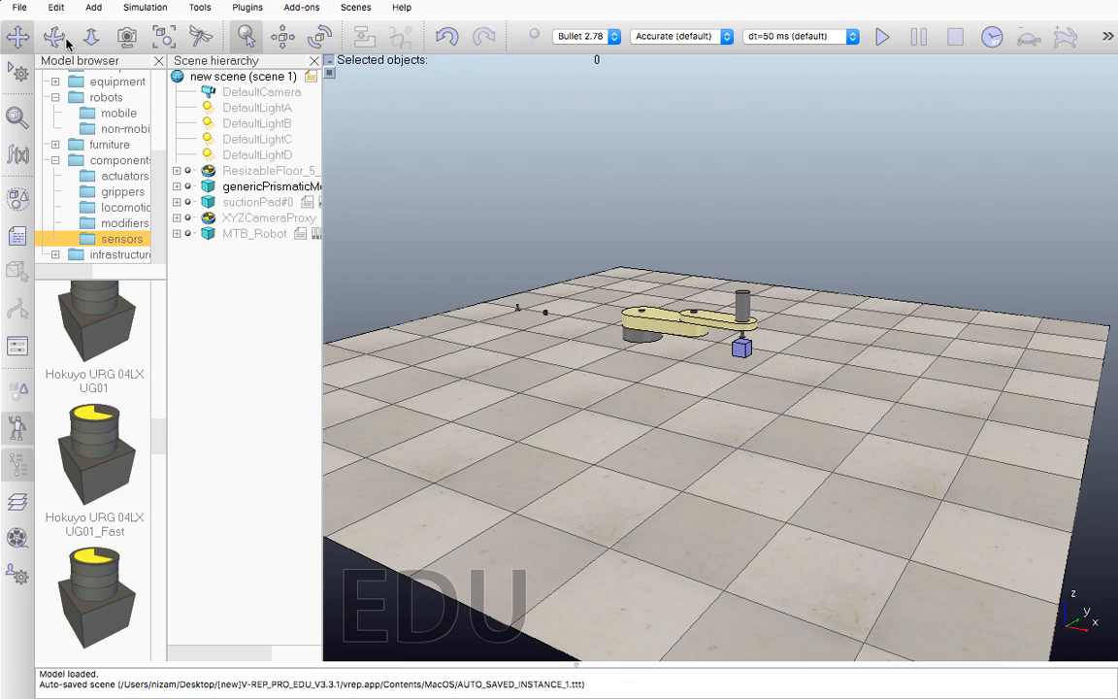
Rotate the camera around the robot arm, and pan the view to bring the arm and the small parts into frame.
{"action": "left_click", "coordinate": [55, 39]}
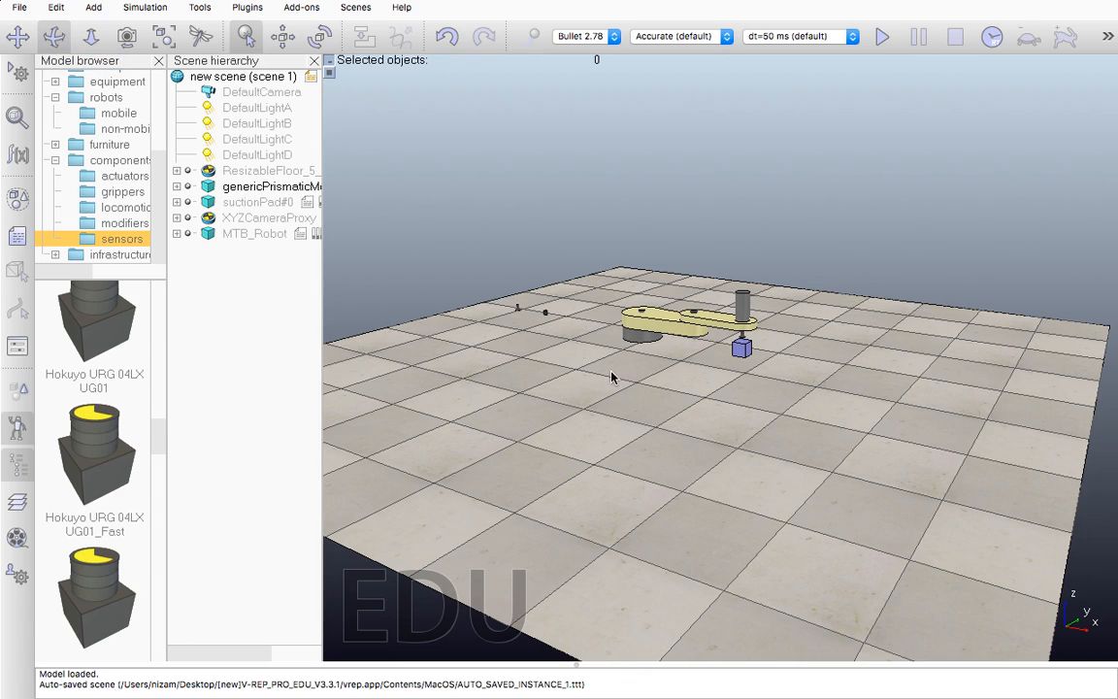
{"action": "left_click_drag", "start_coordinate": [619, 403], "coordinate": [877, 427]}
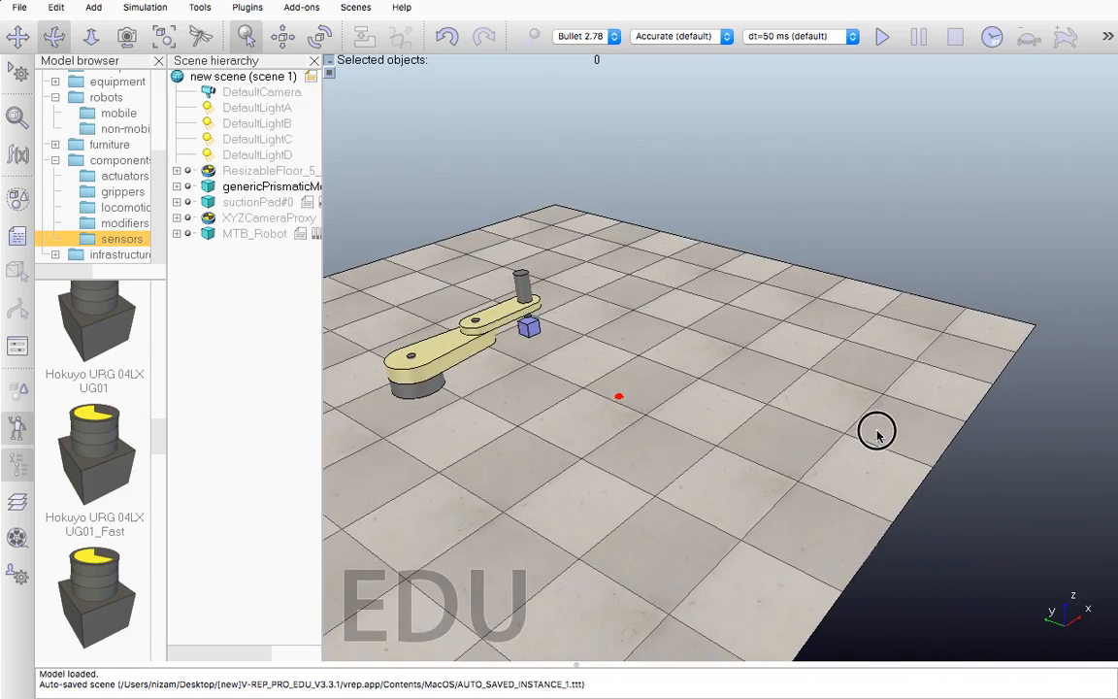
{"action": "left_click_drag", "start_coordinate": [416, 430], "coordinate": [711, 83]}
{"action": "left_click", "coordinate": [18, 35]}
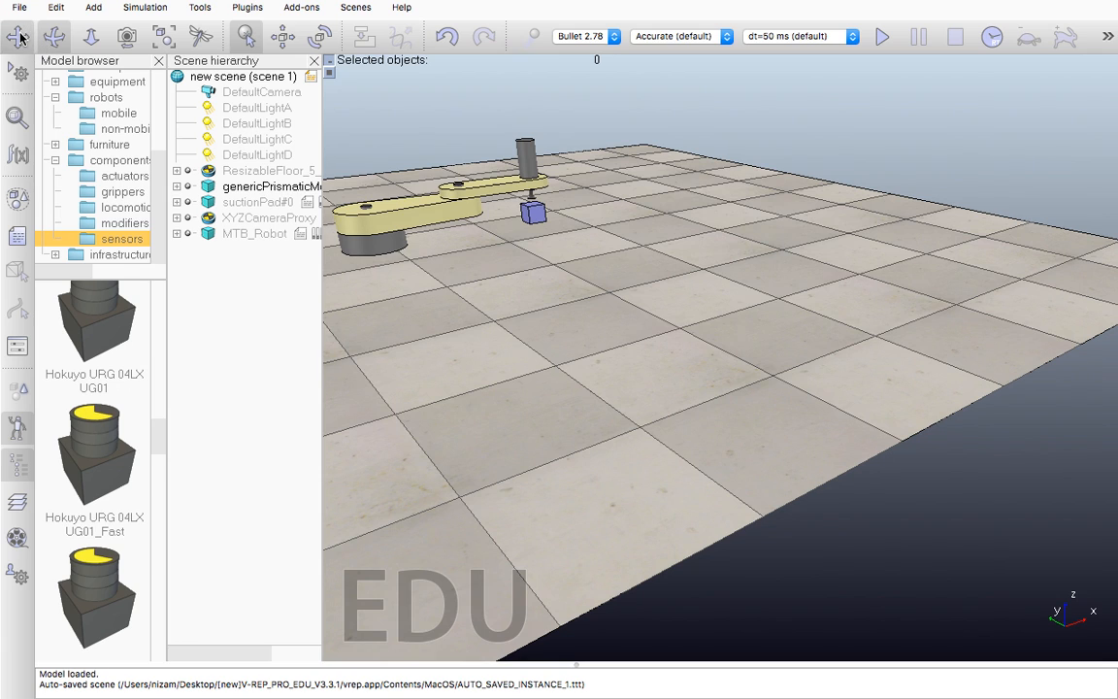
{"action": "left_click_drag", "start_coordinate": [437, 280], "coordinate": [778, 319]}
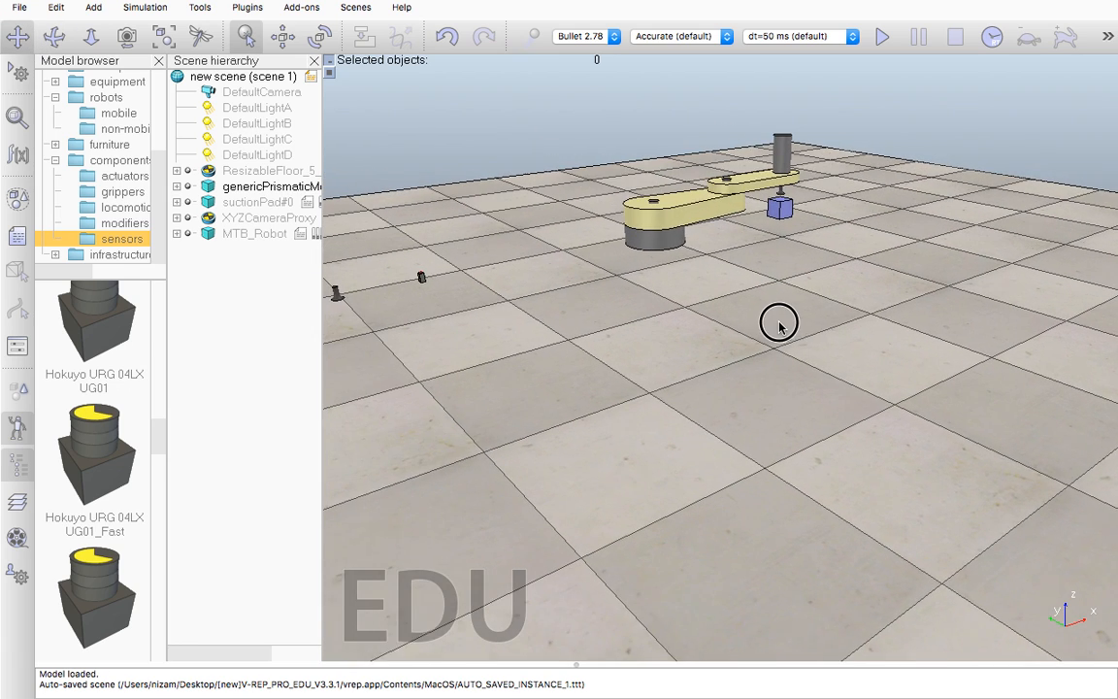
Shift the camera away from the robot until the whole floor is in view, and move partway back in.
{"action": "left_click", "coordinate": [93, 38]}
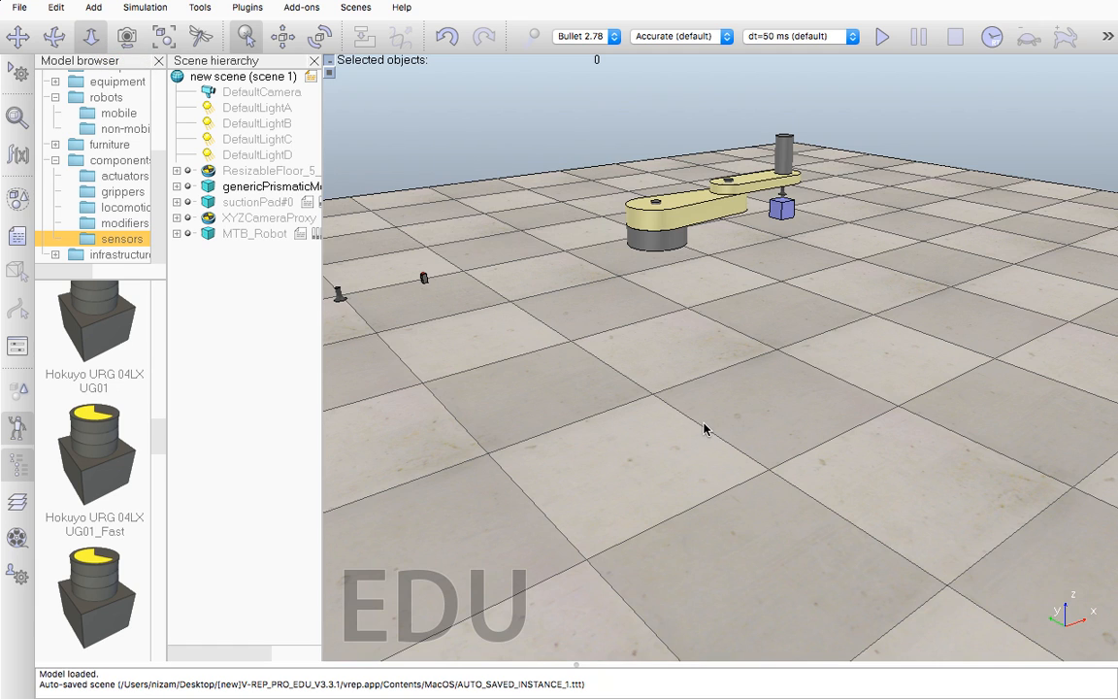
{"action": "left_click_drag", "start_coordinate": [703, 429], "coordinate": [815, 225]}
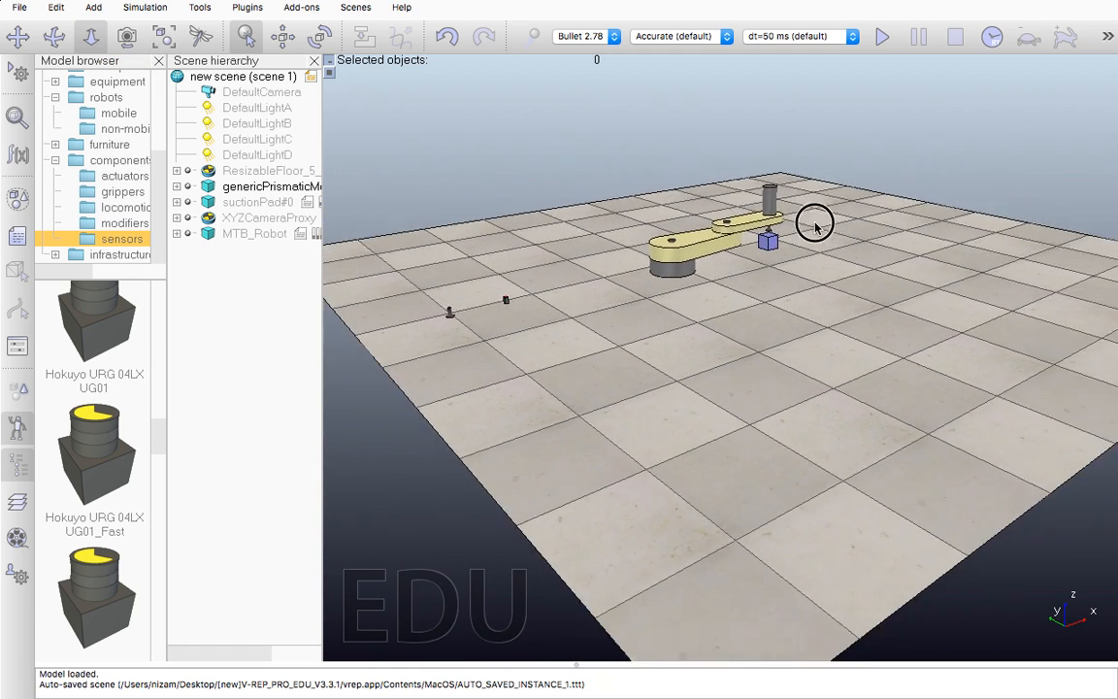
{"action": "scroll", "coordinate": [839, 172], "scroll_direction": "down", "scroll_amount": 10}
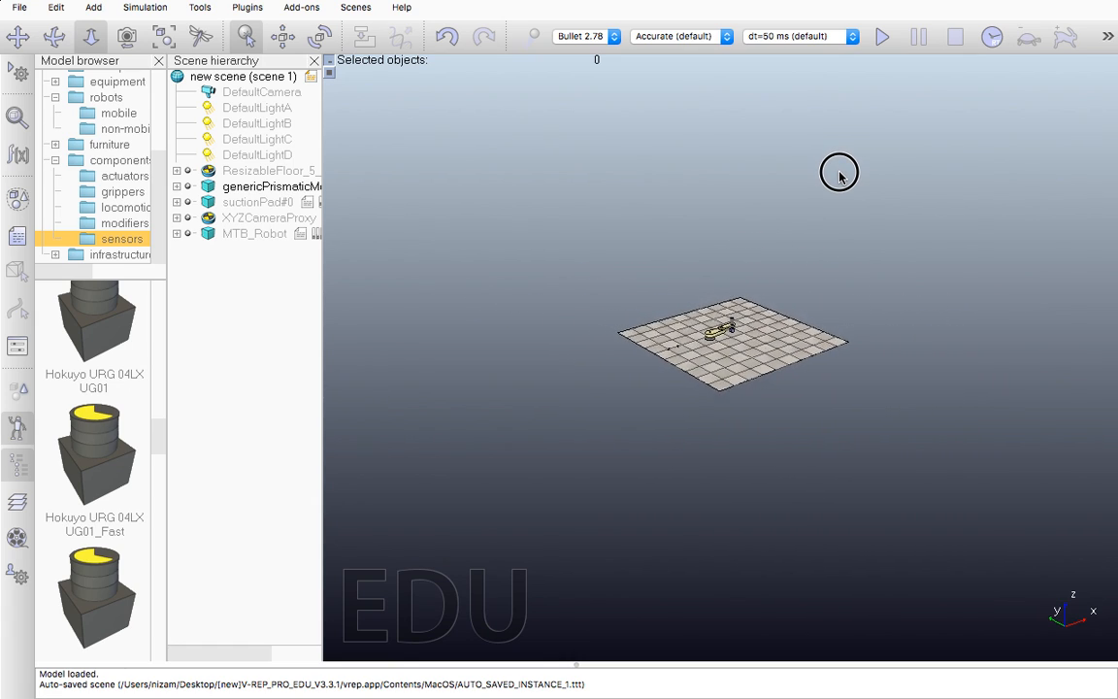
{"action": "scroll", "coordinate": [839, 174], "scroll_direction": "down", "scroll_amount": 3}
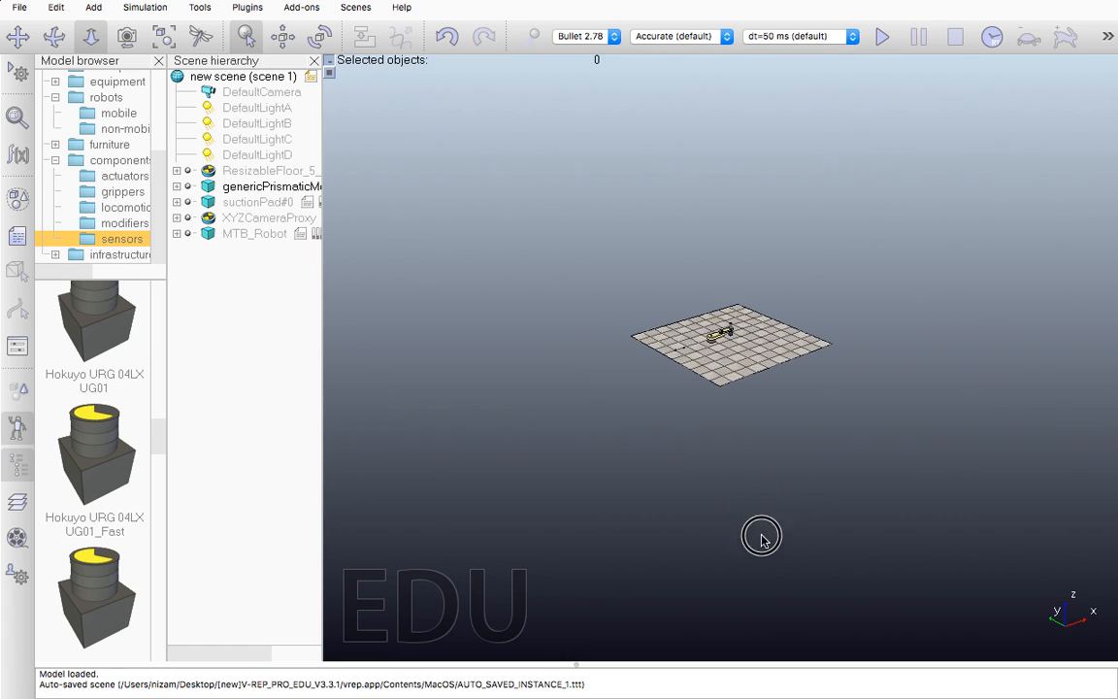
{"action": "left_click_drag", "start_coordinate": [760, 540], "coordinate": [798, 619]}
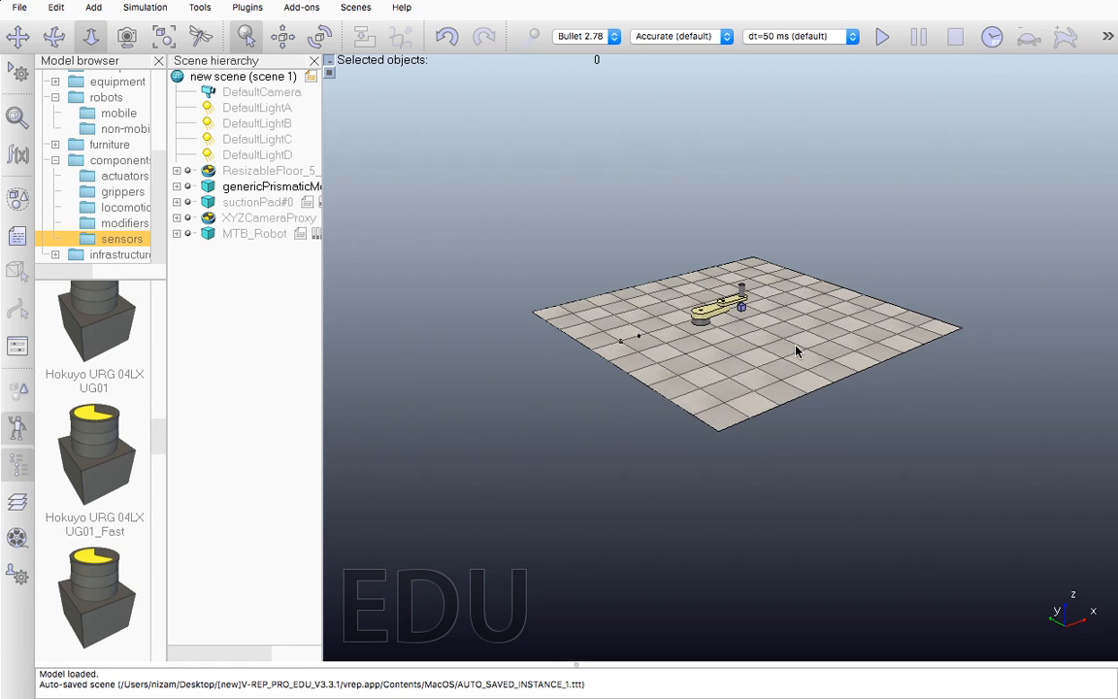
{"action": "left_click_drag", "start_coordinate": [796, 351], "coordinate": [839, 359]}
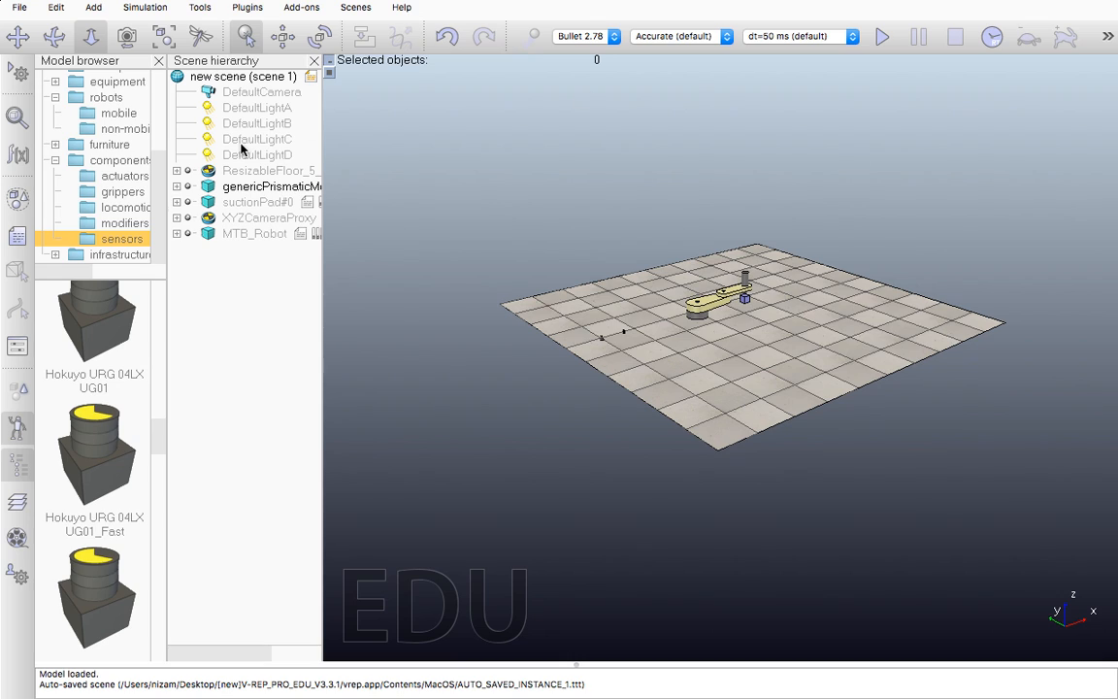
Fit the view to the scene and zoom out slightly around the motor, suction pad and robot arm.
{"action": "left_click", "coordinate": [164, 38]}
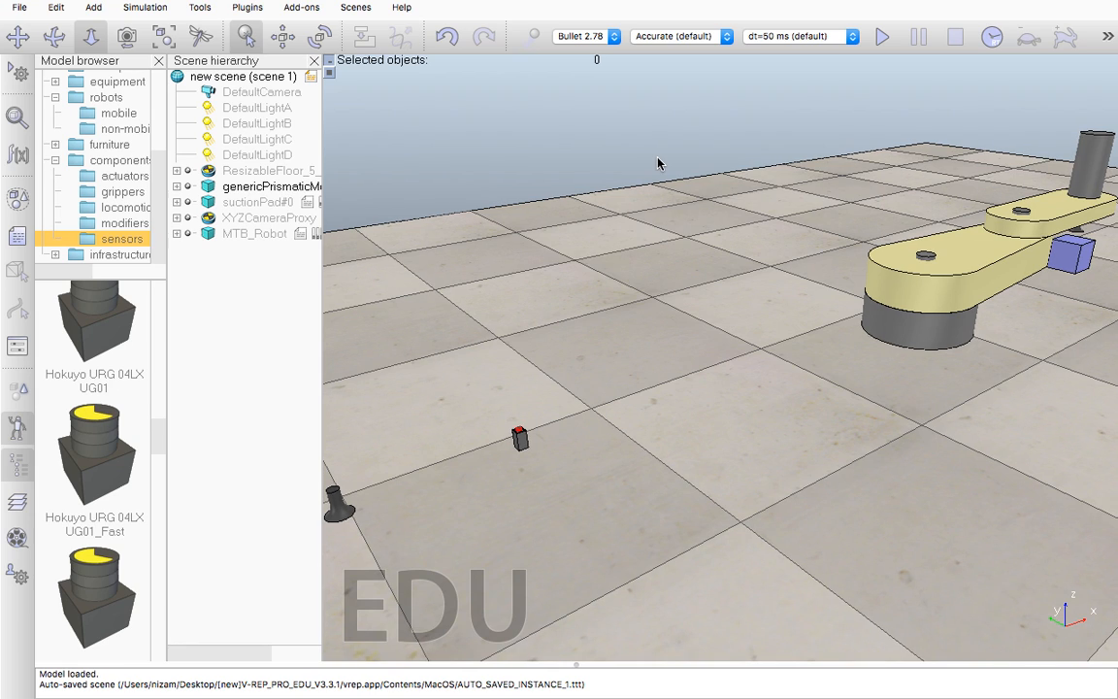
{"action": "scroll", "coordinate": [636, 272], "scroll_direction": "down", "scroll_amount": 2}
{"action": "scroll", "coordinate": [636, 272], "scroll_direction": "down", "scroll_amount": 3}
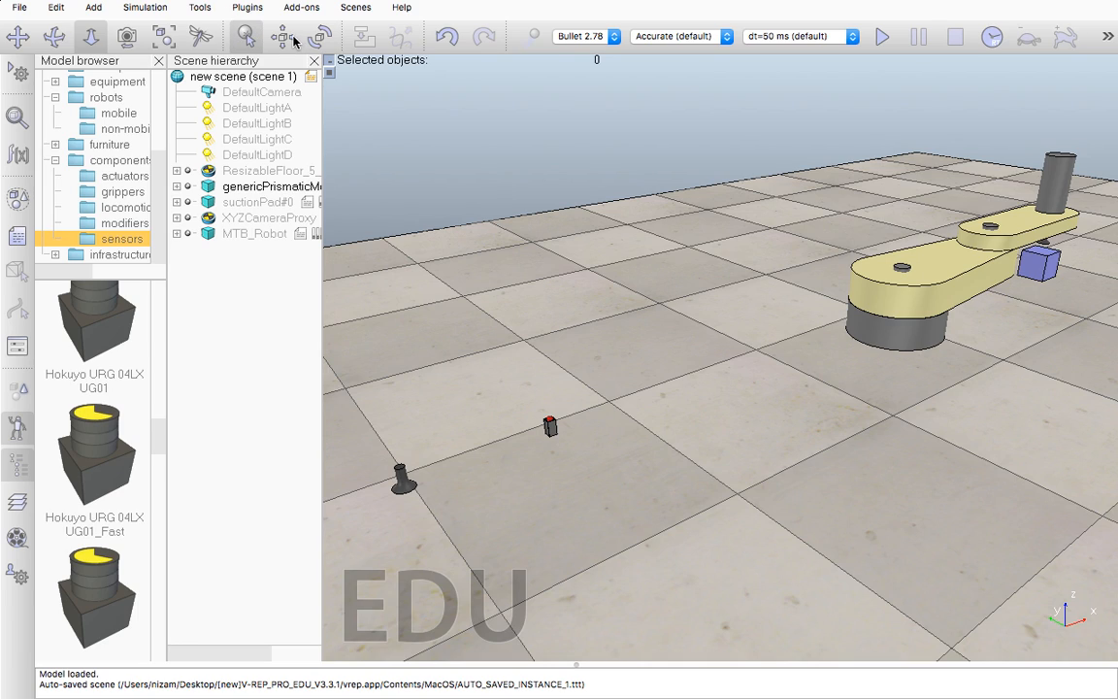
Select the prismatic motor and then the suction pad directly in the 3D scene with click selection.
{"action": "left_click", "coordinate": [244, 37]}
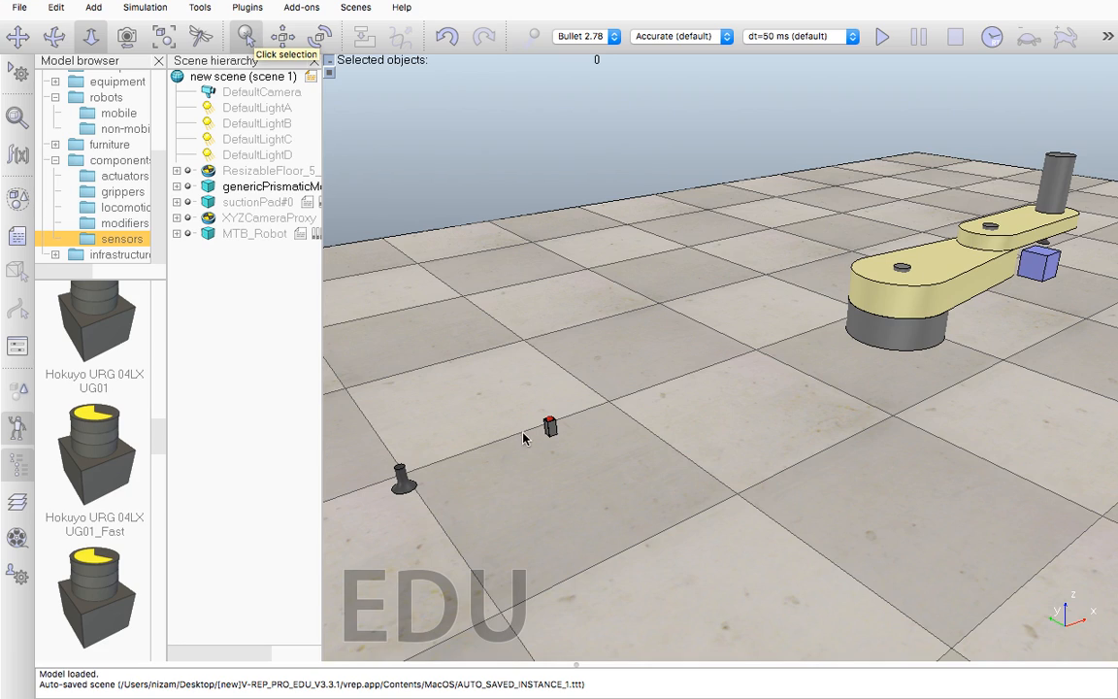
{"action": "left_click", "coordinate": [551, 428]}
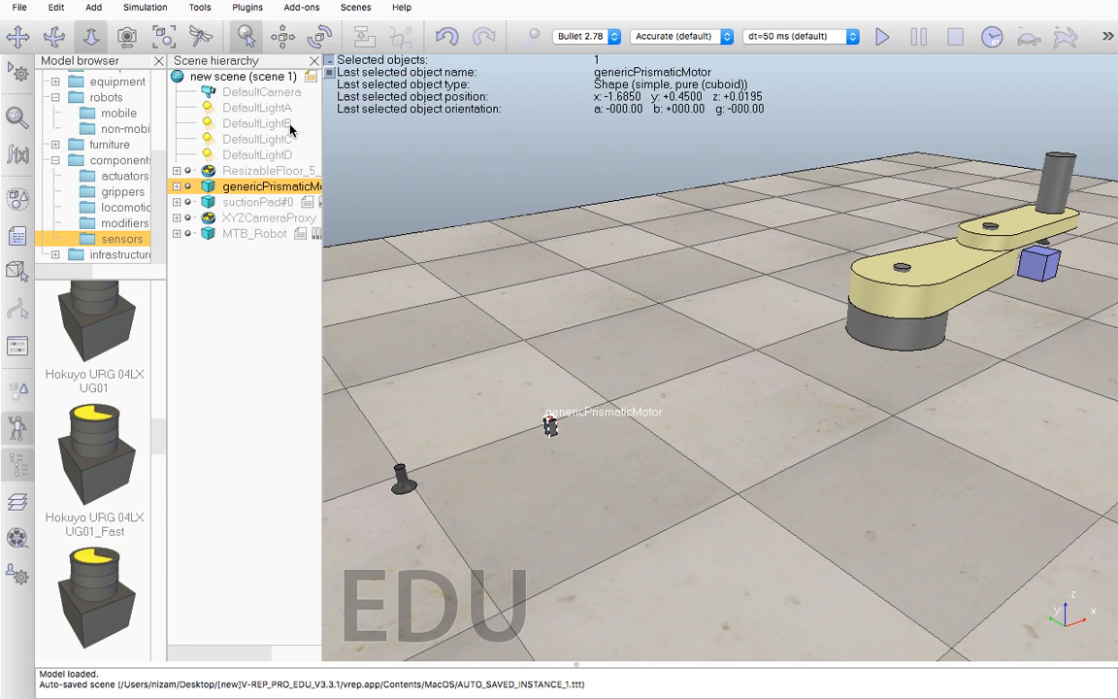
{"action": "left_click", "coordinate": [254, 38]}
{"action": "left_click", "coordinate": [401, 478]}
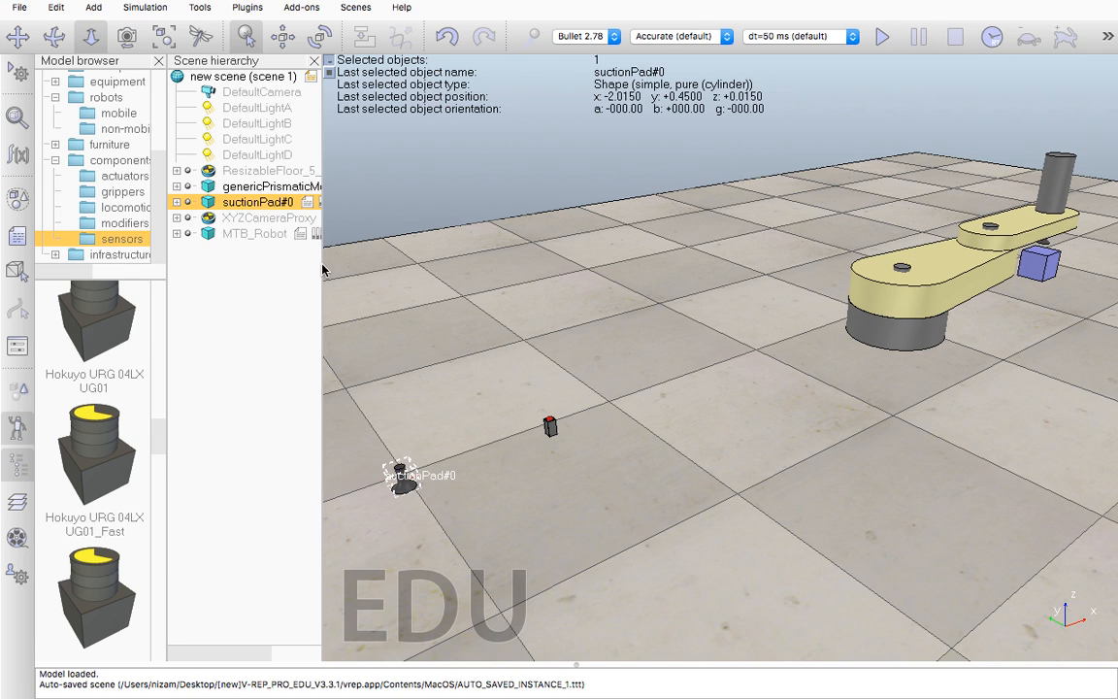
Widen the scene hierarchy and select genericPrismaticMotor and then MTB_Robot in it.
{"action": "left_click_drag", "start_coordinate": [321, 249], "coordinate": [408, 225]}
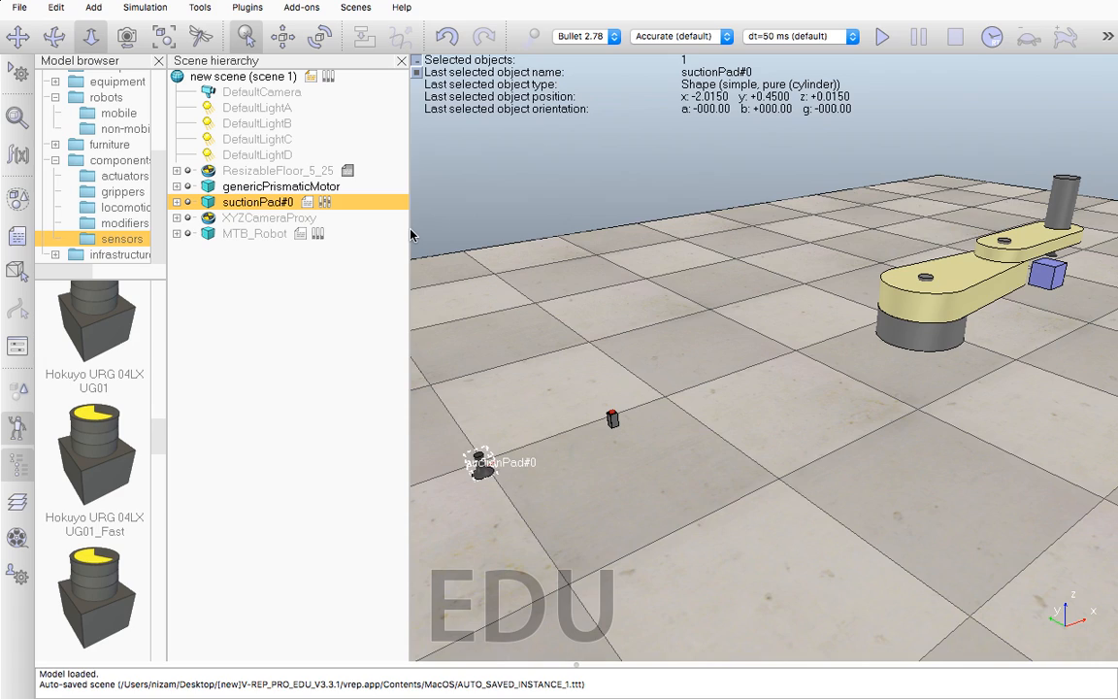
{"action": "left_click", "coordinate": [259, 189]}
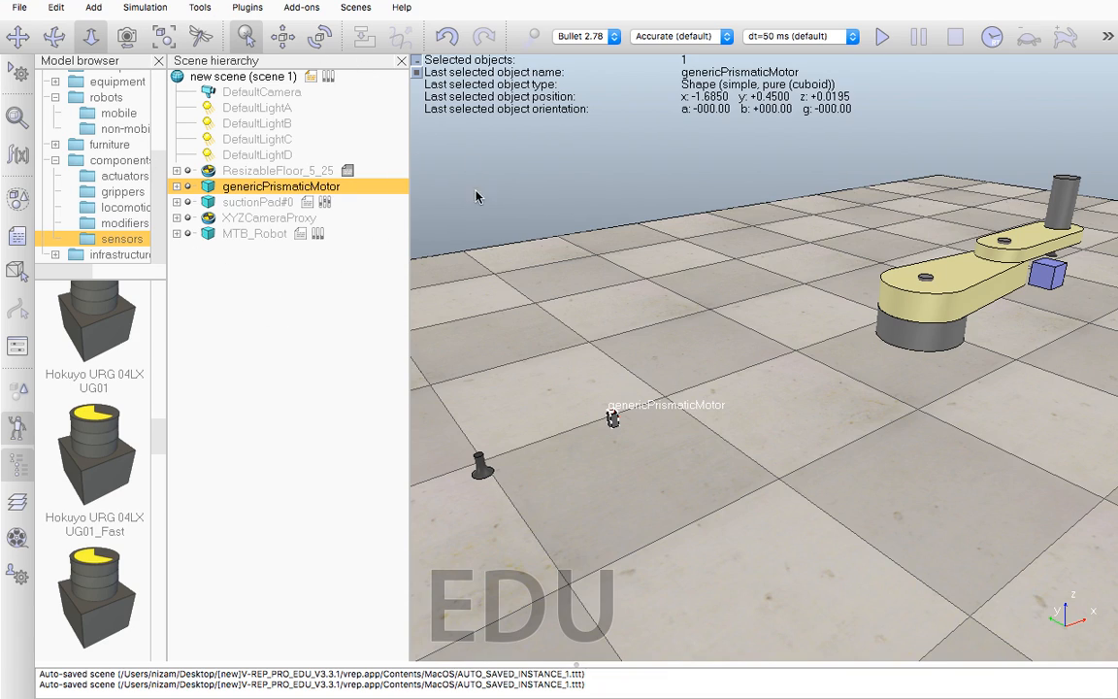
{"action": "left_click", "coordinate": [247, 234]}
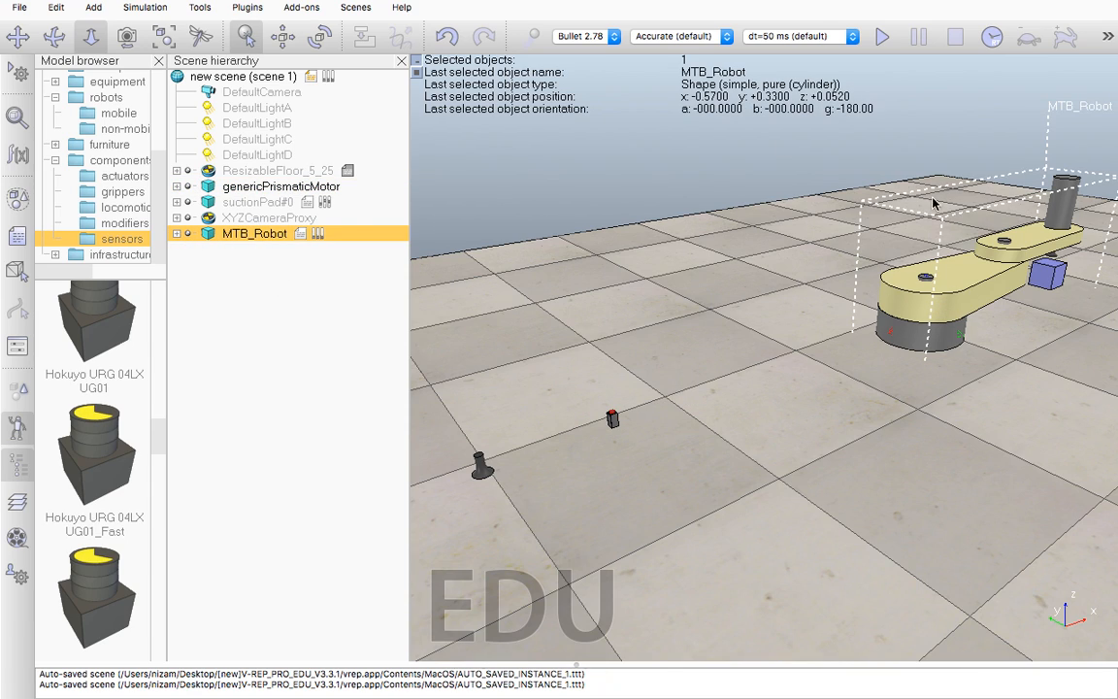
Expand the MTB_Robot tree in the scene hierarchy and fit the view to the robot.
{"action": "left_click", "coordinate": [177, 235]}
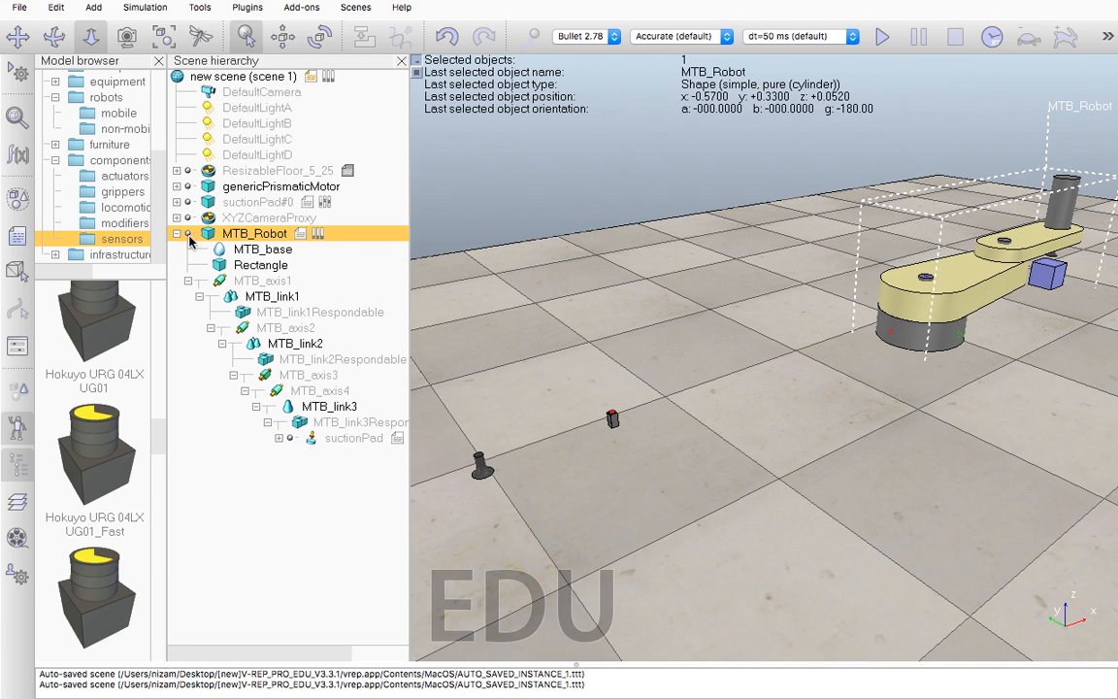
{"action": "left_click", "coordinate": [177, 235]}
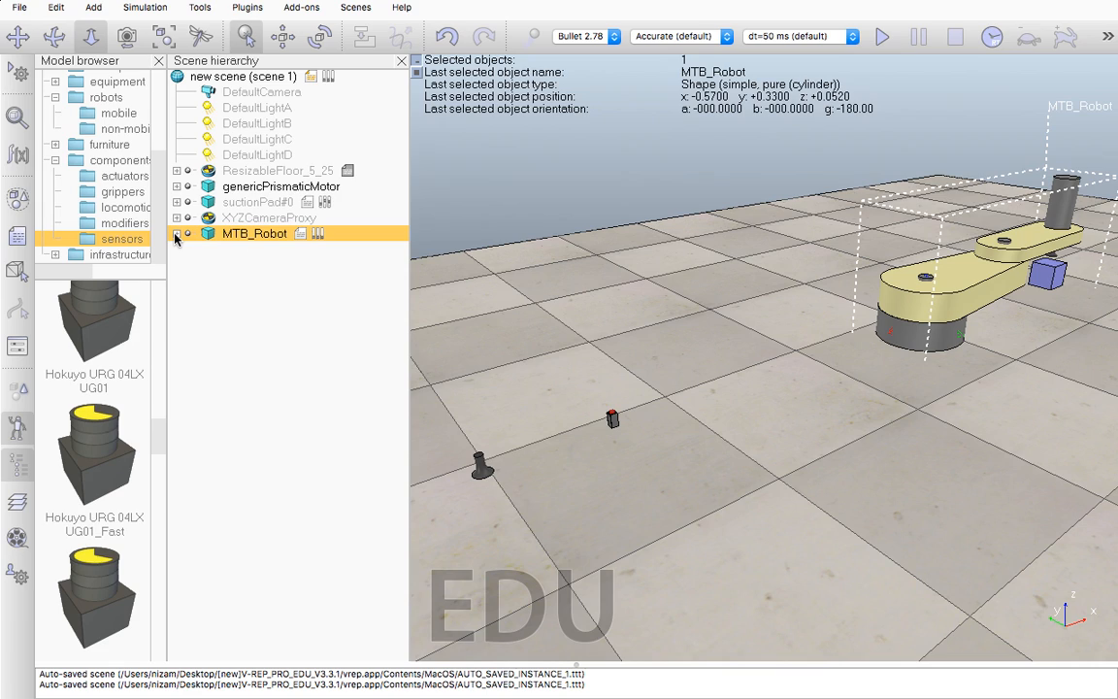
{"action": "left_click", "coordinate": [177, 236]}
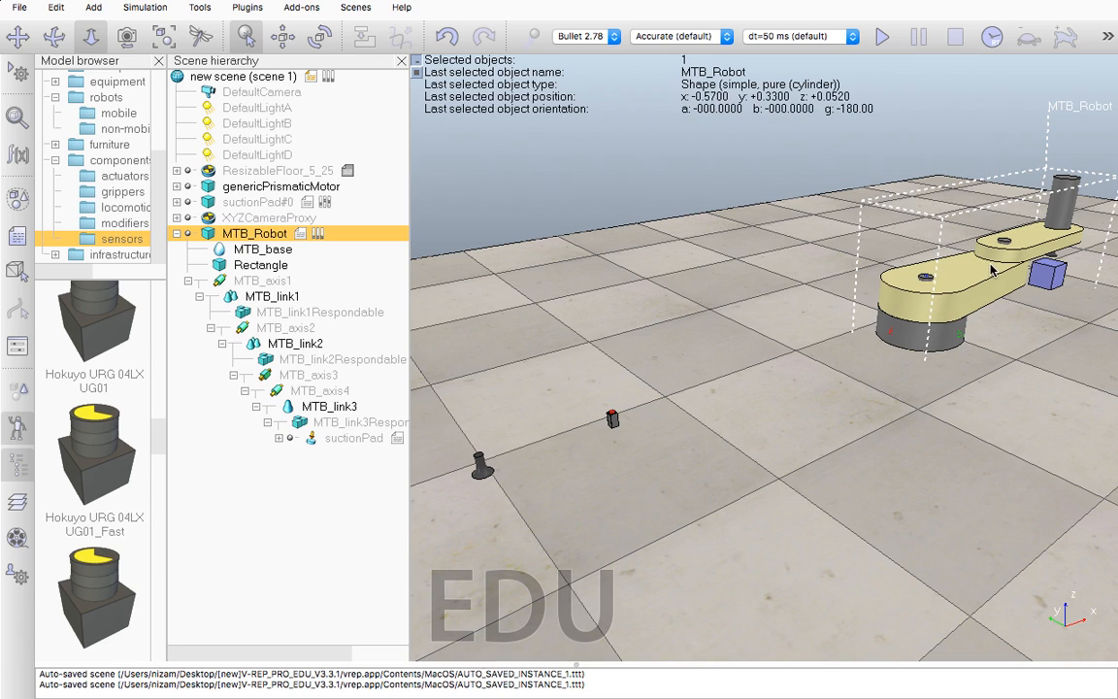
{"action": "left_click", "coordinate": [162, 45]}
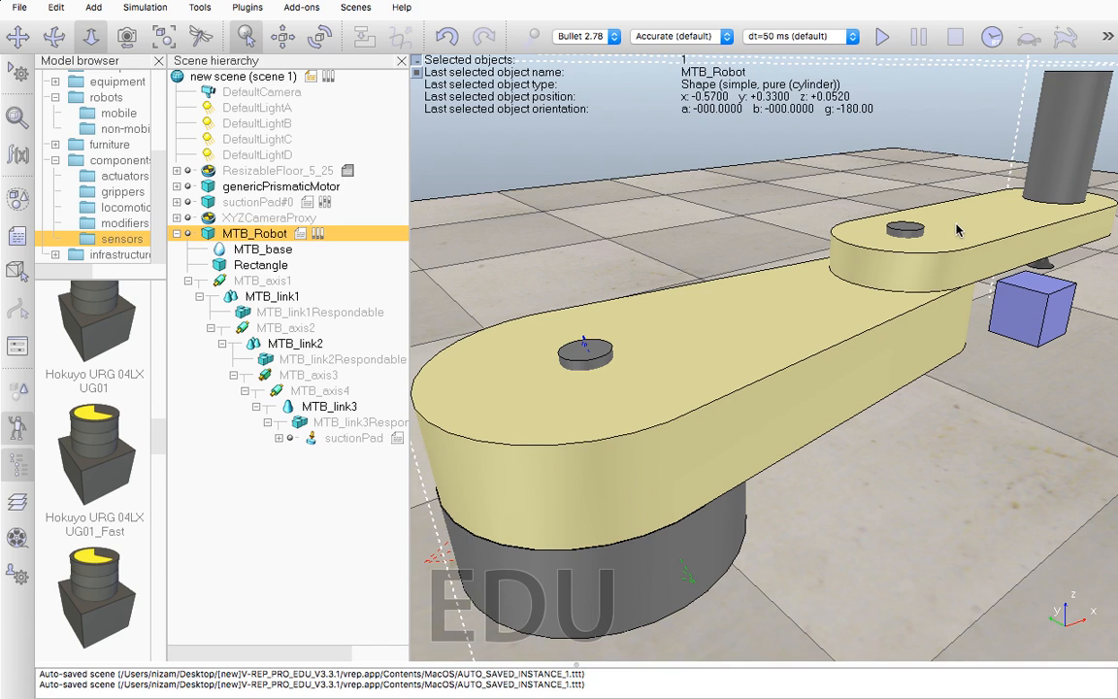
{"action": "scroll", "coordinate": [693, 389], "scroll_direction": "down", "scroll_amount": 2}
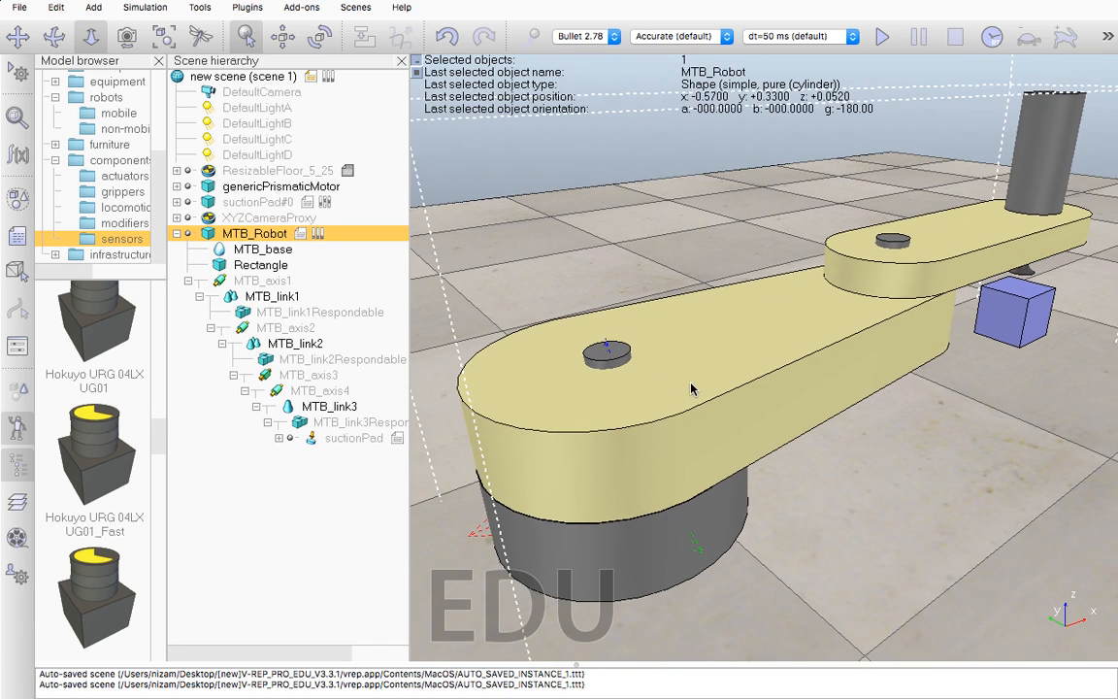
Examine the MTB_Robot components one by one from Rectangle through the axis joints and links to MTB_link3, locating each in the scene.
{"action": "left_click", "coordinate": [257, 268]}
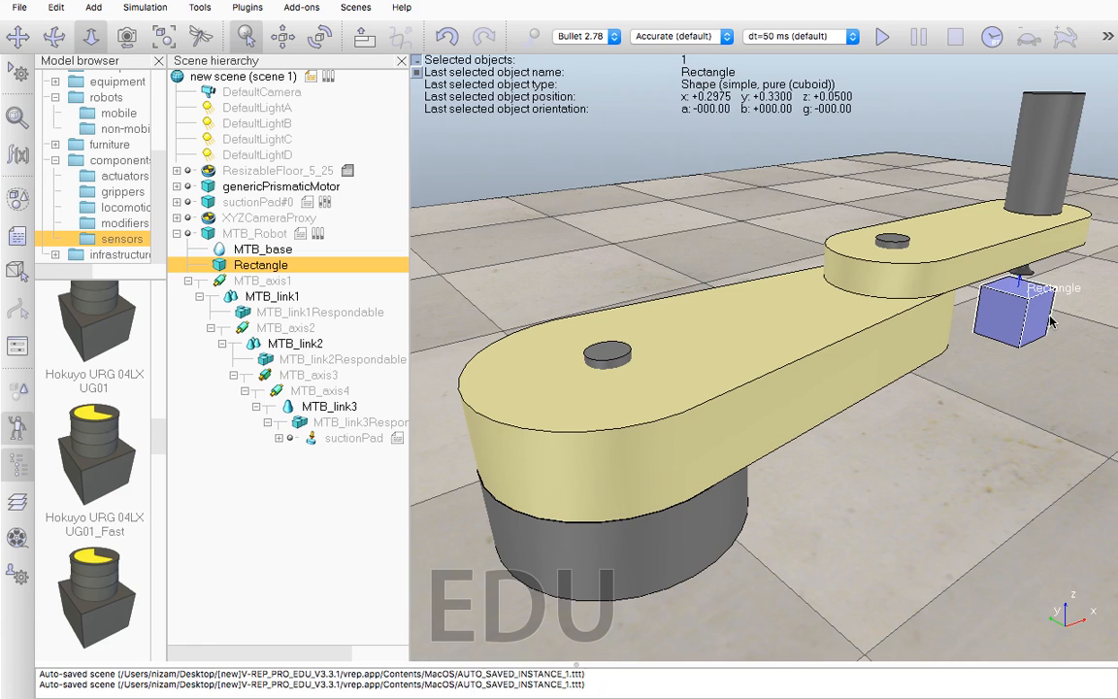
{"action": "left_click", "coordinate": [262, 282]}
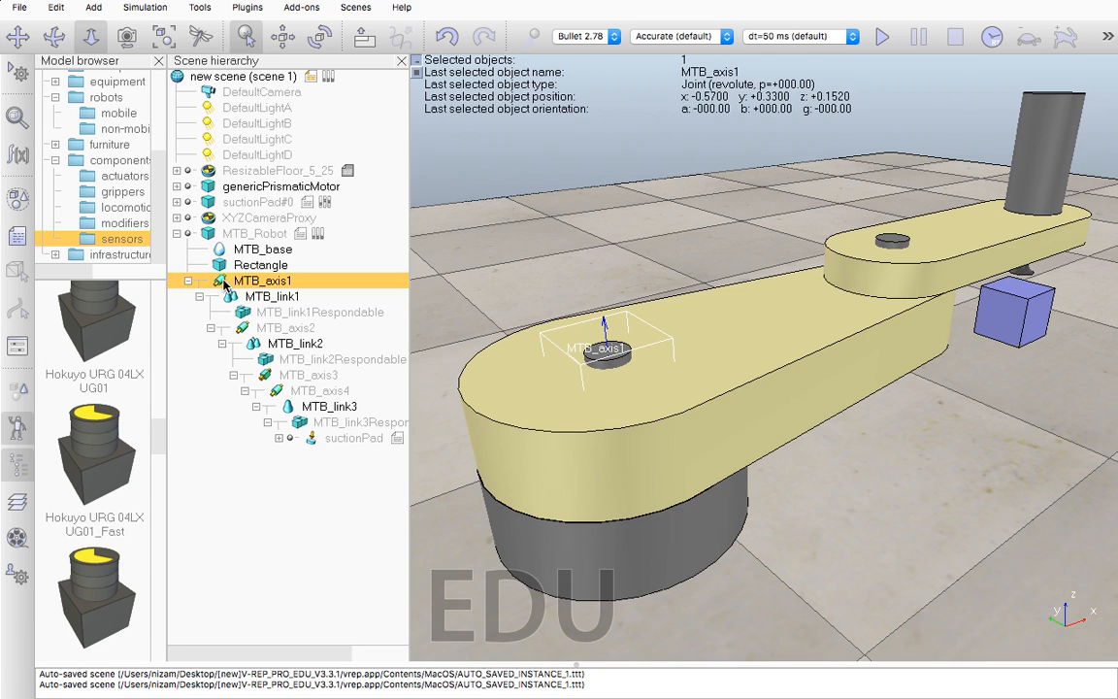
{"action": "left_click", "coordinate": [231, 296]}
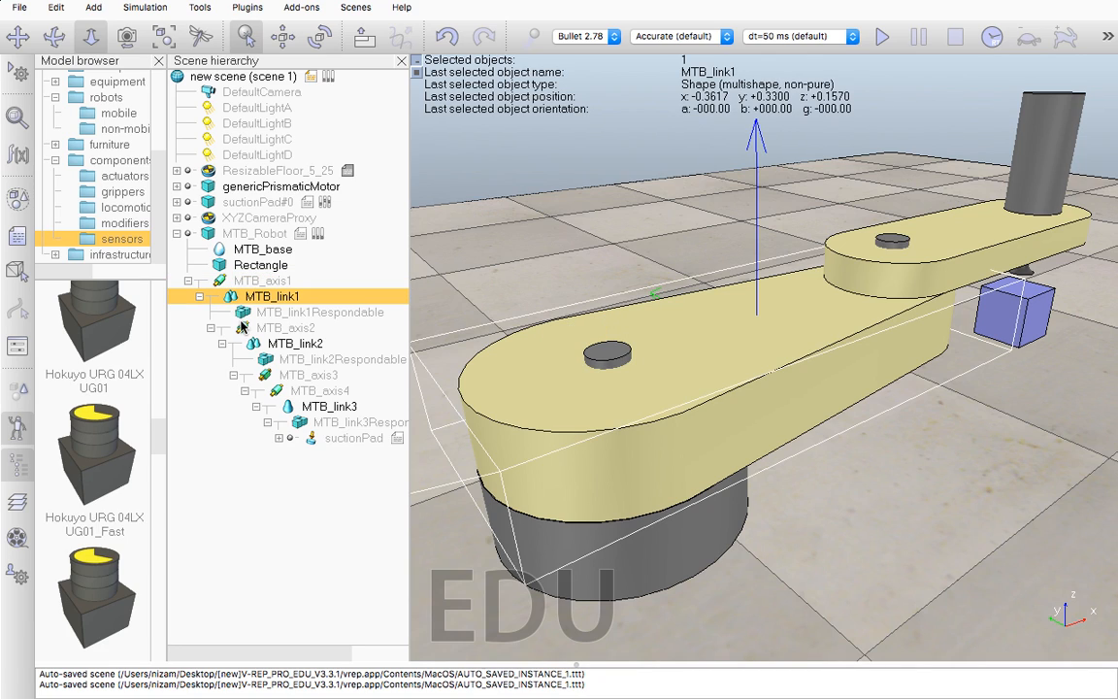
{"action": "left_click", "coordinate": [241, 313]}
{"action": "left_click", "coordinate": [244, 328]}
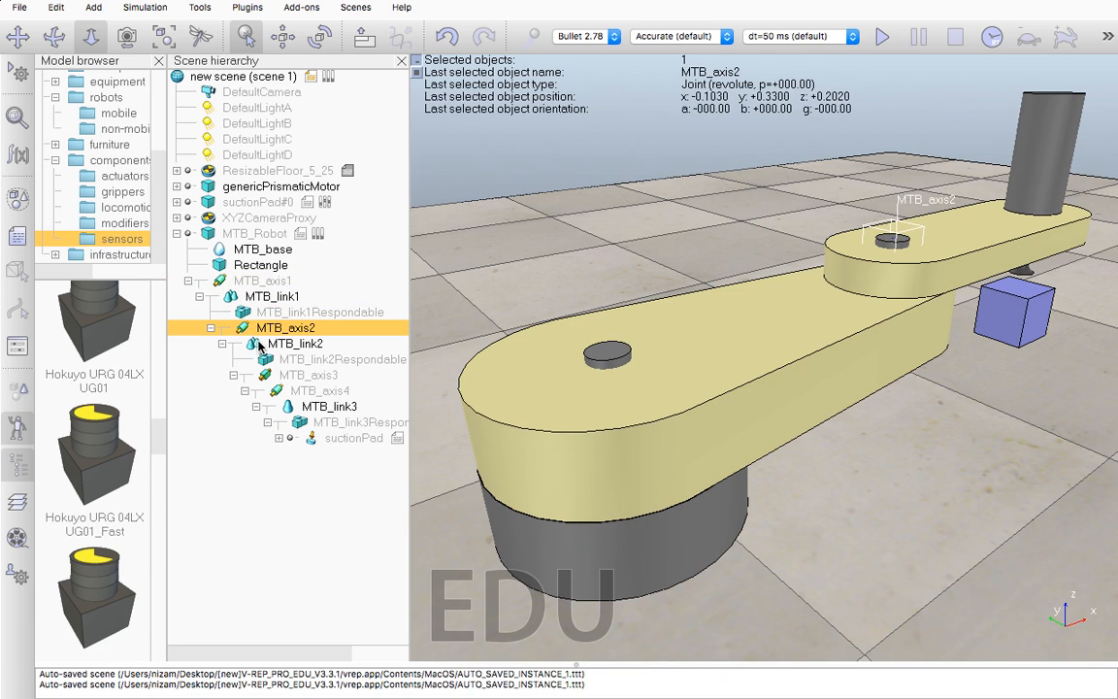
{"action": "left_click", "coordinate": [259, 345]}
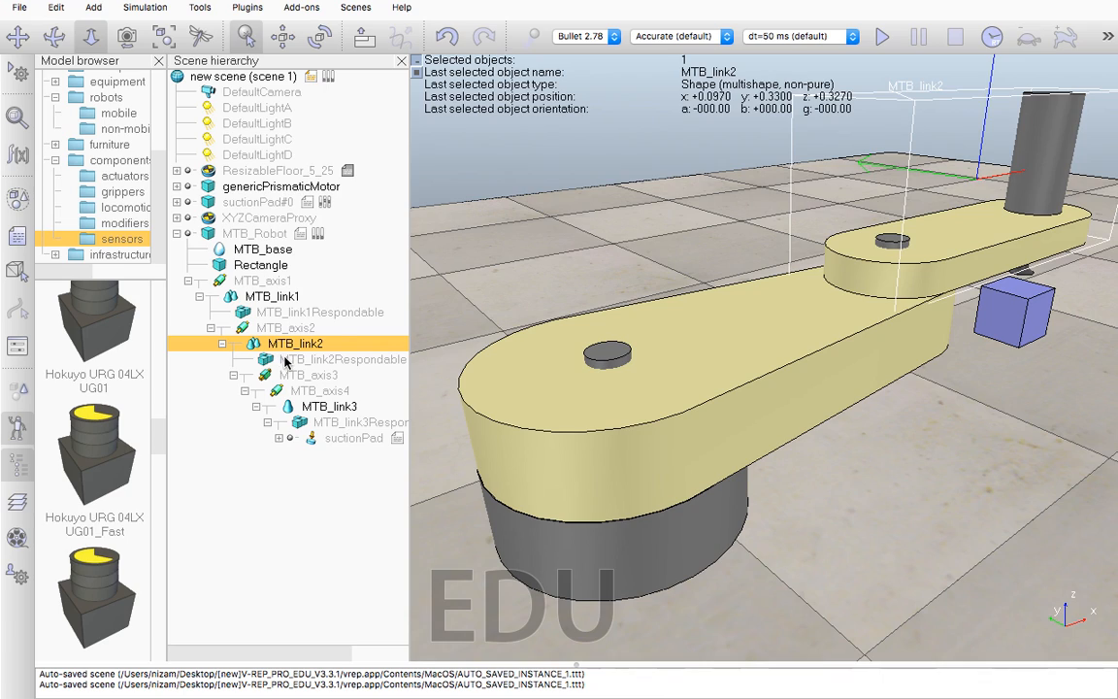
{"action": "left_click", "coordinate": [277, 360]}
{"action": "left_click", "coordinate": [269, 378]}
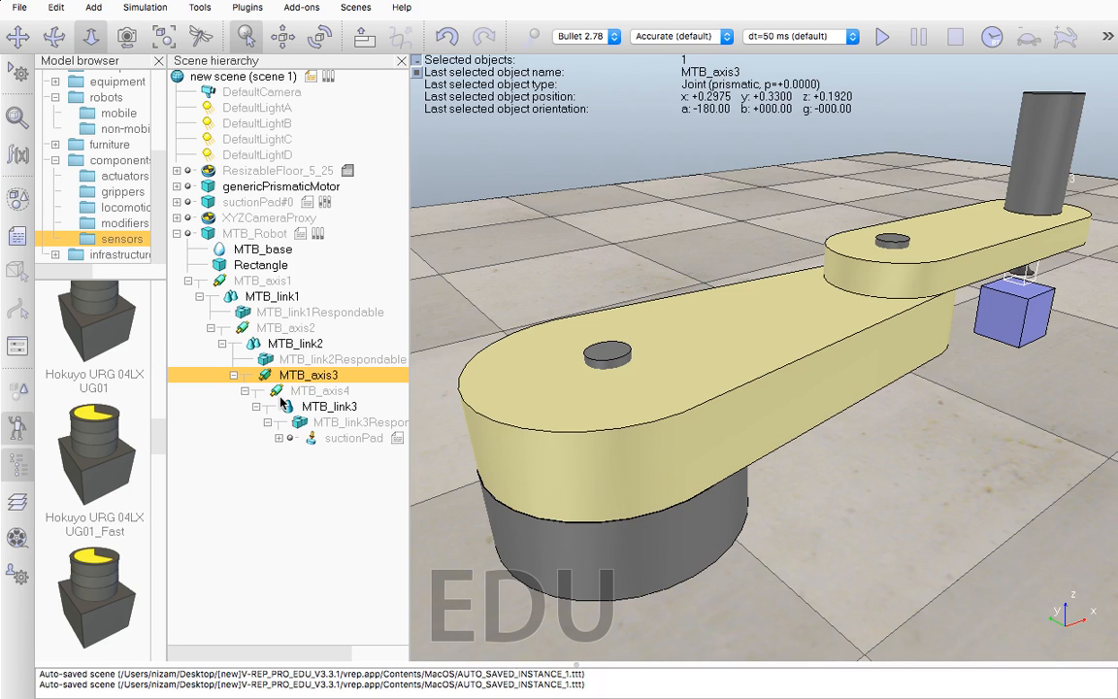
{"action": "left_click", "coordinate": [277, 392]}
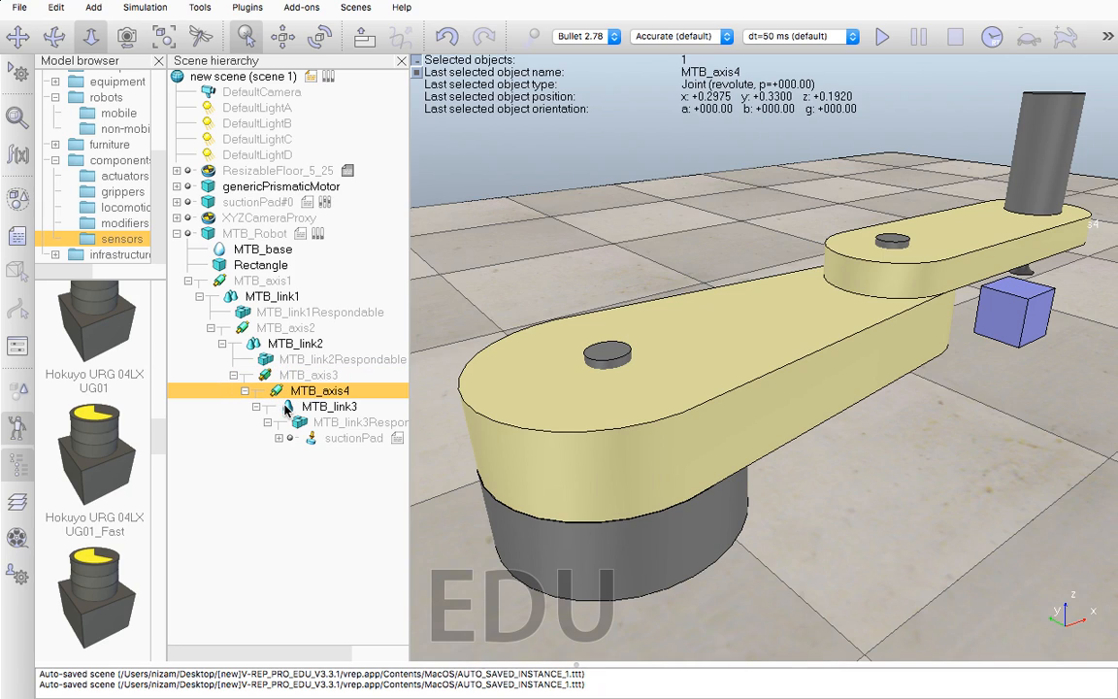
{"action": "left_click", "coordinate": [288, 408]}
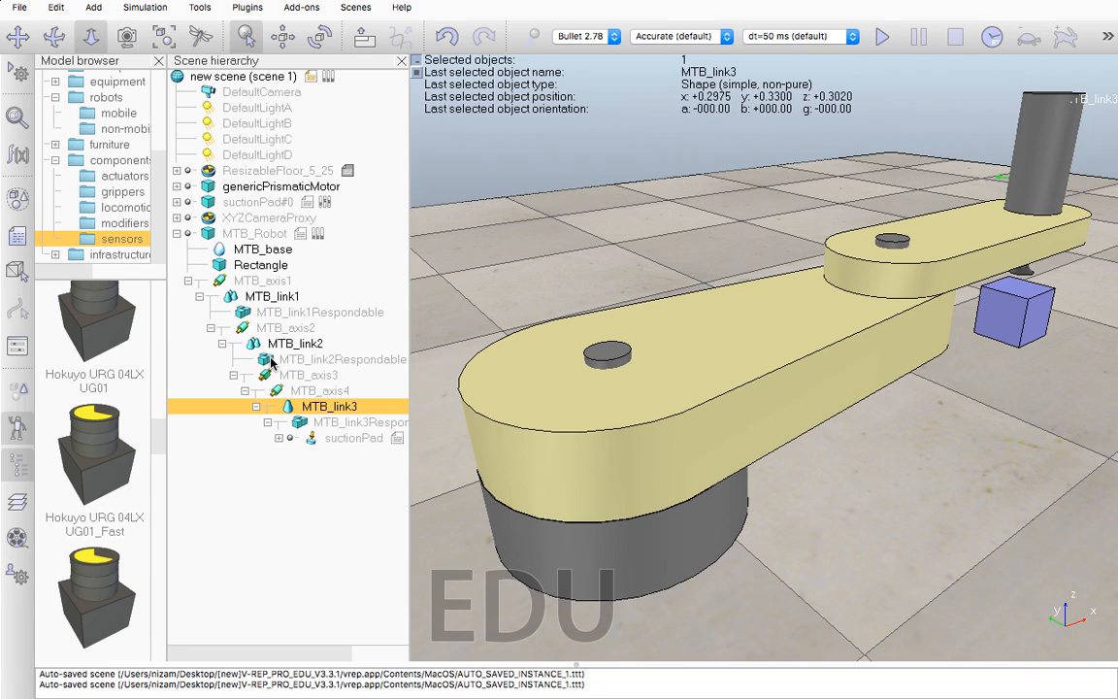
Delete MTB_link2Respondable and MTB_link2 from the robot one after the other, and undo both deletions.
{"action": "left_click", "coordinate": [271, 361]}
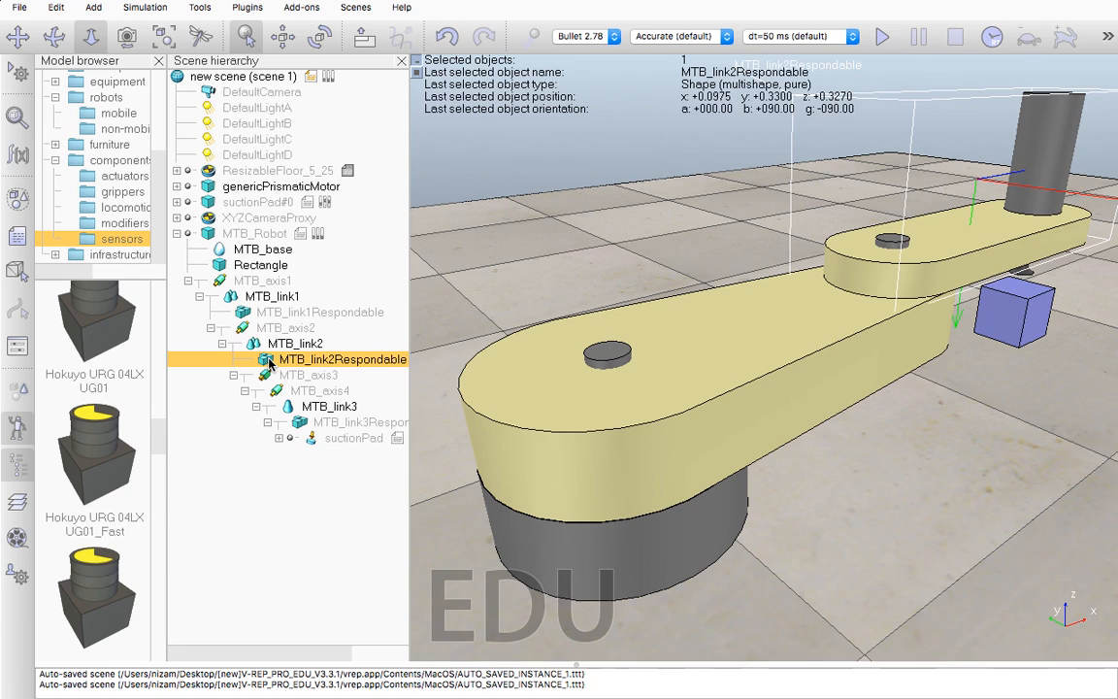
{"action": "key", "text": "Delete"}
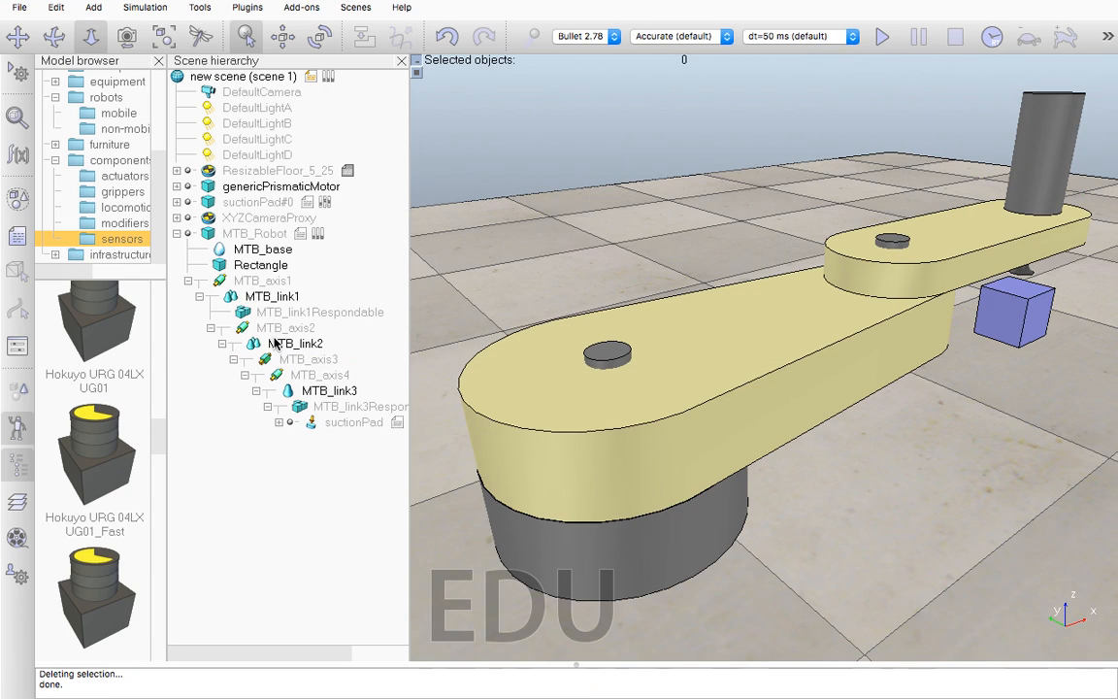
{"action": "left_click", "coordinate": [328, 344]}
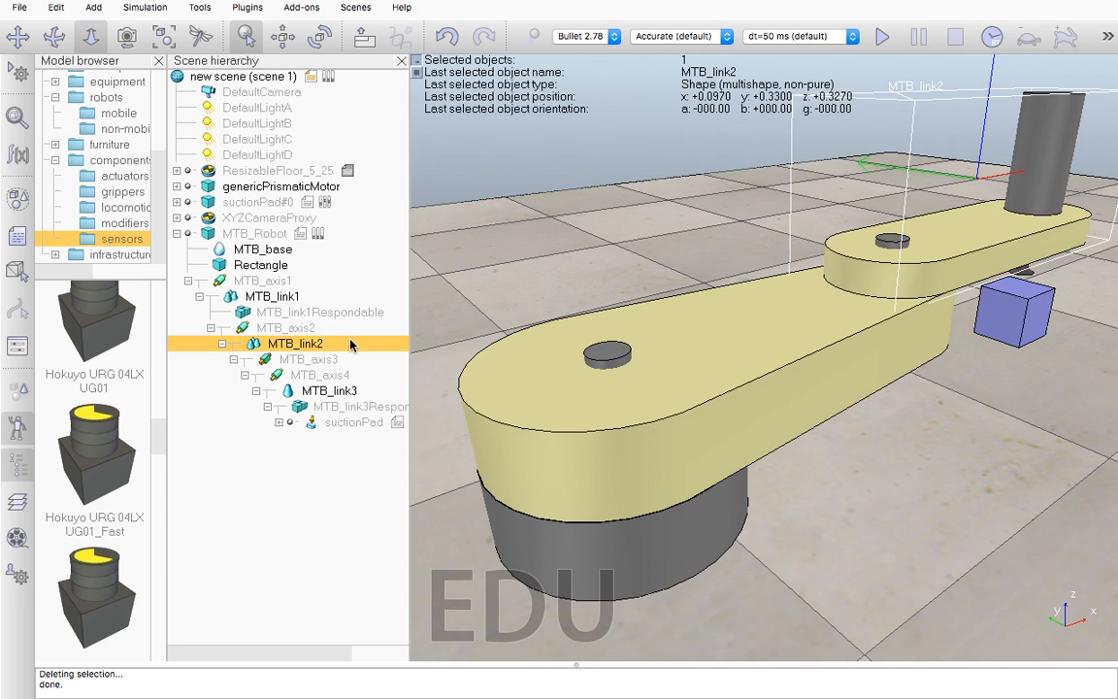
{"action": "key", "text": "Delete"}
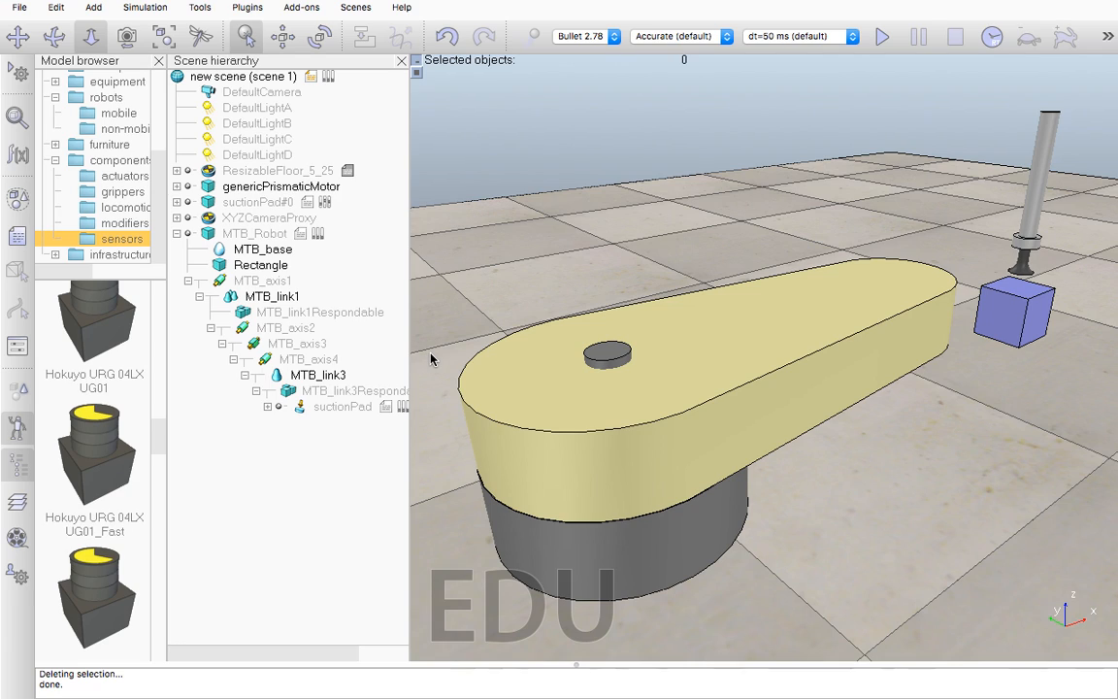
{"action": "key", "text": "ctrl+z"}
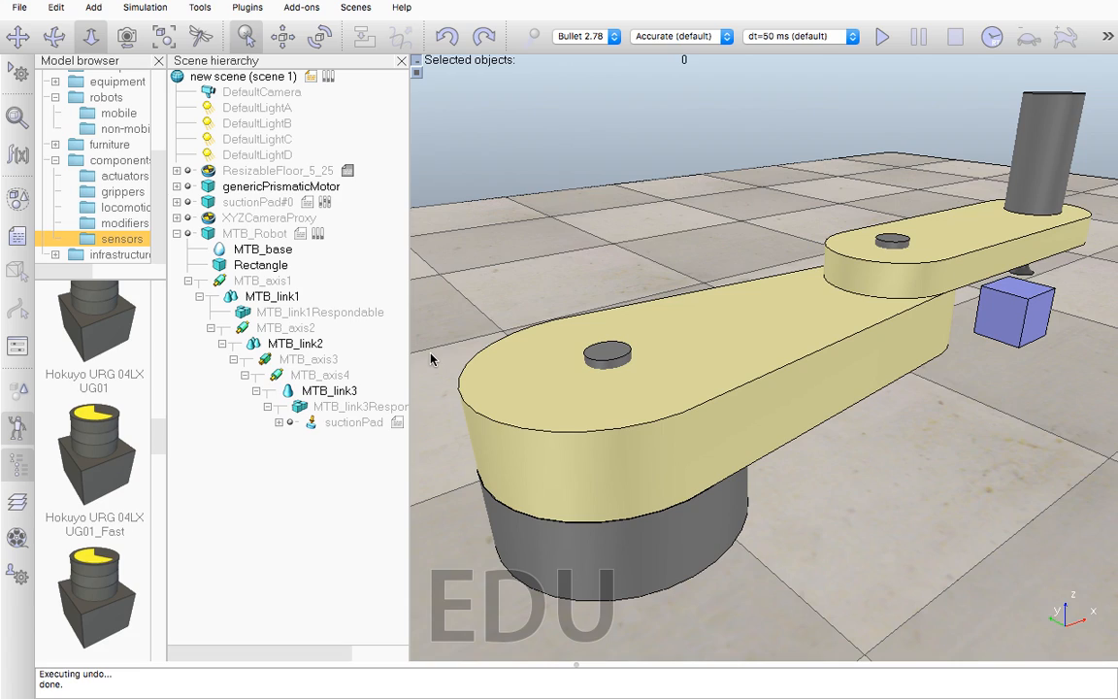
{"action": "key", "text": "ctrl+z"}
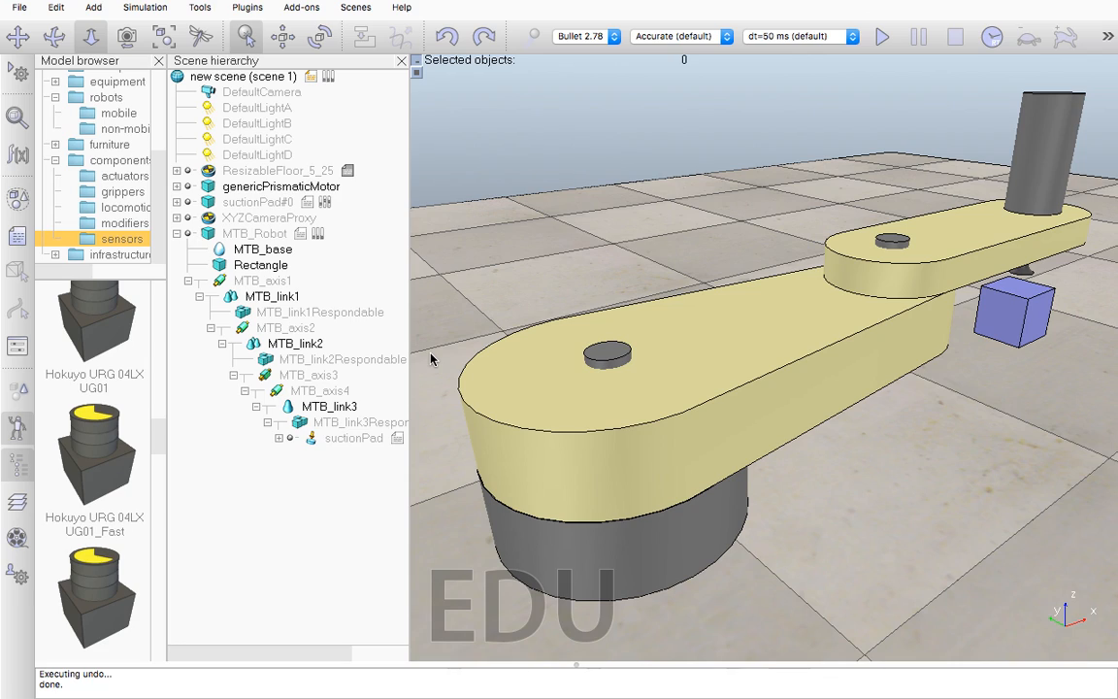
Set the ambient/diffuse colour of the Rectangle shape under MTB_Robot to red 1.00, green 0.00 and blue 0.00.
{"action": "left_click", "coordinate": [218, 267]}
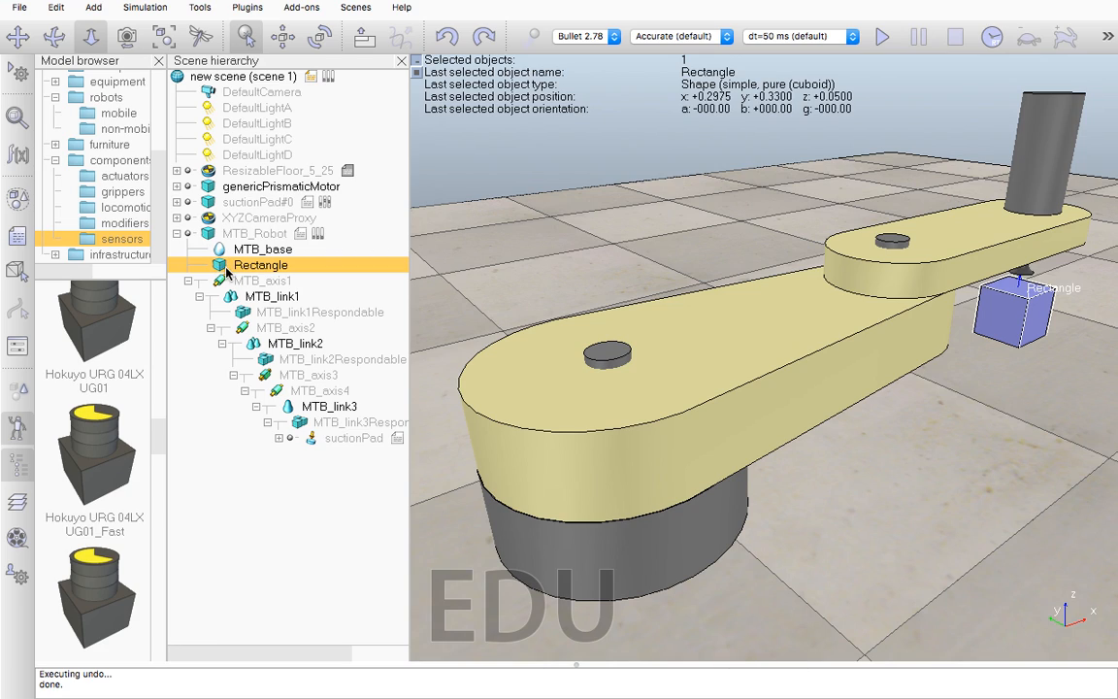
{"action": "double_click", "coordinate": [217, 268]}
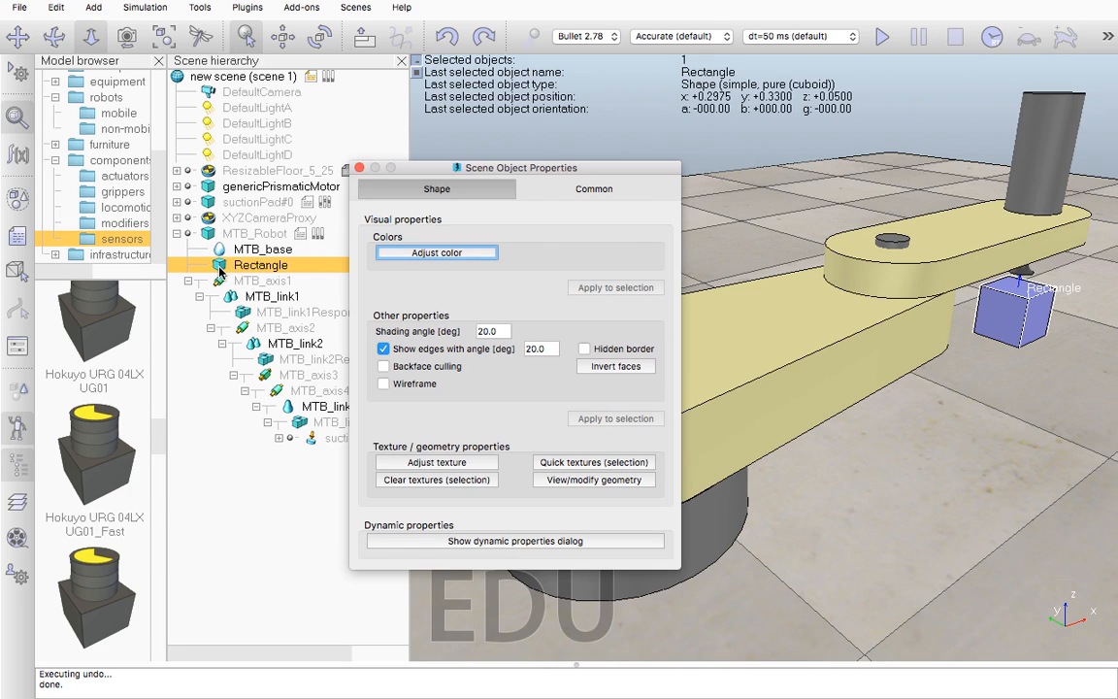
{"action": "left_click_drag", "start_coordinate": [420, 169], "coordinate": [615, 197]}
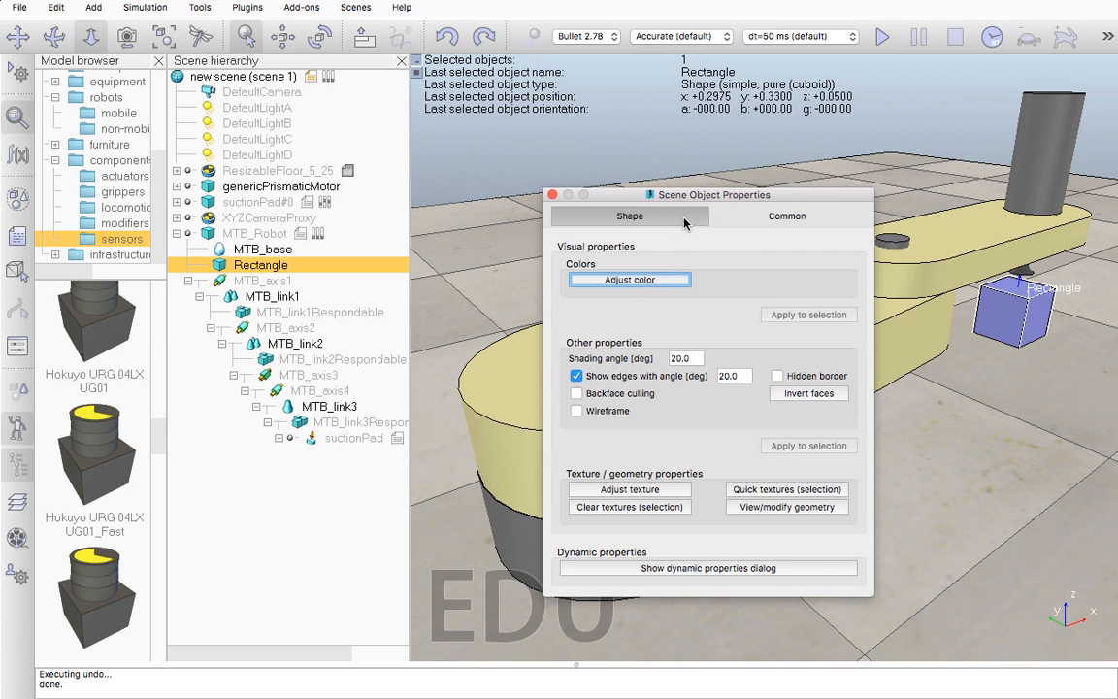
{"action": "left_click_drag", "start_coordinate": [675, 202], "coordinate": [564, 62]}
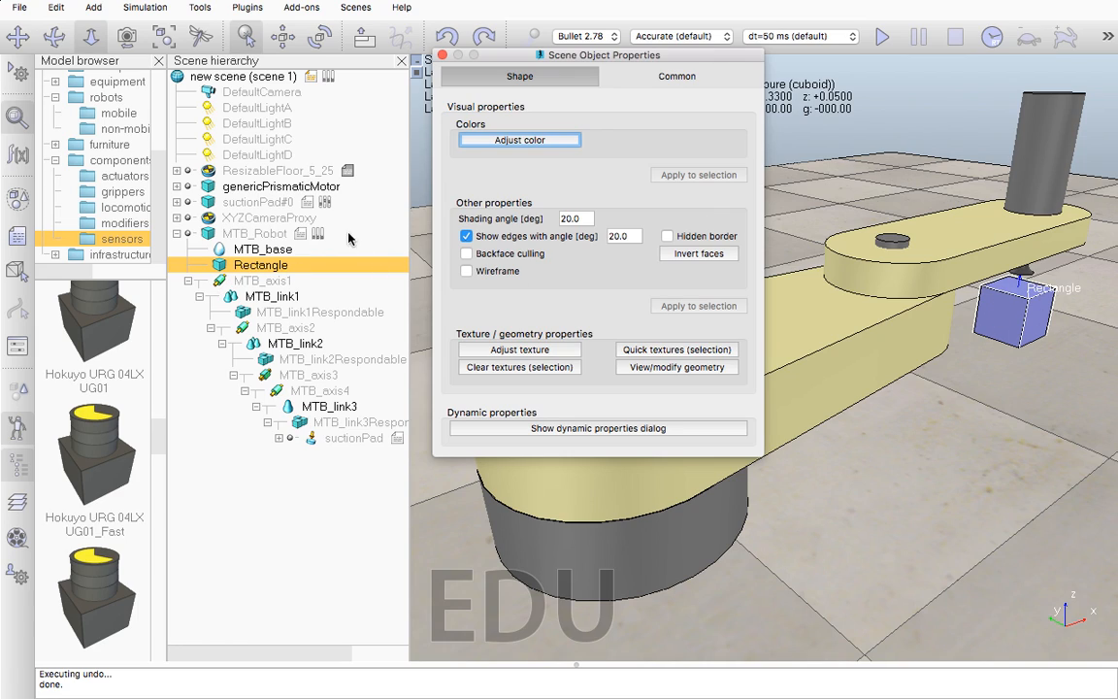
{"action": "left_click", "coordinate": [536, 152]}
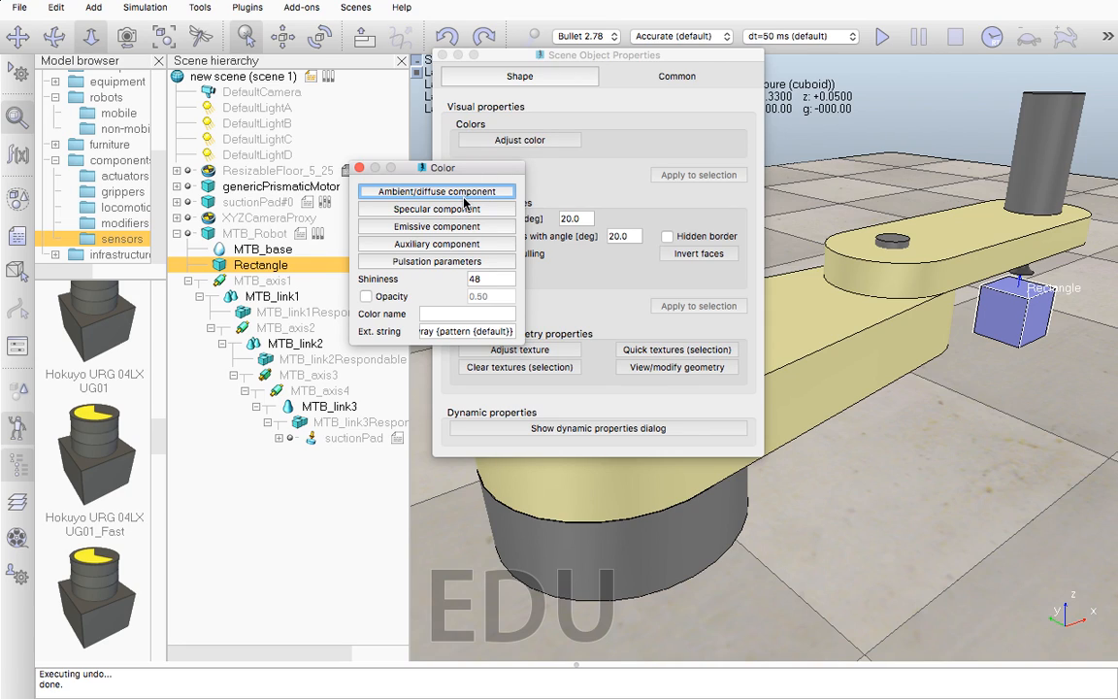
{"action": "left_click", "coordinate": [461, 193]}
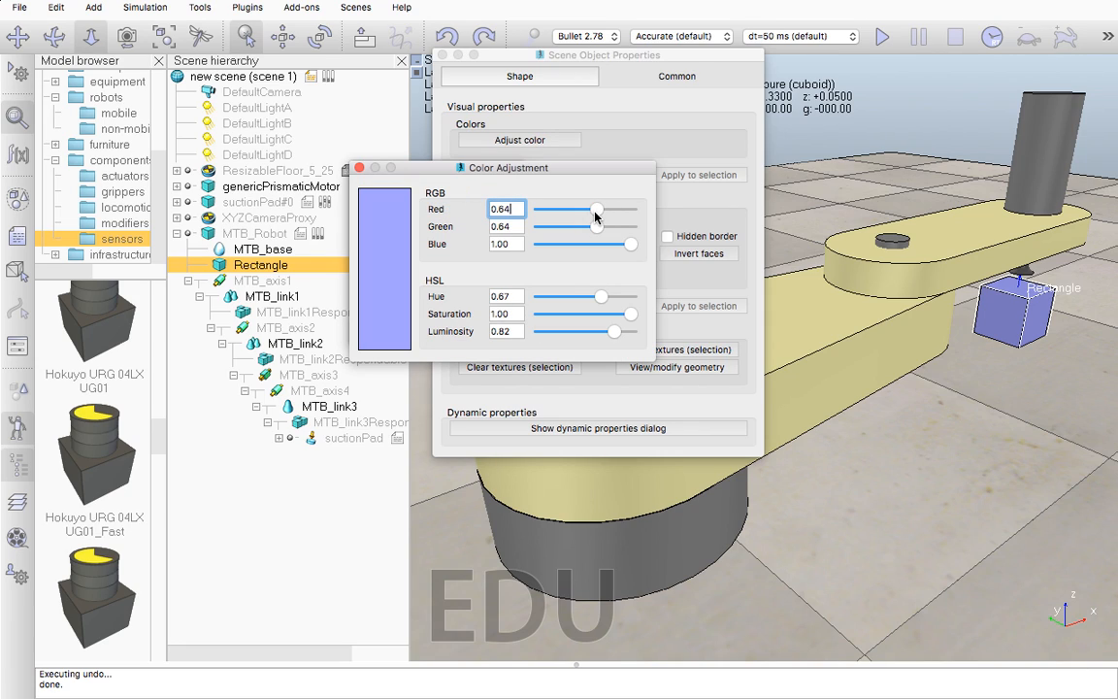
{"action": "left_click_drag", "start_coordinate": [595, 211], "coordinate": [516, 230]}
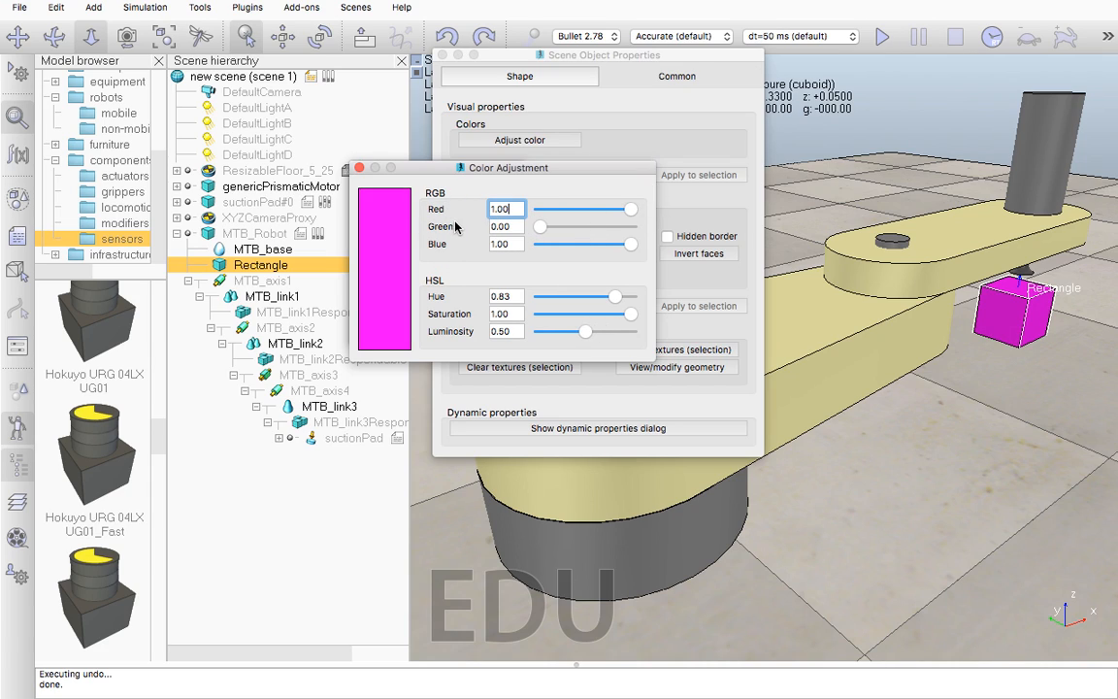
{"action": "left_click_drag", "start_coordinate": [631, 243], "coordinate": [519, 244]}
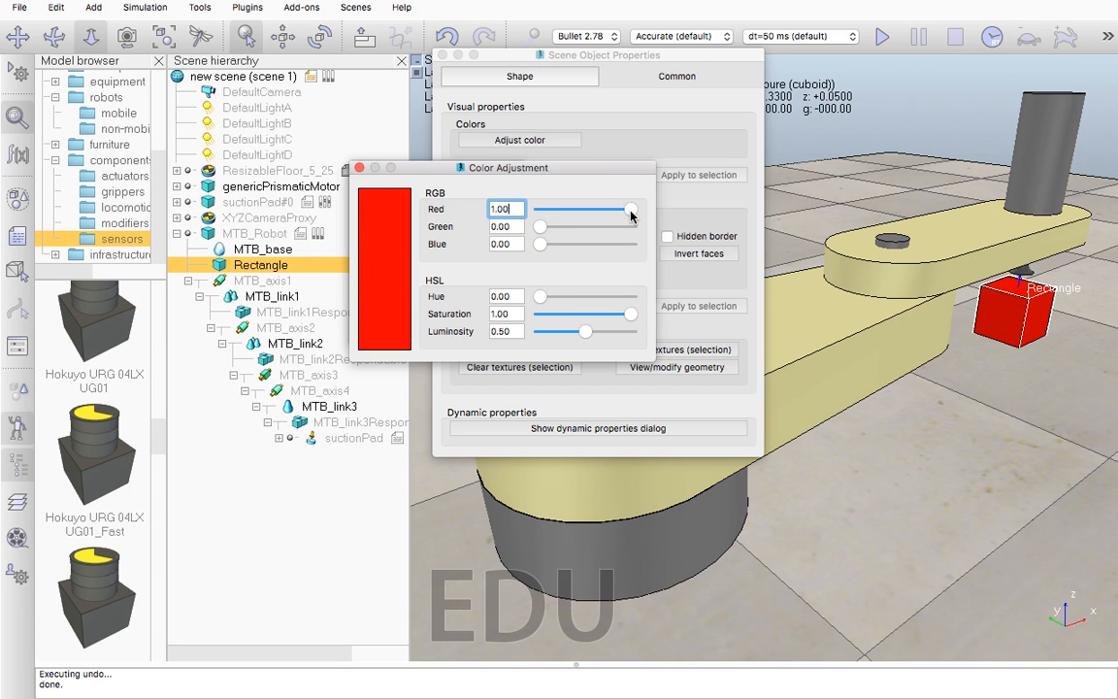
{"action": "left_click_drag", "start_coordinate": [631, 212], "coordinate": [640, 209]}
{"action": "left_click", "coordinate": [359, 168]}
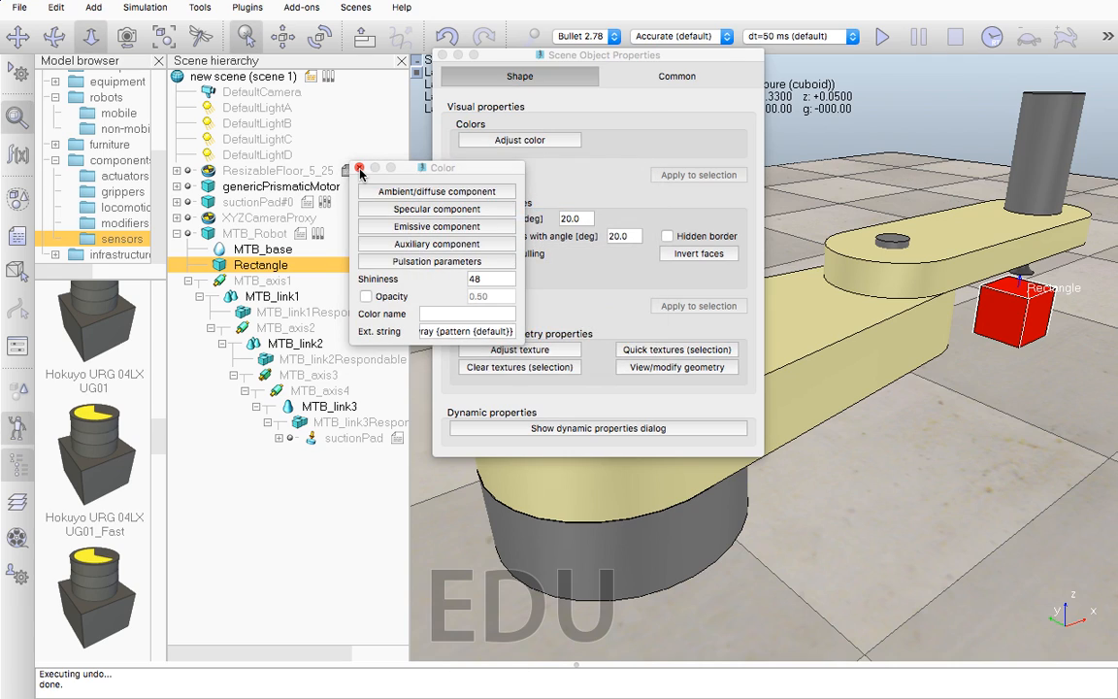
{"action": "left_click", "coordinate": [359, 169]}
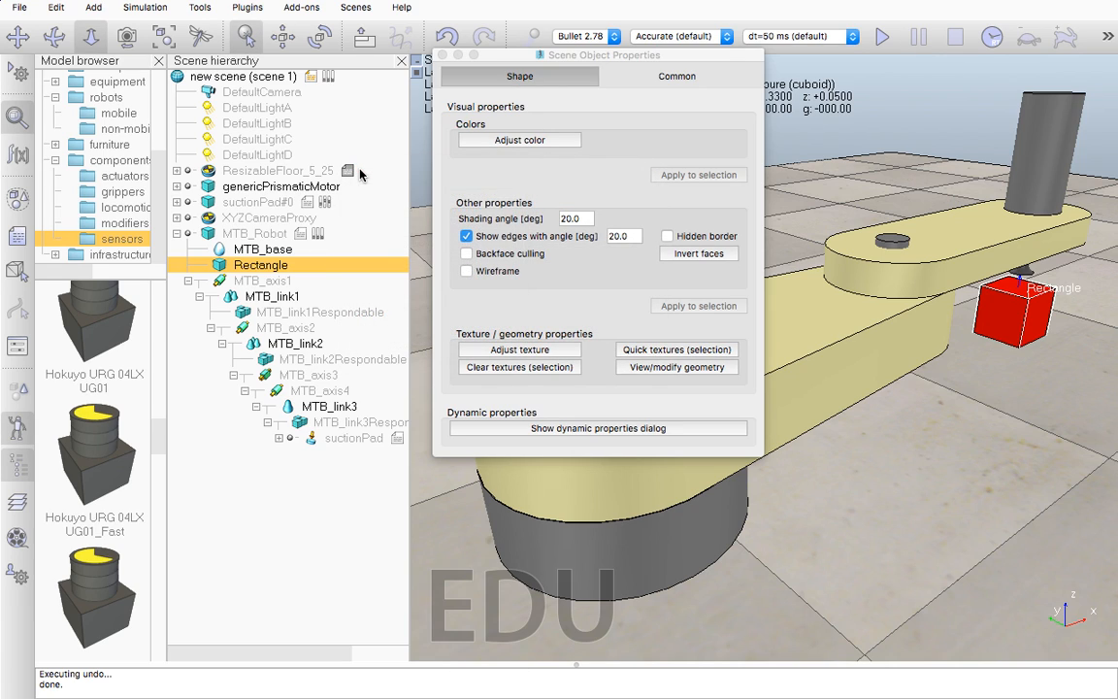
{"action": "left_click", "coordinate": [442, 55]}
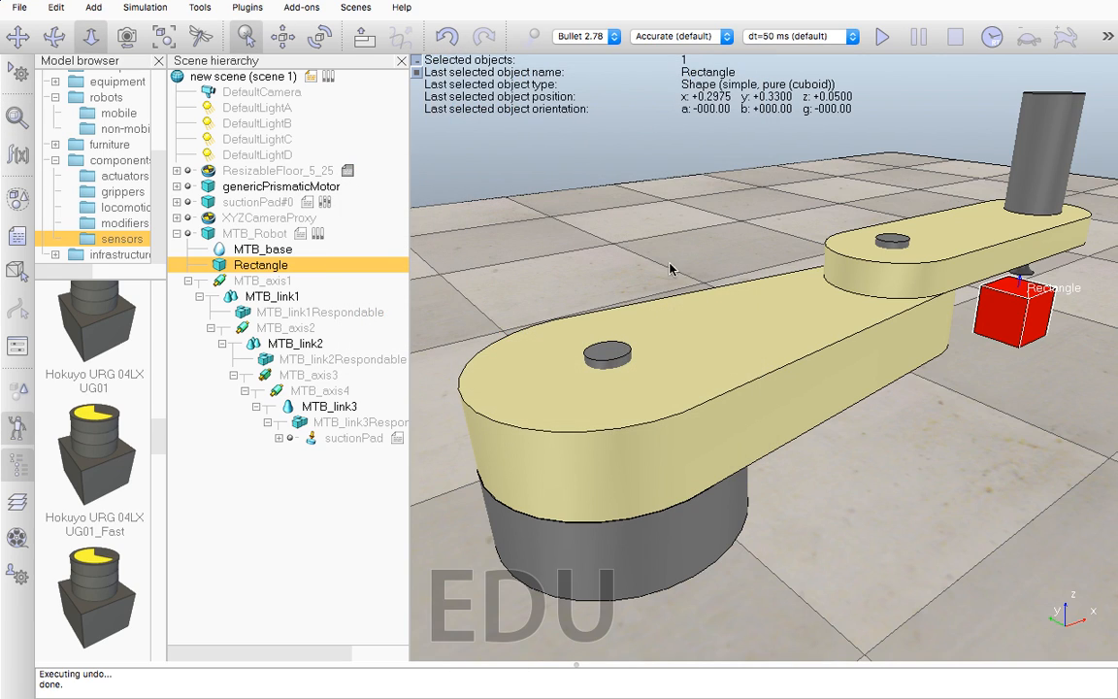
Resize the Rectangle shape's geometry to a bounding box Z size of 0.5 m and clear the selection.
{"action": "left_click", "coordinate": [1023, 387]}
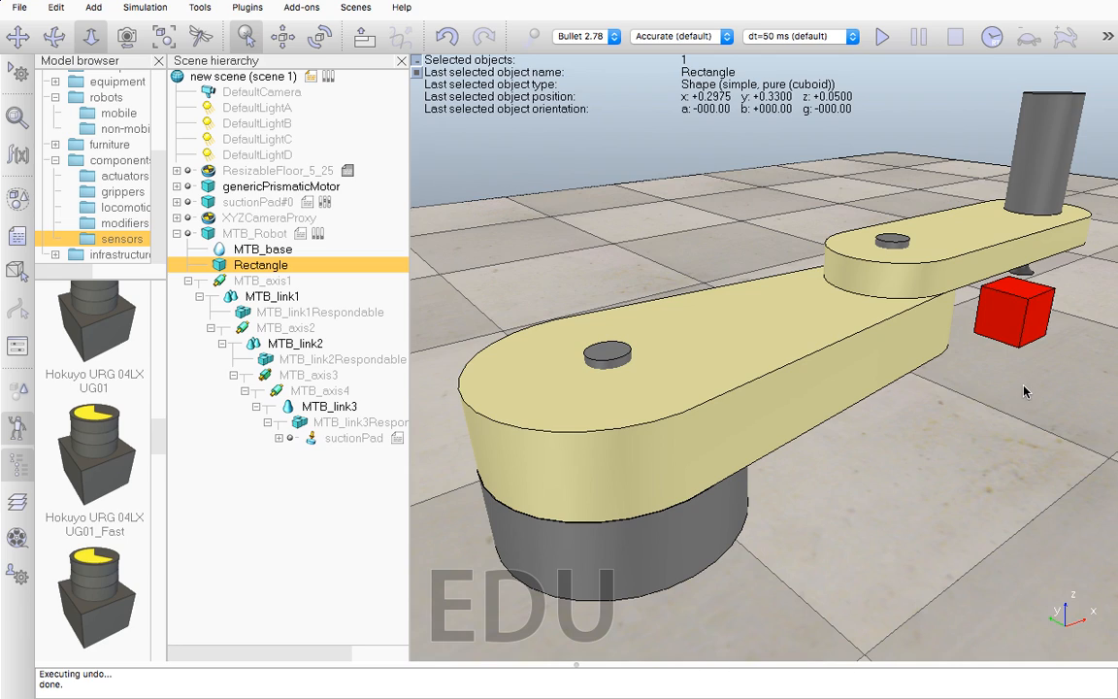
{"action": "left_click", "coordinate": [1034, 300]}
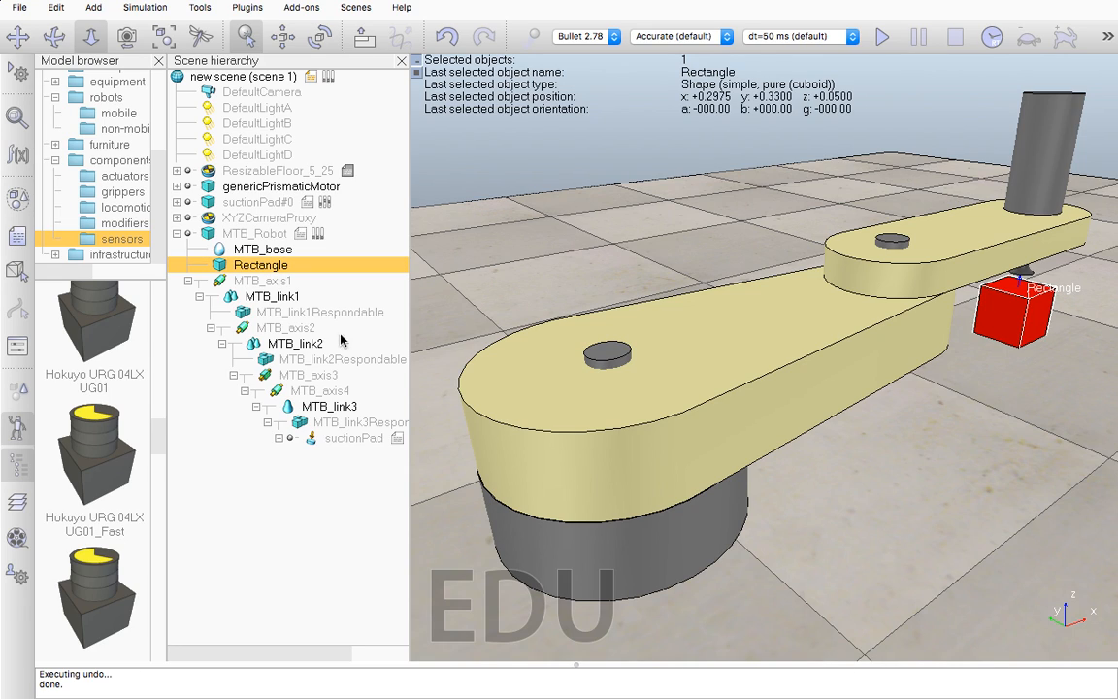
{"action": "double_click", "coordinate": [221, 266]}
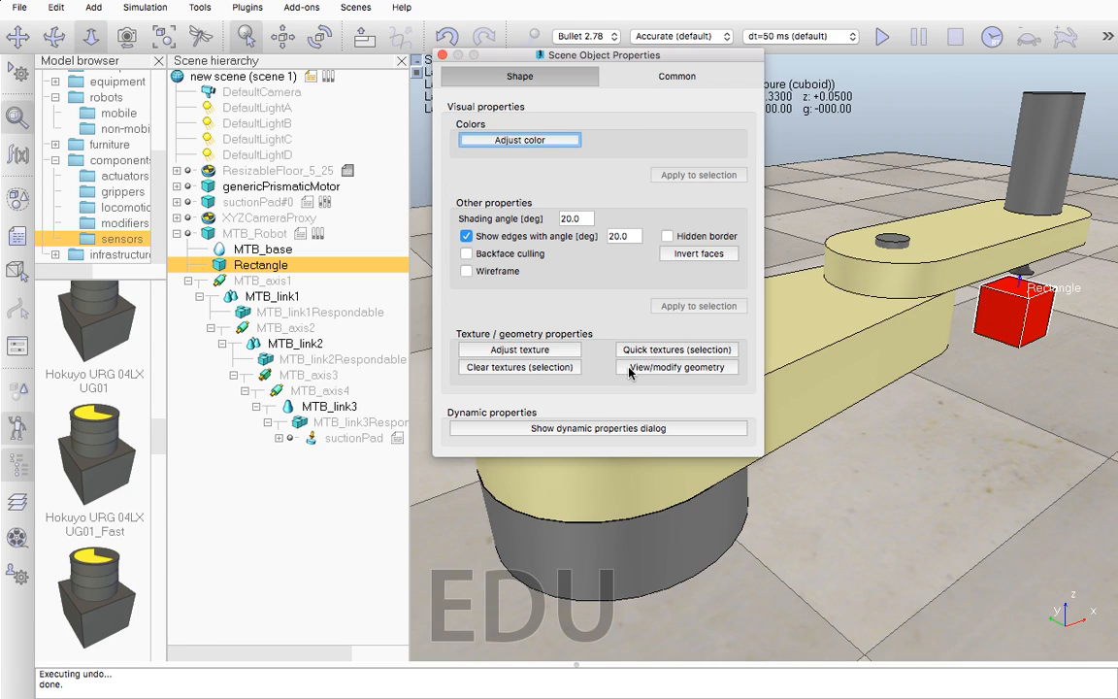
{"action": "left_click", "coordinate": [670, 367]}
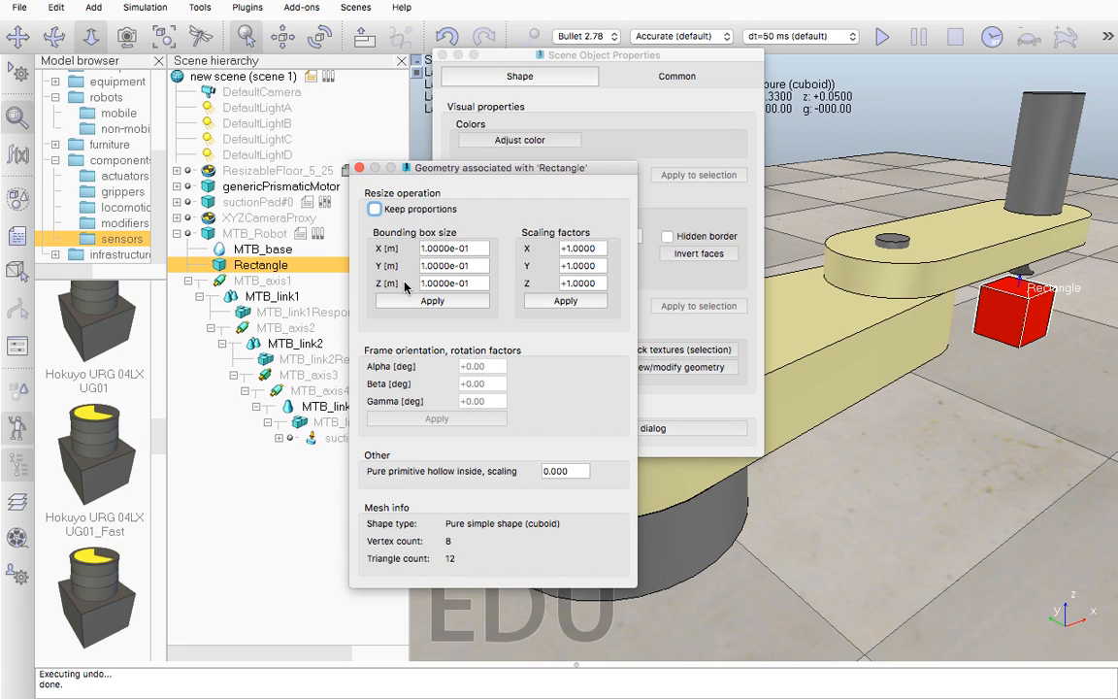
{"action": "left_click", "coordinate": [473, 282]}
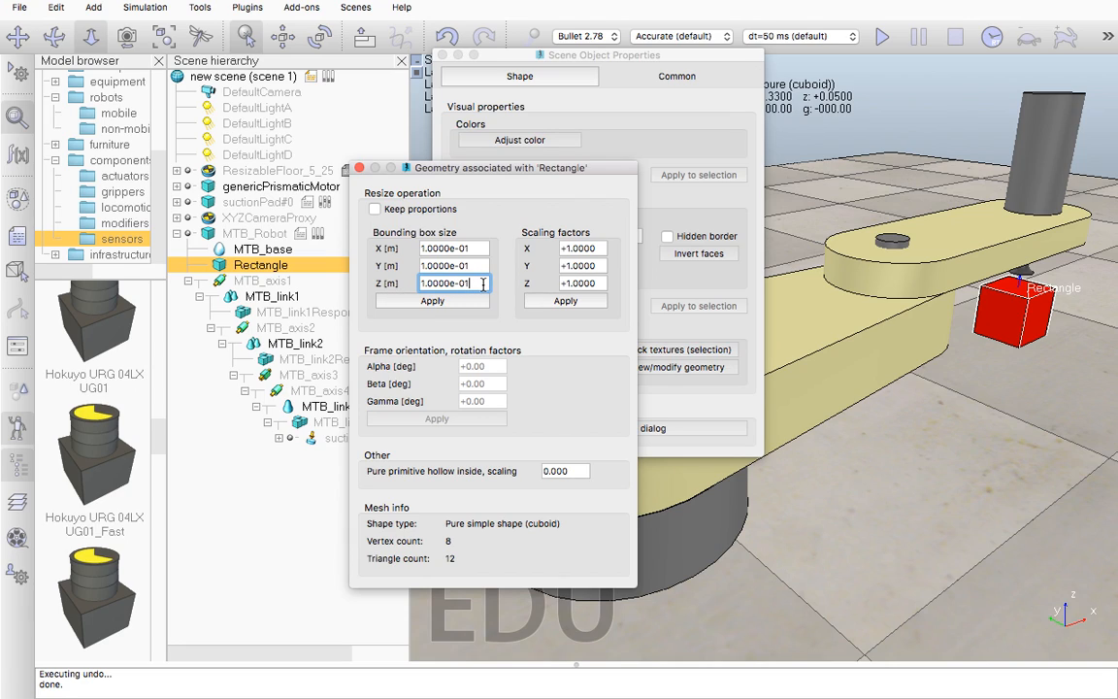
{"action": "triple_click", "coordinate": [482, 283]}
{"action": "type", "text": "0"}
{"action": "left_click", "coordinate": [466, 303]}
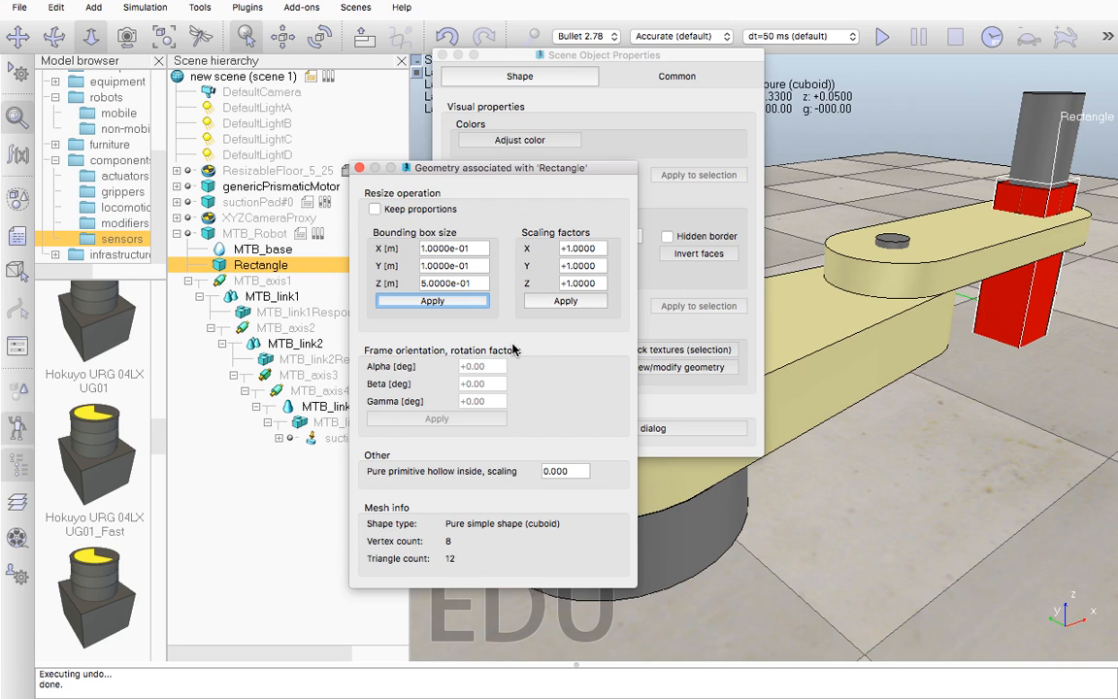
{"action": "left_click", "coordinate": [359, 169]}
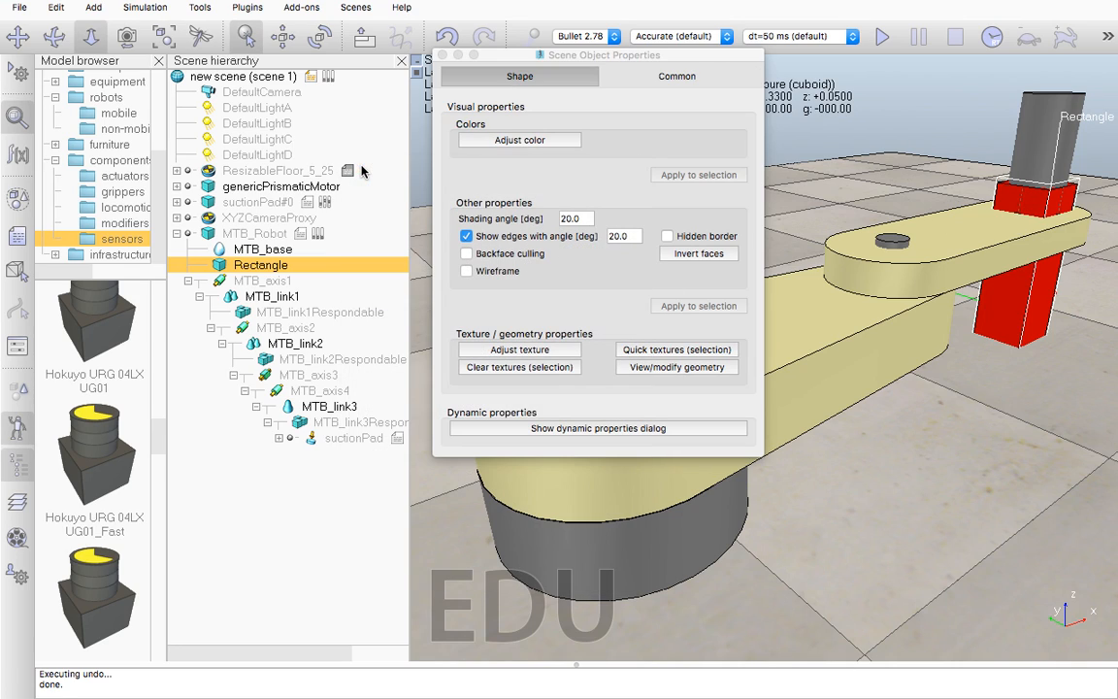
{"action": "left_click", "coordinate": [442, 56]}
{"action": "left_click", "coordinate": [522, 222]}
Open the object properties of MTB_axis1 and examine its joint and common settings beside the robot.
{"action": "scroll", "coordinate": [781, 335], "scroll_direction": "down", "scroll_amount": 1}
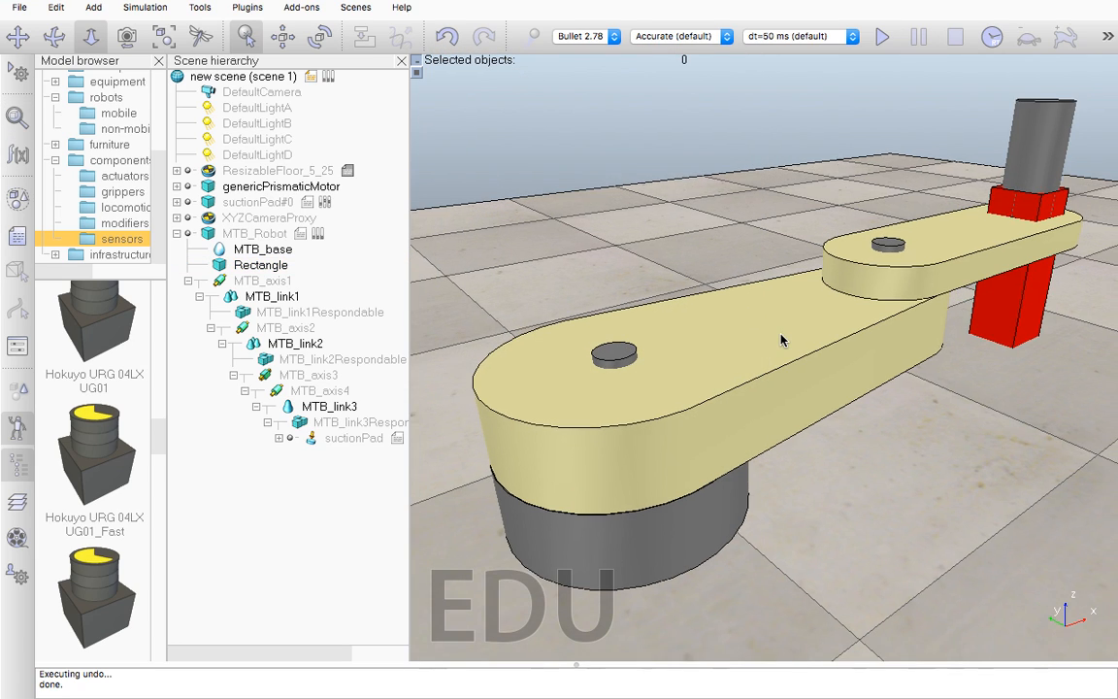
{"action": "scroll", "coordinate": [781, 337], "scroll_direction": "down", "scroll_amount": 2}
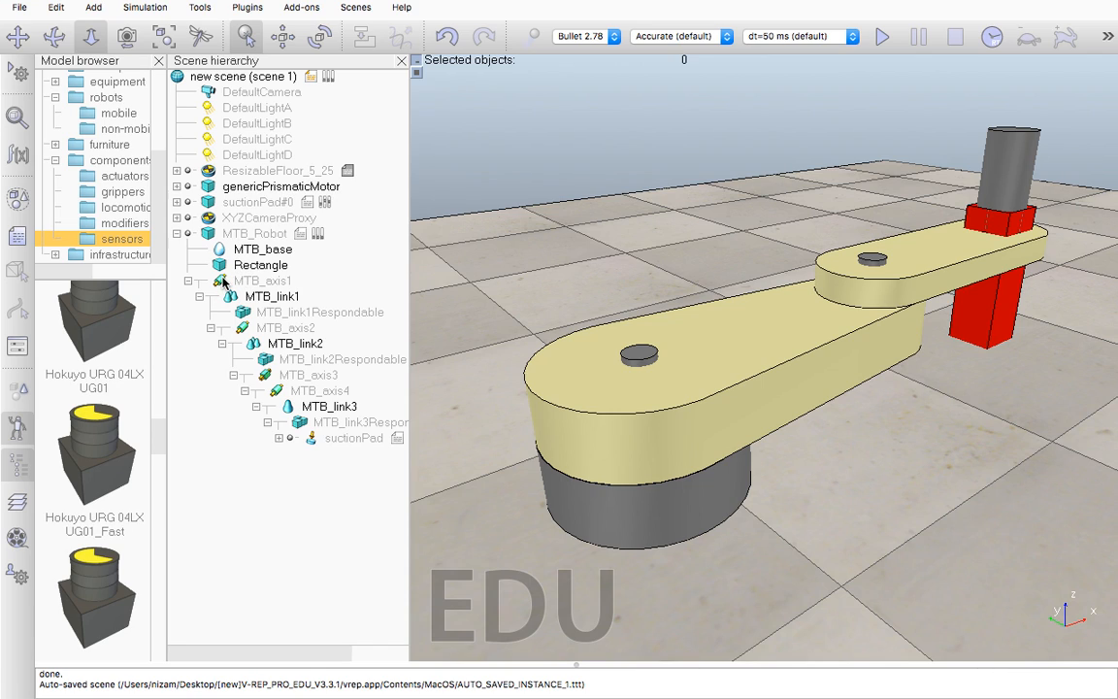
{"action": "double_click", "coordinate": [222, 282]}
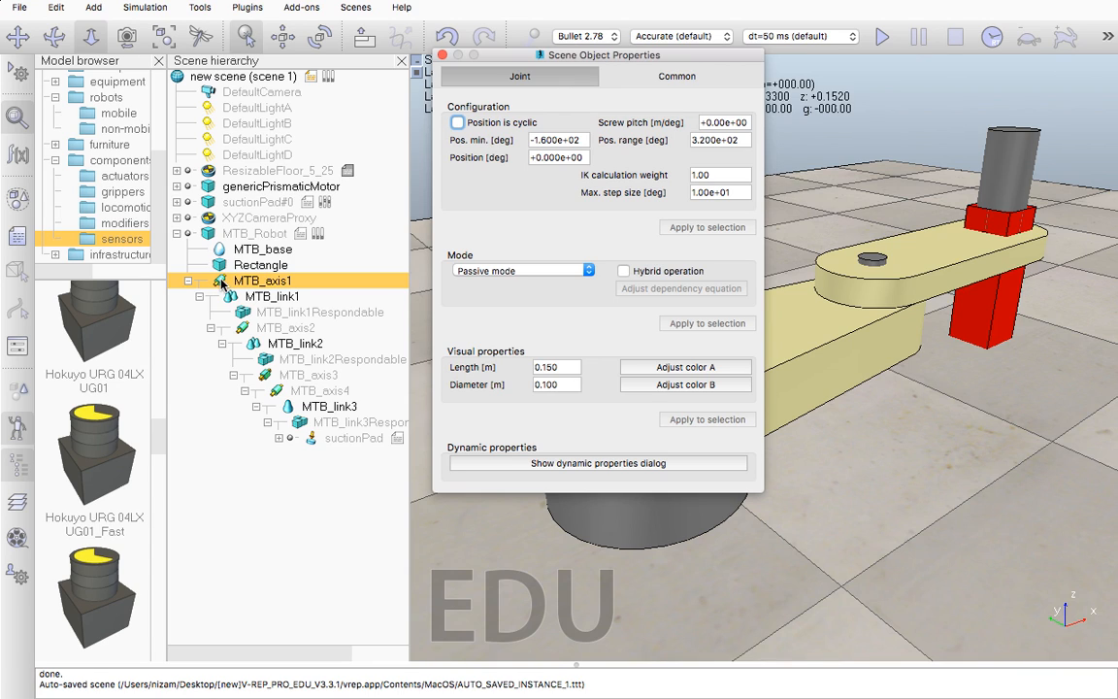
{"action": "left_click_drag", "start_coordinate": [526, 56], "coordinate": [237, 75]}
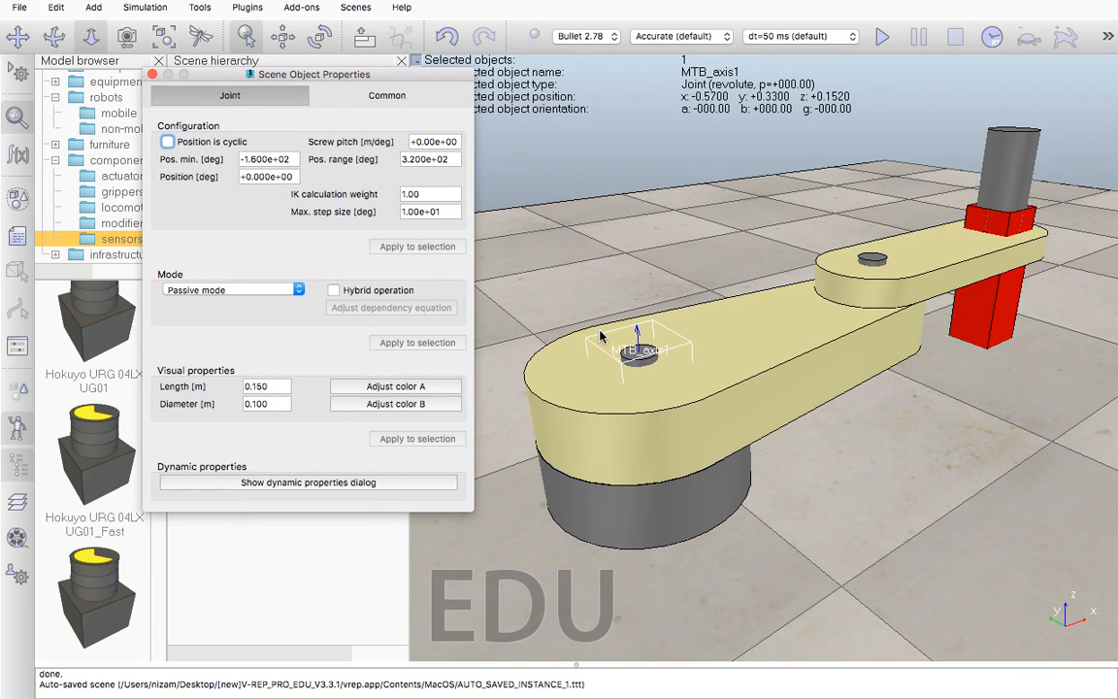
{"action": "left_click_drag", "start_coordinate": [318, 72], "coordinate": [535, 5]}
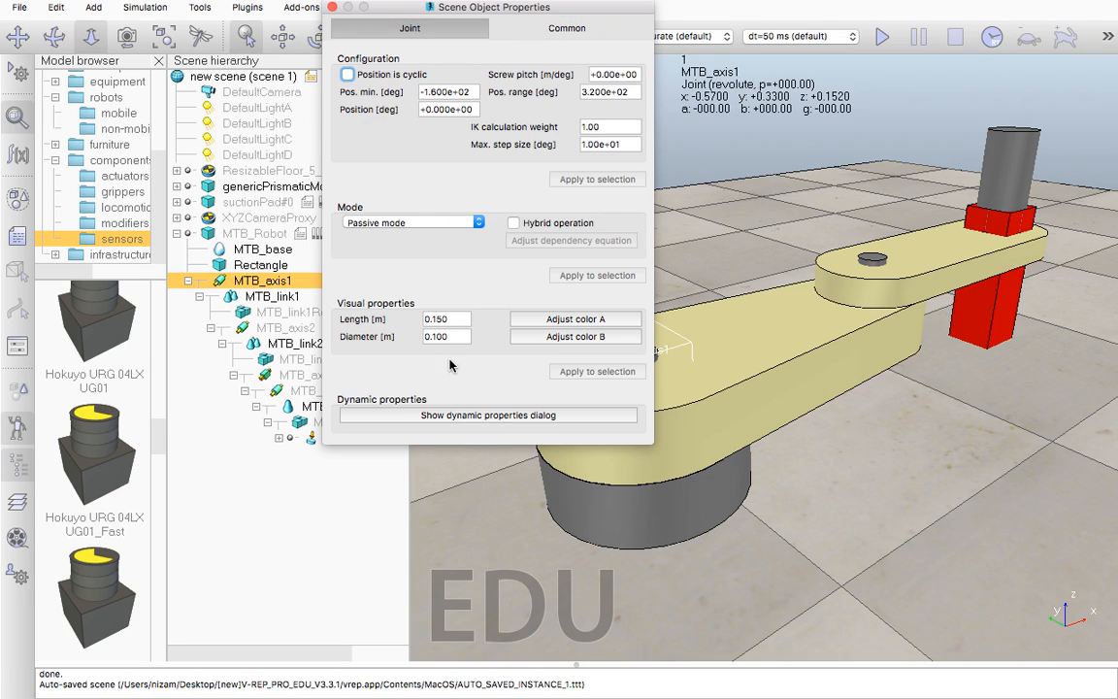
{"action": "left_click", "coordinate": [582, 28]}
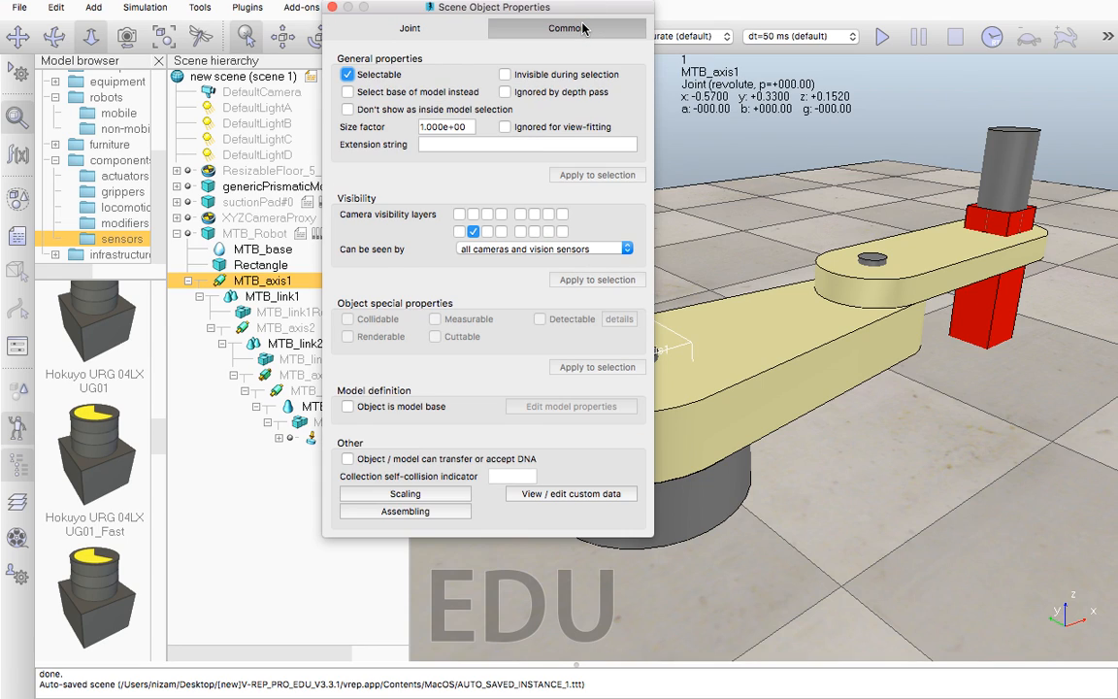
{"action": "left_click", "coordinate": [464, 29]}
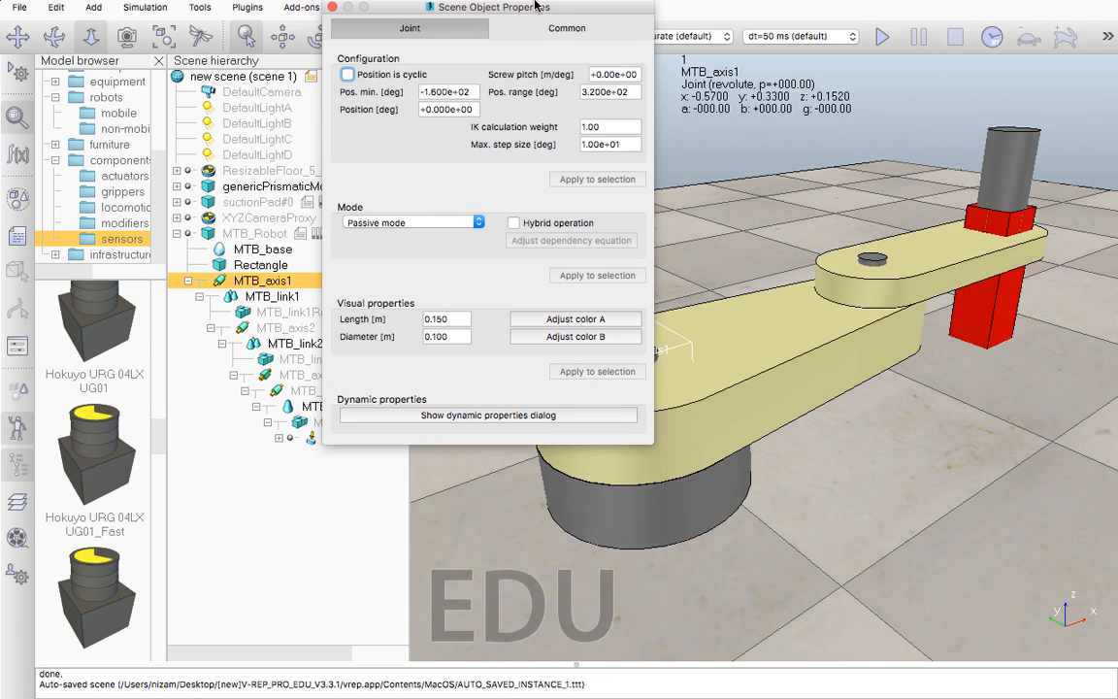
{"action": "left_click_drag", "start_coordinate": [529, 14], "coordinate": [332, 87]}
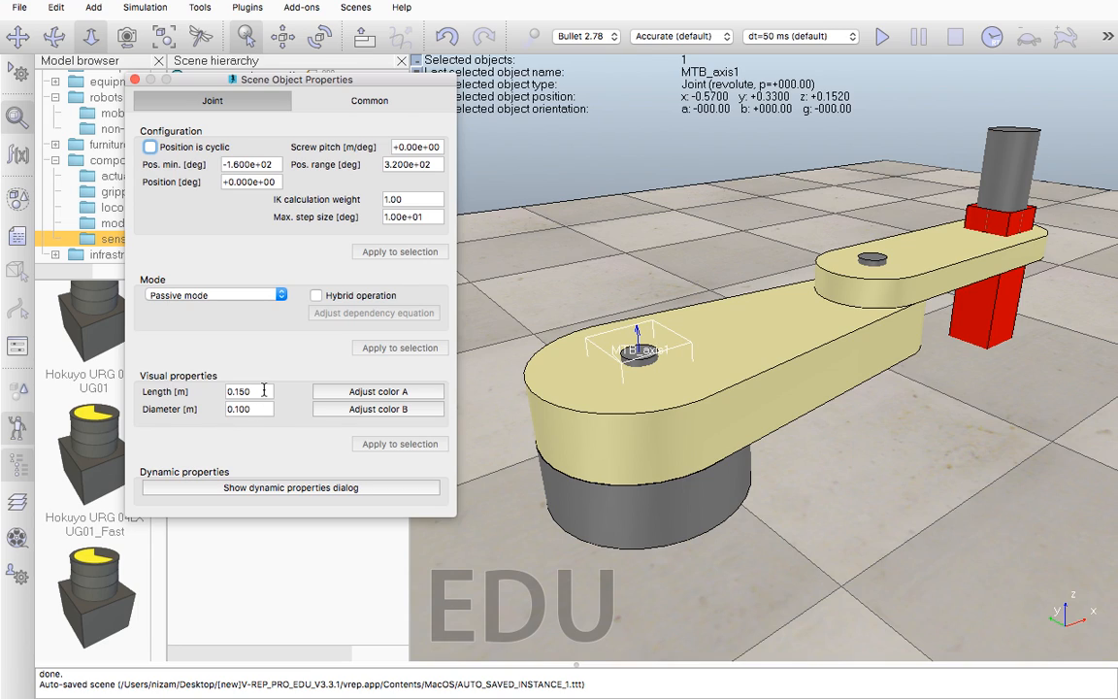
Set the visual length of the MTB_axis1 joint to 0.5 m.
{"action": "left_click_drag", "start_coordinate": [255, 392], "coordinate": [222, 392]}
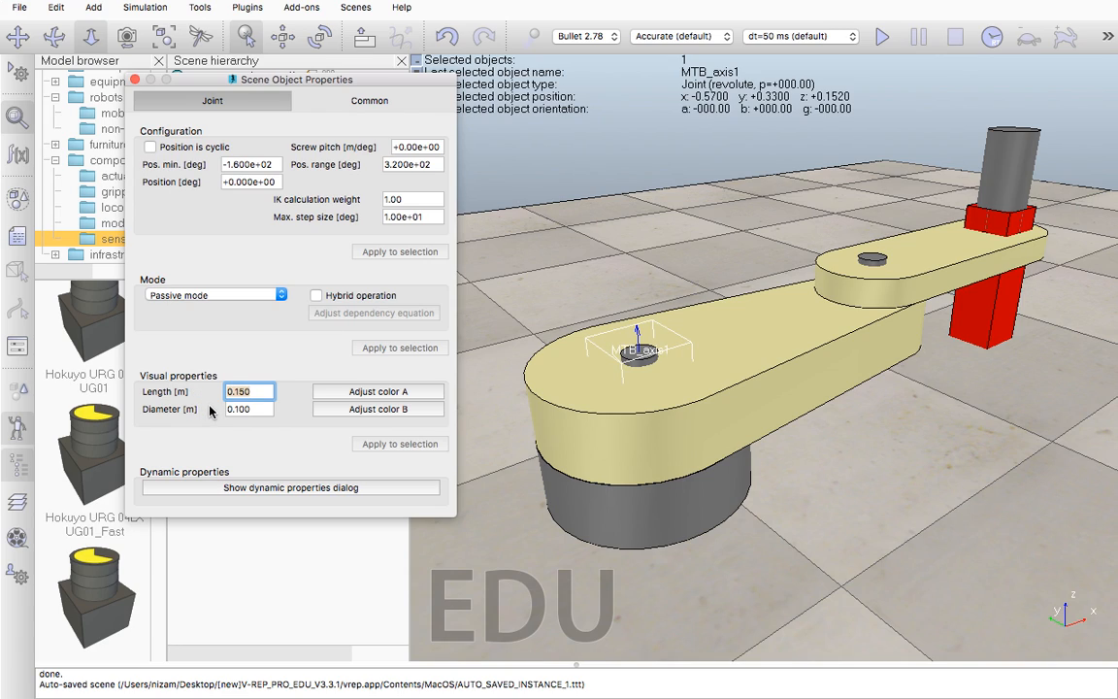
{"action": "left_click", "coordinate": [257, 412]}
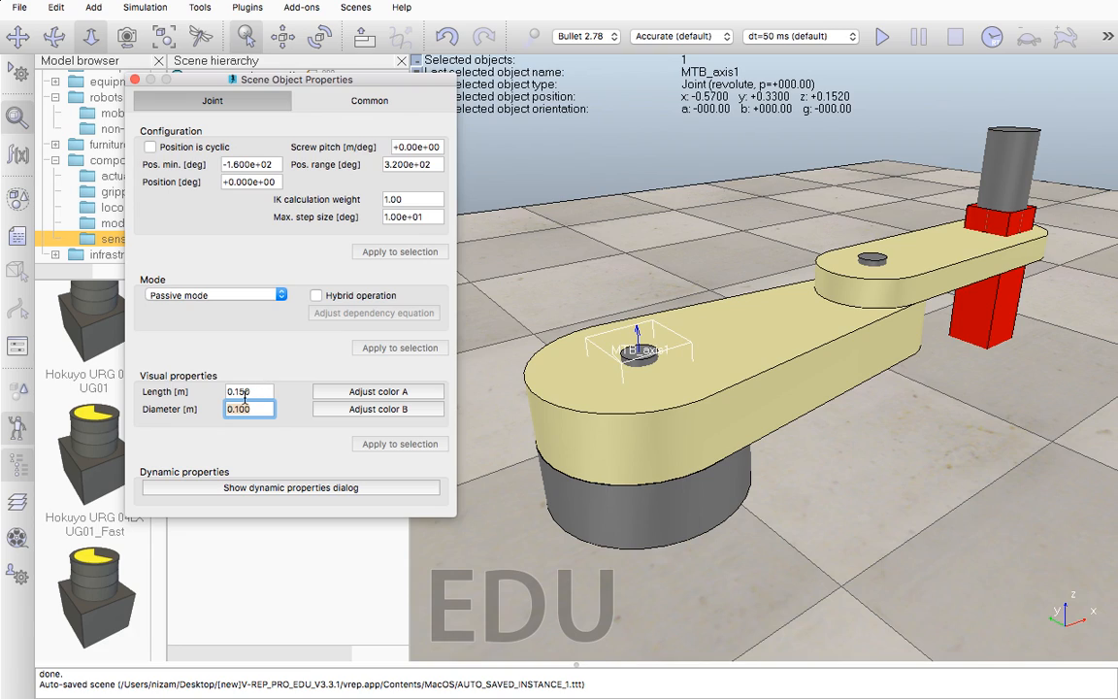
{"action": "left_click", "coordinate": [240, 393]}
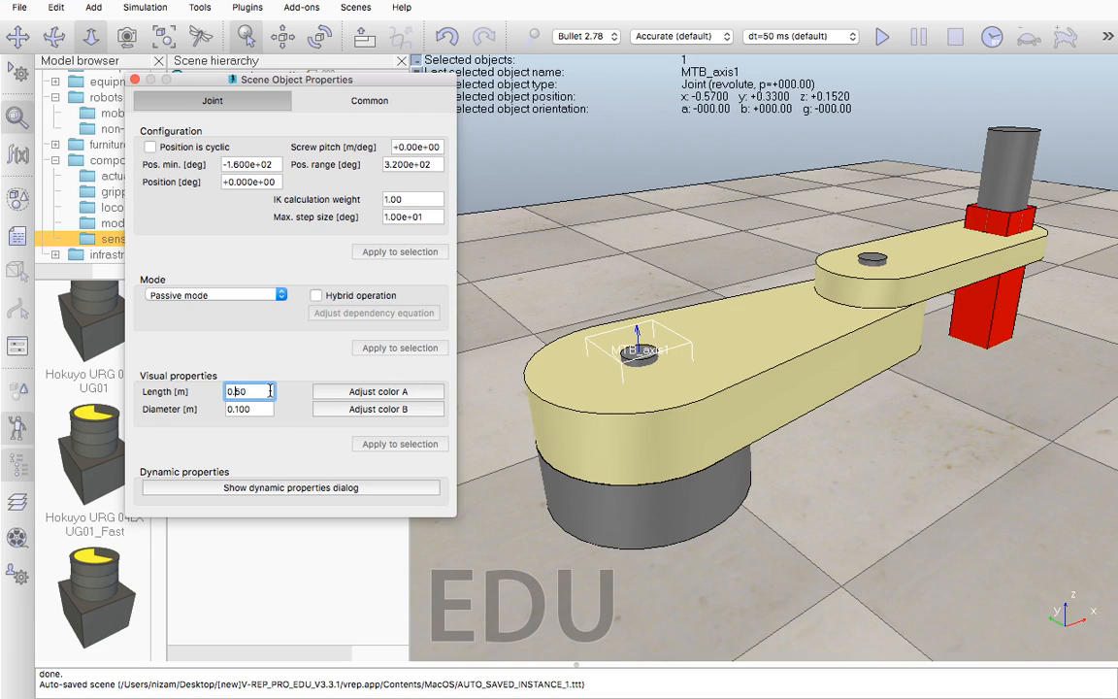
{"action": "key", "text": "Return"}
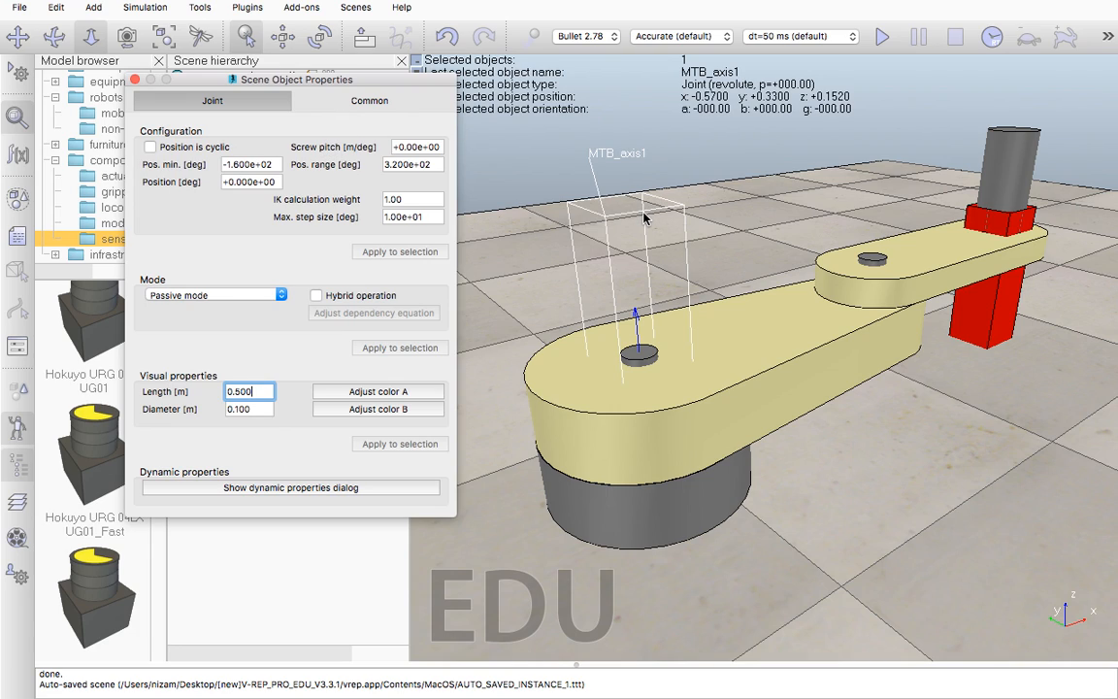
Try several upper-row camera visibility layers for MTB_axis1 and leave the first upper-row layer enabled.
{"action": "left_click", "coordinate": [368, 101]}
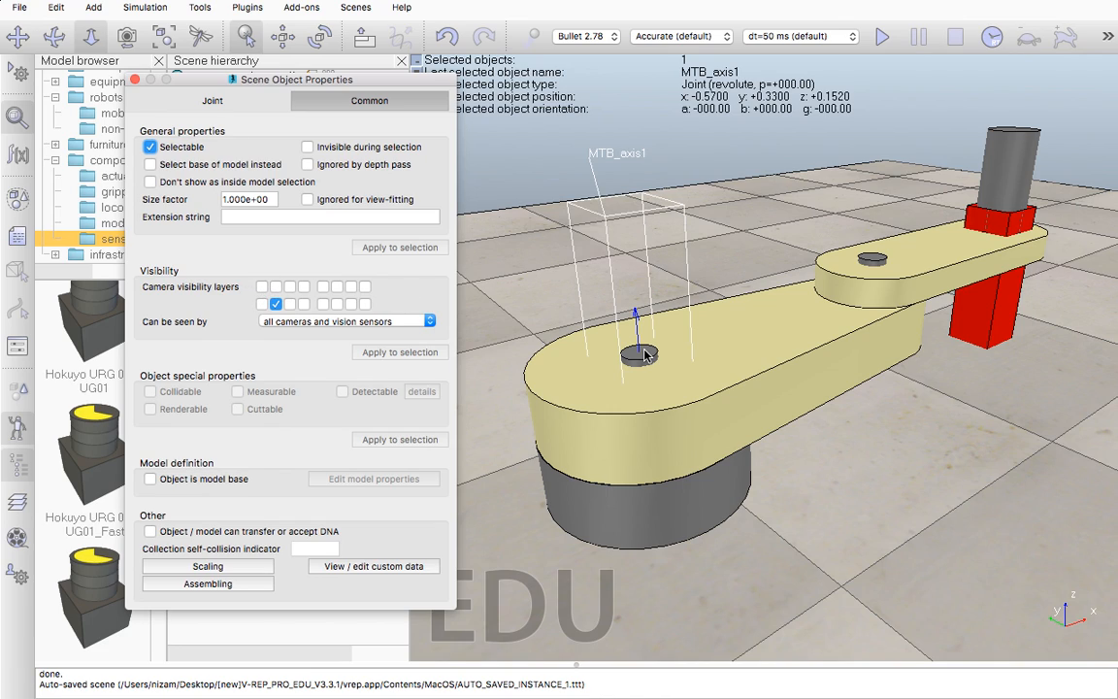
{"action": "left_click", "coordinate": [275, 287]}
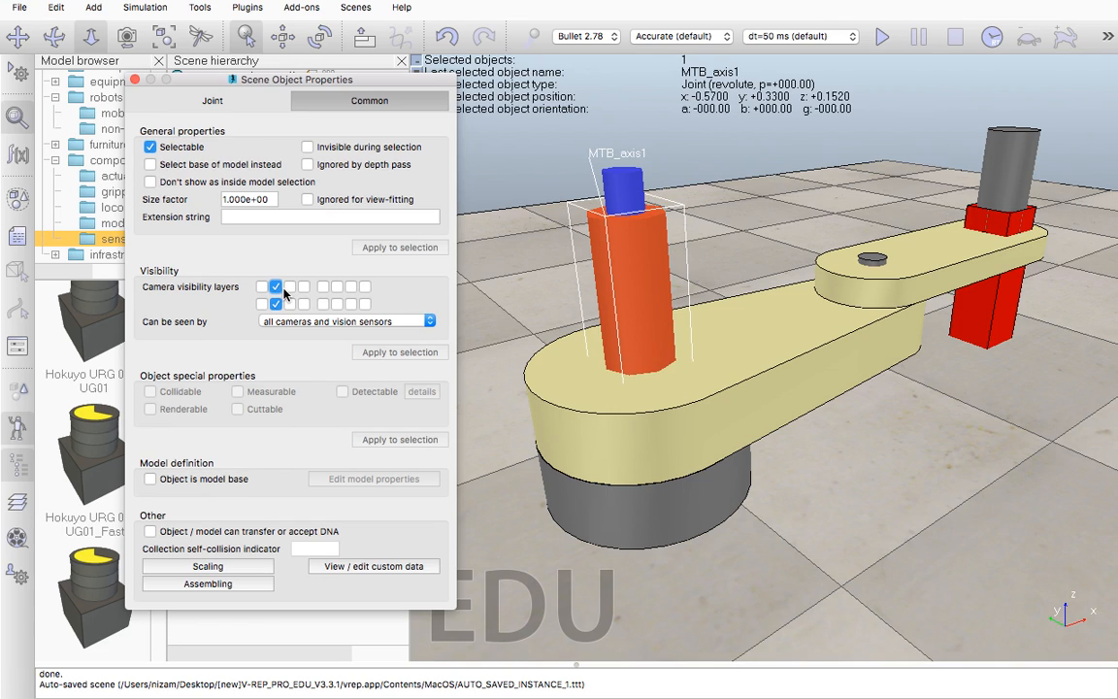
{"action": "left_click", "coordinate": [275, 288]}
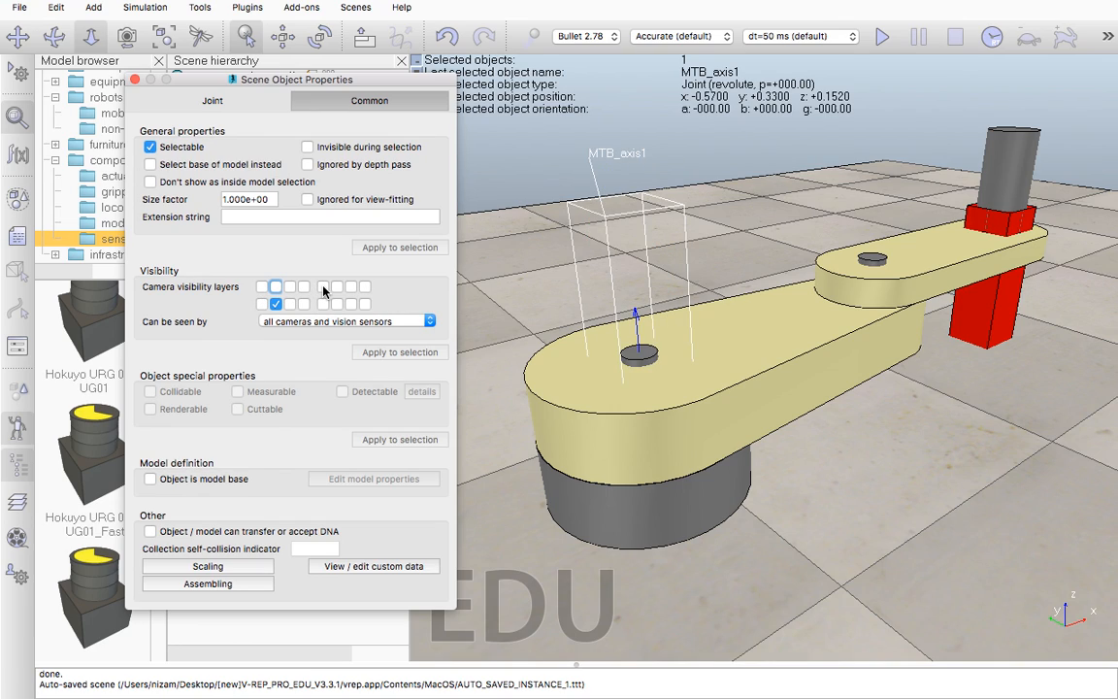
{"action": "left_click", "coordinate": [323, 287]}
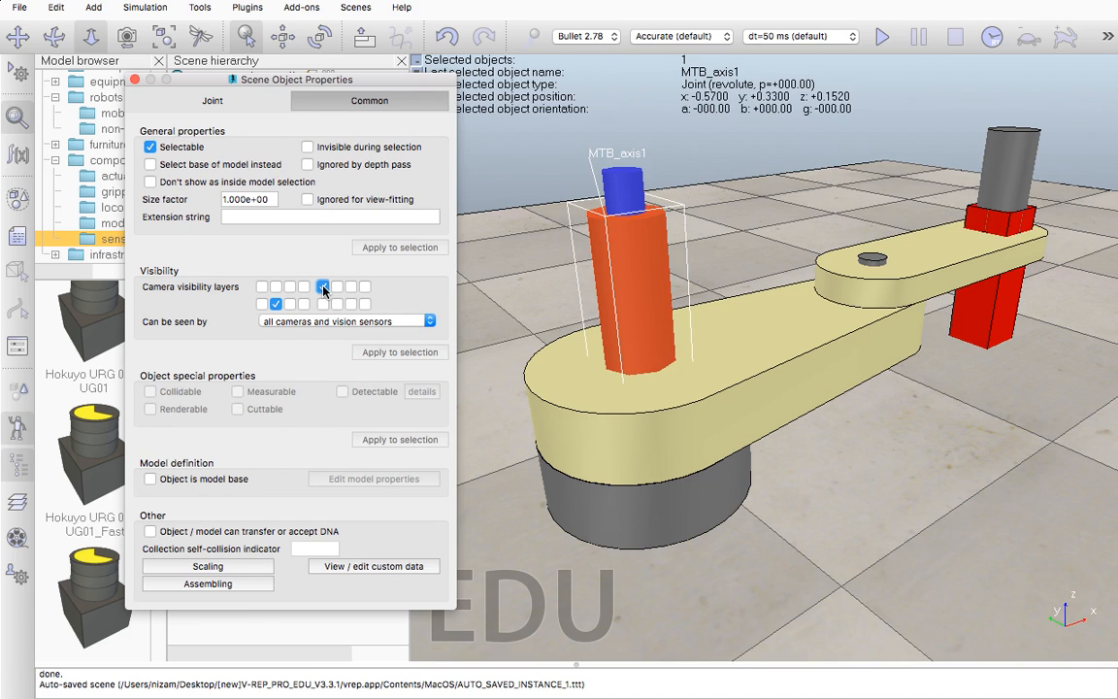
{"action": "left_click", "coordinate": [323, 287]}
{"action": "left_click", "coordinate": [323, 287]}
{"action": "left_click", "coordinate": [323, 287]}
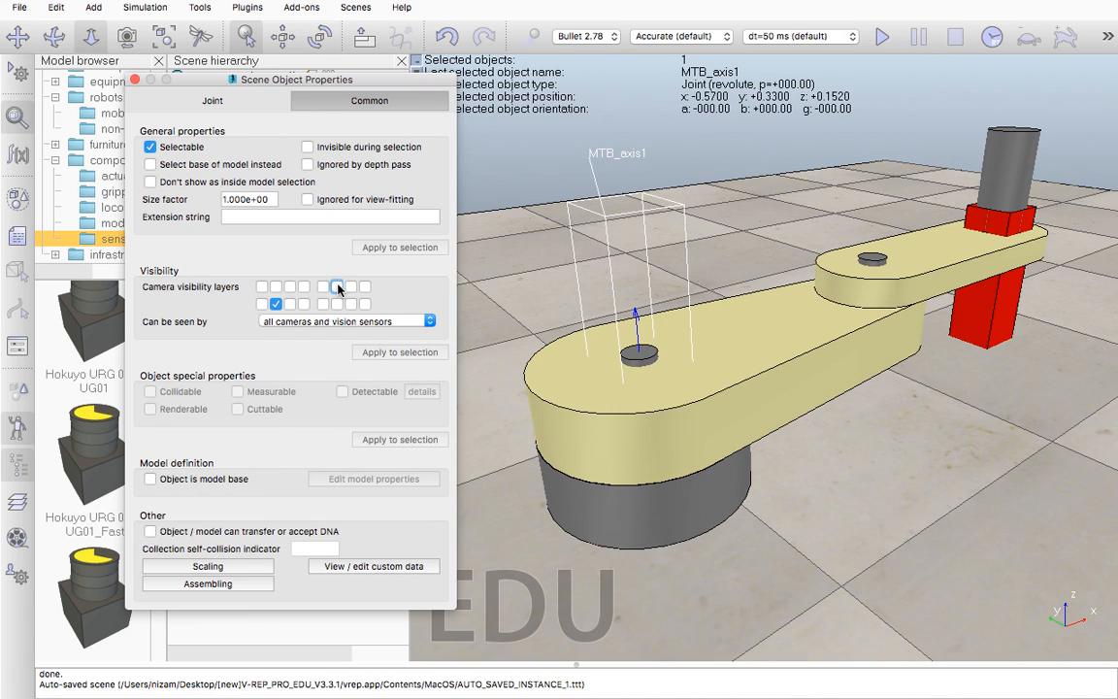
{"action": "left_click", "coordinate": [337, 287]}
{"action": "left_click", "coordinate": [336, 287]}
{"action": "left_click", "coordinate": [365, 287]}
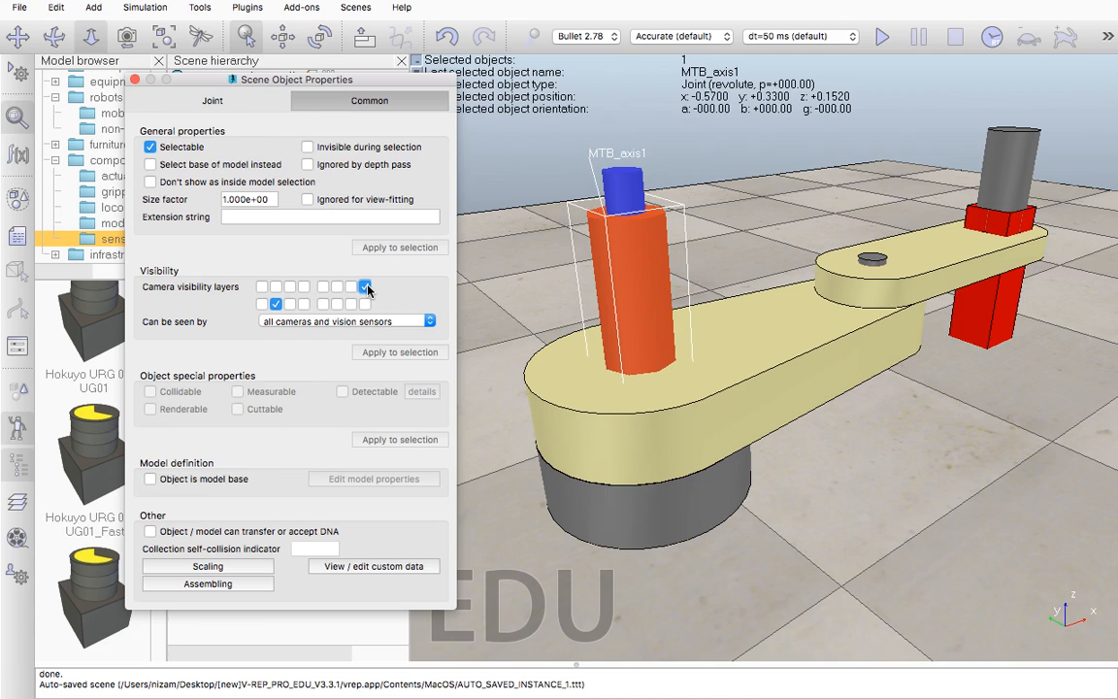
{"action": "left_click", "coordinate": [365, 288]}
{"action": "left_click", "coordinate": [261, 287]}
Set the visual length of the MTB_axis1 joint to 0.150 m and its diameter to 0.050 m.
{"action": "left_click", "coordinate": [219, 101]}
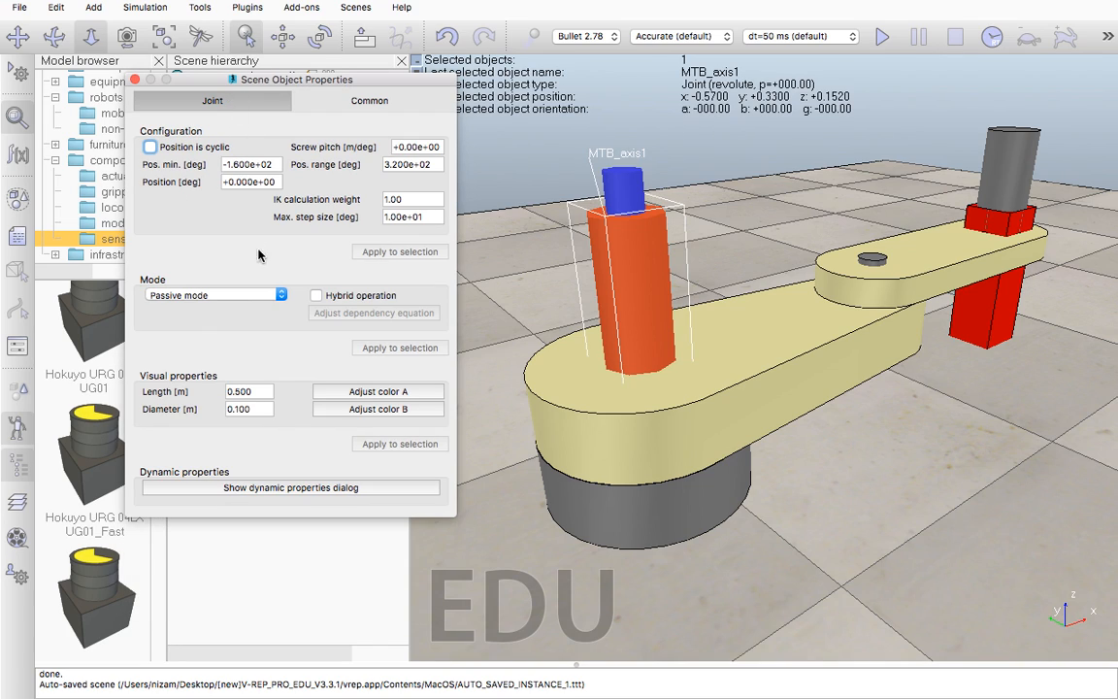
{"action": "left_click", "coordinate": [235, 391]}
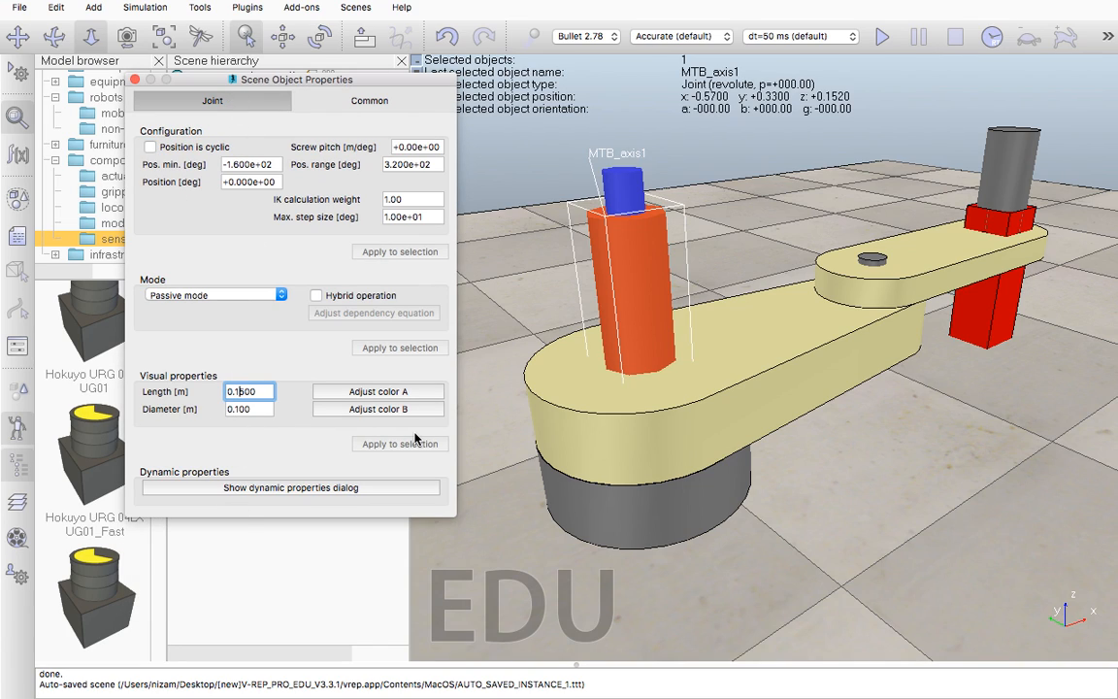
{"action": "key", "text": "Return"}
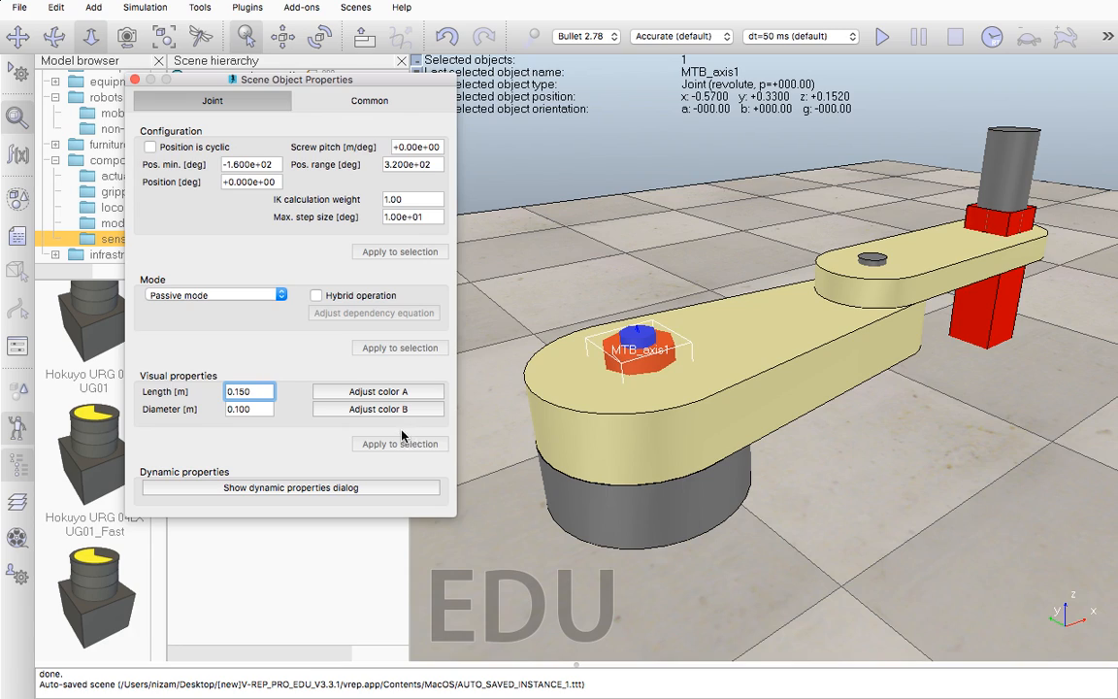
{"action": "key", "text": "Tab"}
{"action": "key", "text": "BackSpace"}
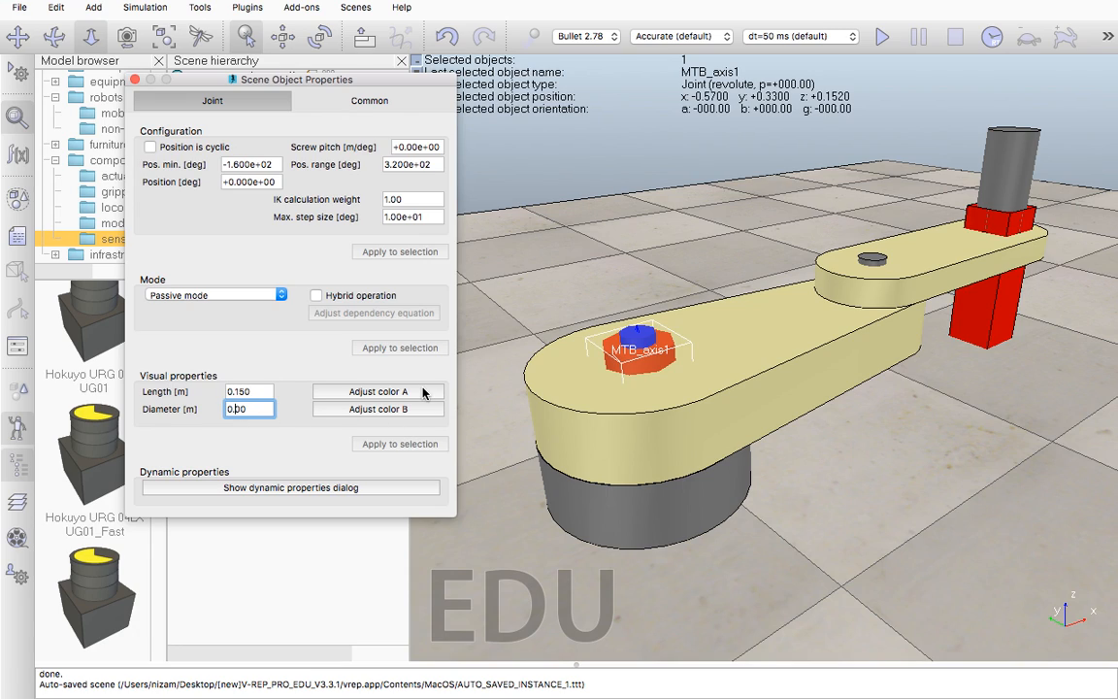
{"action": "type", "text": "05"}
{"action": "key", "text": "Return"}
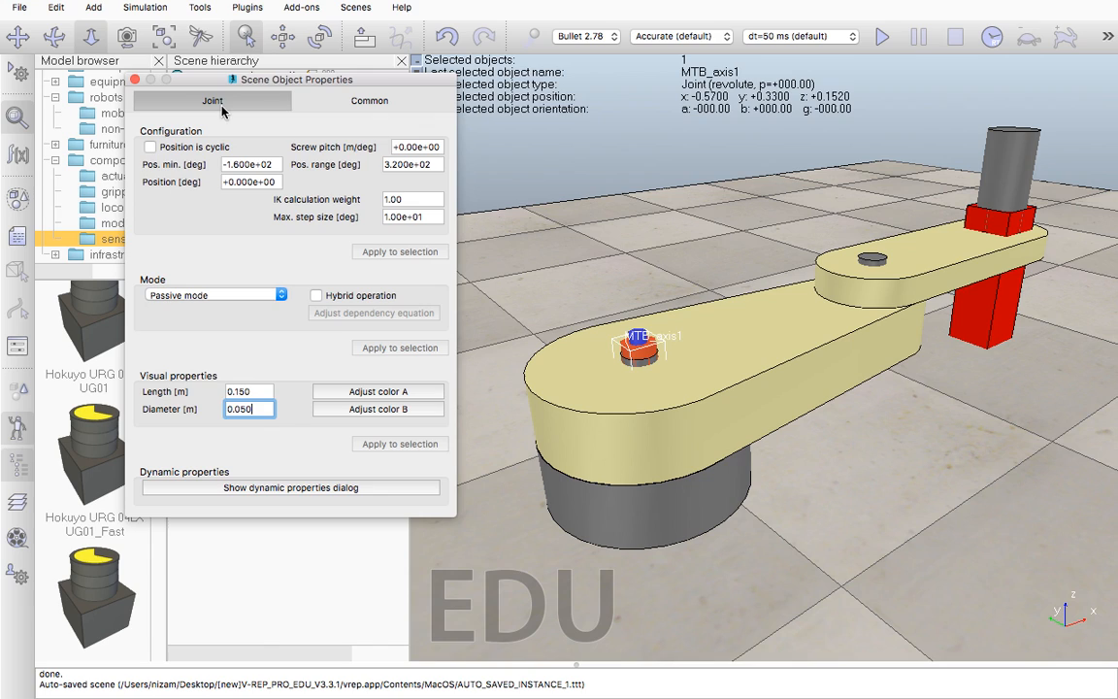
Set the MTB_axis1 joint to Inverse kinematics mode and review the available joint modes.
{"action": "left_click_drag", "start_coordinate": [246, 80], "coordinate": [293, 16]}
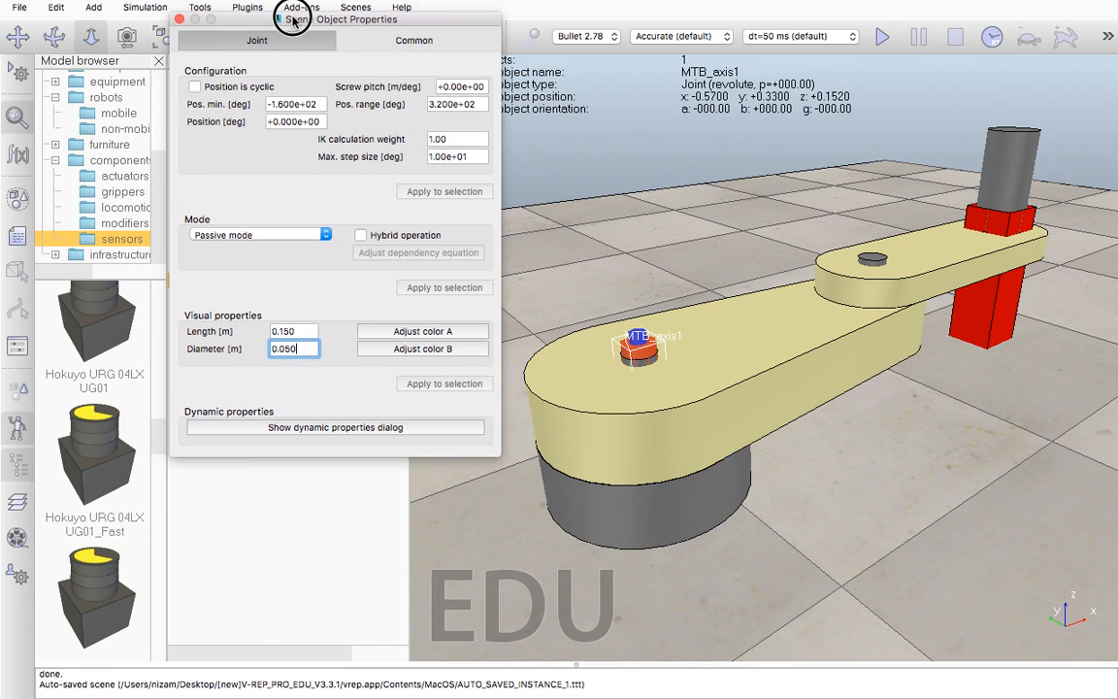
{"action": "left_click", "coordinate": [257, 235]}
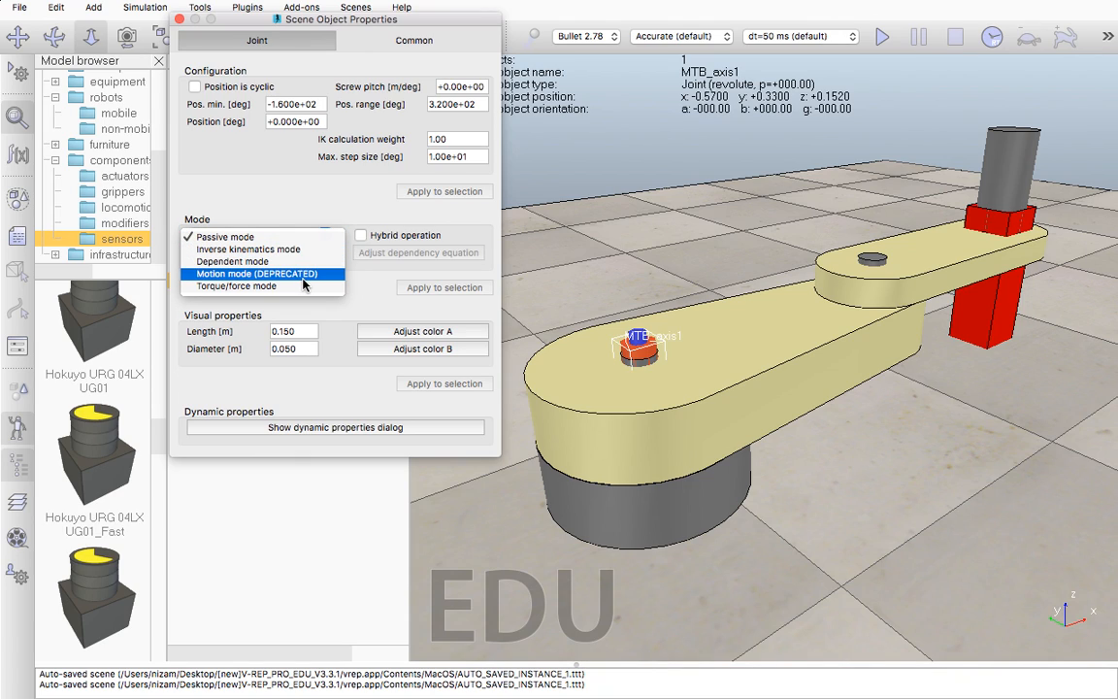
{"action": "left_click", "coordinate": [265, 321]}
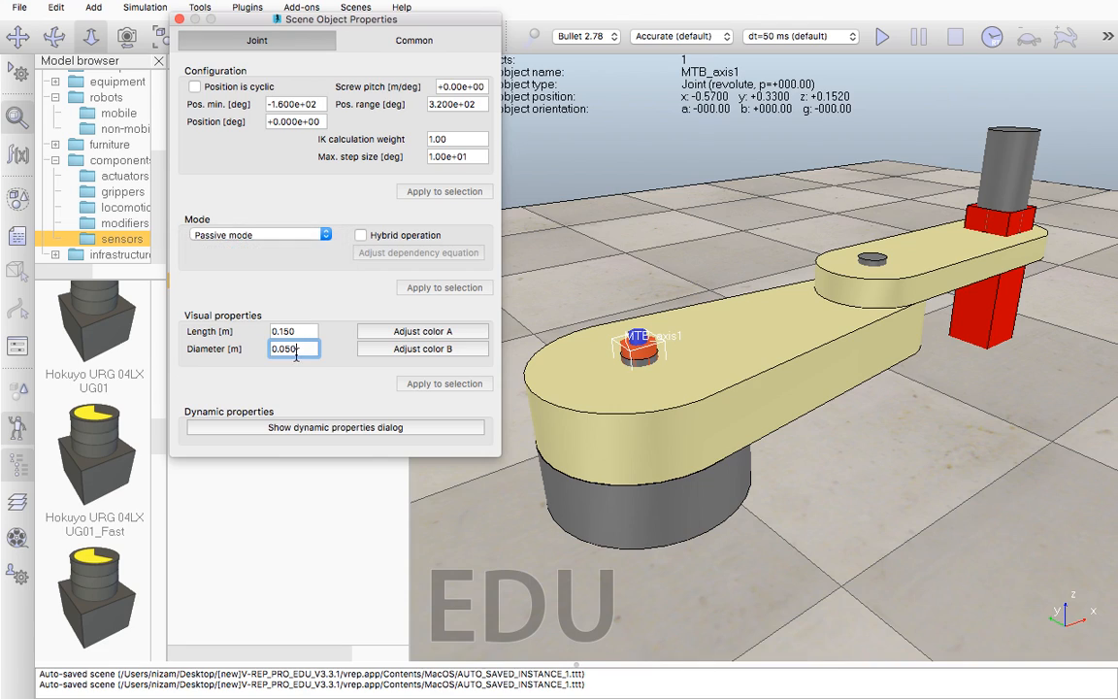
{"action": "left_click", "coordinate": [264, 236]}
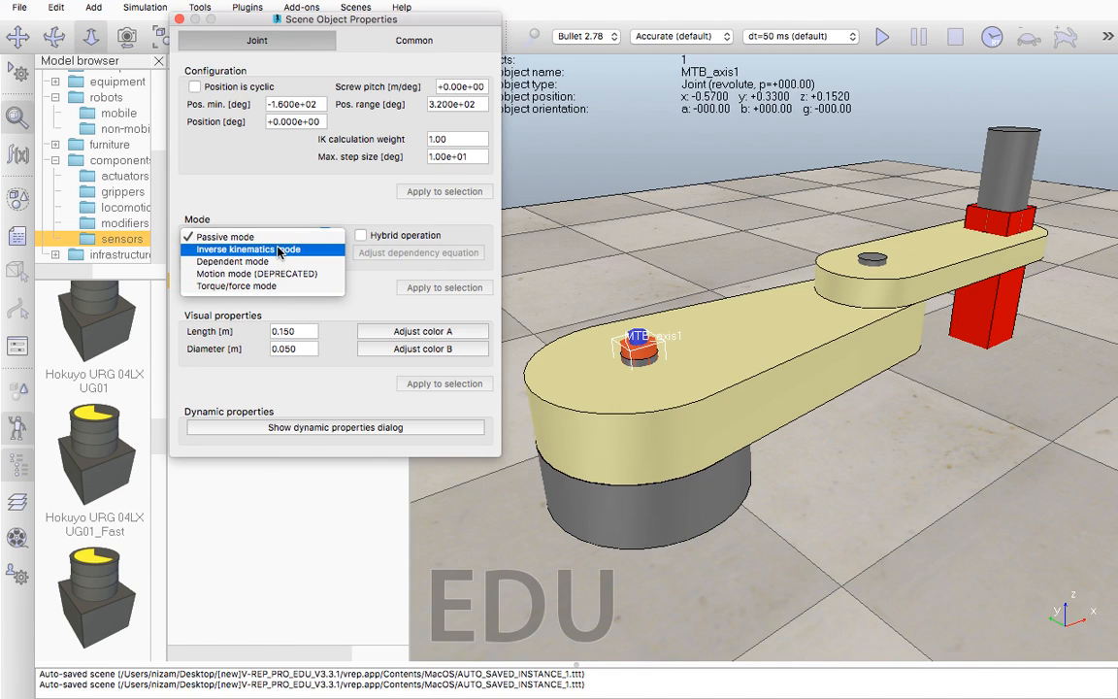
{"action": "left_click", "coordinate": [276, 251]}
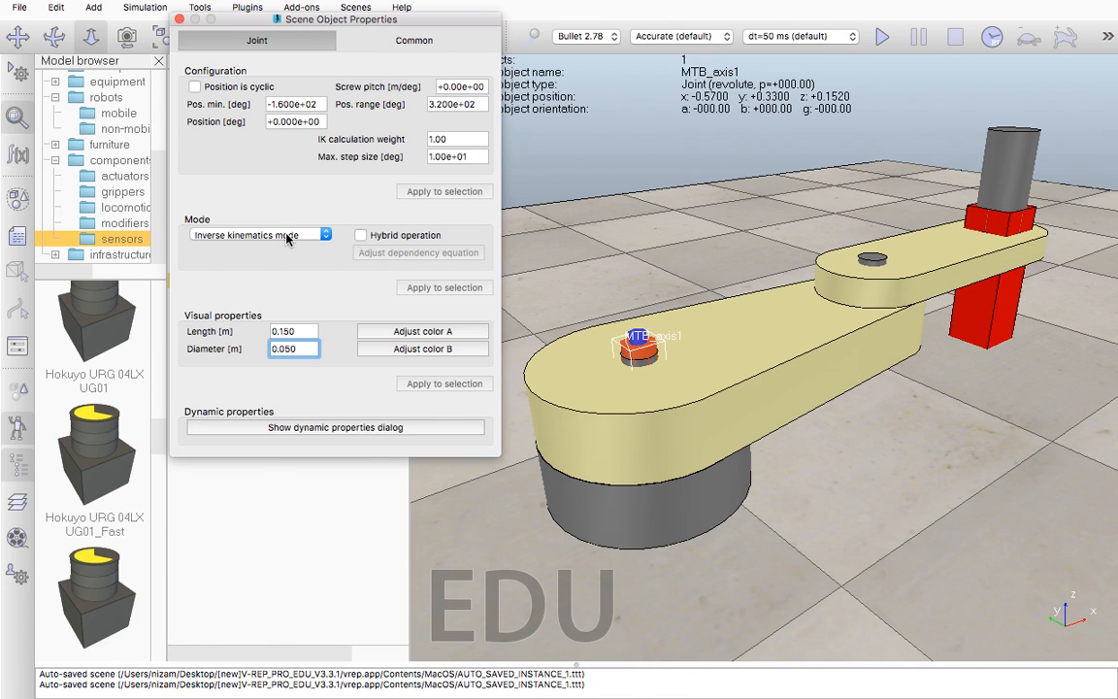
{"action": "left_click", "coordinate": [287, 238]}
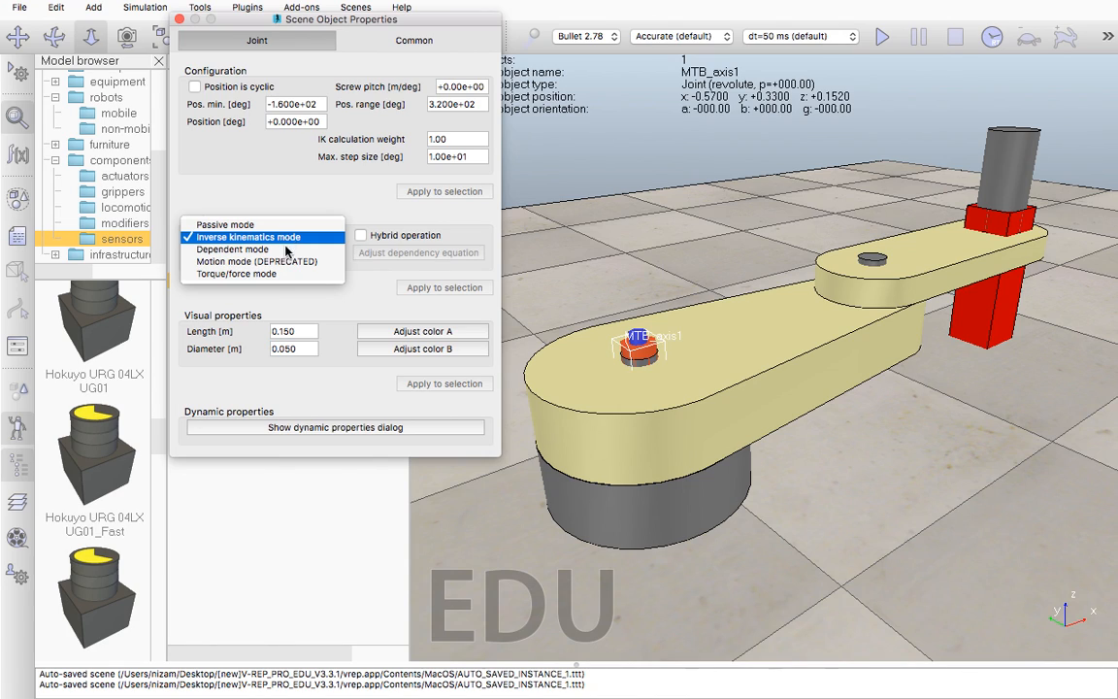
{"action": "left_click", "coordinate": [262, 296]}
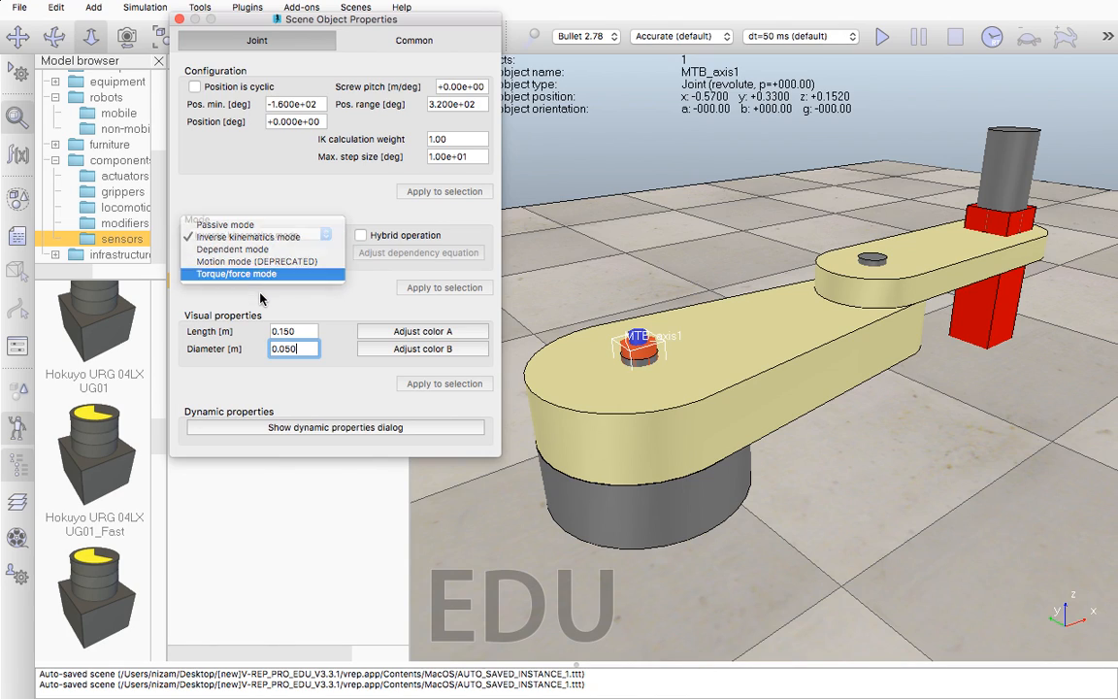
Look at the dynamic properties of MTB_axis1 in its current mode and close them.
{"action": "left_click", "coordinate": [301, 428]}
{"action": "left_click_drag", "start_coordinate": [386, 165], "coordinate": [206, 124]}
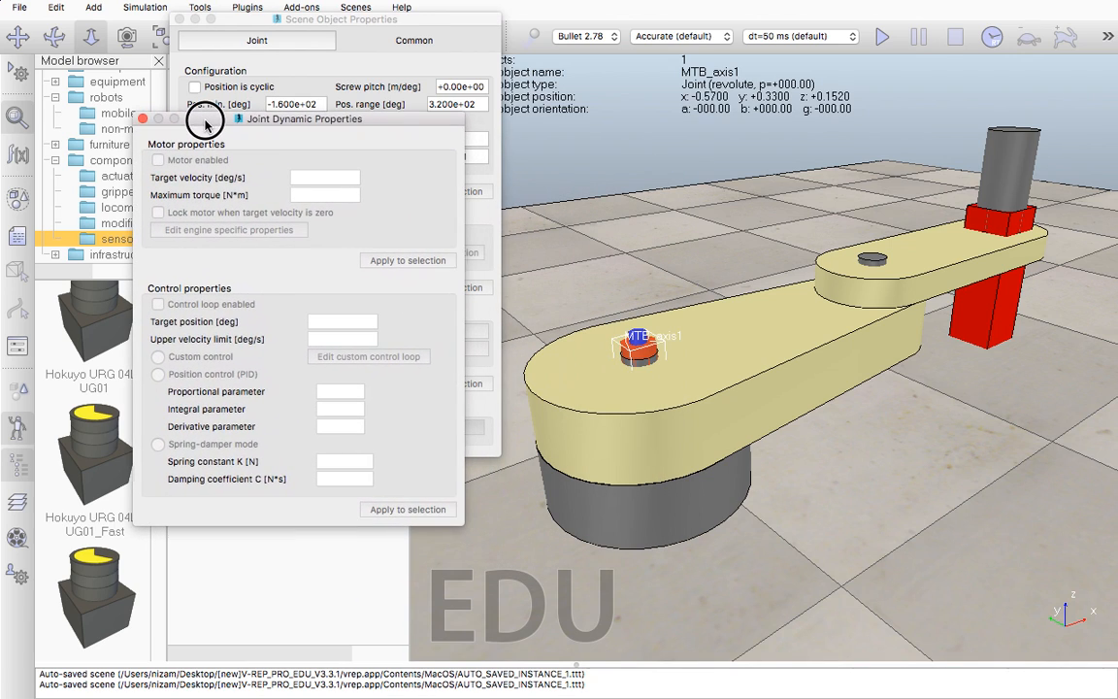
{"action": "left_click", "coordinate": [143, 118]}
Switch the MTB_axis1 joint to Torque/force mode and open its dynamic properties.
{"action": "left_click", "coordinate": [248, 236]}
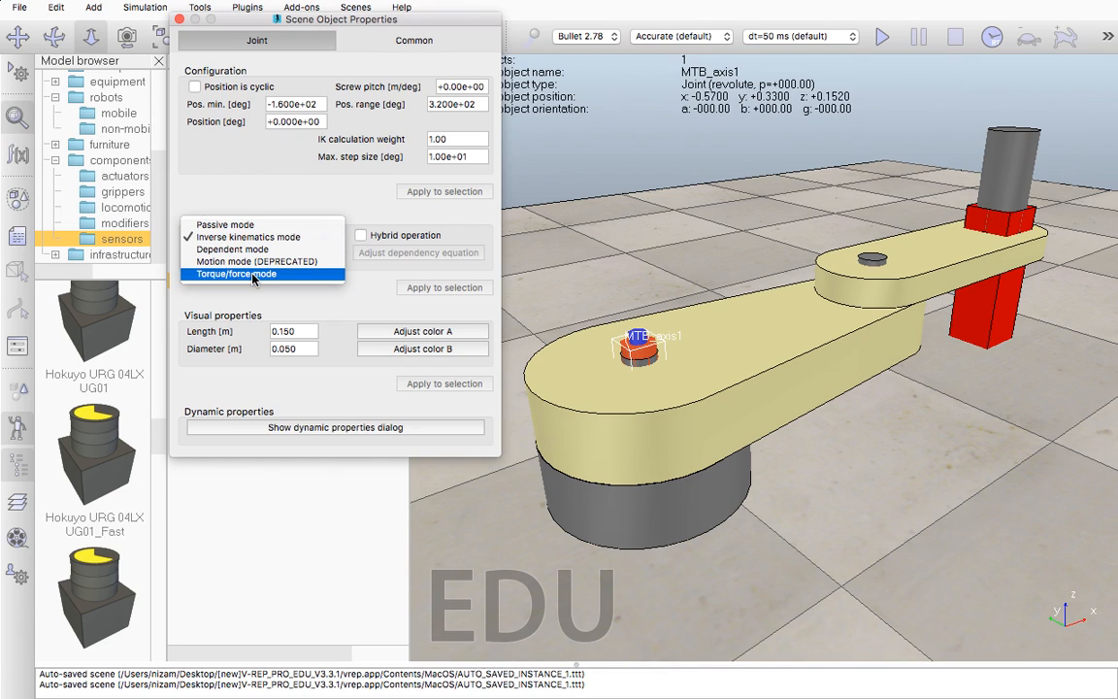
{"action": "left_click", "coordinate": [253, 274]}
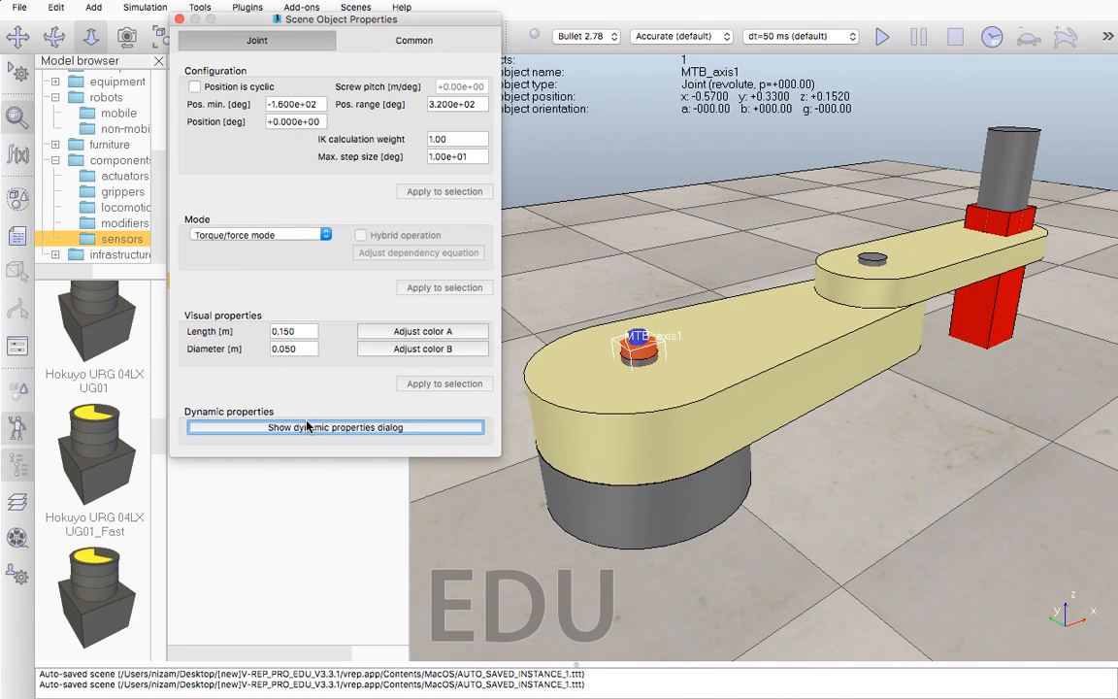
{"action": "left_click", "coordinate": [278, 427]}
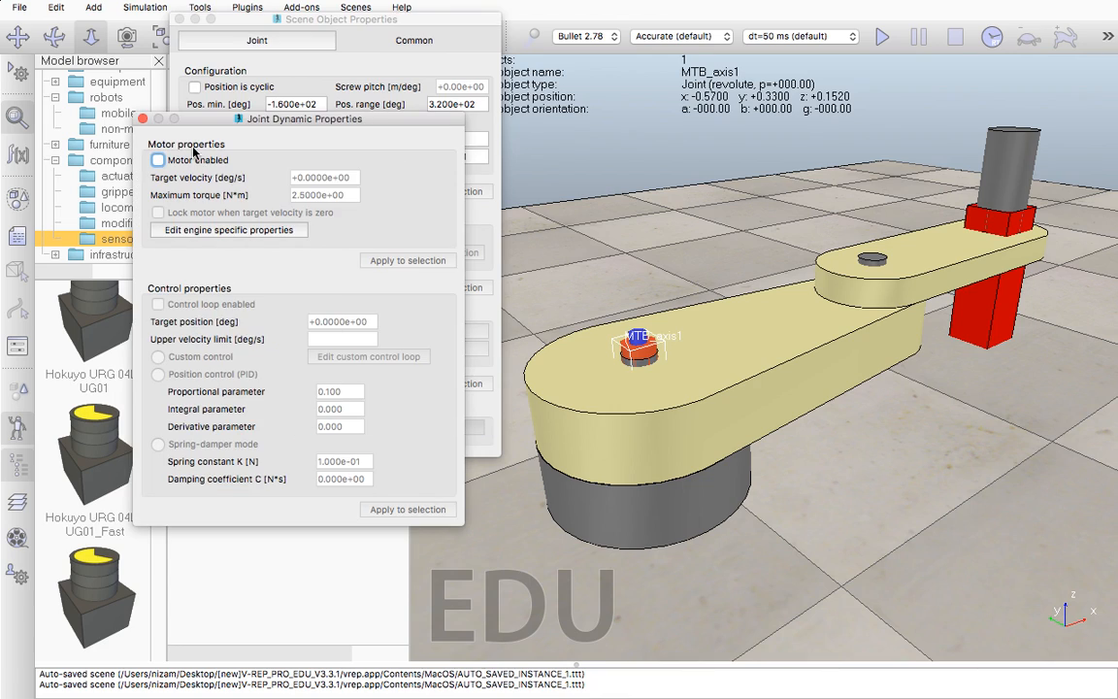
Enable the motor and the control loop of MTB_axis1, with custom control as the control type.
{"action": "left_click", "coordinate": [198, 162]}
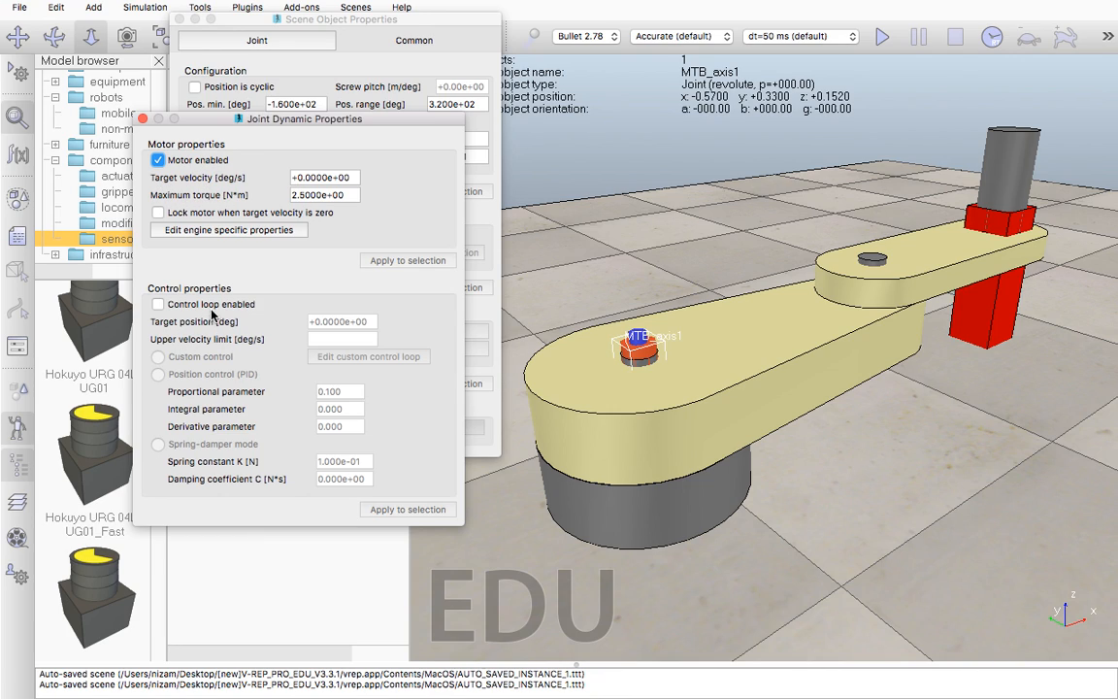
{"action": "left_click", "coordinate": [199, 304]}
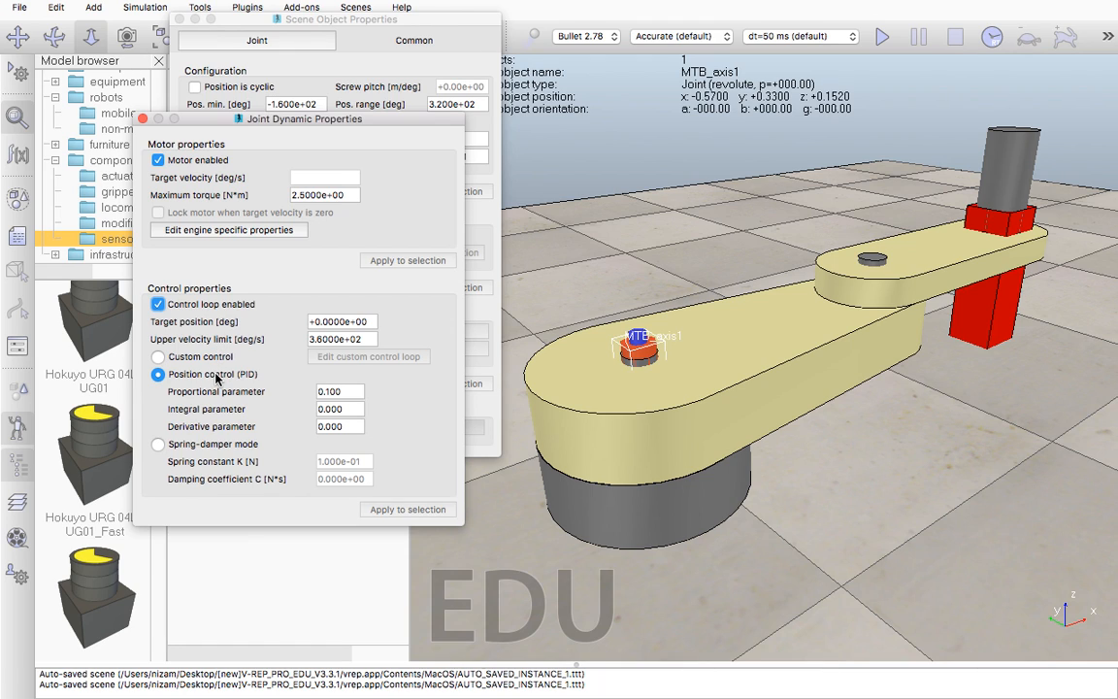
{"action": "left_click", "coordinate": [210, 357]}
Open the custom control loop script of MTB_axis1 and examine its PID parameters, control calculations and input data comments.
{"action": "left_click", "coordinate": [356, 358]}
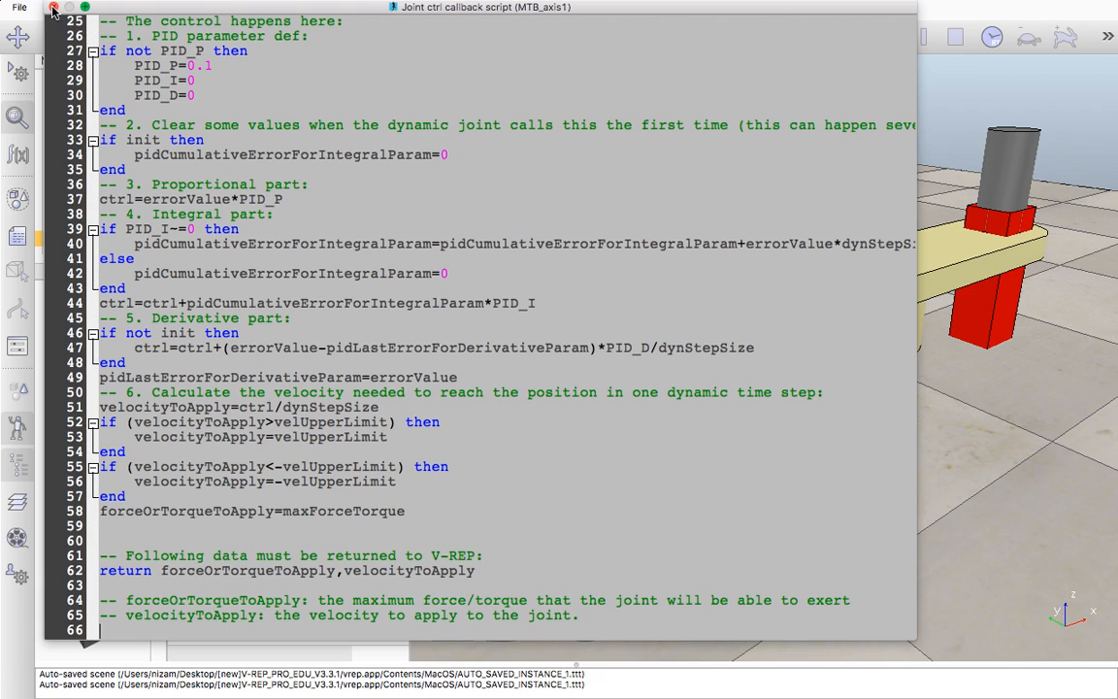
{"action": "left_click", "coordinate": [53, 7]}
{"action": "left_click", "coordinate": [356, 357]}
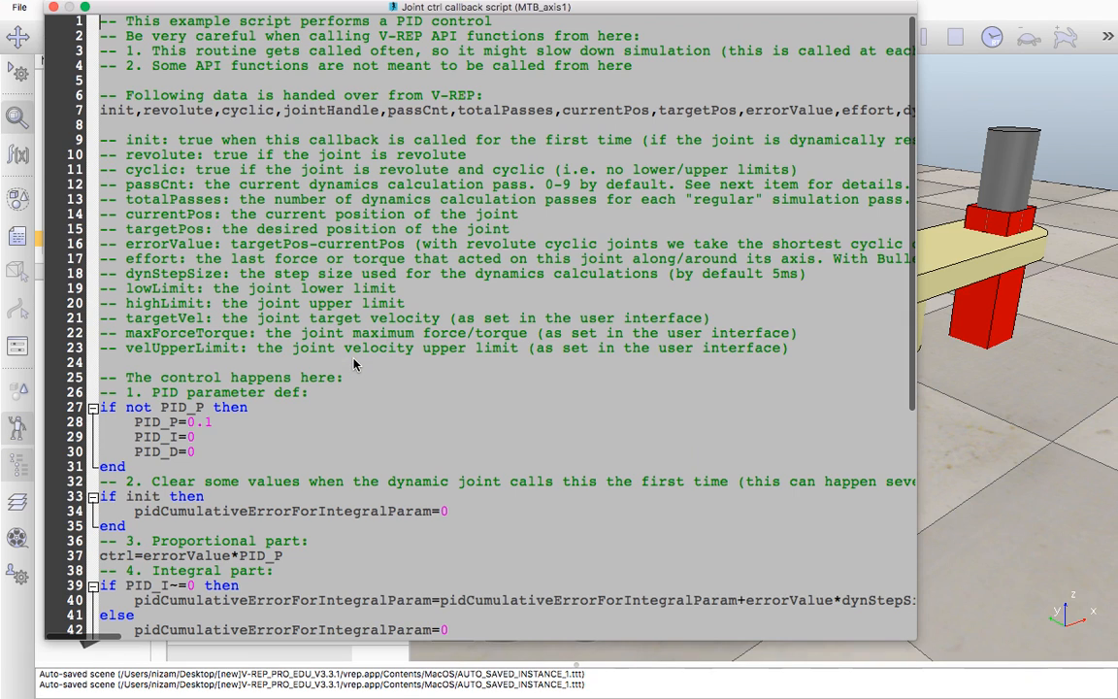
{"action": "scroll", "coordinate": [421, 281], "scroll_direction": "down", "scroll_amount": 8}
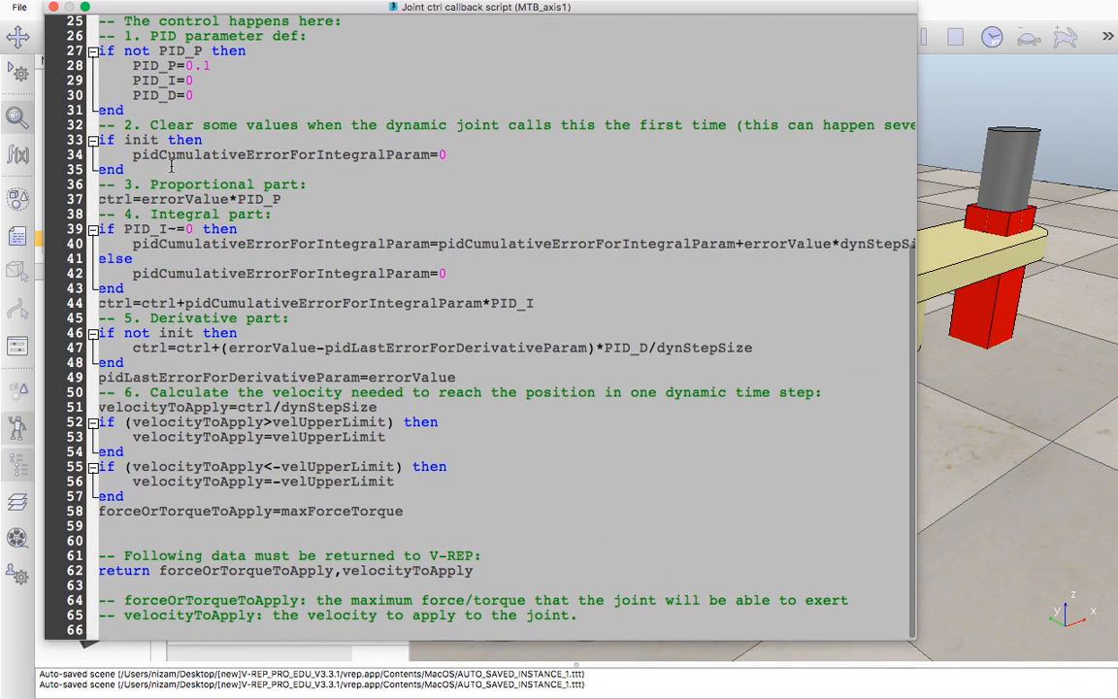
{"action": "scroll", "coordinate": [153, 140], "scroll_direction": "up", "scroll_amount": 3}
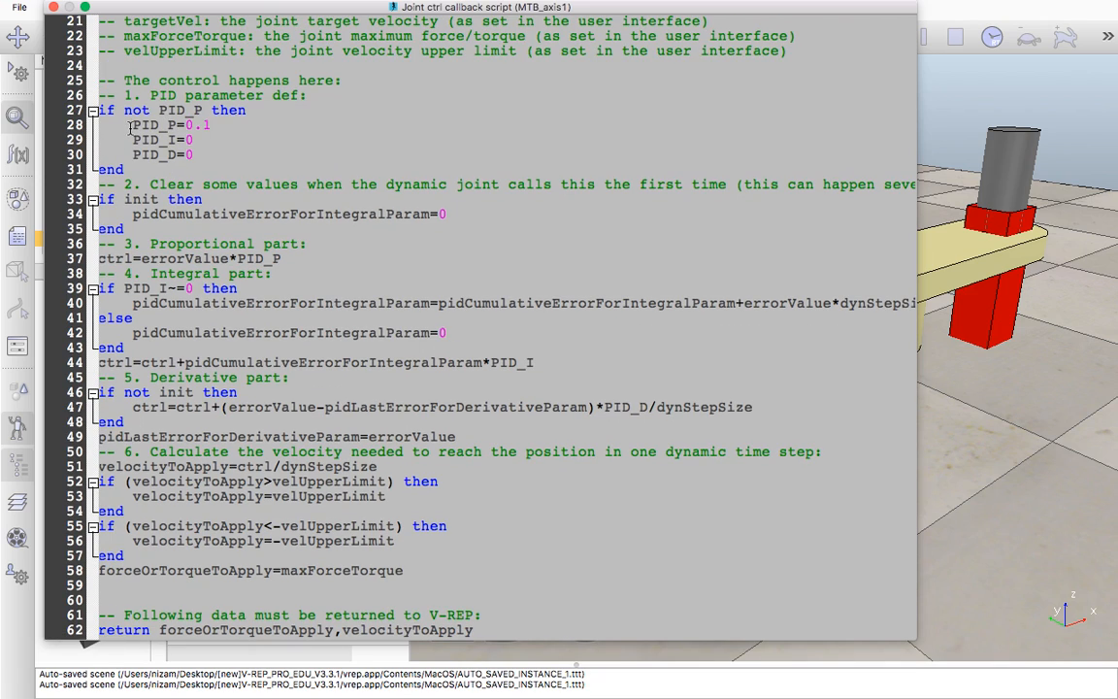
{"action": "left_click_drag", "start_coordinate": [132, 125], "coordinate": [187, 124]}
{"action": "left_click", "coordinate": [210, 125]}
{"action": "scroll", "coordinate": [198, 142], "scroll_direction": "down", "scroll_amount": 2}
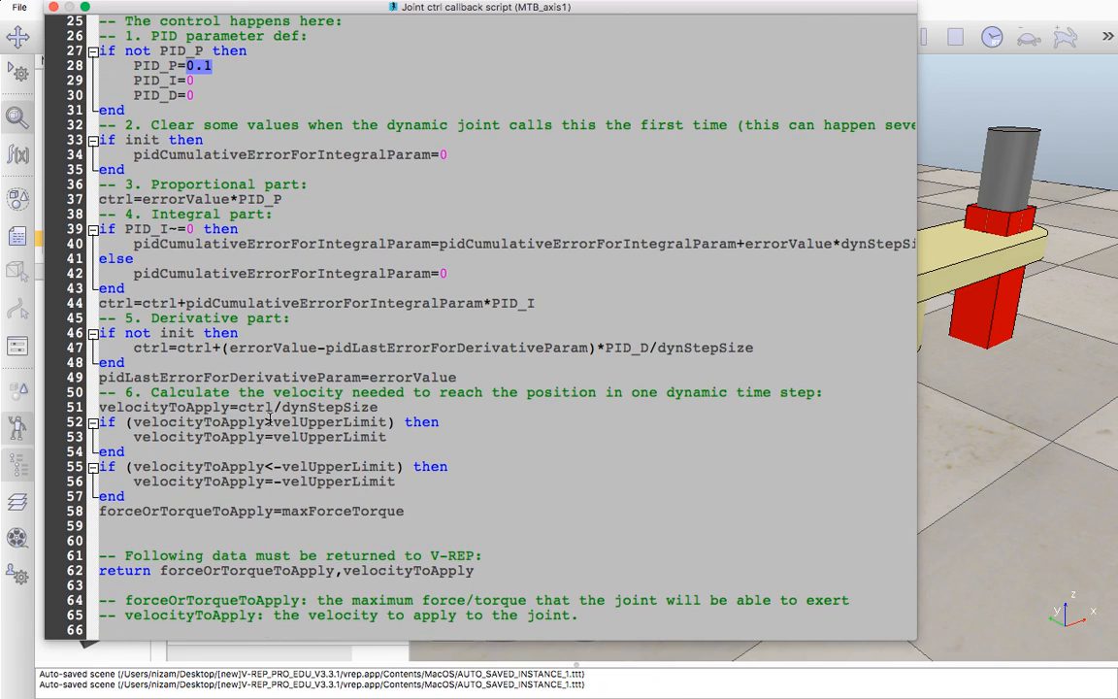
{"action": "left_click_drag", "start_coordinate": [424, 561], "coordinate": [407, 8]}
{"action": "scroll", "coordinate": [335, 199], "scroll_direction": "up", "scroll_amount": 8}
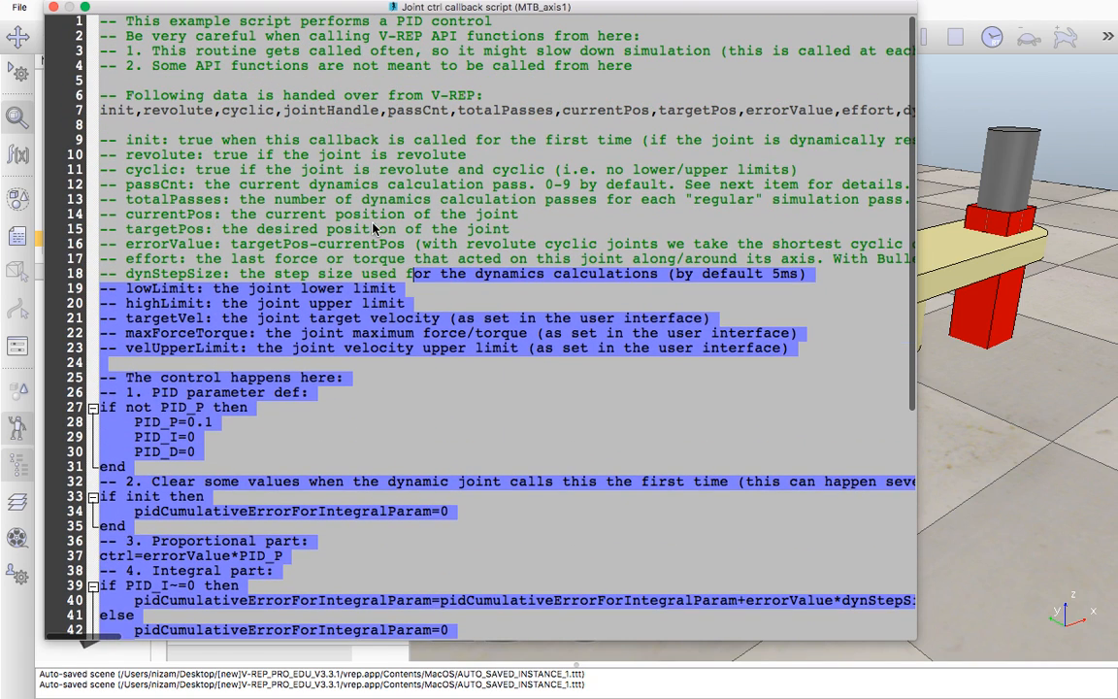
{"action": "left_click", "coordinate": [351, 68]}
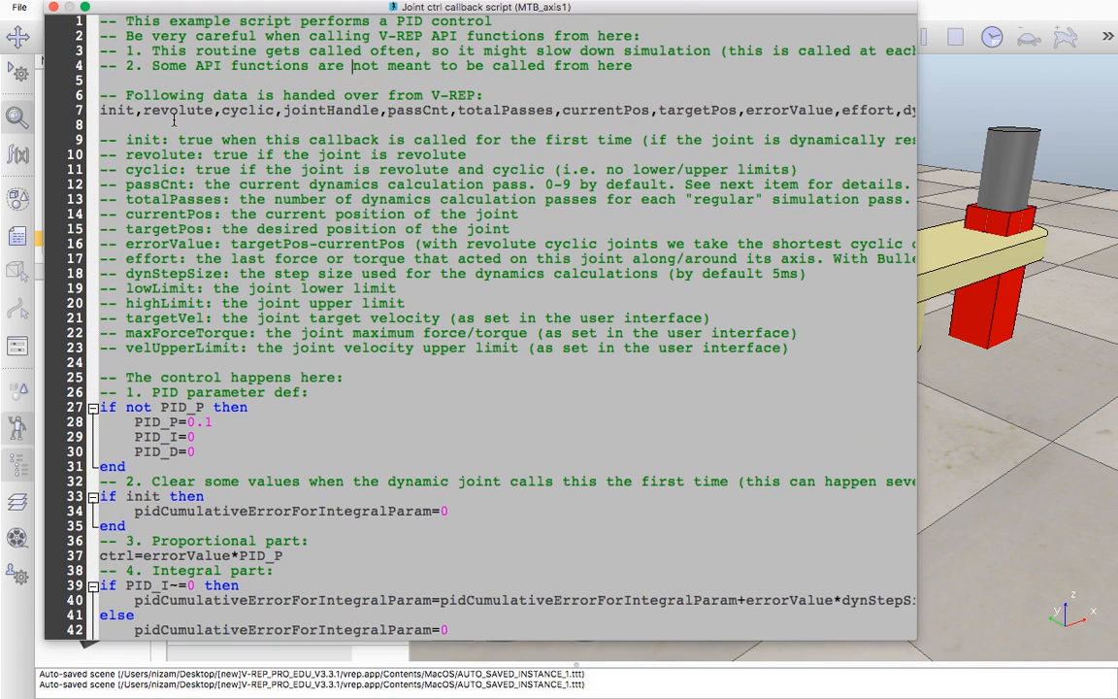
Close the MTB_axis1 control script, dynamic properties and object properties, and deselect the joint.
{"action": "left_click", "coordinate": [54, 7]}
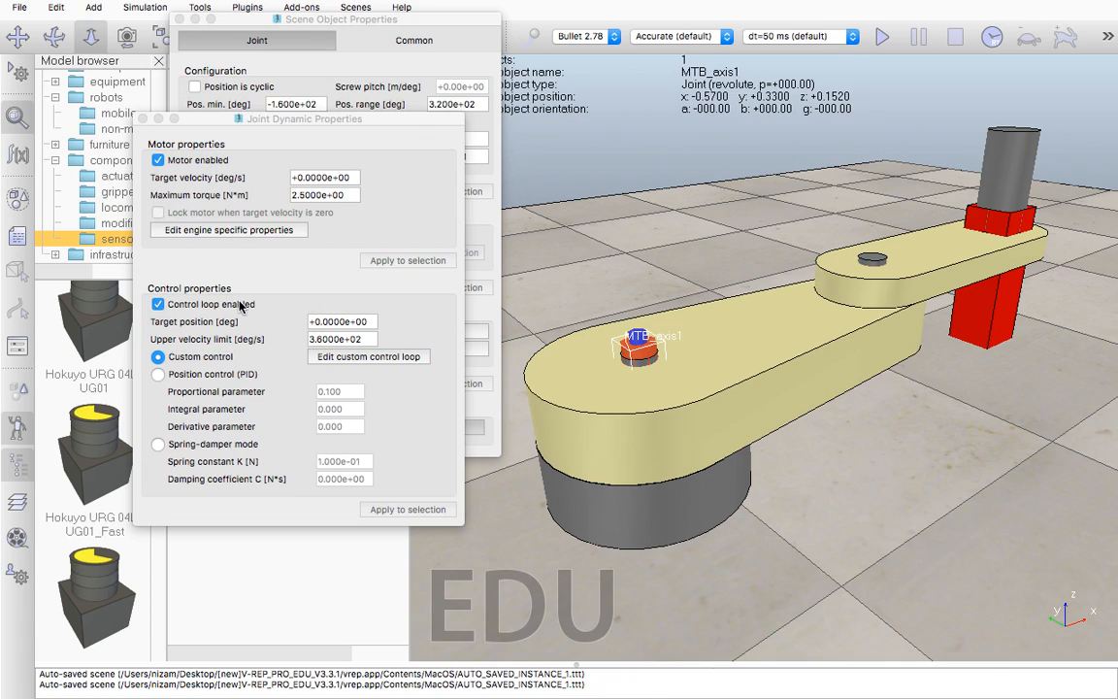
{"action": "left_click", "coordinate": [143, 121]}
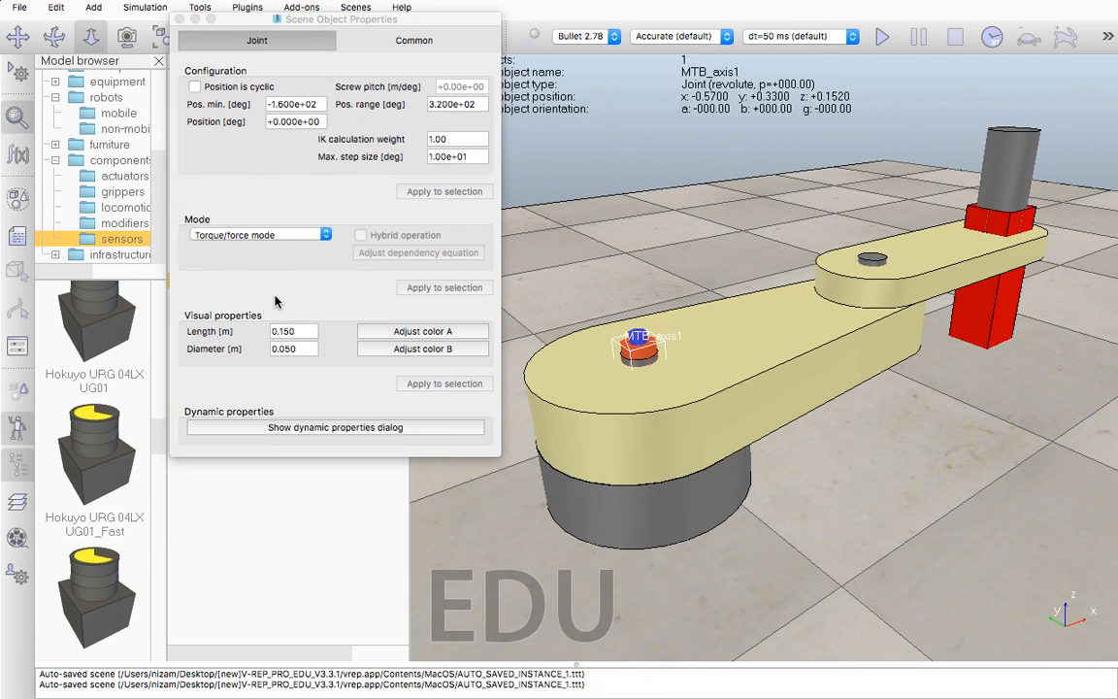
{"action": "left_click", "coordinate": [178, 19]}
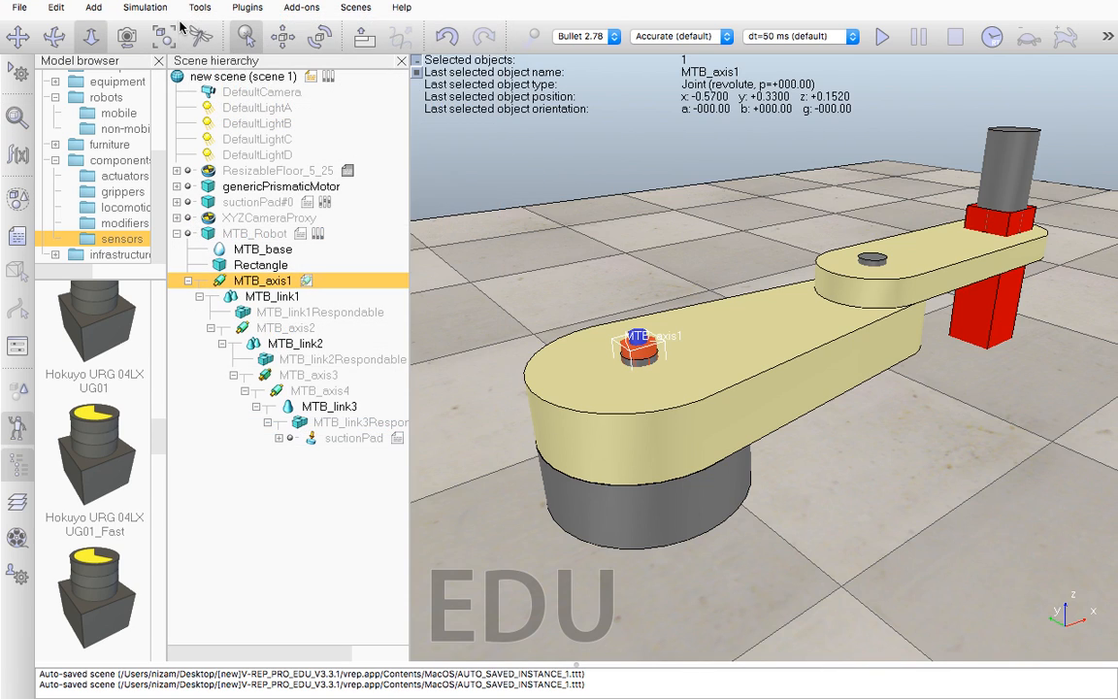
{"action": "left_click", "coordinate": [500, 243]}
{"action": "scroll", "coordinate": [546, 349], "scroll_direction": "down", "scroll_amount": 3}
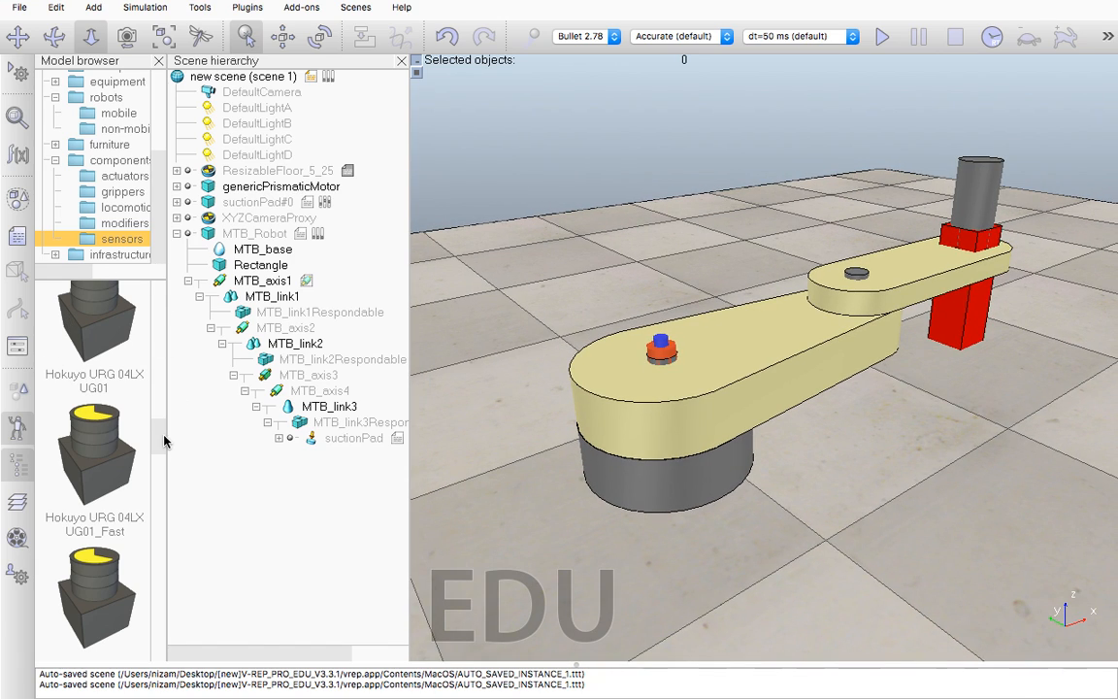
Add the ABB IRB 4600-40-255 from the non-mobile robot models to the scene and view it beside the MTB robot.
{"action": "left_click_drag", "start_coordinate": [155, 400], "coordinate": [153, 275]}
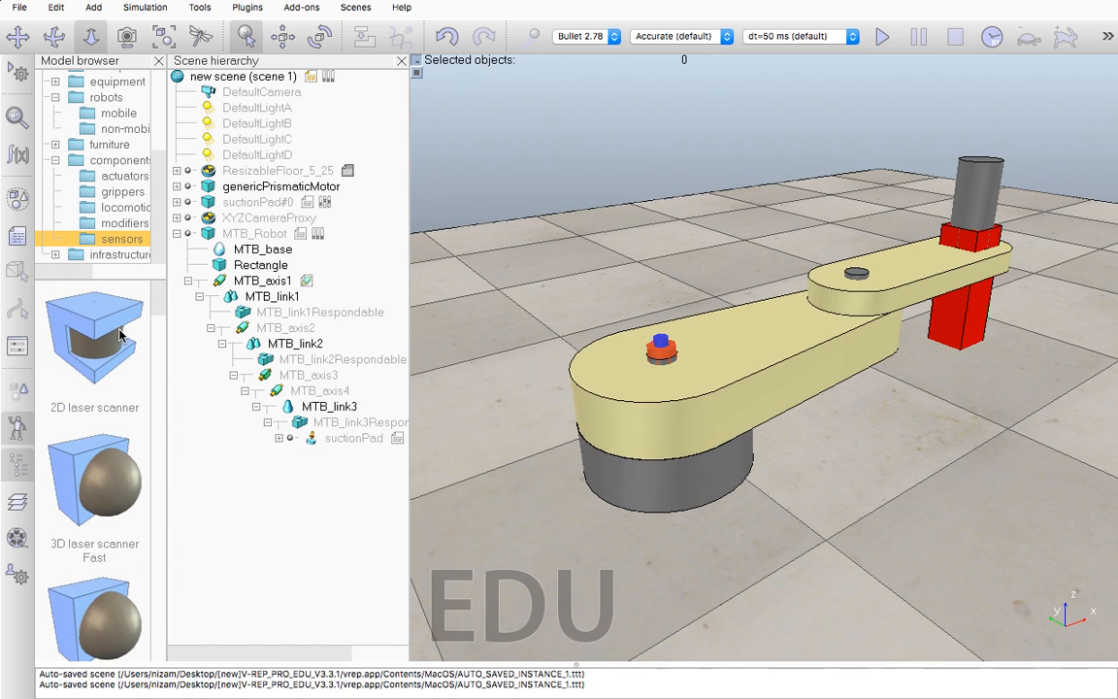
{"action": "left_click", "coordinate": [107, 126]}
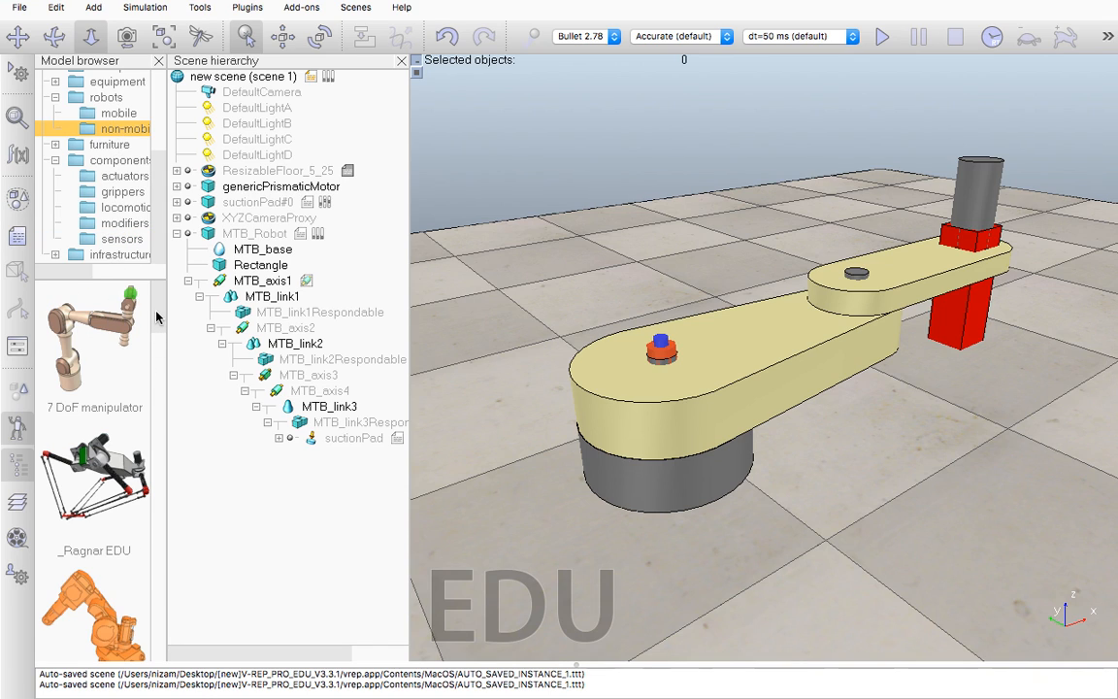
{"action": "left_click", "coordinate": [162, 379]}
{"action": "left_click_drag", "start_coordinate": [97, 414], "coordinate": [706, 313]}
{"action": "left_click", "coordinate": [676, 377]}
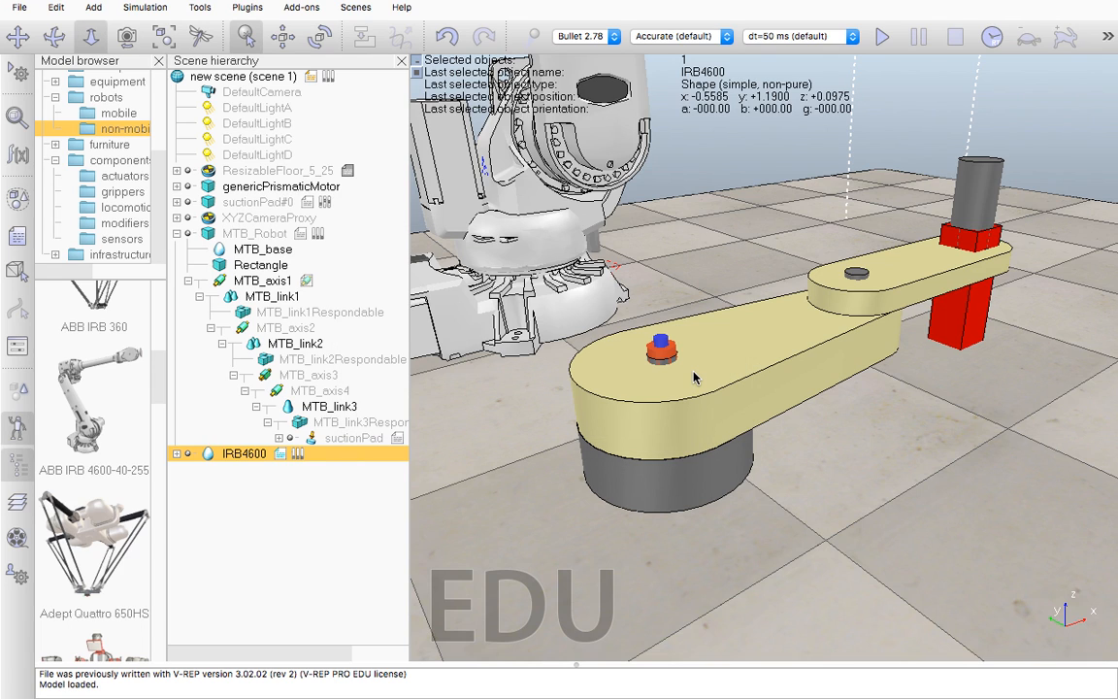
{"action": "scroll", "coordinate": [694, 378], "scroll_direction": "down", "scroll_amount": 5}
{"action": "left_click", "coordinate": [719, 447]}
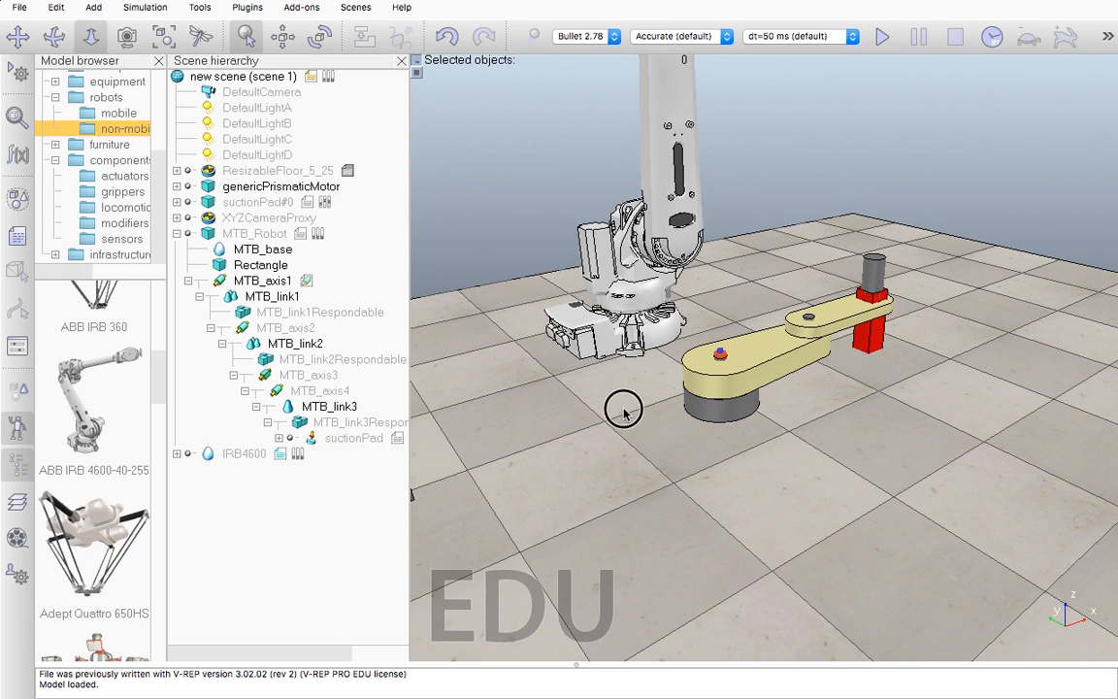
{"action": "scroll", "coordinate": [716, 527], "scroll_direction": "up", "scroll_amount": 5}
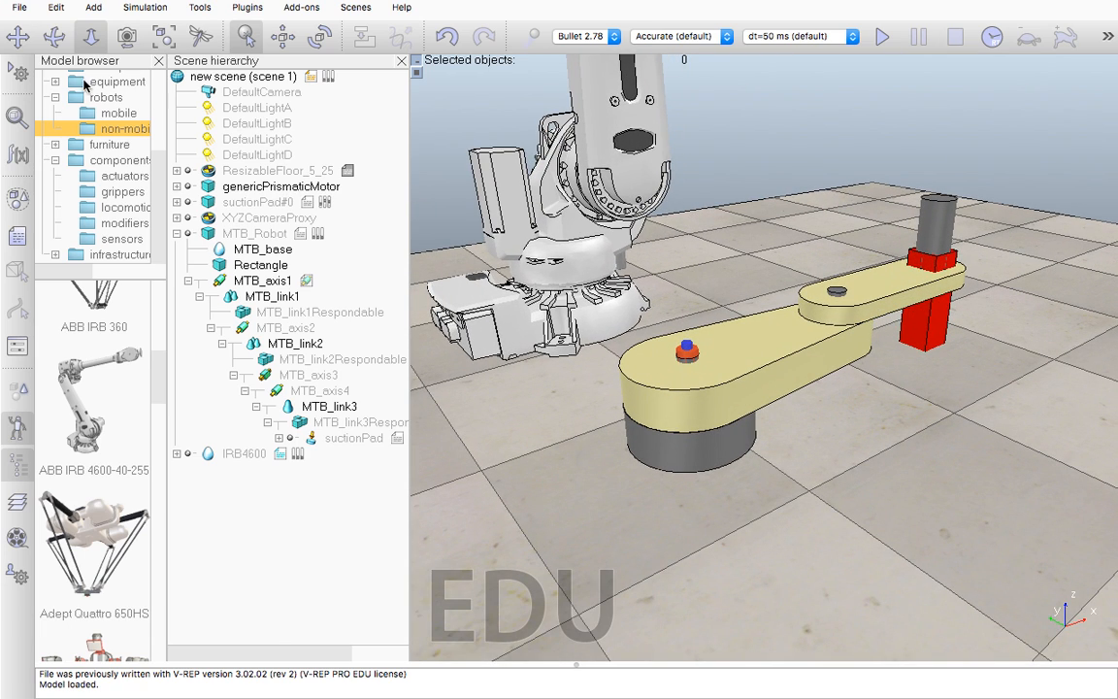
{"action": "left_click", "coordinate": [17, 39]}
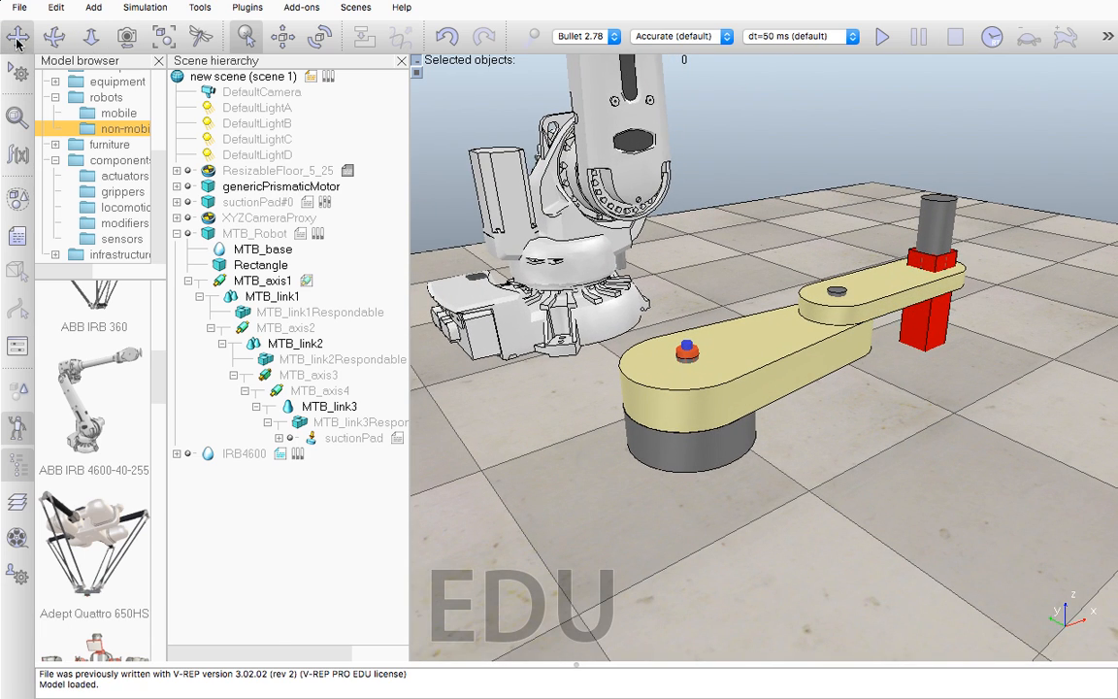
{"action": "left_click_drag", "start_coordinate": [591, 472], "coordinate": [703, 515]}
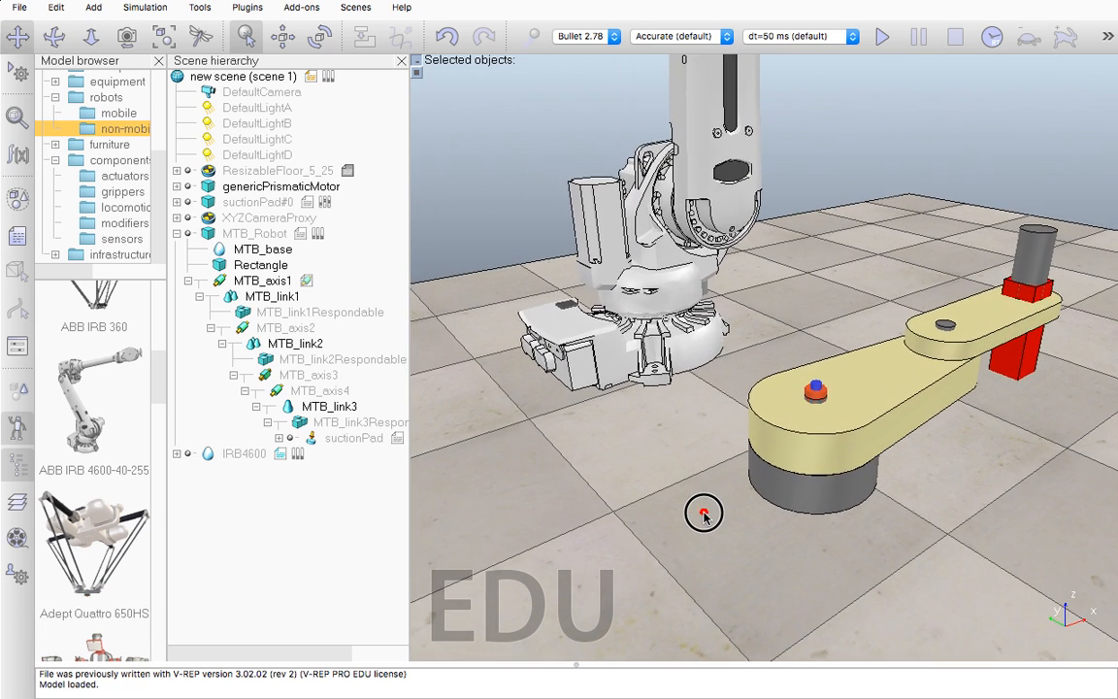
{"action": "scroll", "coordinate": [635, 465], "scroll_direction": "down", "scroll_amount": 5}
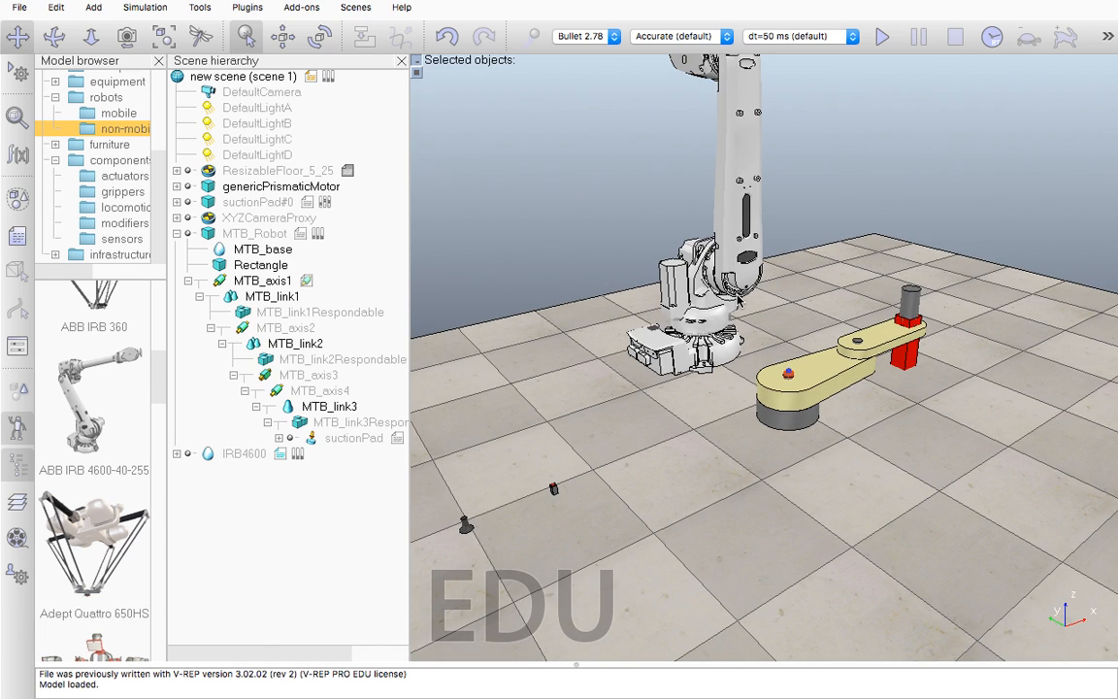
{"action": "scroll", "coordinate": [738, 302], "scroll_direction": "down", "scroll_amount": 2}
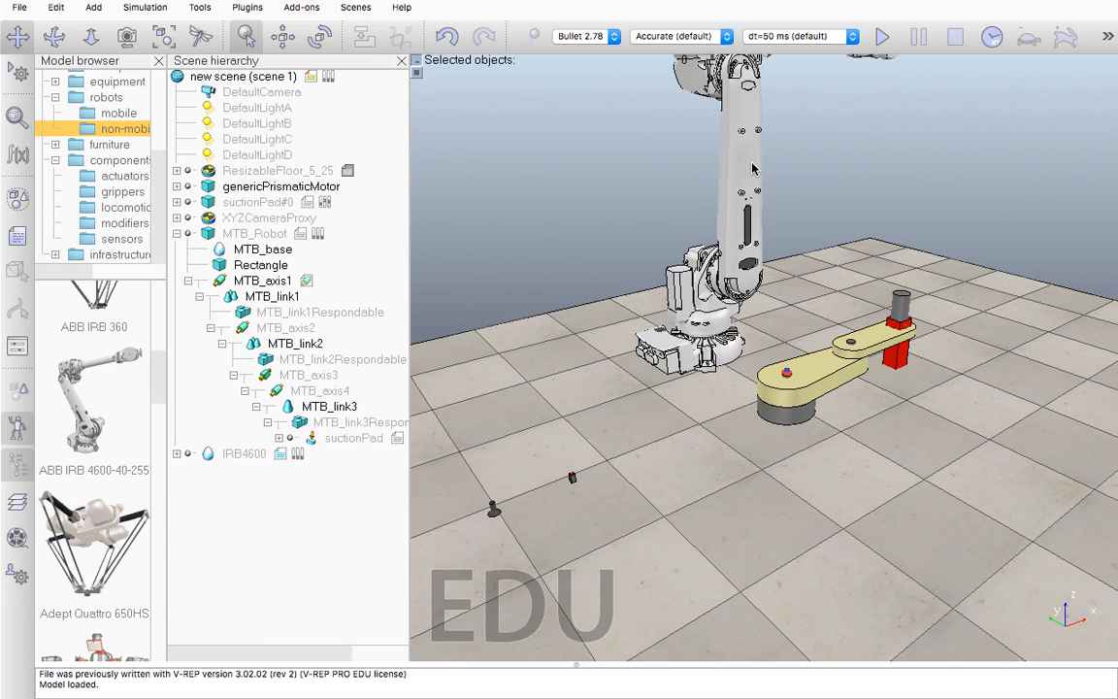
Delete genericPrismaticMotor, suctionPad#0, MTB_Robot and IRB4600 from the scene.
{"action": "left_click", "coordinate": [178, 233]}
{"action": "left_click", "coordinate": [238, 187]}
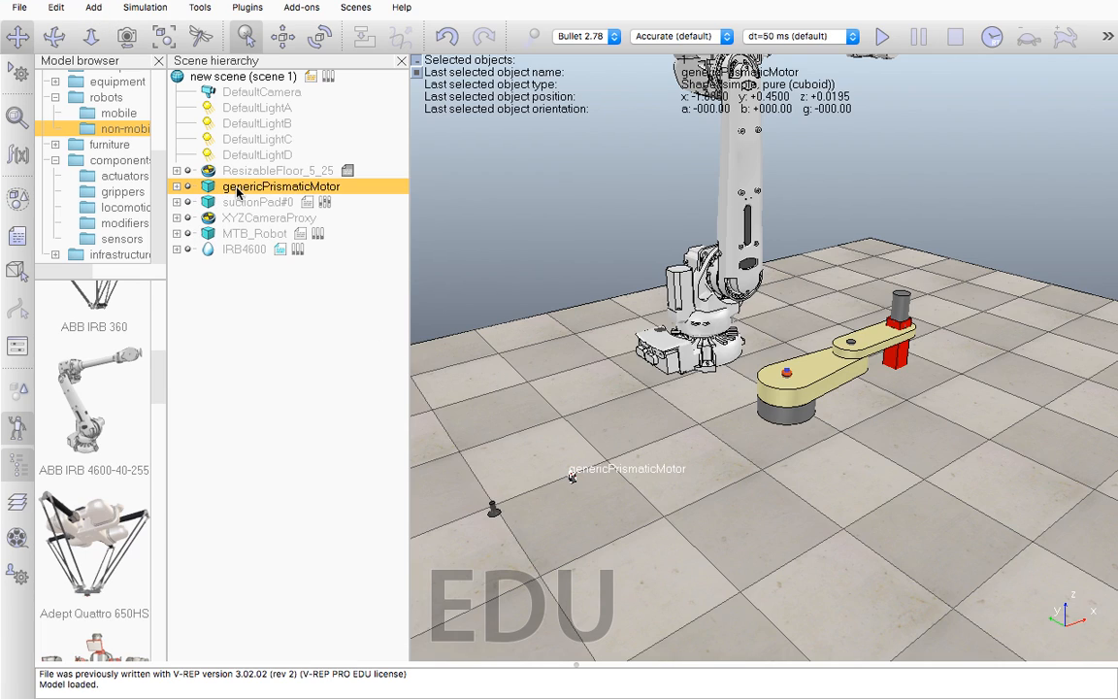
{"action": "key", "text": "Delete"}
{"action": "left_click", "coordinate": [237, 187]}
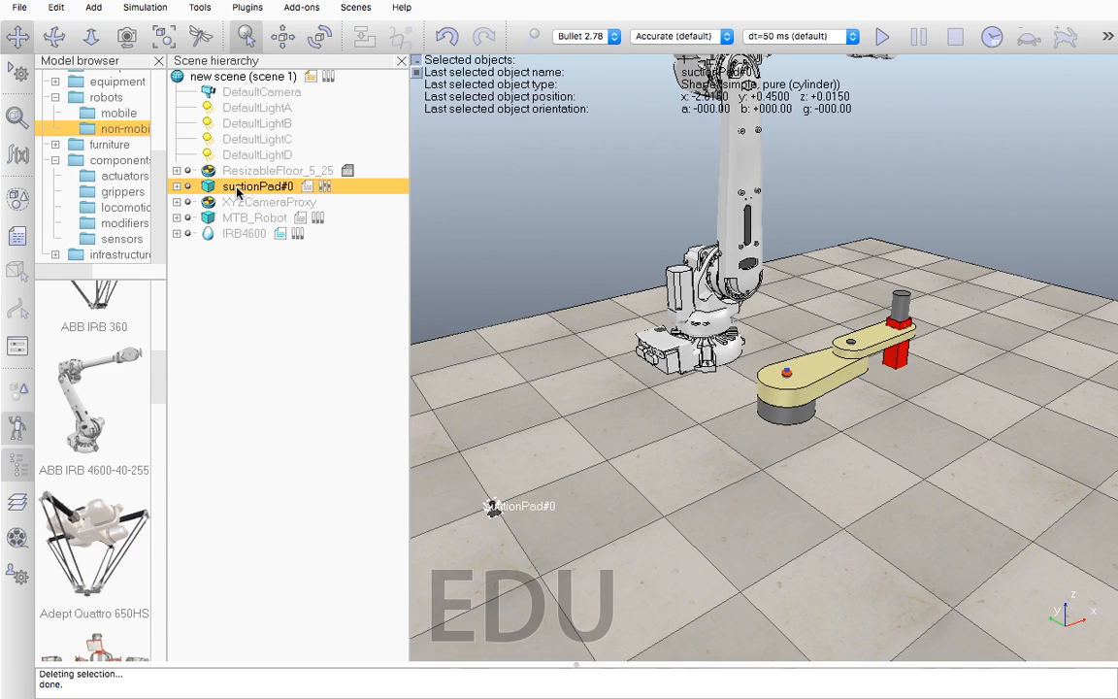
{"action": "key", "text": "Delete"}
{"action": "left_click", "coordinate": [237, 206]}
{"action": "key", "text": "Delete"}
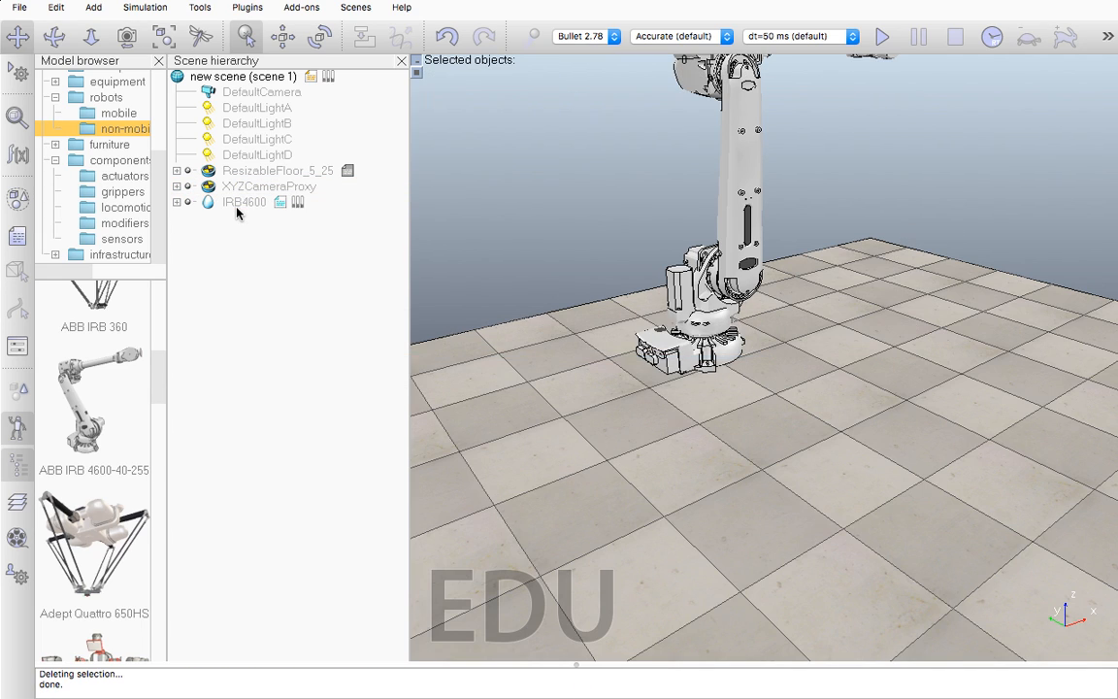
{"action": "left_click", "coordinate": [237, 205]}
{"action": "key", "text": "Delete"}
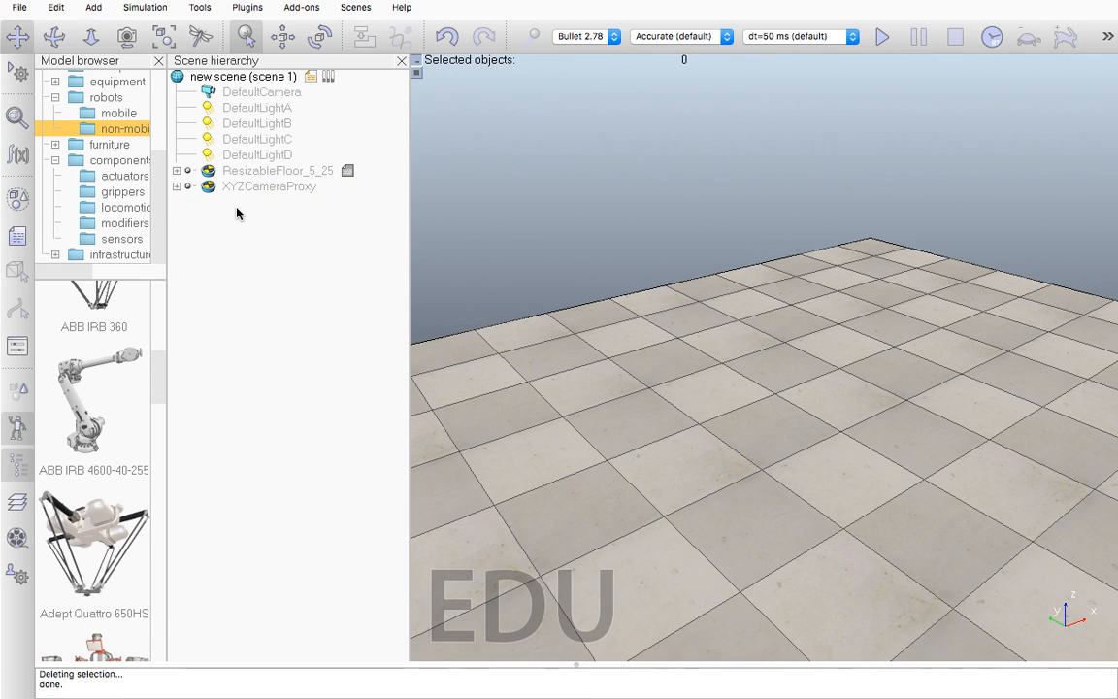
Add a primitive cylinder with an X-size of 0.1 m and a Z-size of 1 m.
{"action": "left_click", "coordinate": [94, 8]}
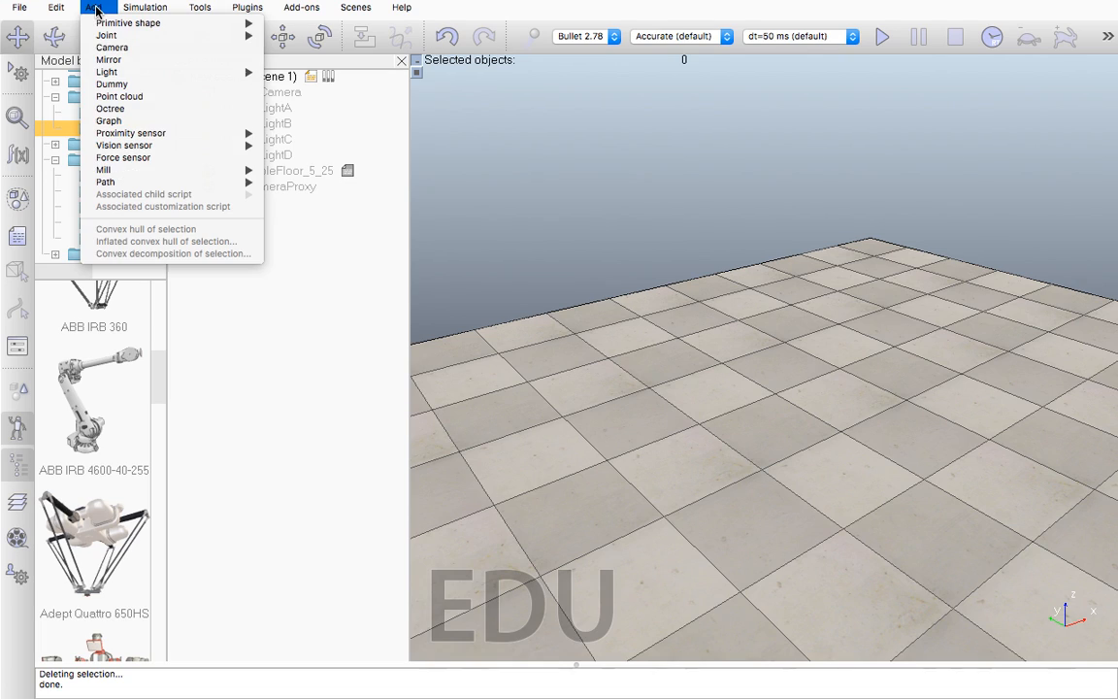
{"action": "mouse_move", "coordinate": [107, 26]}
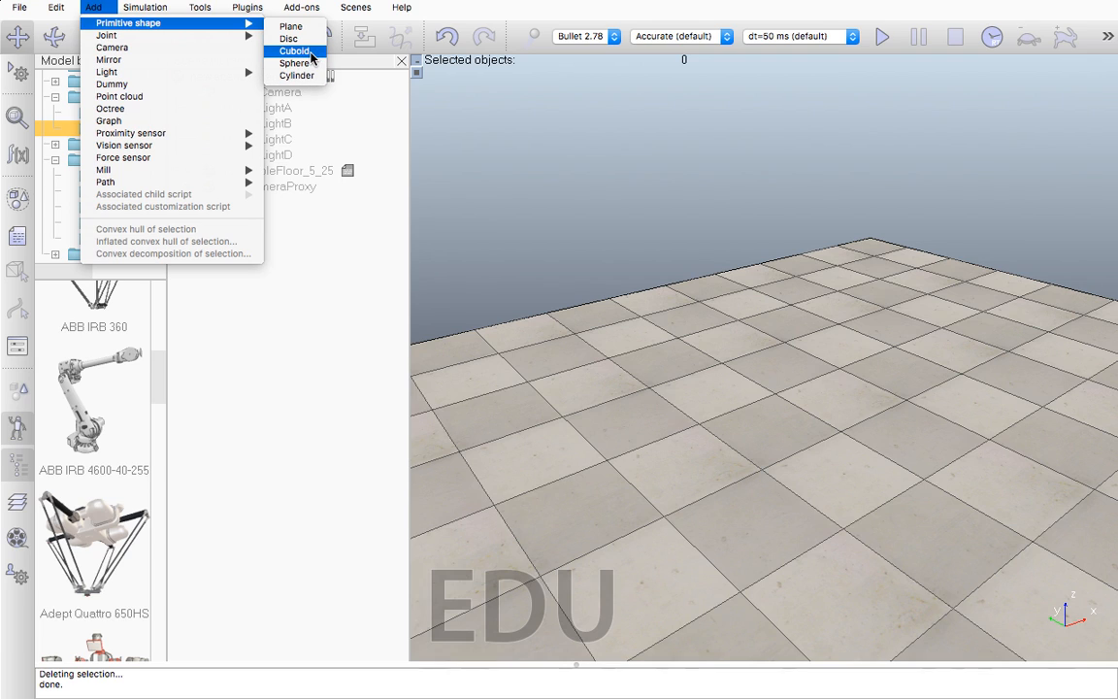
{"action": "left_click", "coordinate": [312, 77]}
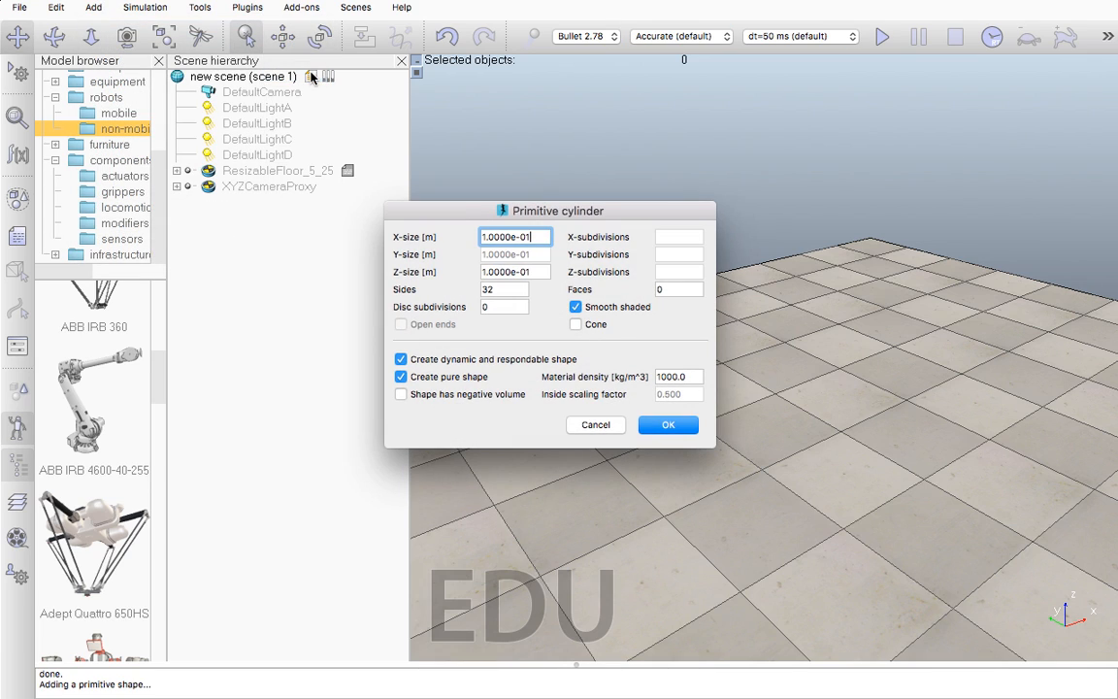
{"action": "left_click", "coordinate": [532, 241]}
{"action": "left_click_drag", "start_coordinate": [531, 241], "coordinate": [417, 233]}
{"action": "left_click_drag", "start_coordinate": [532, 253], "coordinate": [493, 254]}
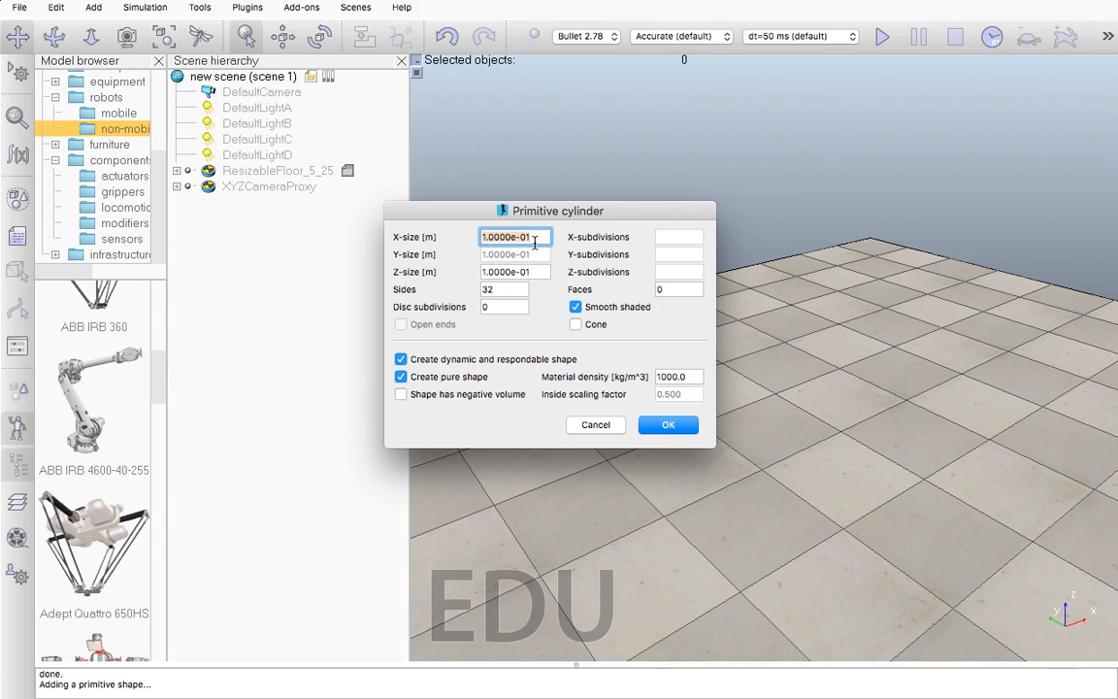
{"action": "left_click", "coordinate": [540, 272]}
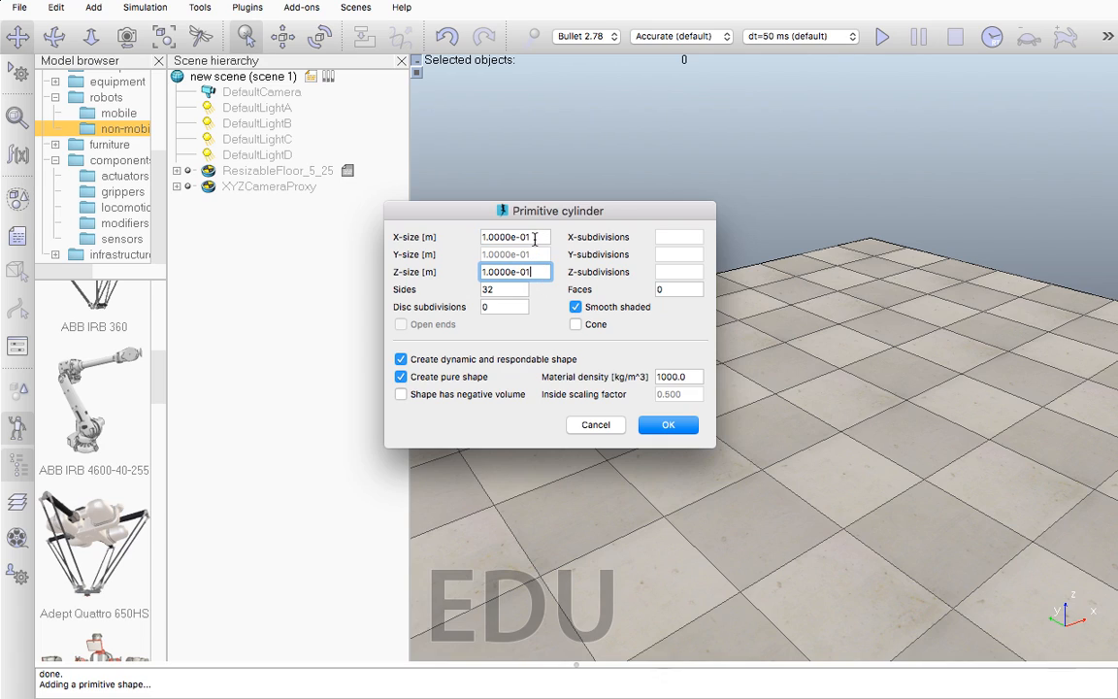
{"action": "left_click", "coordinate": [532, 238]}
{"action": "left_click", "coordinate": [532, 271]}
{"action": "key", "text": "BackSpace"}
{"action": "key", "text": "BackSpace"}
{"action": "key", "text": "BackSpace"}
{"action": "key", "text": "BackSpace"}
{"action": "left_click", "coordinate": [667, 426]}
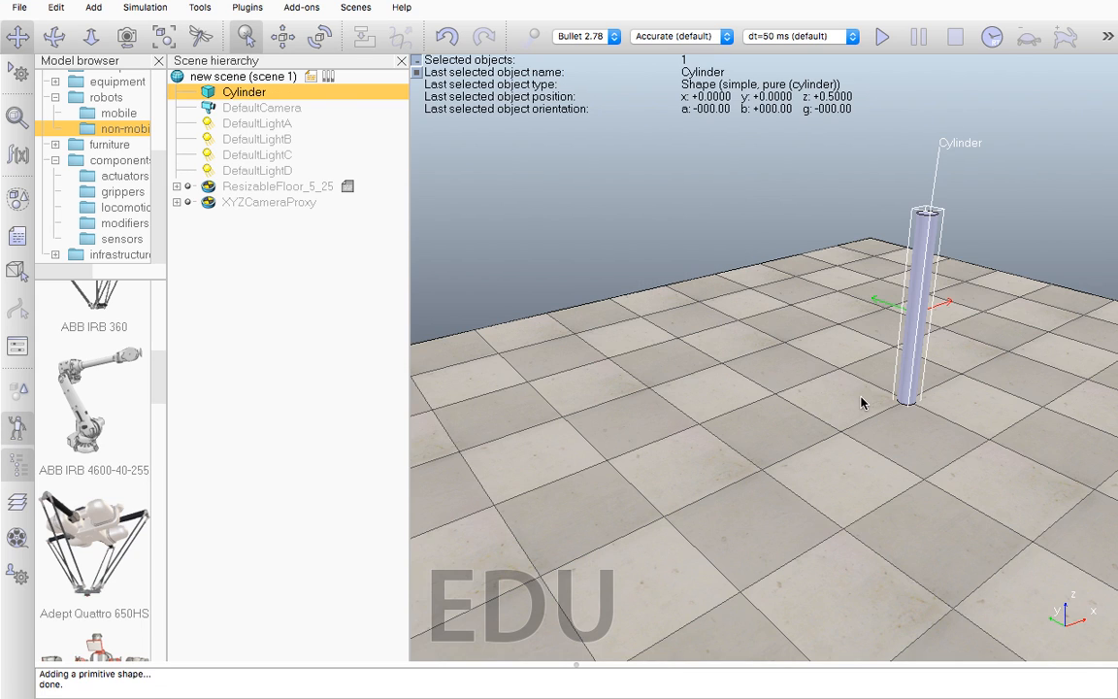
Add a primitive cuboid with the default size of 0.1 m in X, Y and Z.
{"action": "left_click_drag", "start_coordinate": [777, 367], "coordinate": [663, 440]}
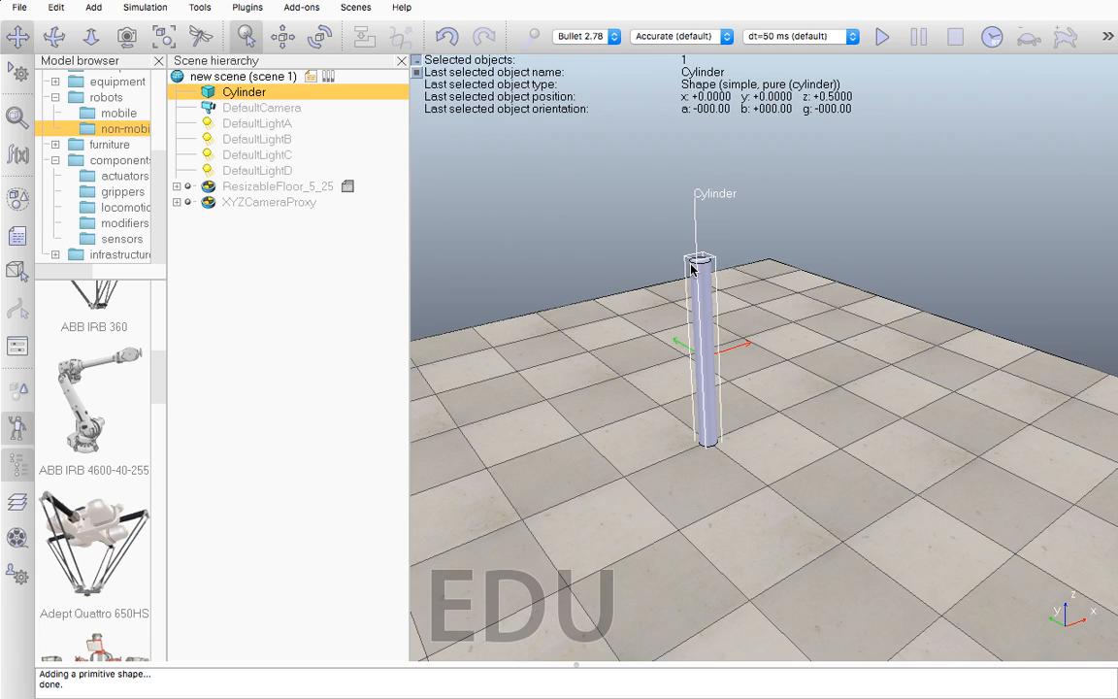
{"action": "scroll", "coordinate": [691, 269], "scroll_direction": "up", "scroll_amount": 3}
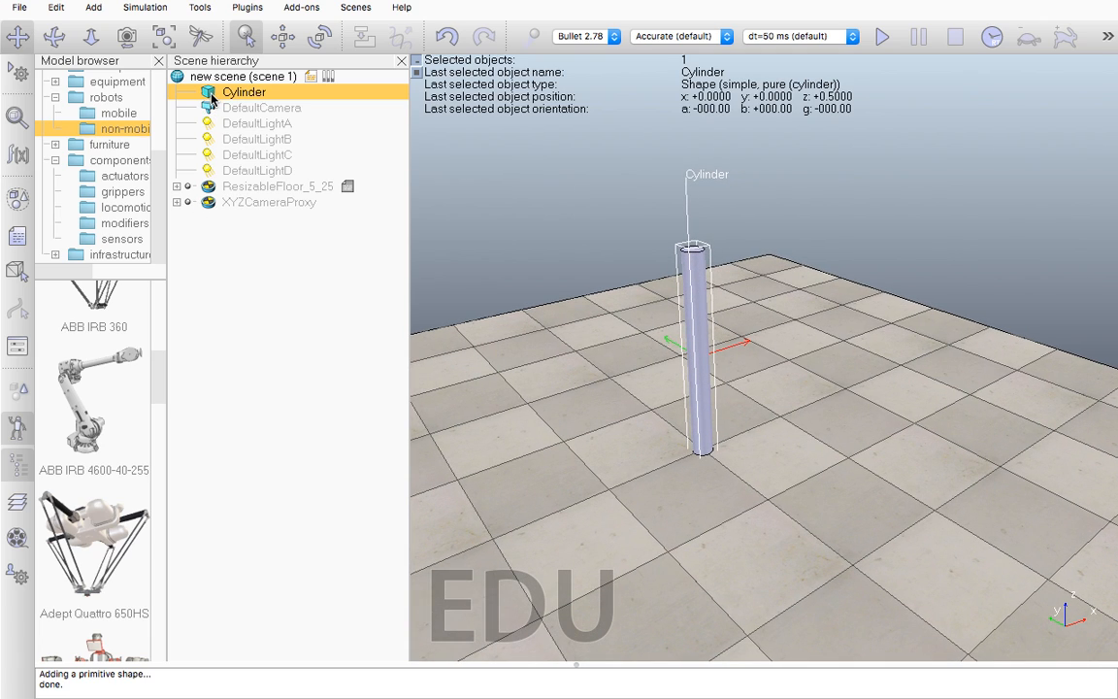
{"action": "left_click", "coordinate": [93, 7]}
{"action": "mouse_move", "coordinate": [102, 24]}
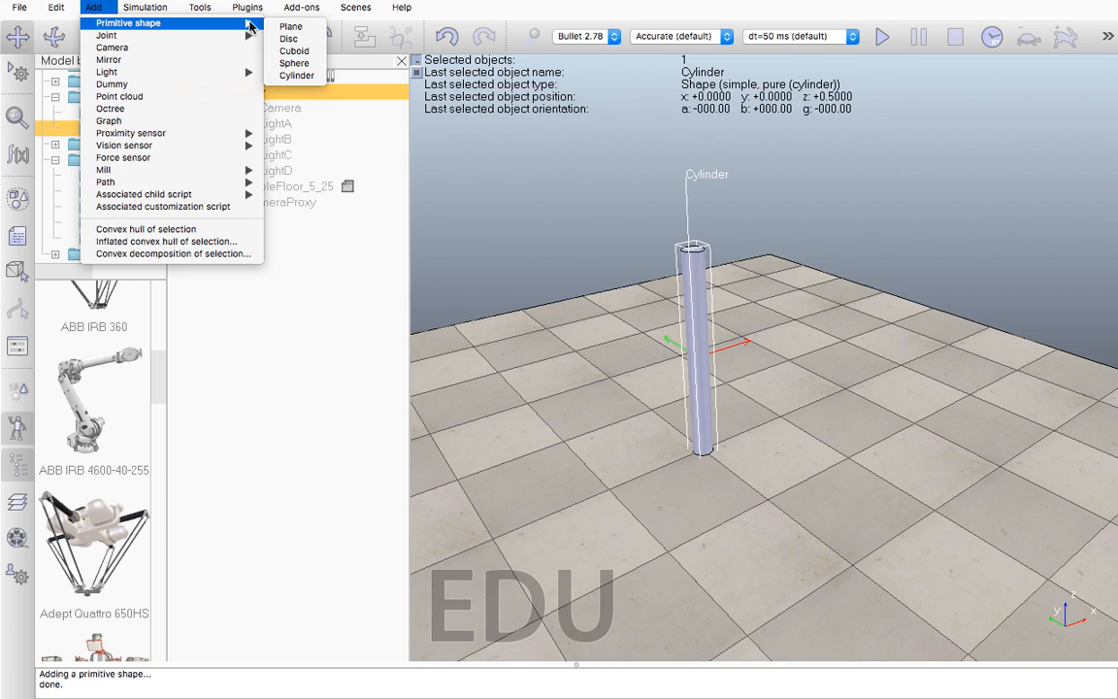
{"action": "left_click", "coordinate": [310, 55]}
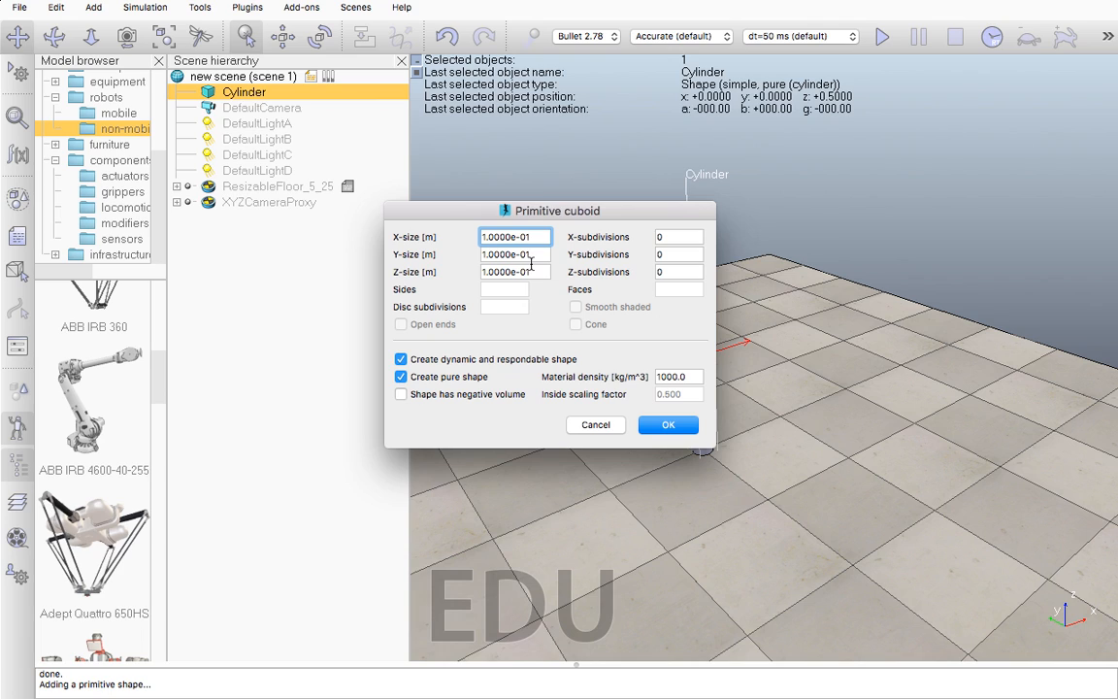
{"action": "left_click", "coordinate": [668, 424]}
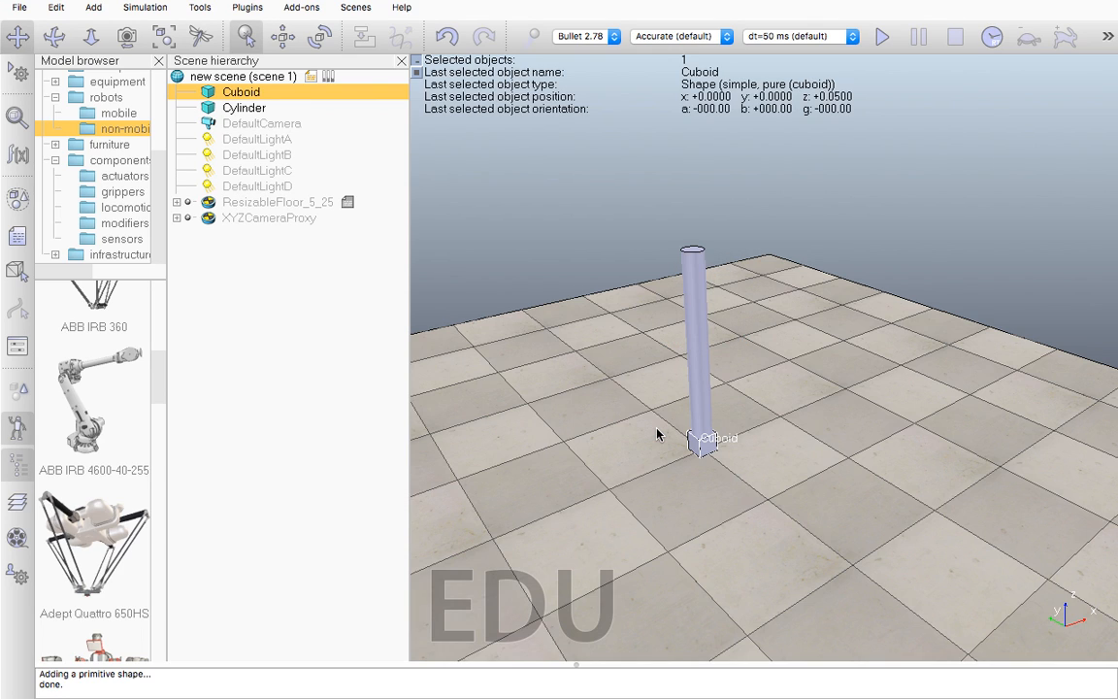
Open the cuboid's position settings and move it away from the cylinder to about X 0.285 m, Y -0.535 m.
{"action": "scroll", "coordinate": [706, 453], "scroll_direction": "up", "scroll_amount": 3}
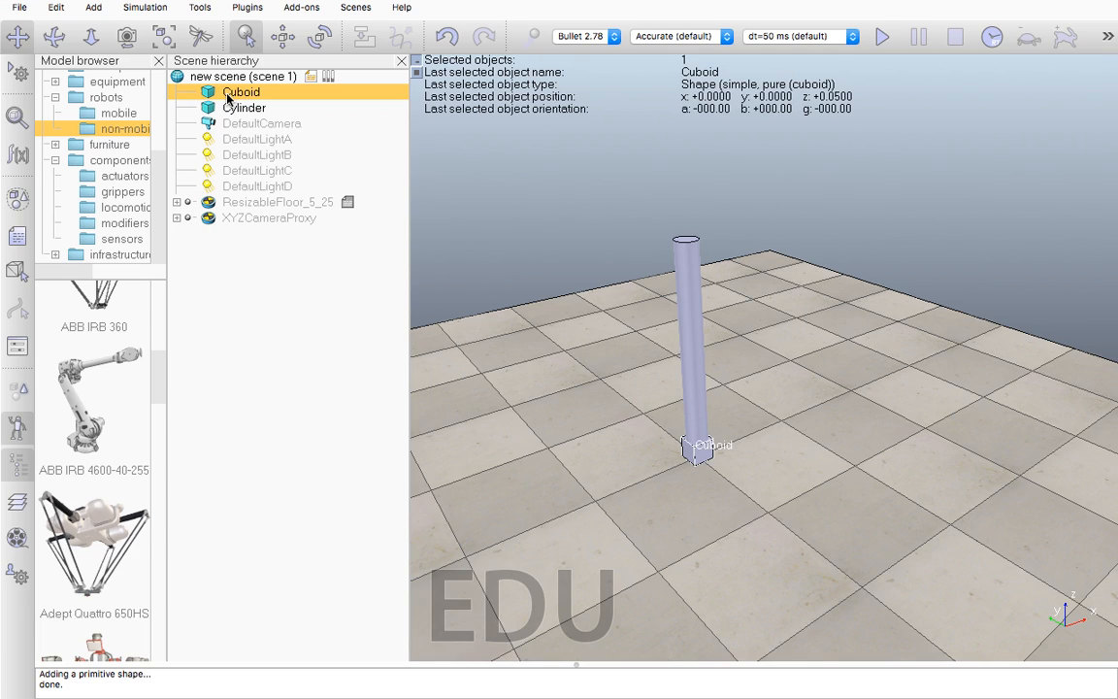
{"action": "left_click", "coordinate": [282, 36]}
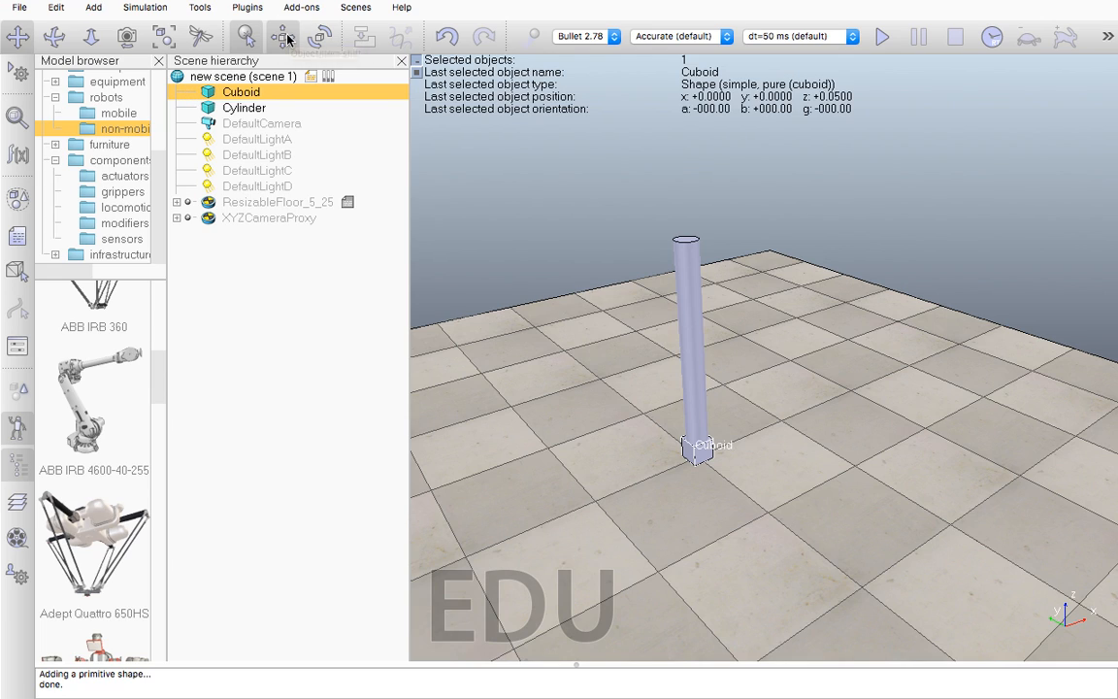
{"action": "left_click_drag", "start_coordinate": [418, 170], "coordinate": [185, 63]}
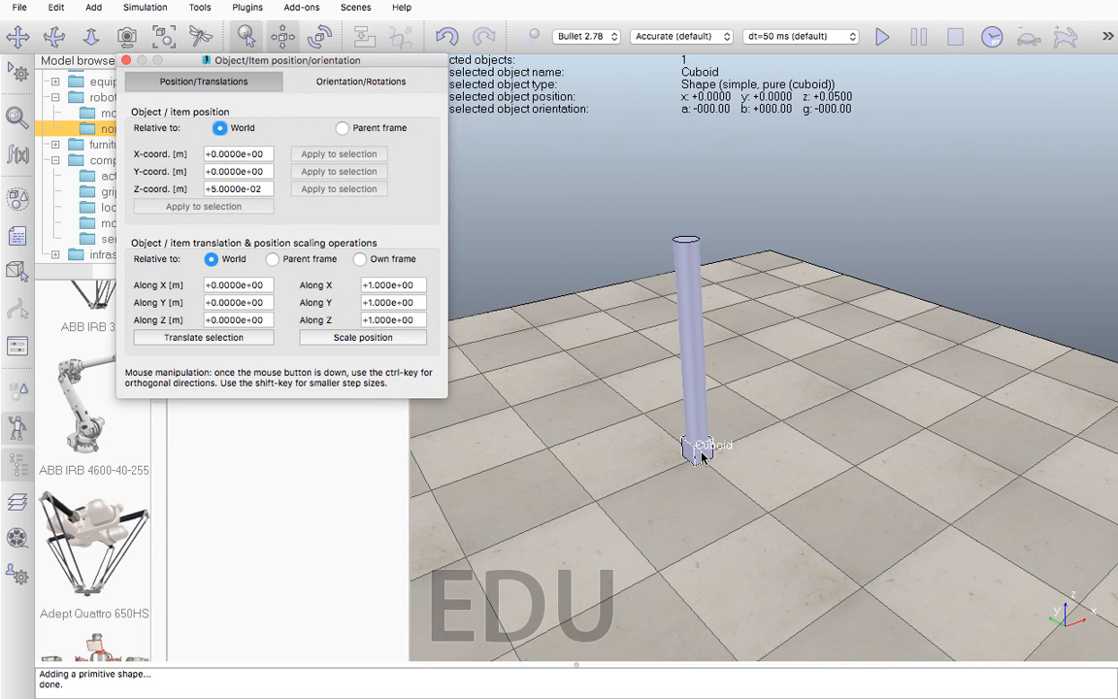
{"action": "left_click_drag", "start_coordinate": [701, 456], "coordinate": [830, 477]}
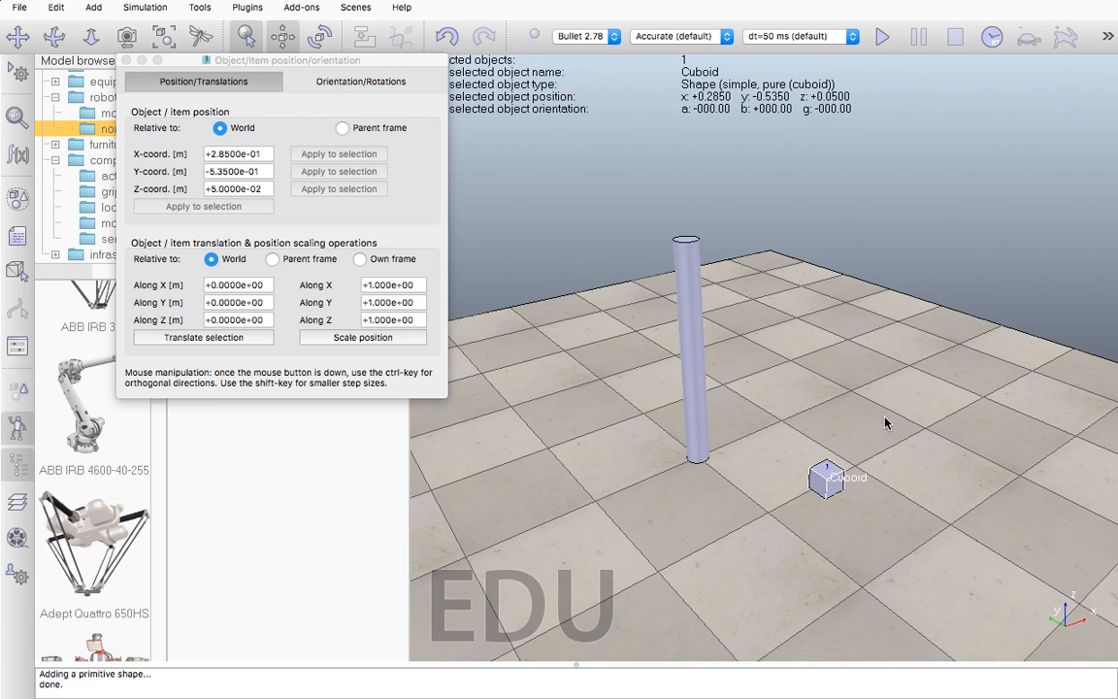
Set the cuboid's world X and Y coordinates to 0.
{"action": "left_click", "coordinate": [224, 153]}
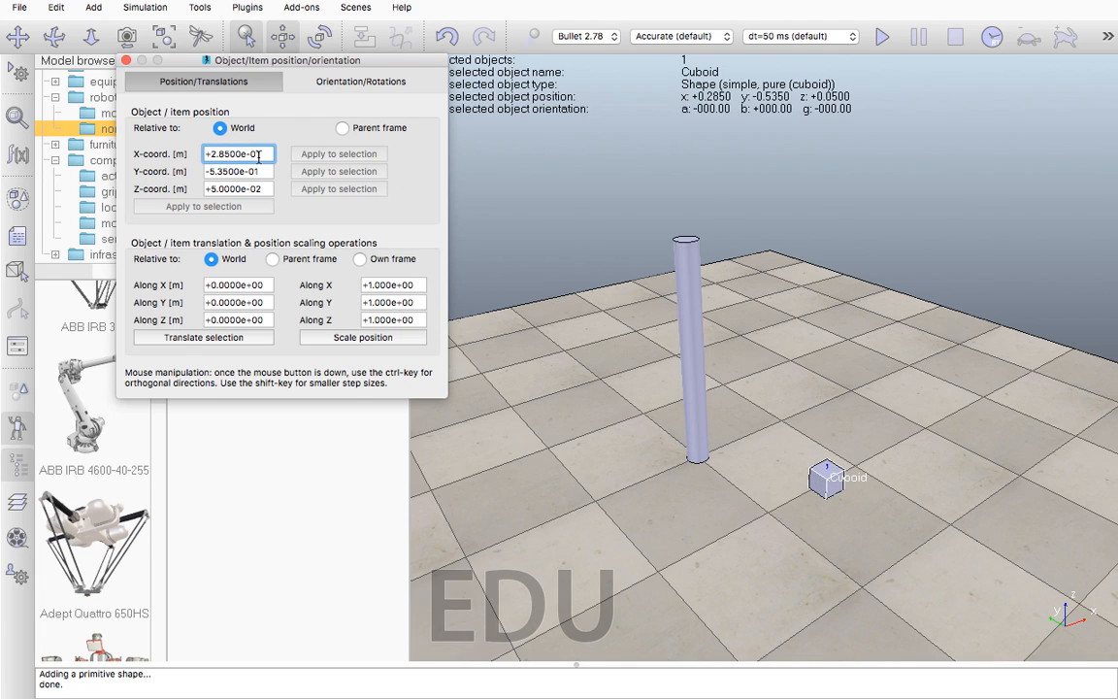
{"action": "triple_click", "coordinate": [258, 157]}
{"action": "type", "text": "0"}
{"action": "key", "text": "Tab"}
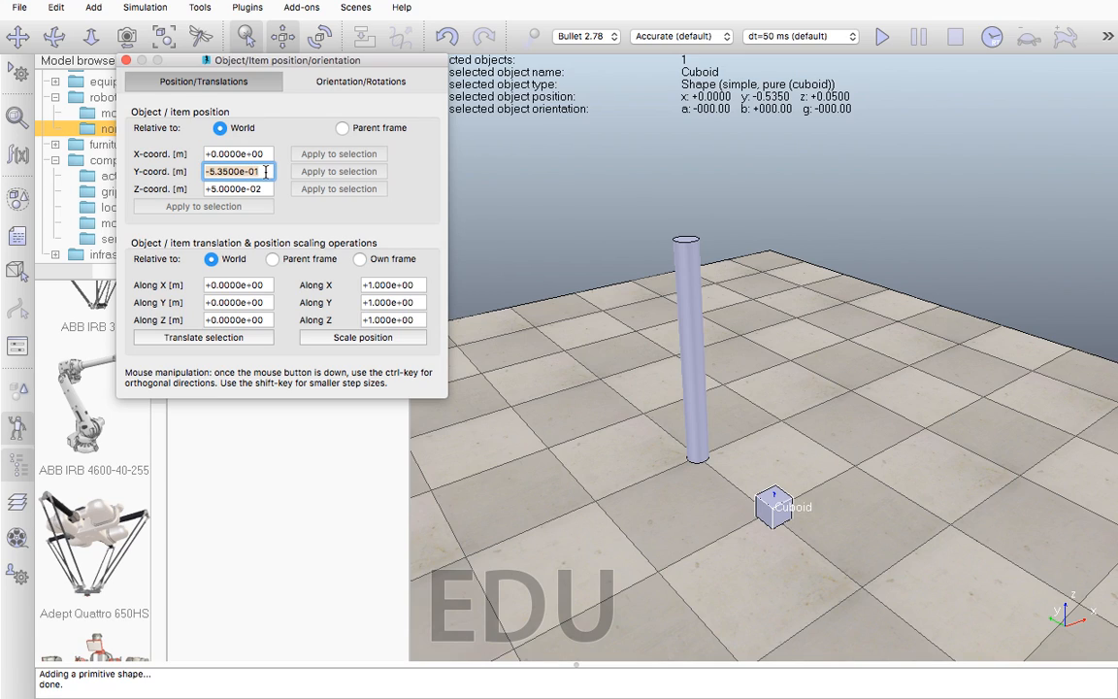
{"action": "type", "text": "0"}
{"action": "key", "text": "Tab"}
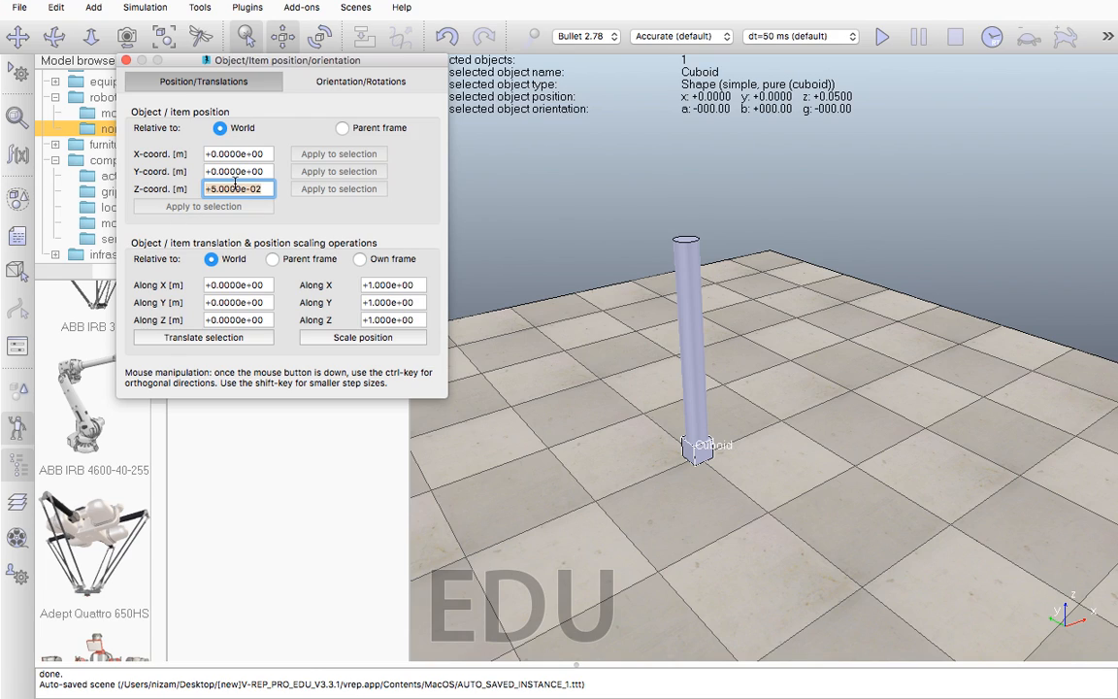
Set the cuboid's world Z coordinate to 1.1 m, raising it above the top of the cylinder.
{"action": "type", "text": "1.1"}
{"action": "key", "text": "Return"}
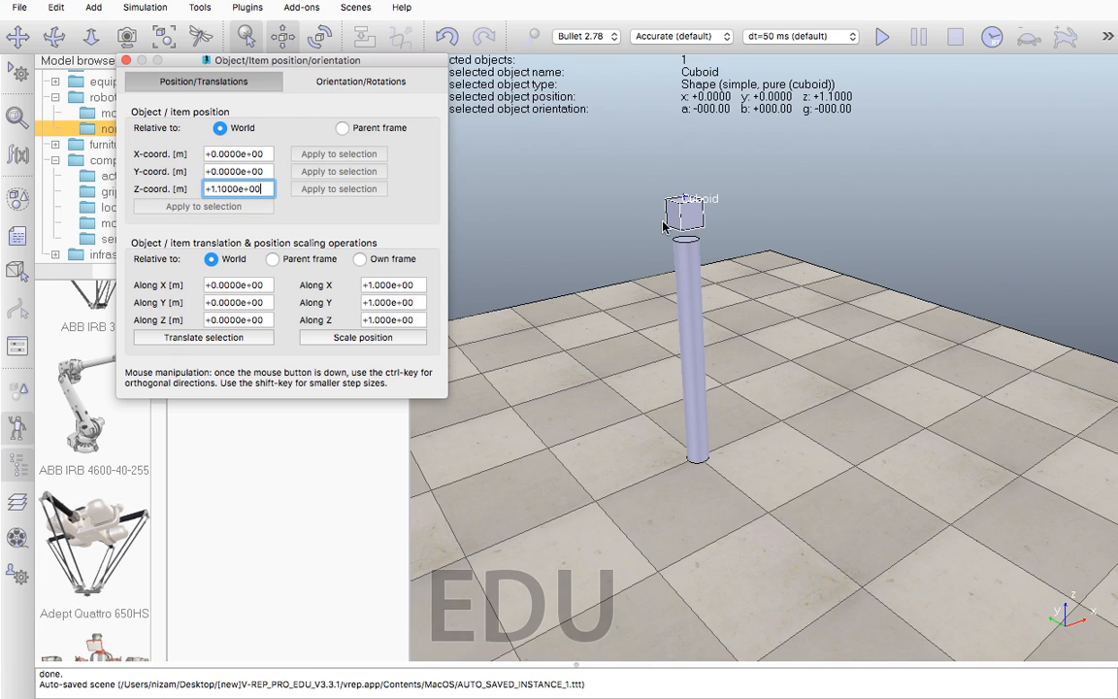
{"action": "scroll", "coordinate": [691, 208], "scroll_direction": "up", "scroll_amount": 2}
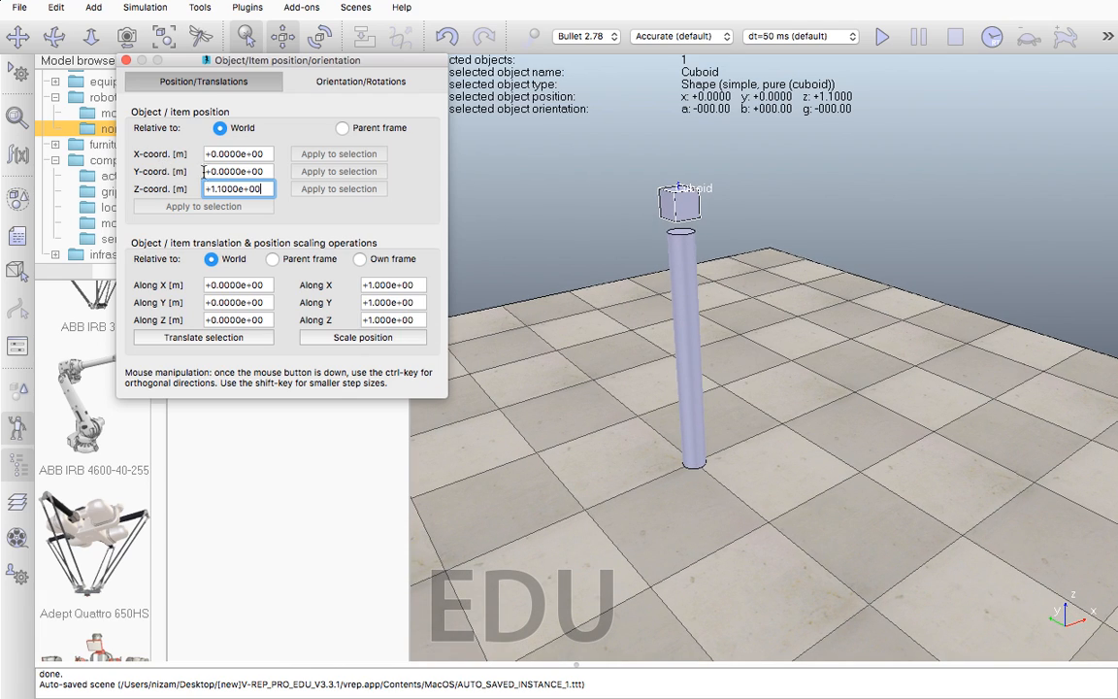
{"action": "left_click", "coordinate": [687, 338]}
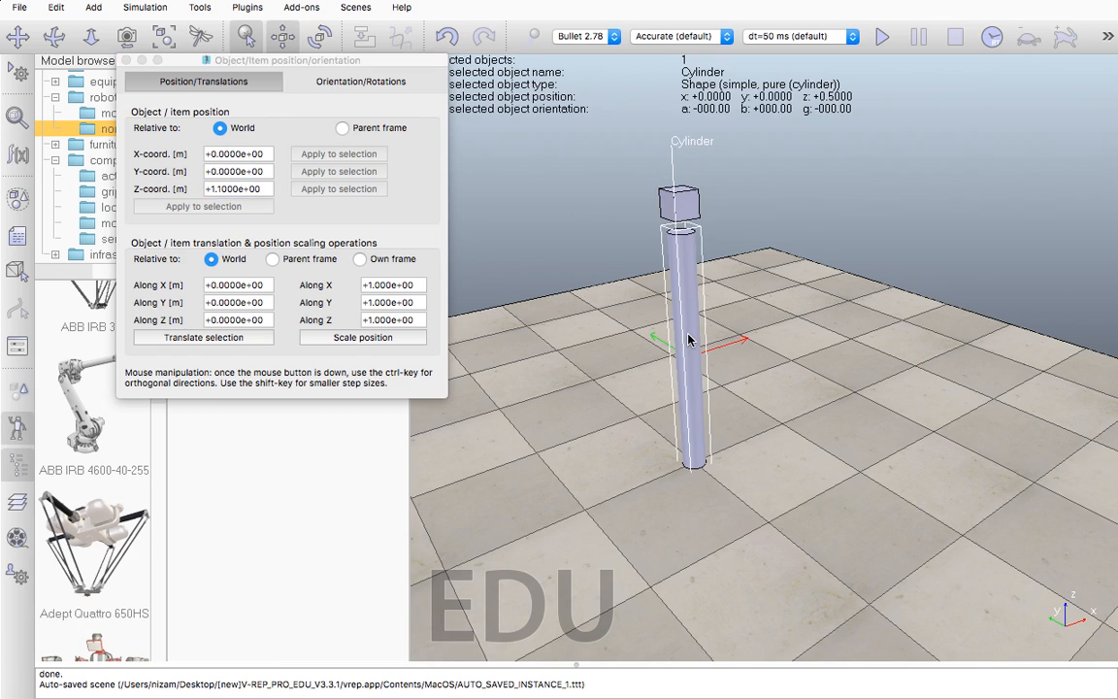
{"action": "left_click", "coordinate": [692, 208]}
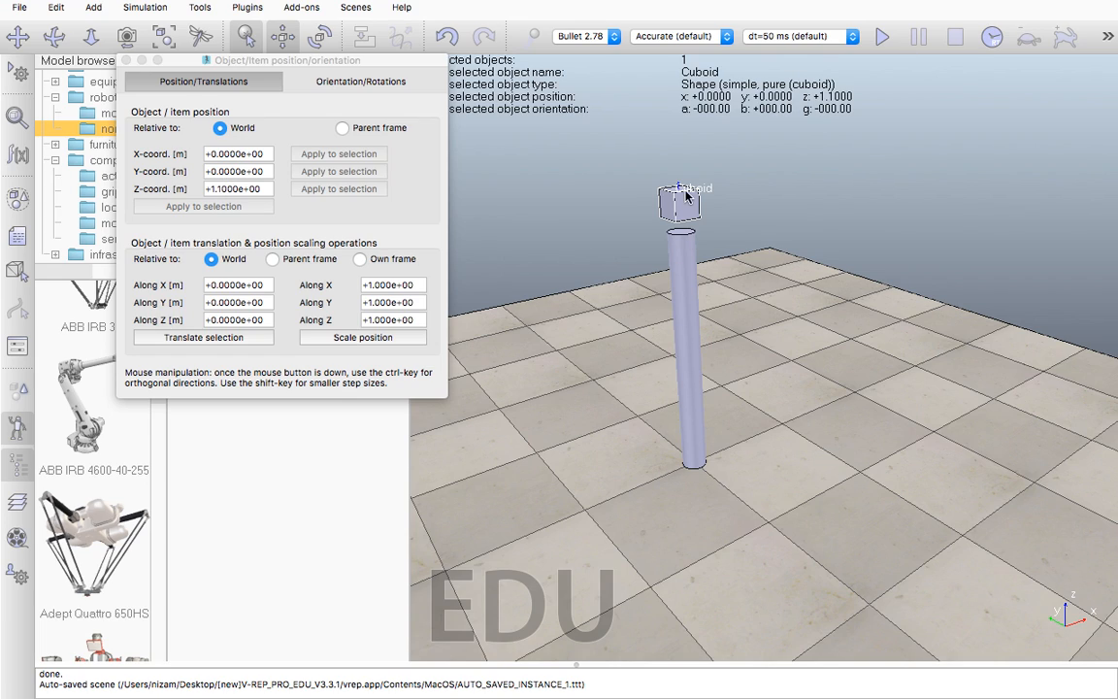
{"action": "left_click", "coordinate": [260, 188]}
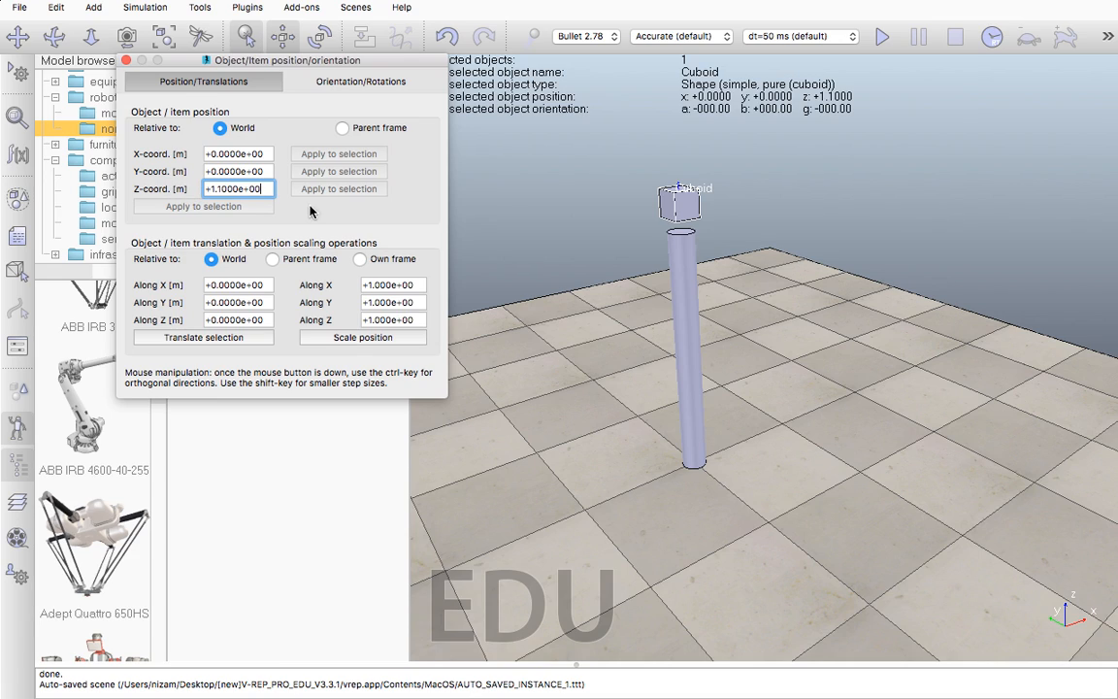
Shift the cuboid horizontally to about X -0.065 m, Y 0.075 m and deselect it.
{"action": "left_click_drag", "start_coordinate": [978, 613], "coordinate": [944, 603]}
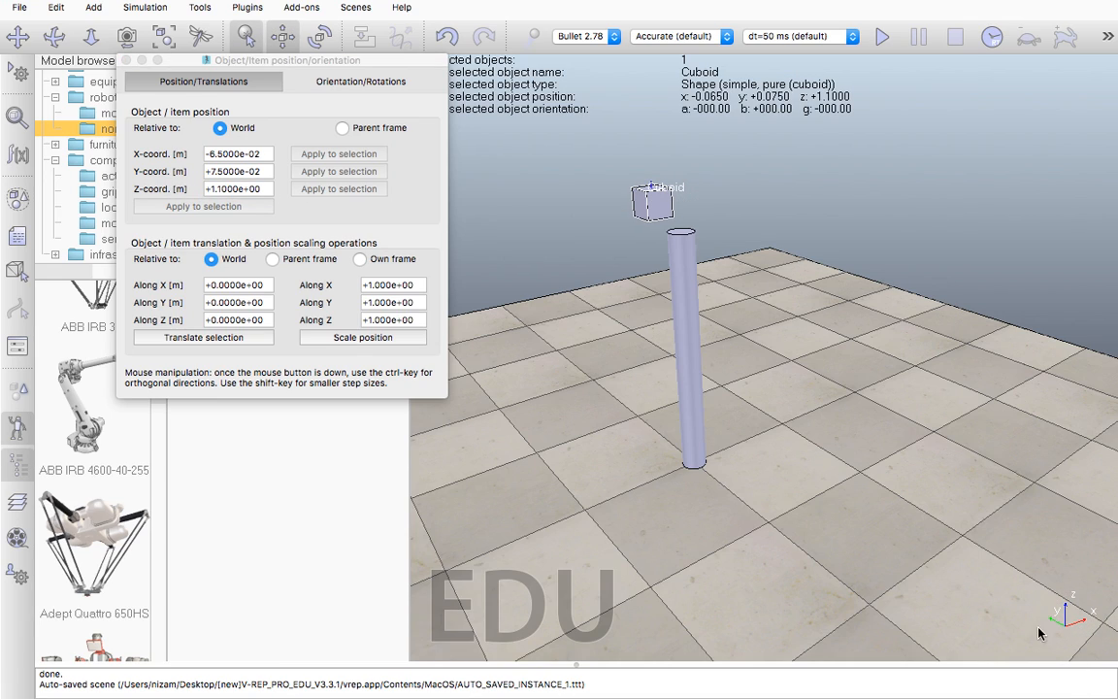
{"action": "left_click", "coordinate": [1021, 599]}
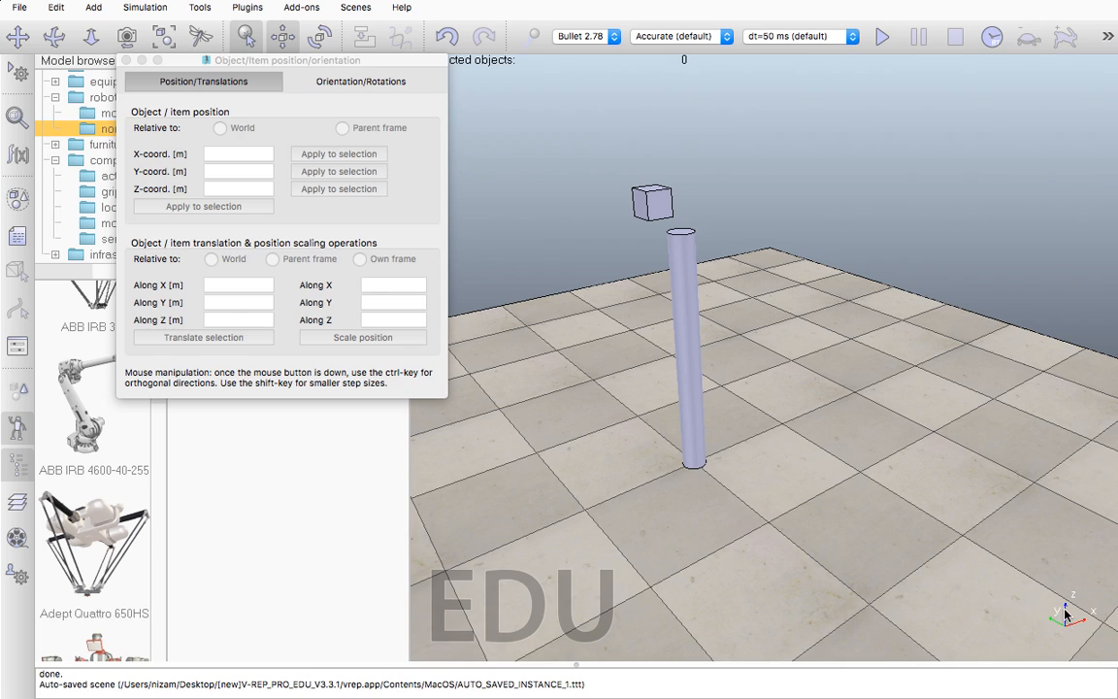
Frame the cuboid and examine its placement relative to the top of the cylinder from another angle.
{"action": "left_click", "coordinate": [647, 206]}
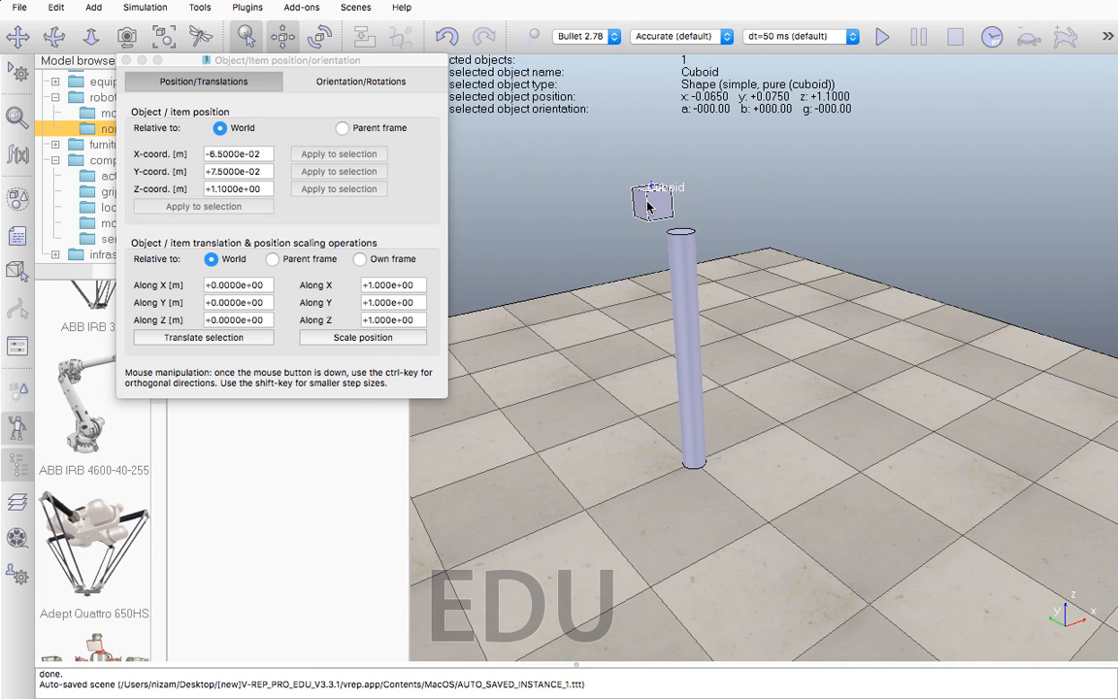
{"action": "left_click", "coordinate": [163, 36]}
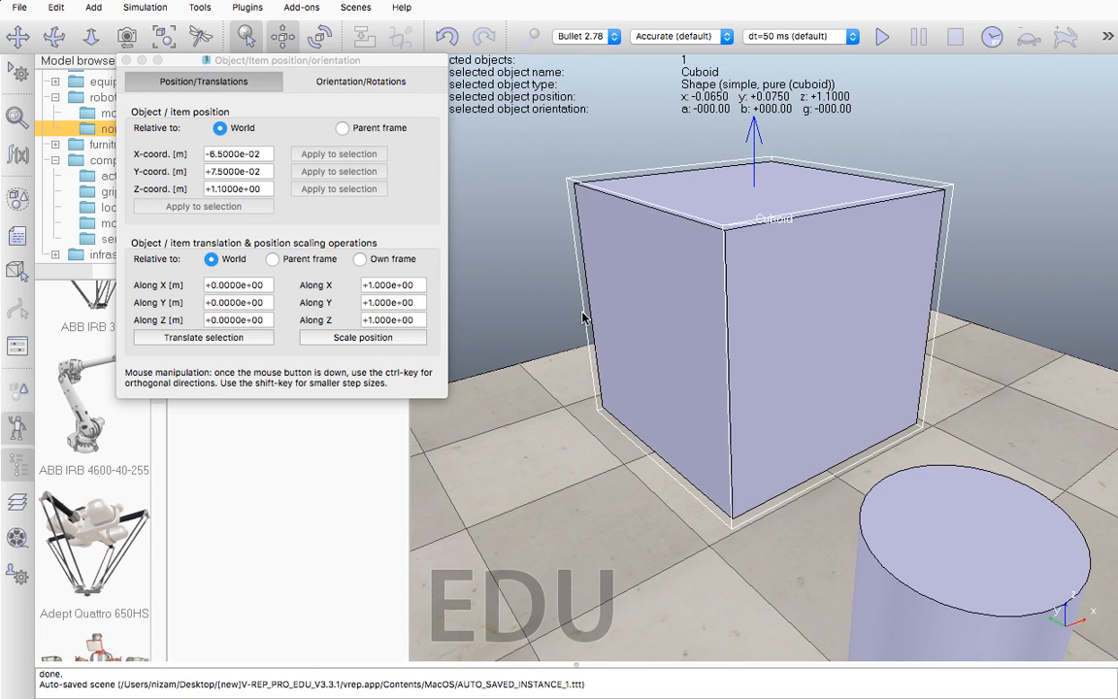
{"action": "left_click", "coordinate": [126, 60]}
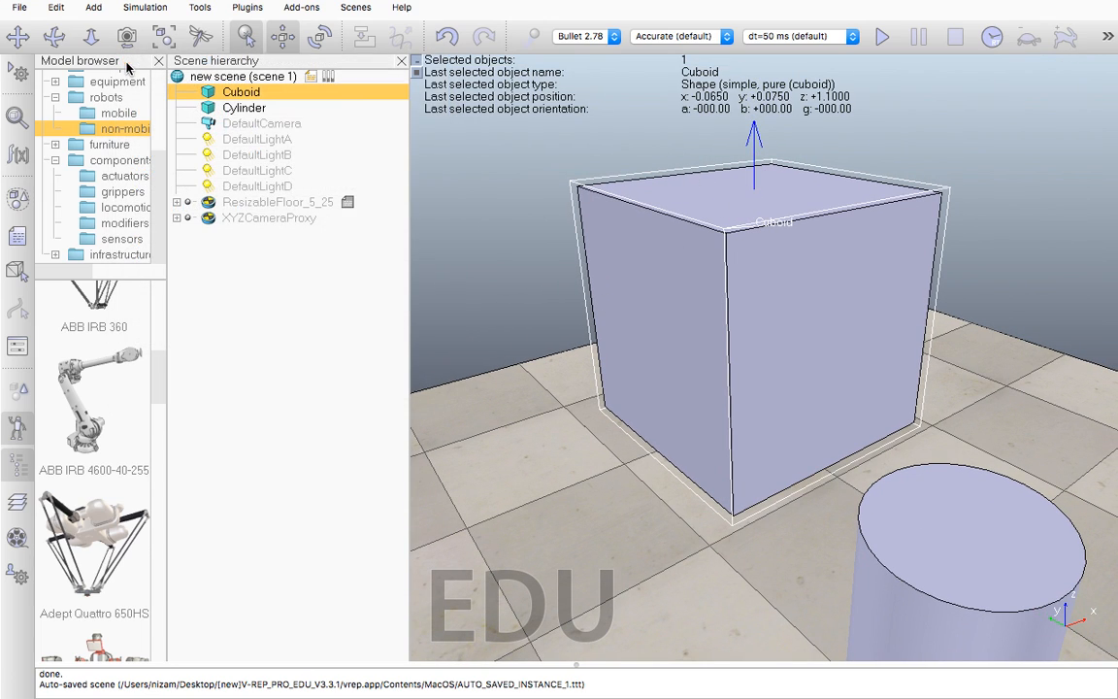
{"action": "left_click", "coordinate": [54, 36]}
{"action": "left_click_drag", "start_coordinate": [767, 290], "coordinate": [445, 294]}
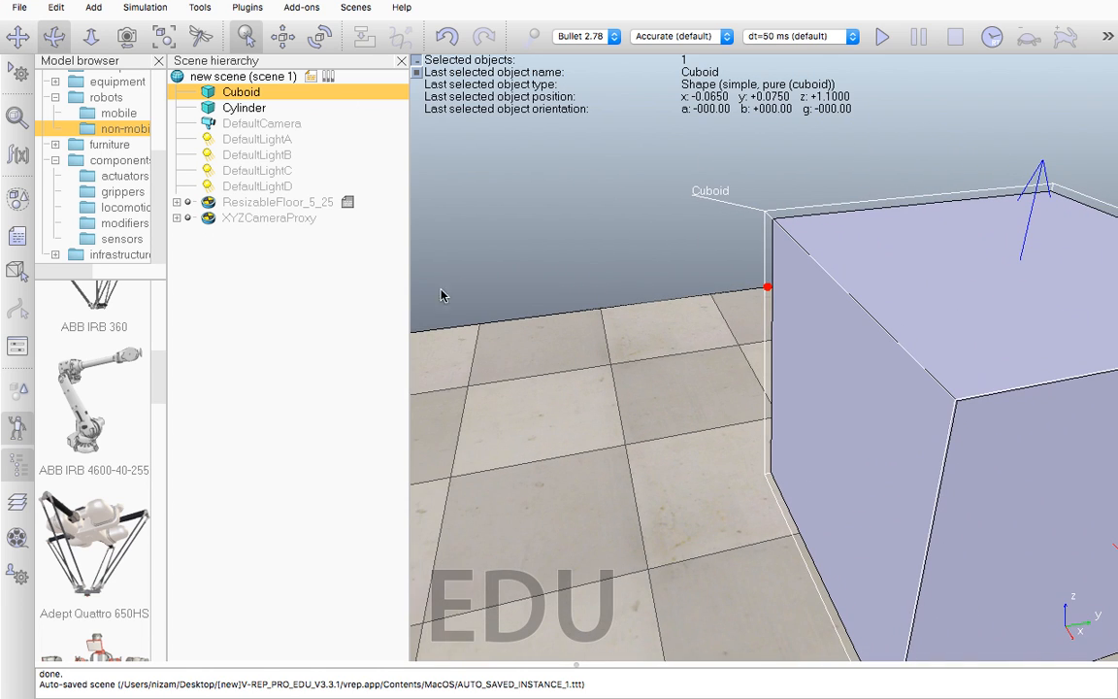
{"action": "left_click", "coordinate": [17, 35]}
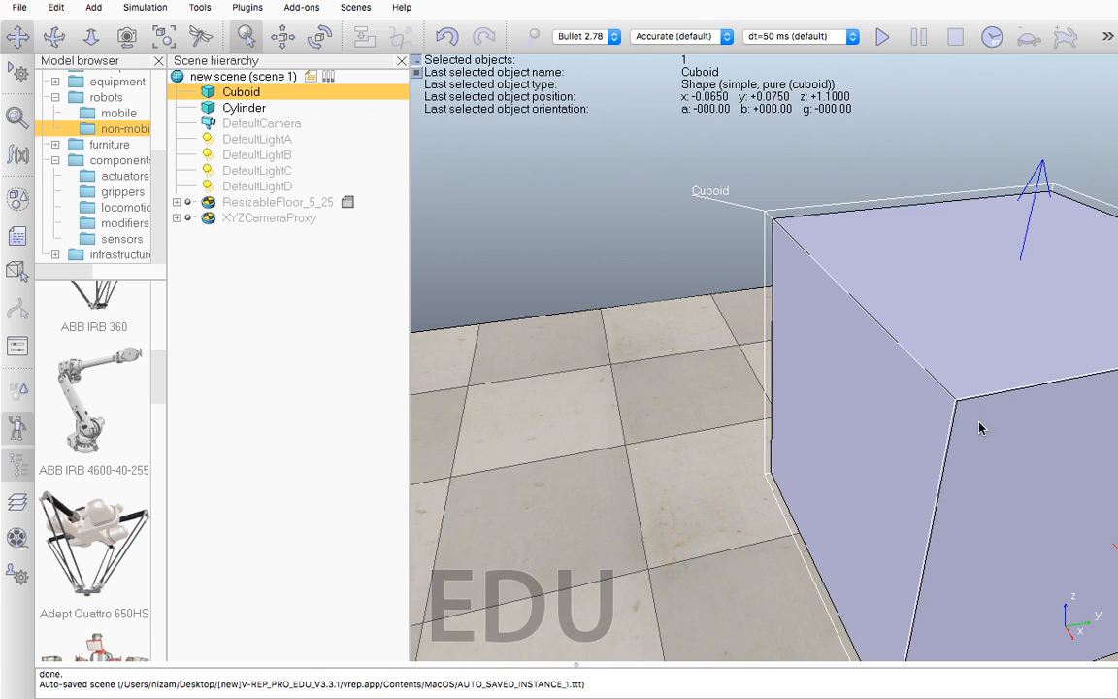
{"action": "left_click_drag", "start_coordinate": [884, 386], "coordinate": [723, 311]}
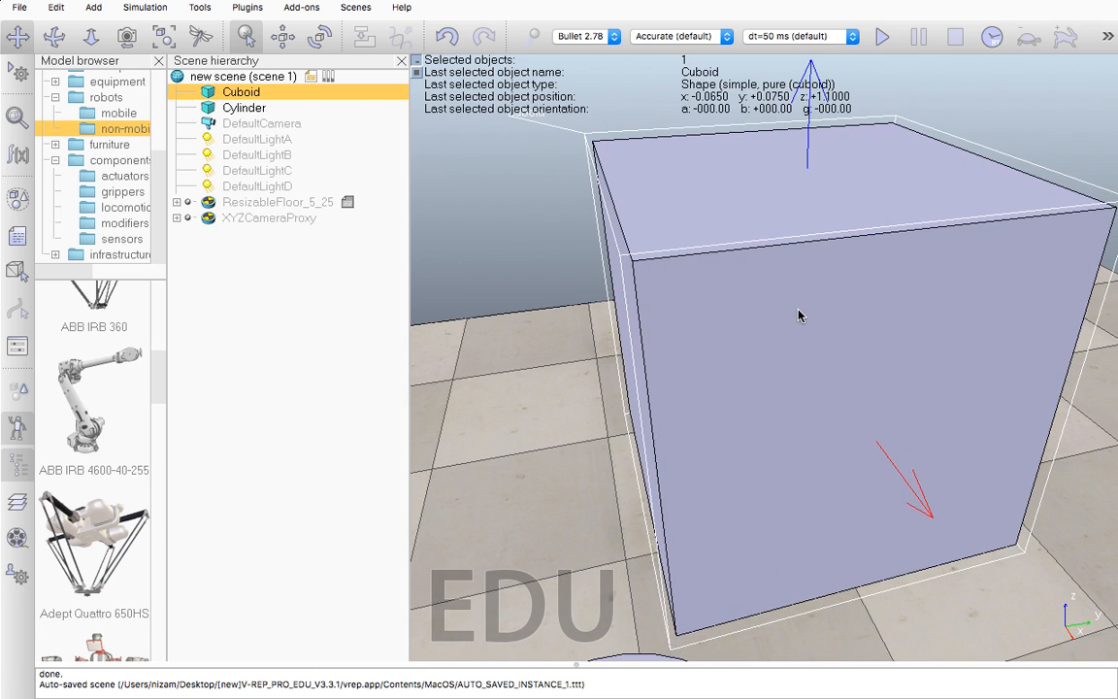
{"action": "scroll", "coordinate": [798, 315], "scroll_direction": "down", "scroll_amount": 5}
{"action": "left_click_drag", "start_coordinate": [798, 315], "coordinate": [574, 341]}
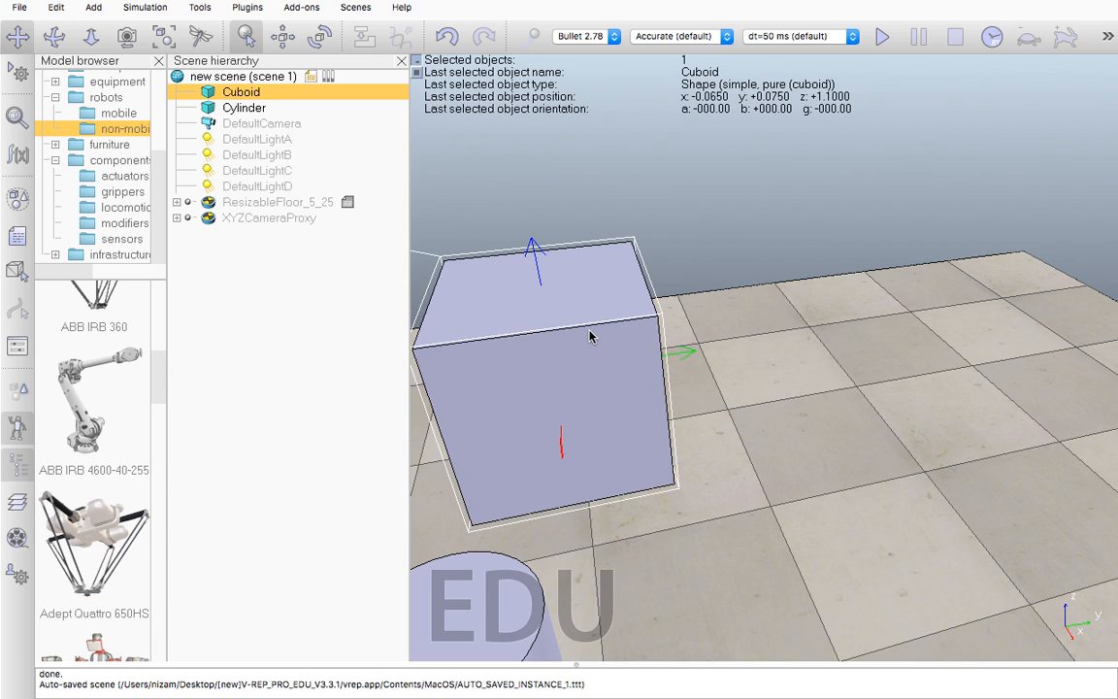
{"action": "scroll", "coordinate": [602, 287], "scroll_direction": "down", "scroll_amount": 3}
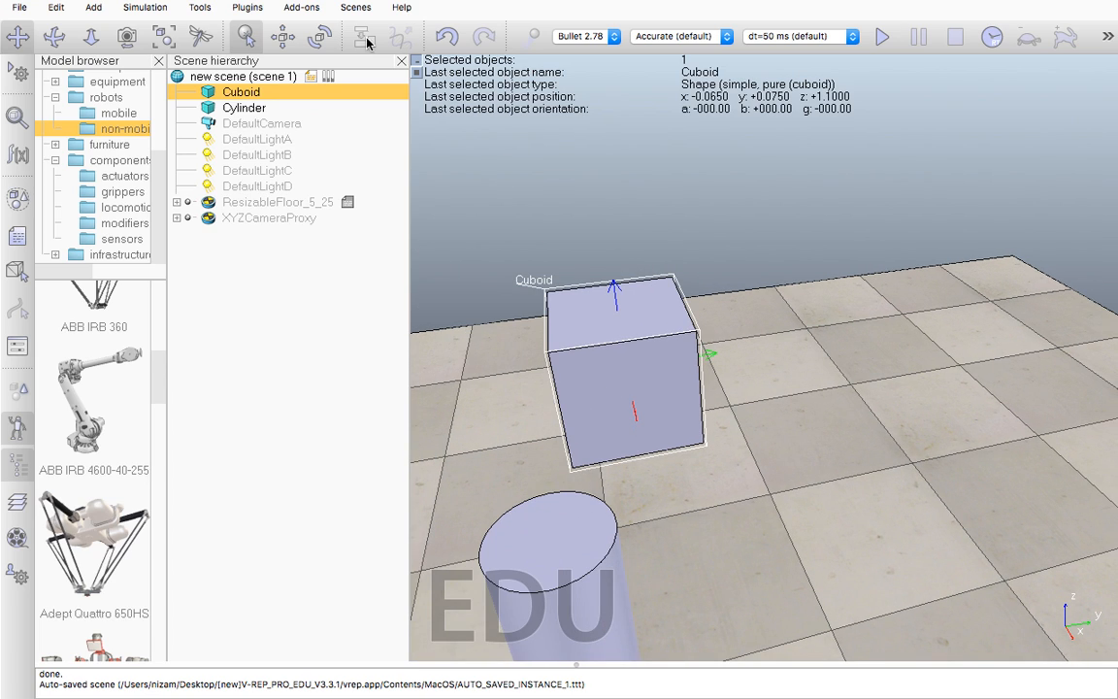
Set the cuboid's world X and Y coordinates back to 0 to centre it over the cylinder.
{"action": "left_click", "coordinate": [283, 36]}
{"action": "left_click", "coordinate": [223, 153]}
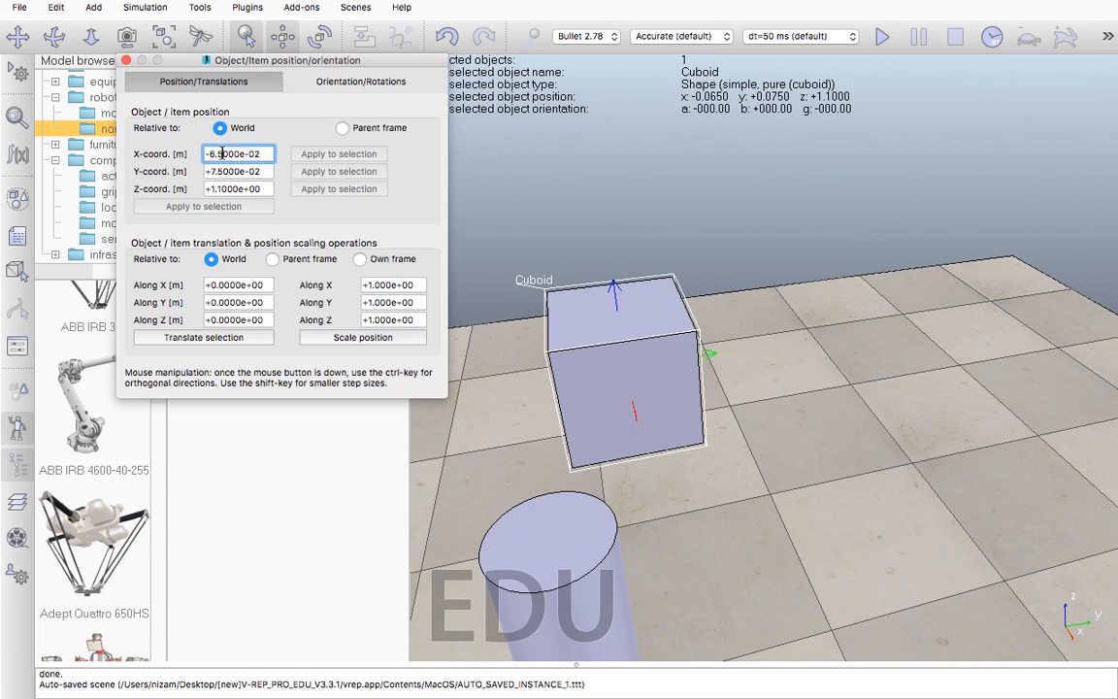
{"action": "key", "text": "super+q"}
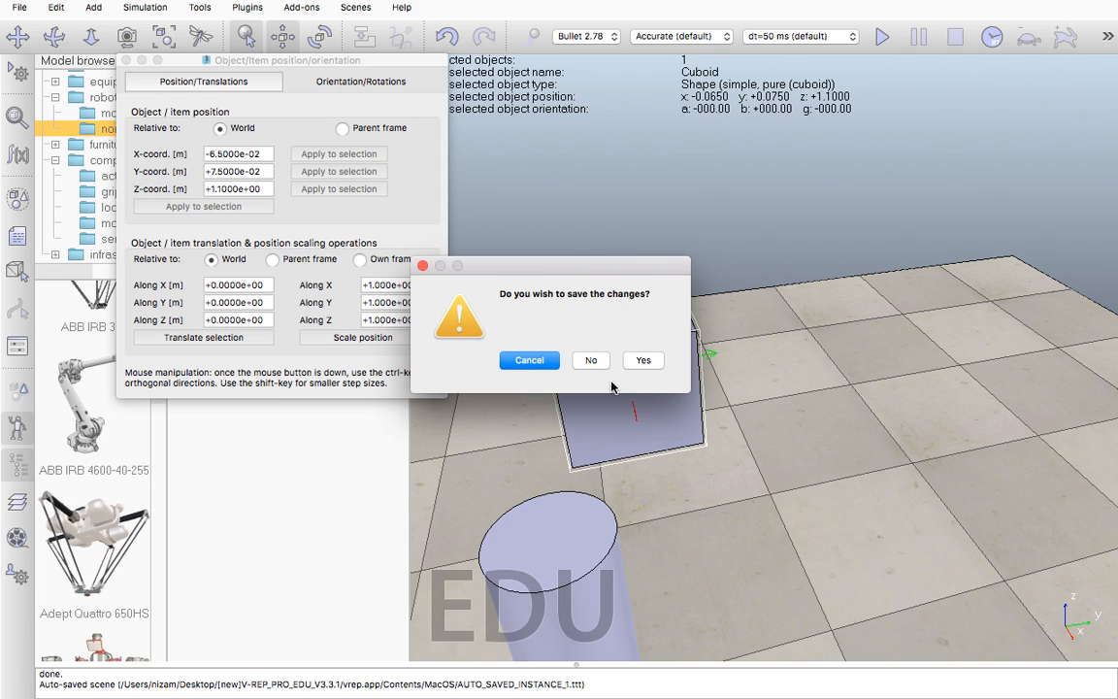
{"action": "left_click", "coordinate": [543, 359]}
{"action": "type", "text": "0"}
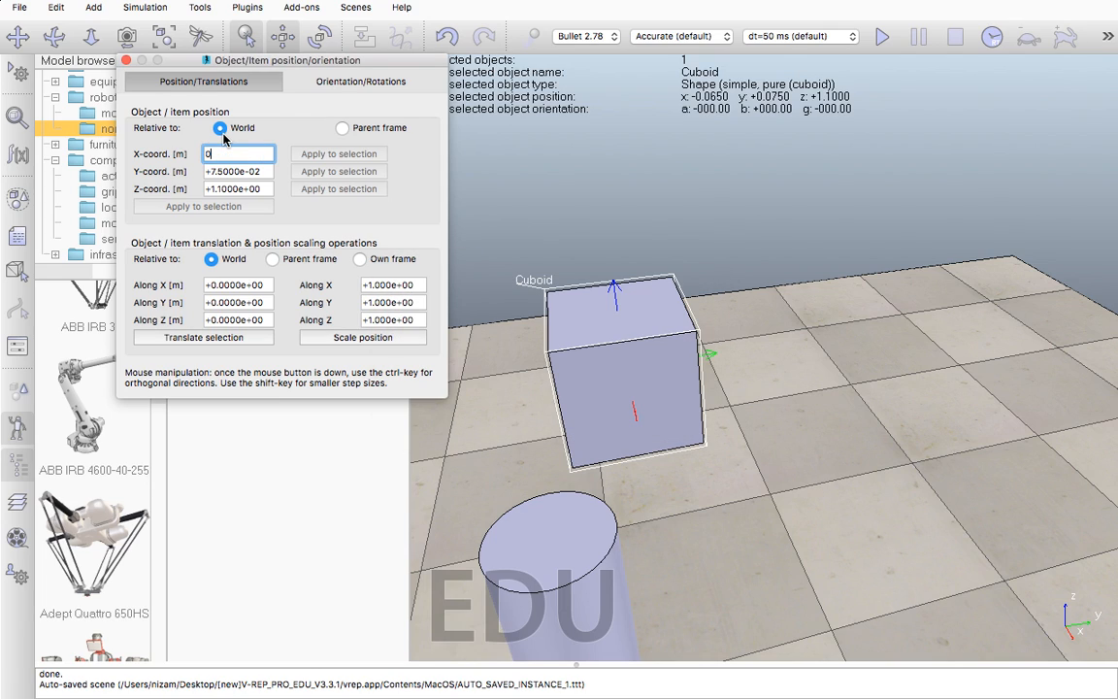
{"action": "key", "text": "Tab"}
{"action": "type", "text": "0"}
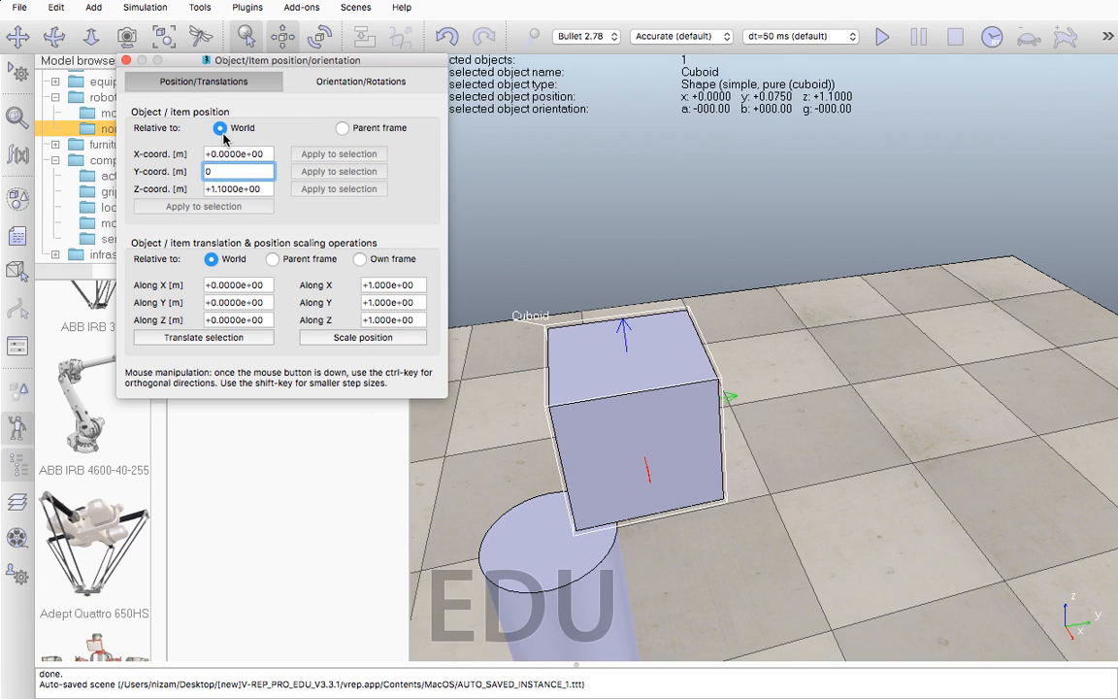
{"action": "left_click", "coordinate": [217, 188]}
{"action": "left_click", "coordinate": [127, 62]}
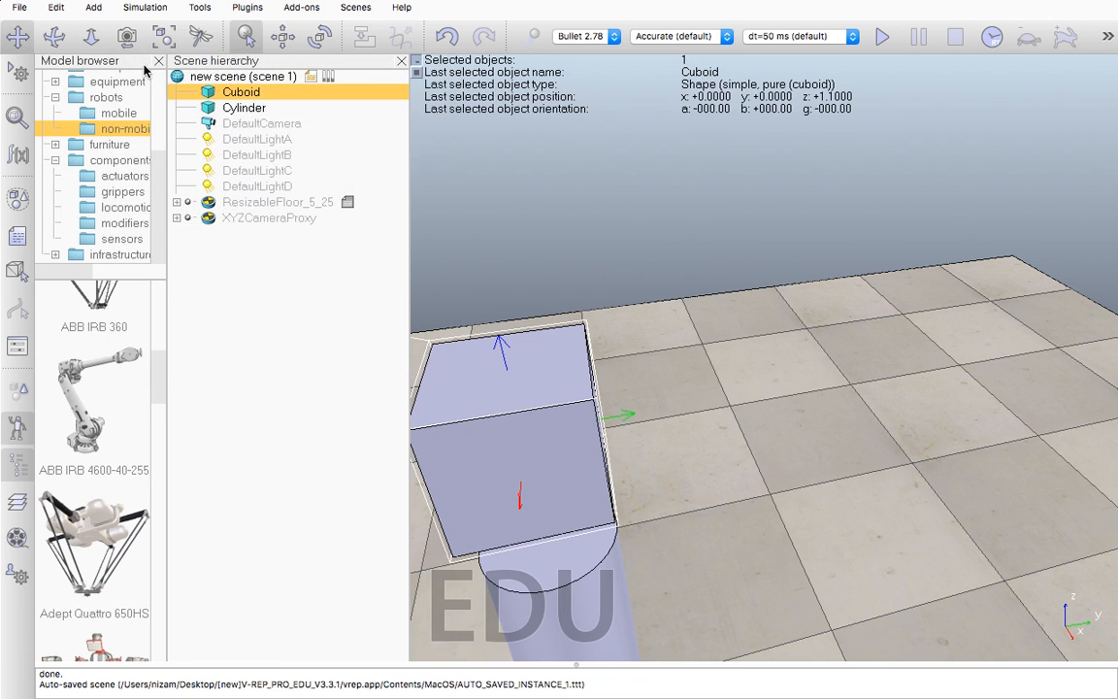
Add a prismatic joint to the scene.
{"action": "left_click_drag", "start_coordinate": [558, 469], "coordinate": [674, 393]}
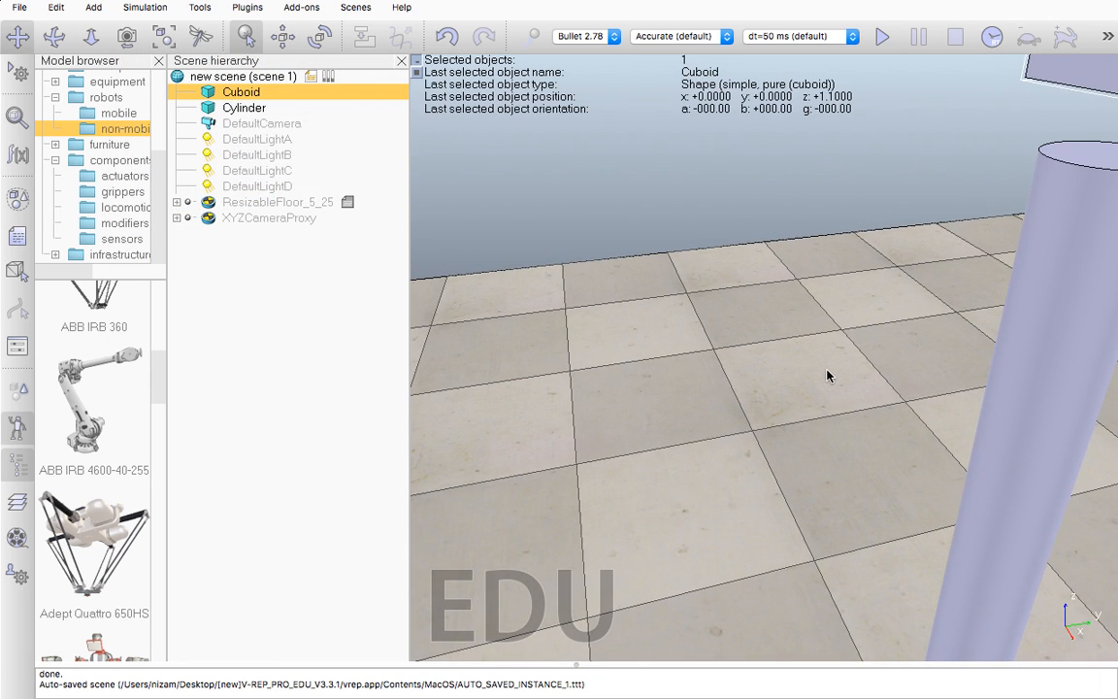
{"action": "scroll", "coordinate": [766, 374], "scroll_direction": "down", "scroll_amount": 5}
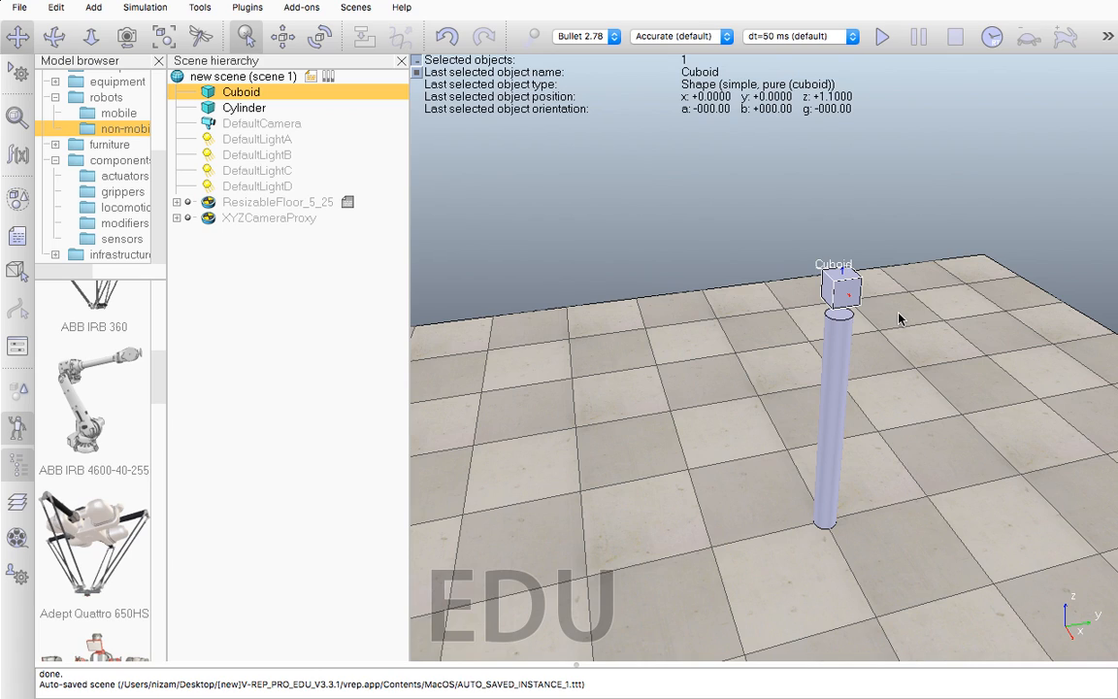
{"action": "left_click", "coordinate": [858, 410]}
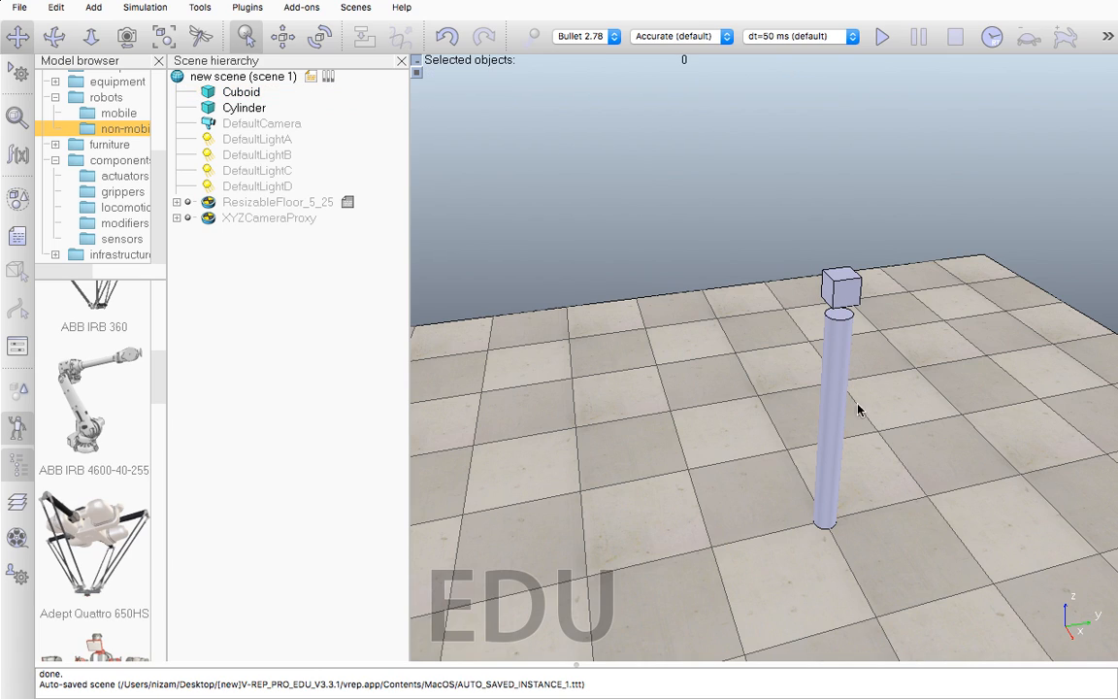
{"action": "left_click", "coordinate": [843, 414]}
{"action": "left_click", "coordinate": [843, 289]}
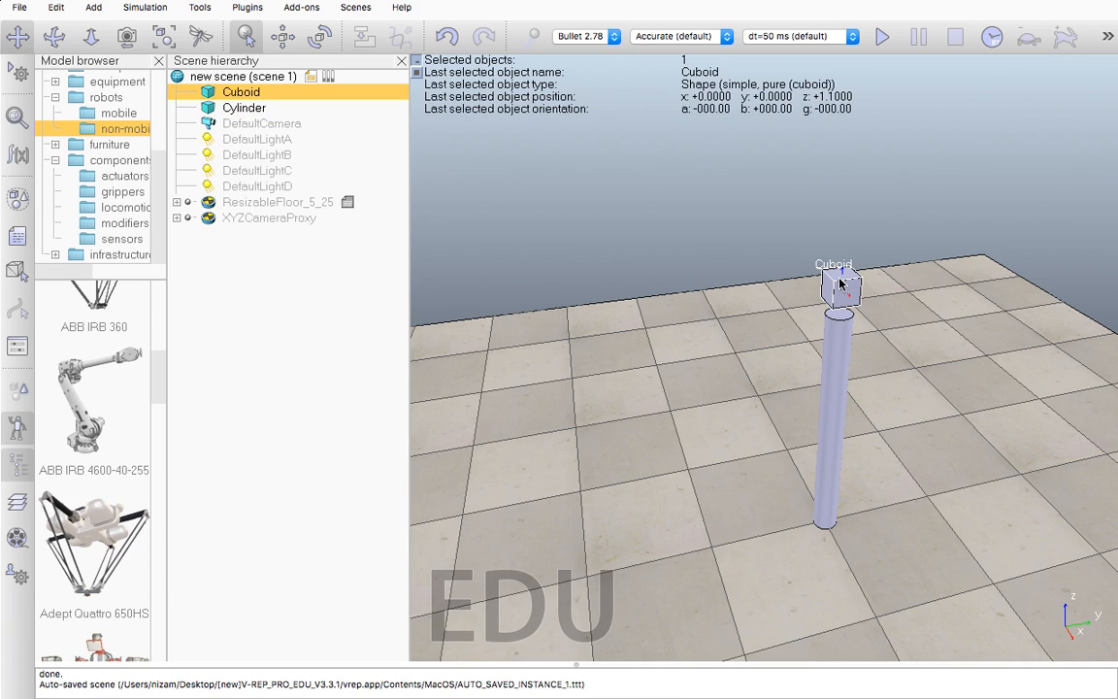
{"action": "left_click", "coordinate": [95, 7]}
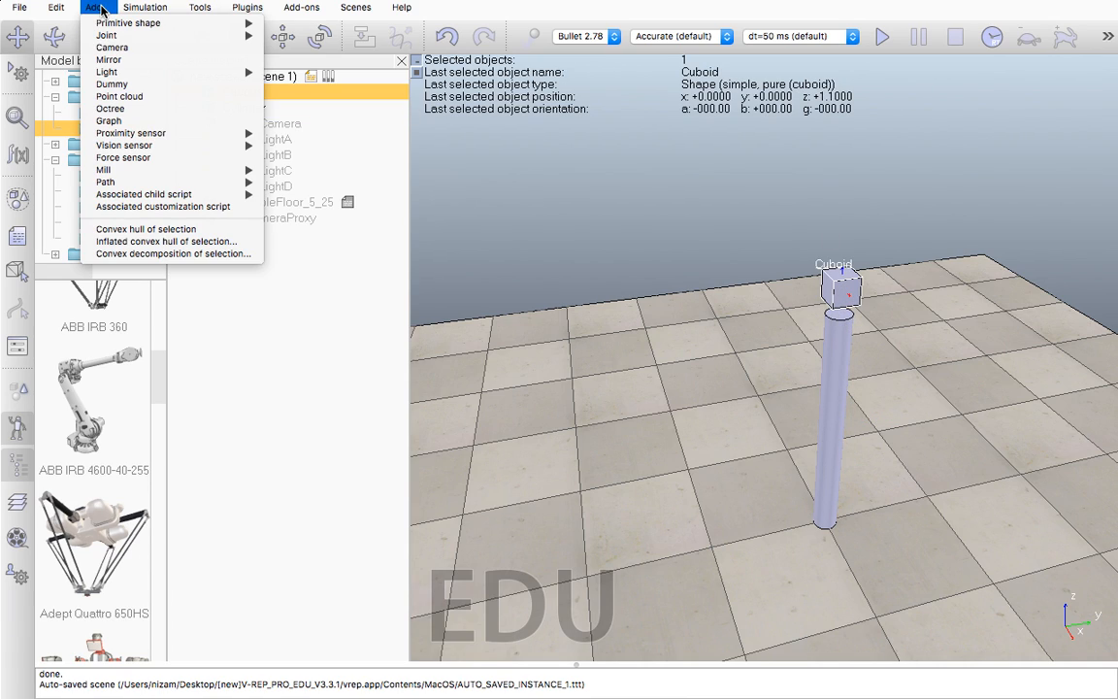
{"action": "mouse_move", "coordinate": [110, 25]}
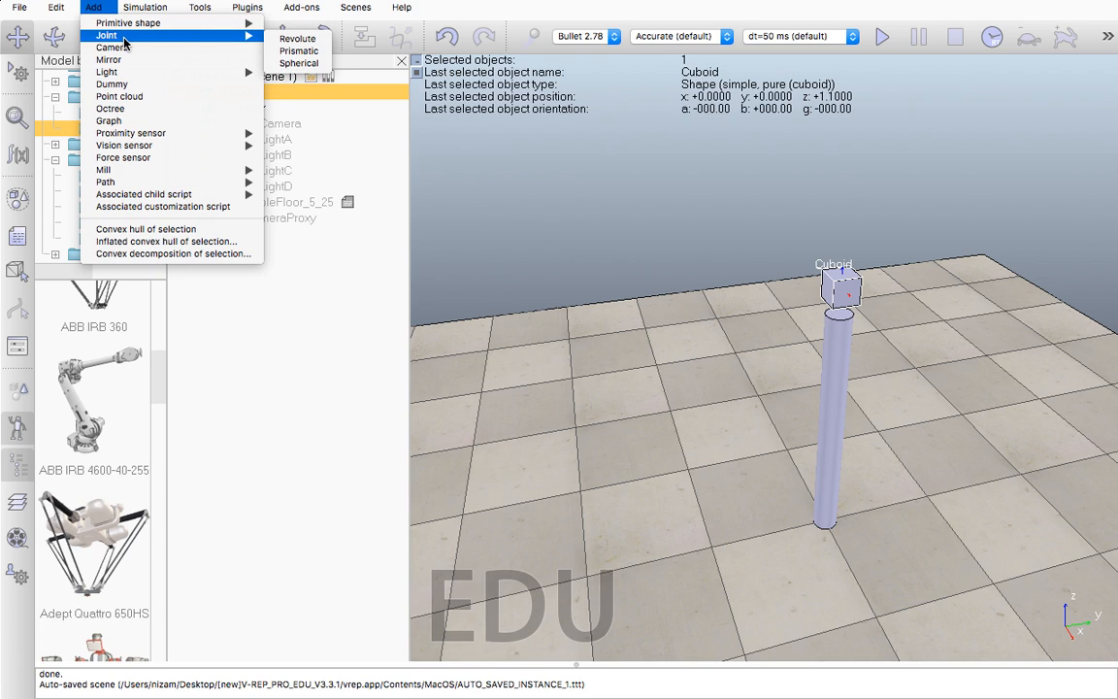
{"action": "left_click", "coordinate": [299, 51]}
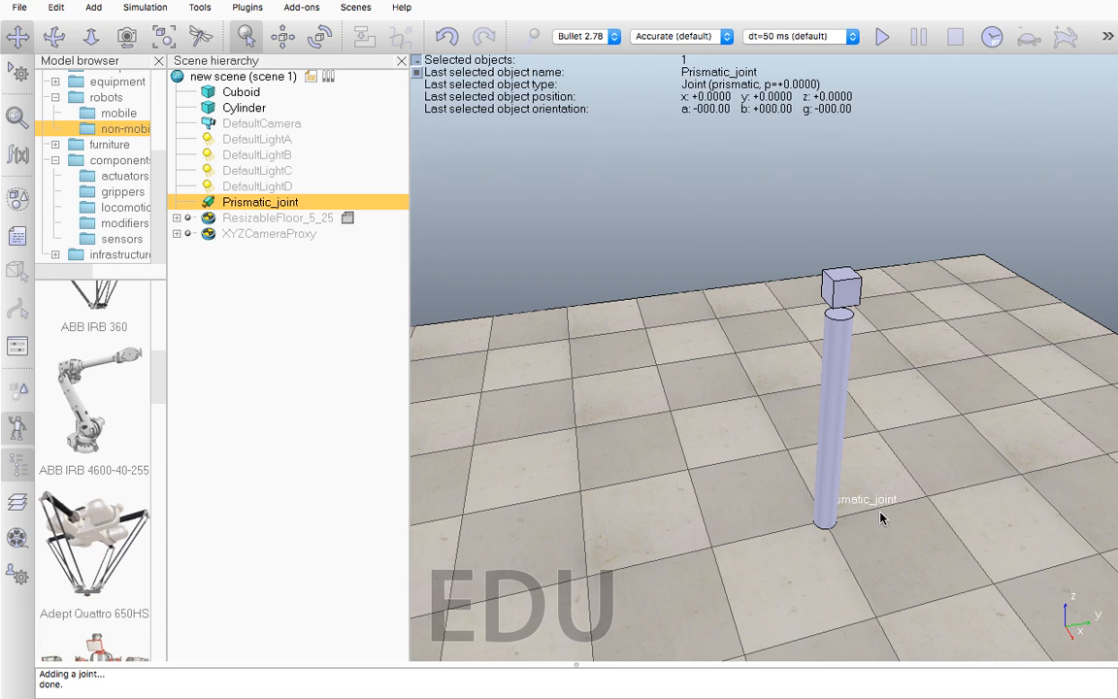
Set the prismatic joint's world Z coordinate to 1 m, placing it between the cylinder and the cuboid.
{"action": "left_click", "coordinate": [165, 43]}
{"action": "scroll", "coordinate": [597, 318], "scroll_direction": "down", "scroll_amount": 5}
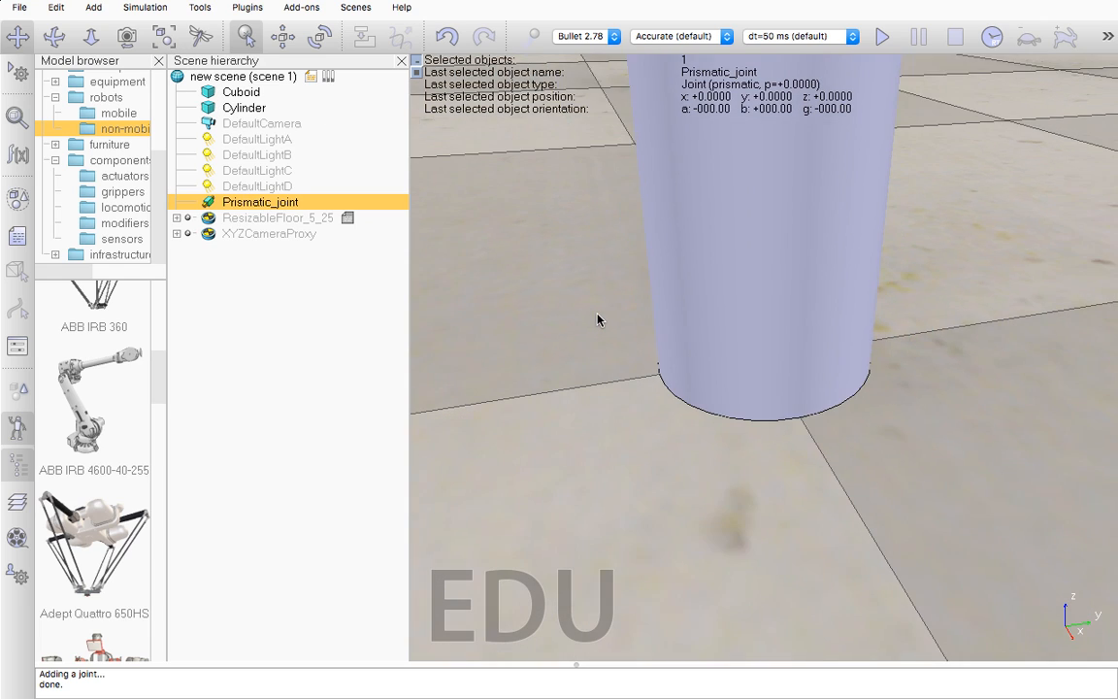
{"action": "scroll", "coordinate": [743, 317], "scroll_direction": "down", "scroll_amount": 5}
{"action": "scroll", "coordinate": [739, 246], "scroll_direction": "down", "scroll_amount": 6}
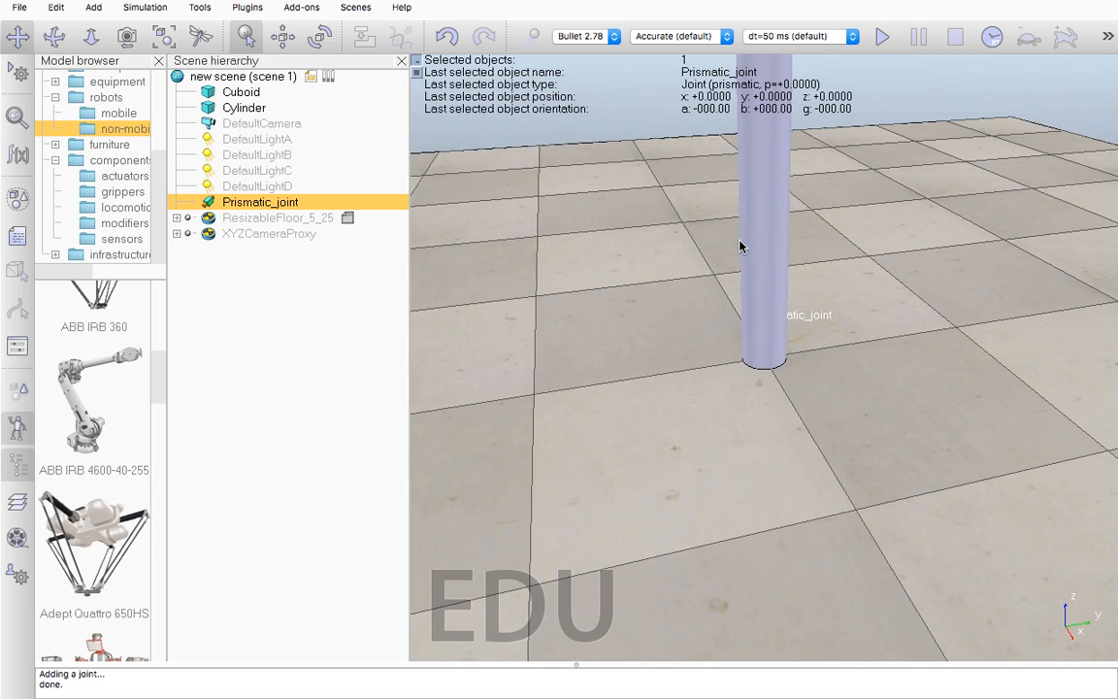
{"action": "left_click", "coordinate": [282, 37]}
{"action": "left_click", "coordinate": [247, 190]}
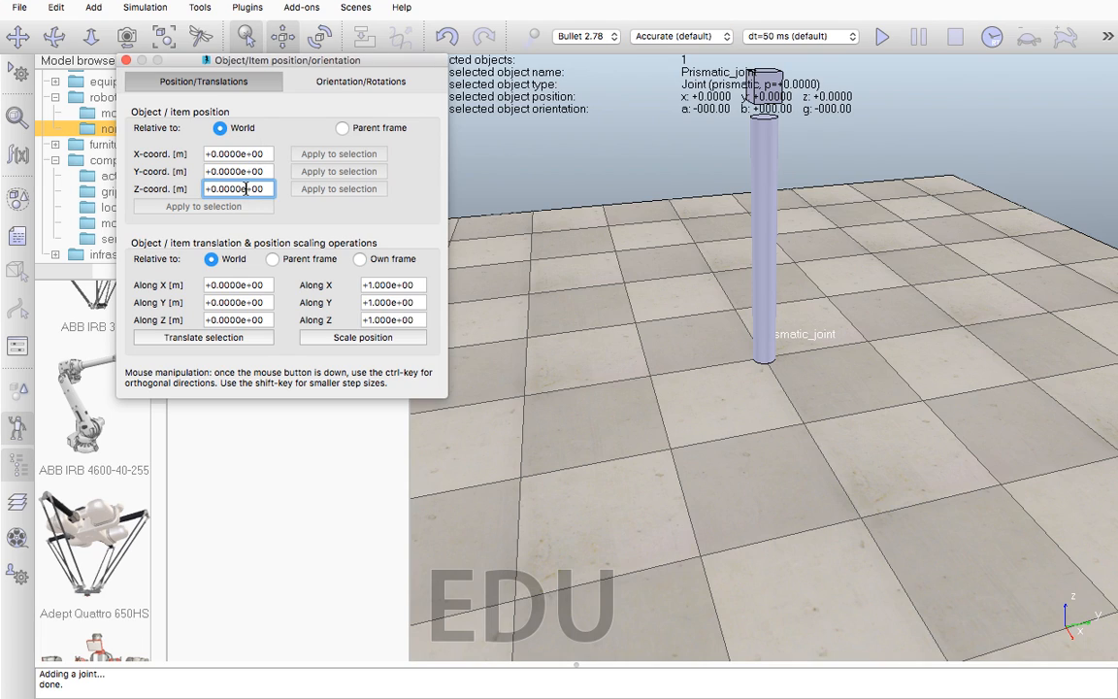
{"action": "type", "text": "1"}
{"action": "key", "text": "Return"}
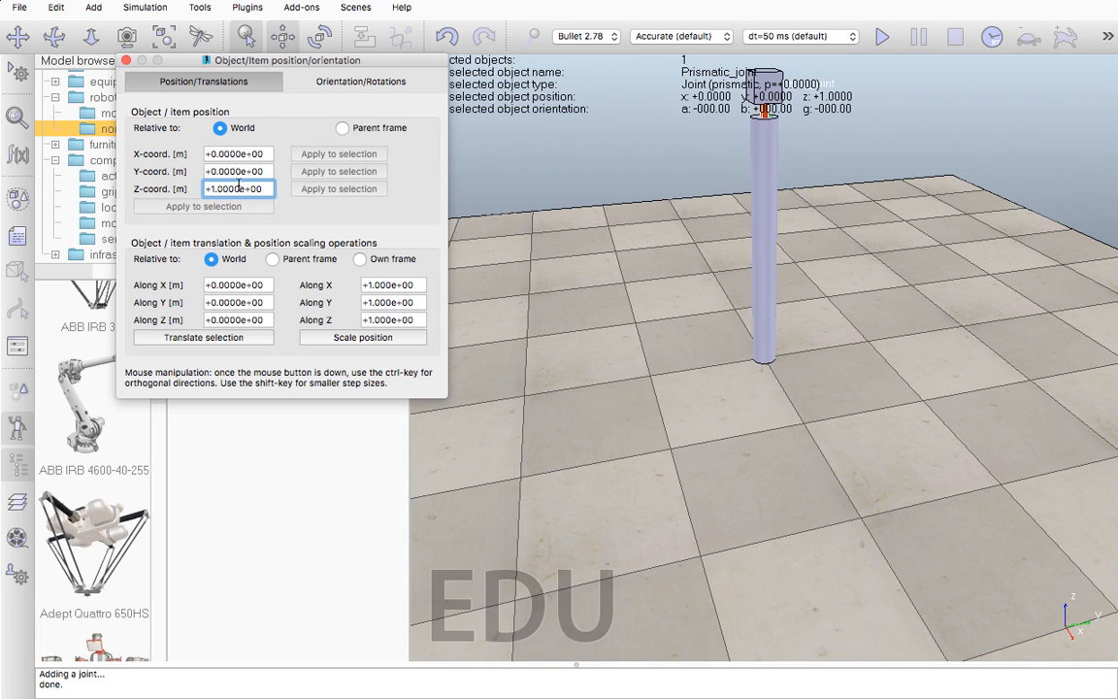
{"action": "left_click", "coordinate": [126, 61]}
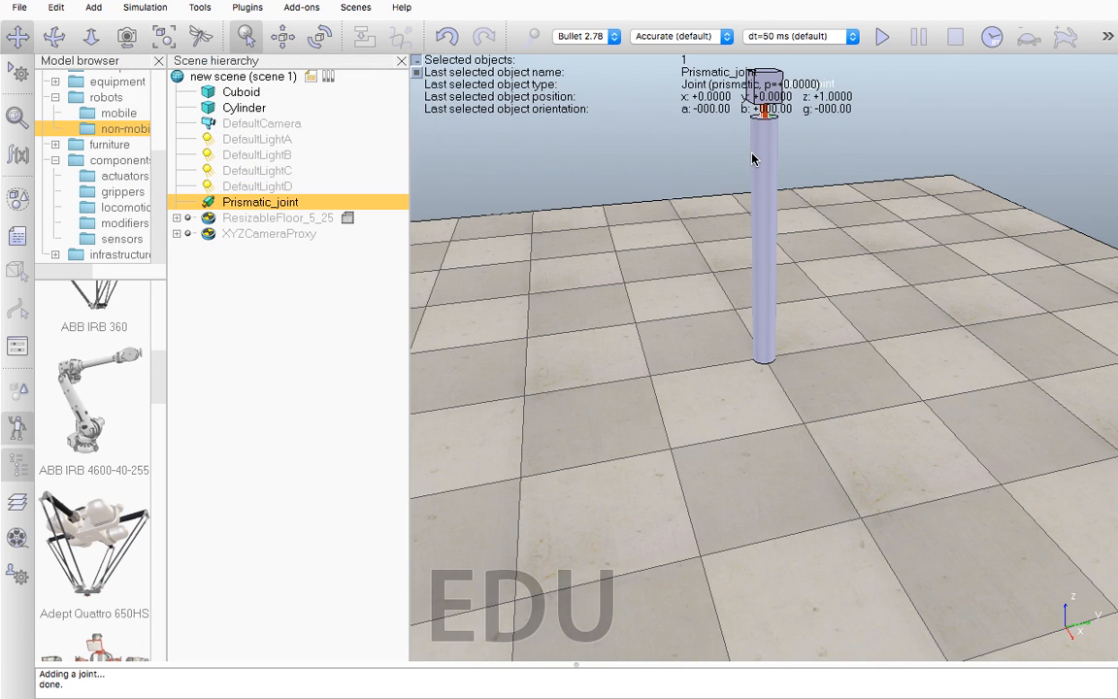
Clear the selection and start the simulation with the cylinder, prismatic joint and cuboid stacked.
{"action": "left_click_drag", "start_coordinate": [752, 158], "coordinate": [739, 281]}
{"action": "scroll", "coordinate": [755, 218], "scroll_direction": "up", "scroll_amount": 2}
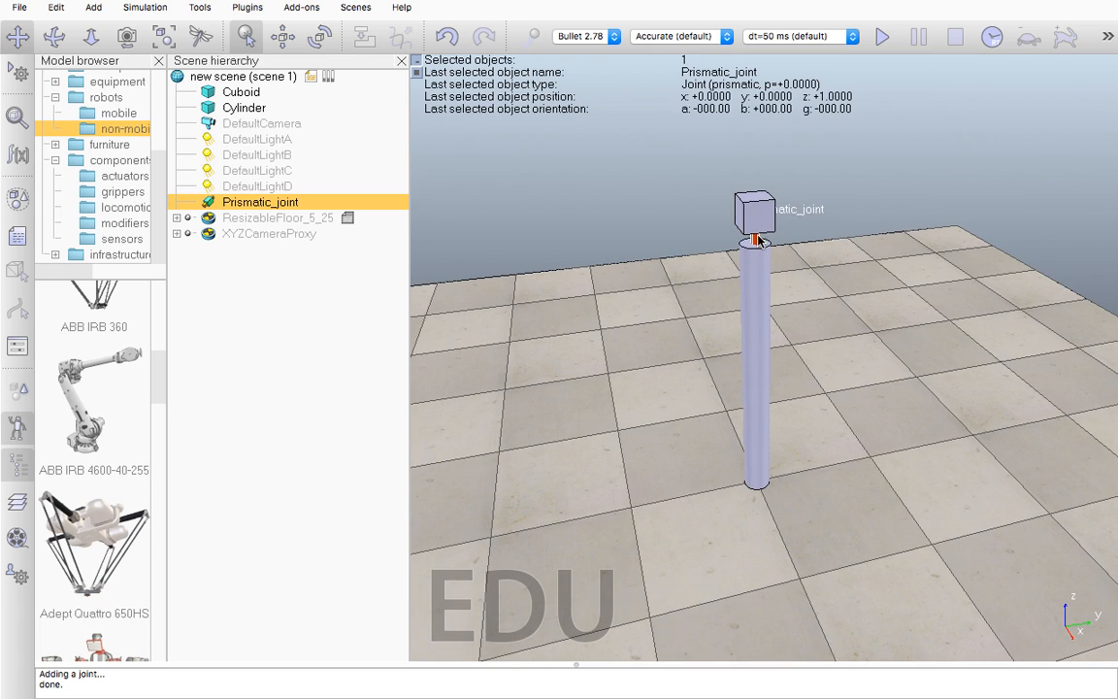
{"action": "left_click", "coordinate": [256, 415]}
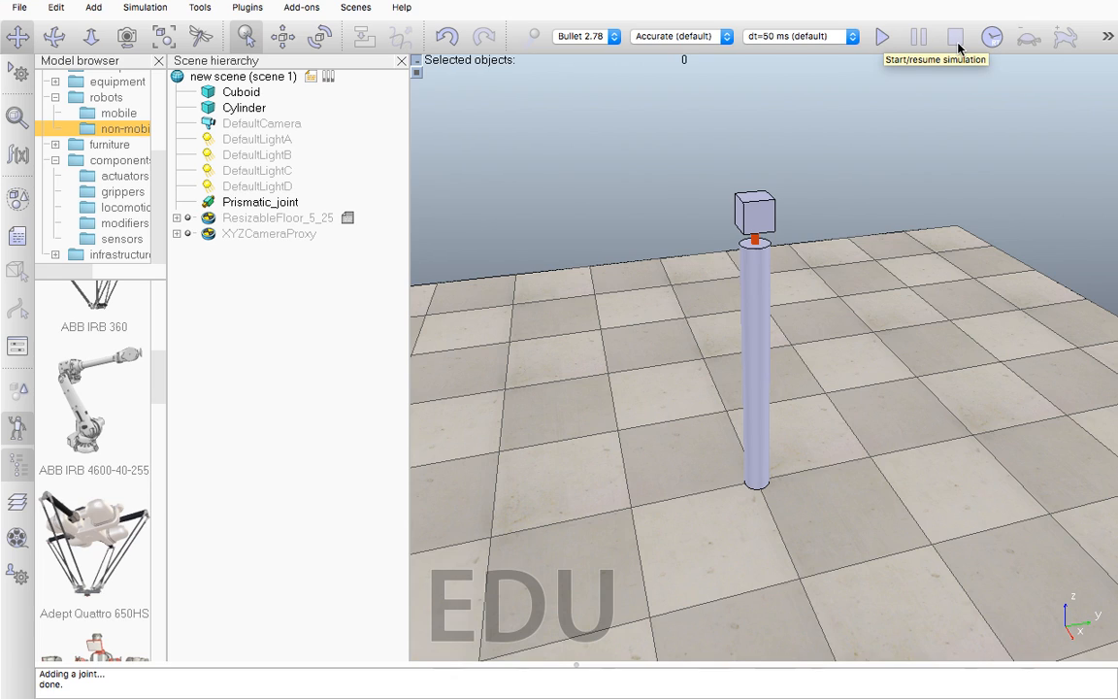
{"action": "left_click", "coordinate": [880, 36]}
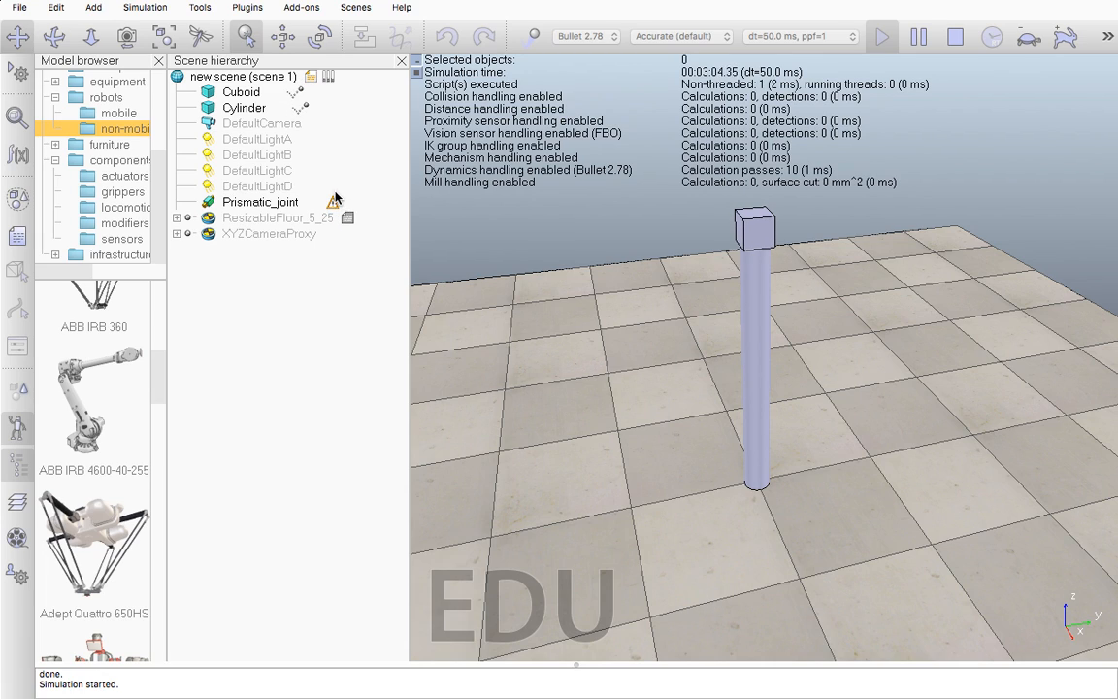
Stop the simulation and inspect the prismatic joint, cylinder and cuboid one by one, leaving nothing selected.
{"action": "left_click", "coordinate": [956, 39]}
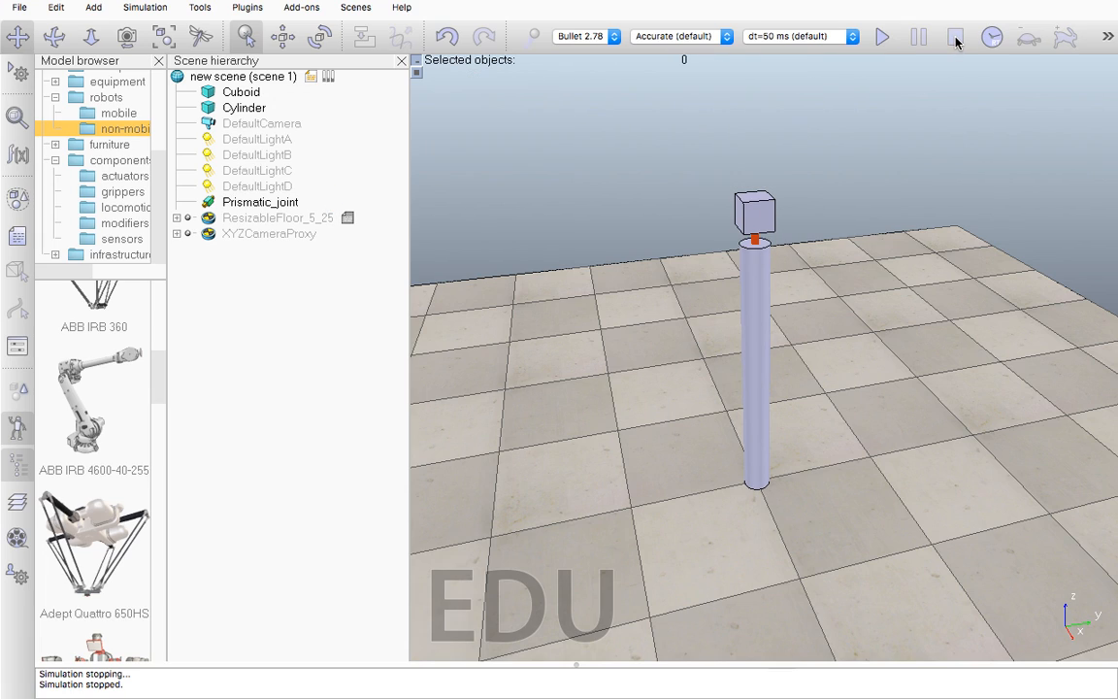
{"action": "left_click", "coordinate": [259, 203]}
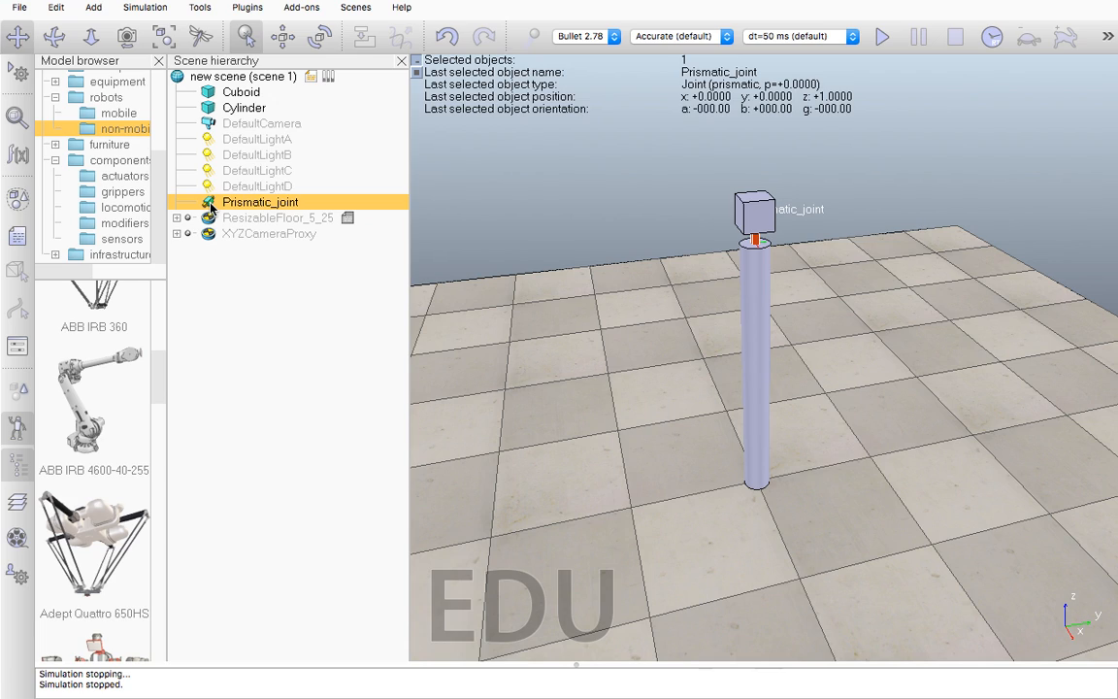
{"action": "left_click", "coordinate": [206, 113]}
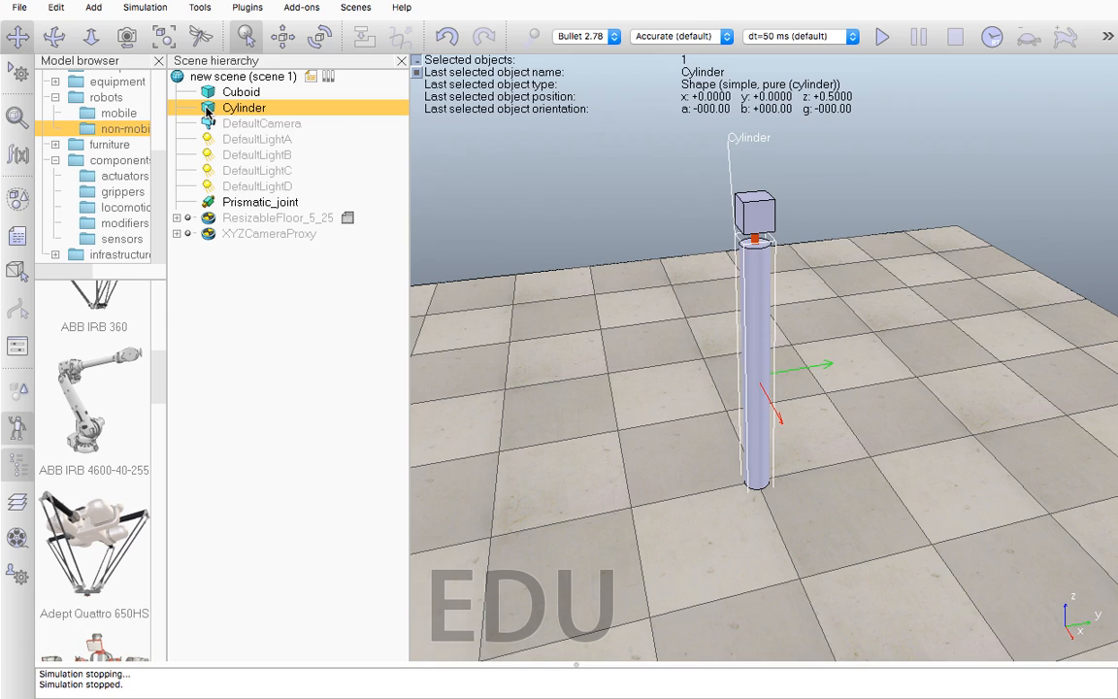
{"action": "left_click", "coordinate": [759, 244]}
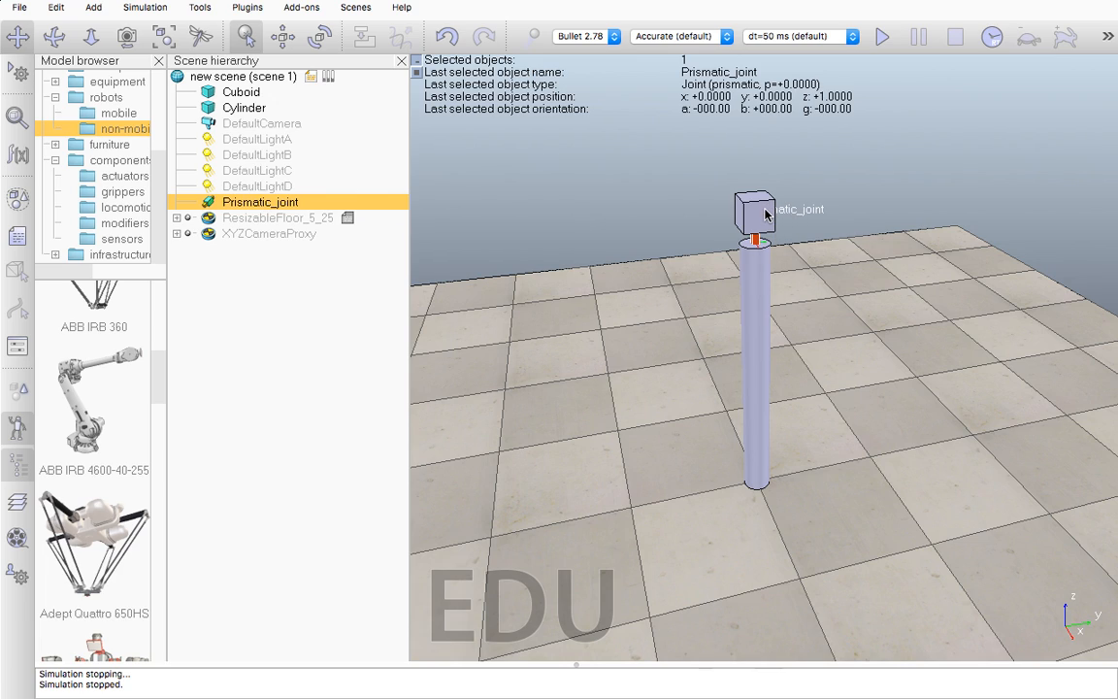
{"action": "left_click", "coordinate": [765, 216]}
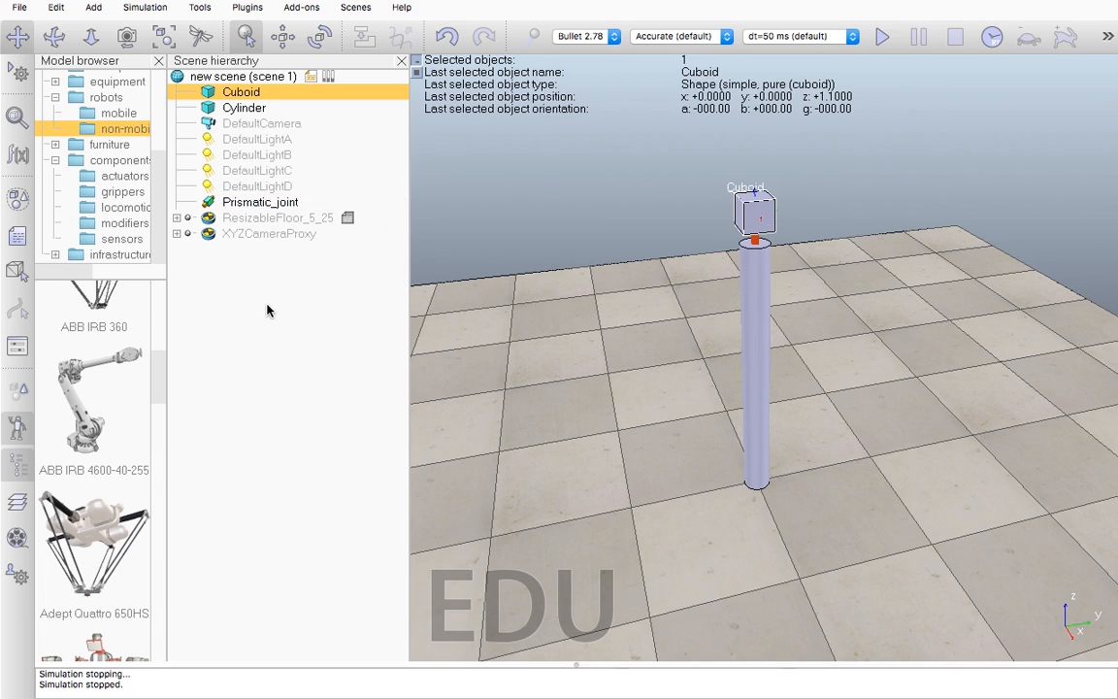
{"action": "left_click", "coordinate": [243, 282]}
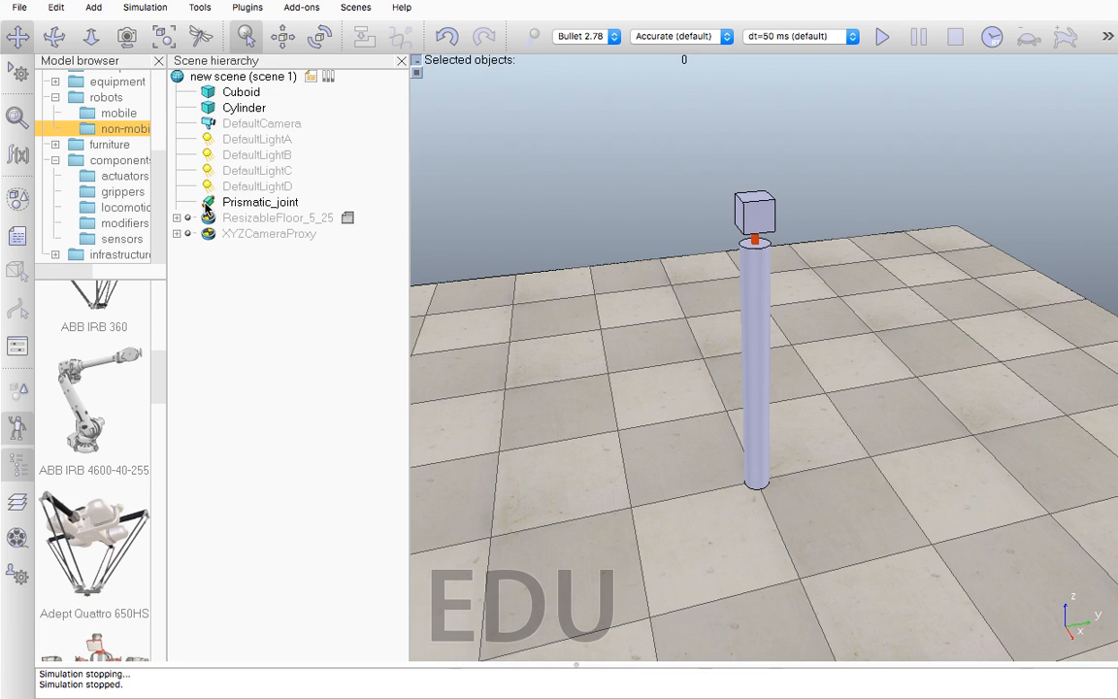
Make the prismatic joint a child of the cylinder in the scene hierarchy.
{"action": "left_click_drag", "start_coordinate": [205, 203], "coordinate": [211, 94]}
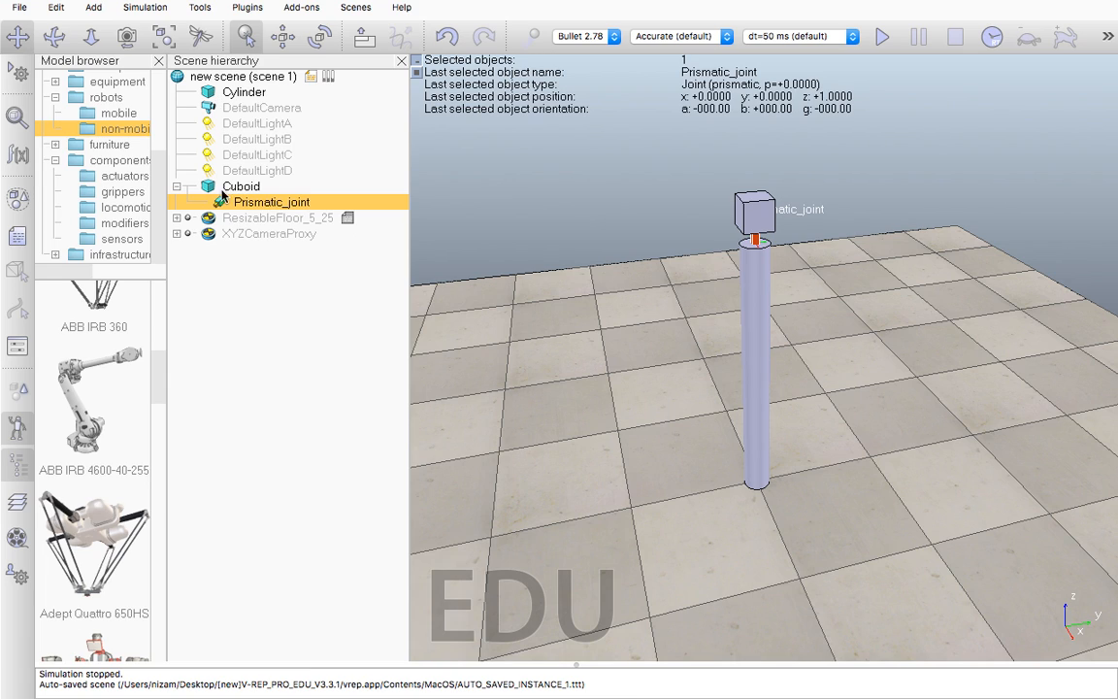
{"action": "left_click_drag", "start_coordinate": [216, 200], "coordinate": [216, 90]}
{"action": "left_click", "coordinate": [214, 187]}
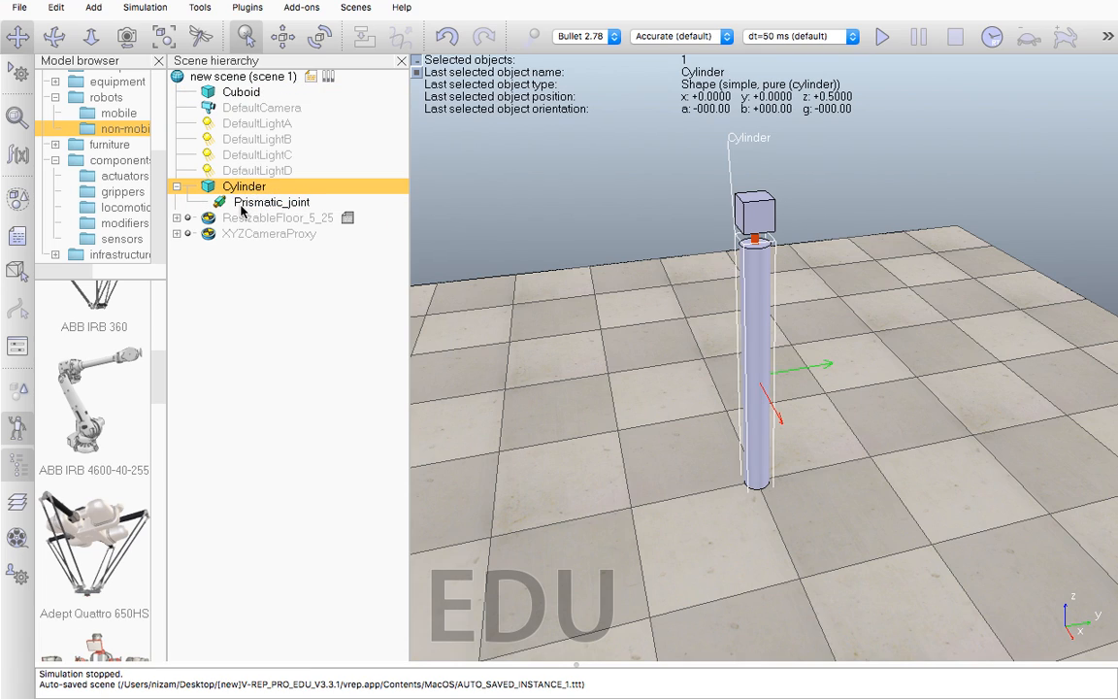
{"action": "left_click", "coordinate": [240, 205]}
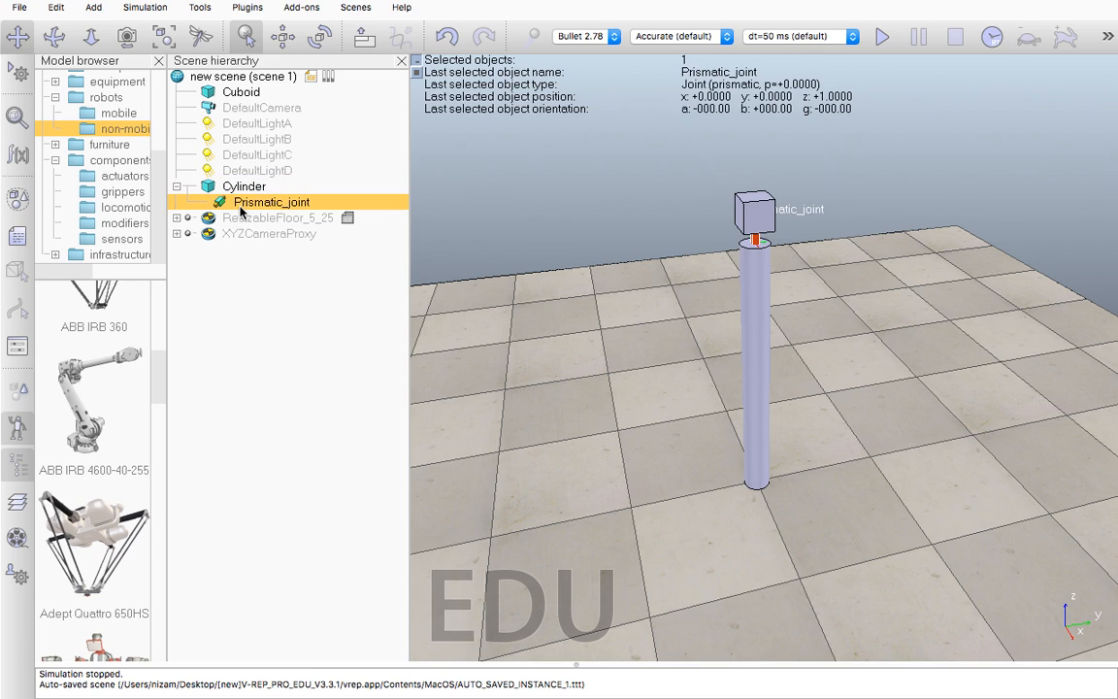
Make the cuboid a child of the prismatic joint in the scene hierarchy and clear the selection.
{"action": "left_click", "coordinate": [219, 92]}
{"action": "left_click_drag", "start_coordinate": [218, 92], "coordinate": [248, 204]}
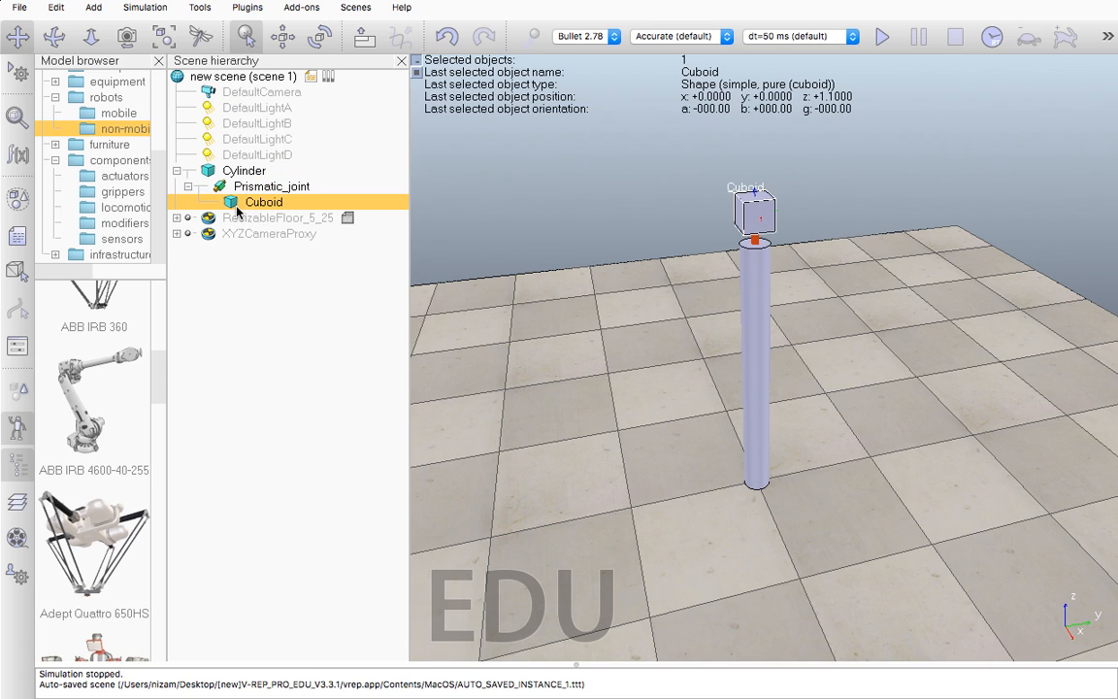
{"action": "left_click", "coordinate": [260, 188]}
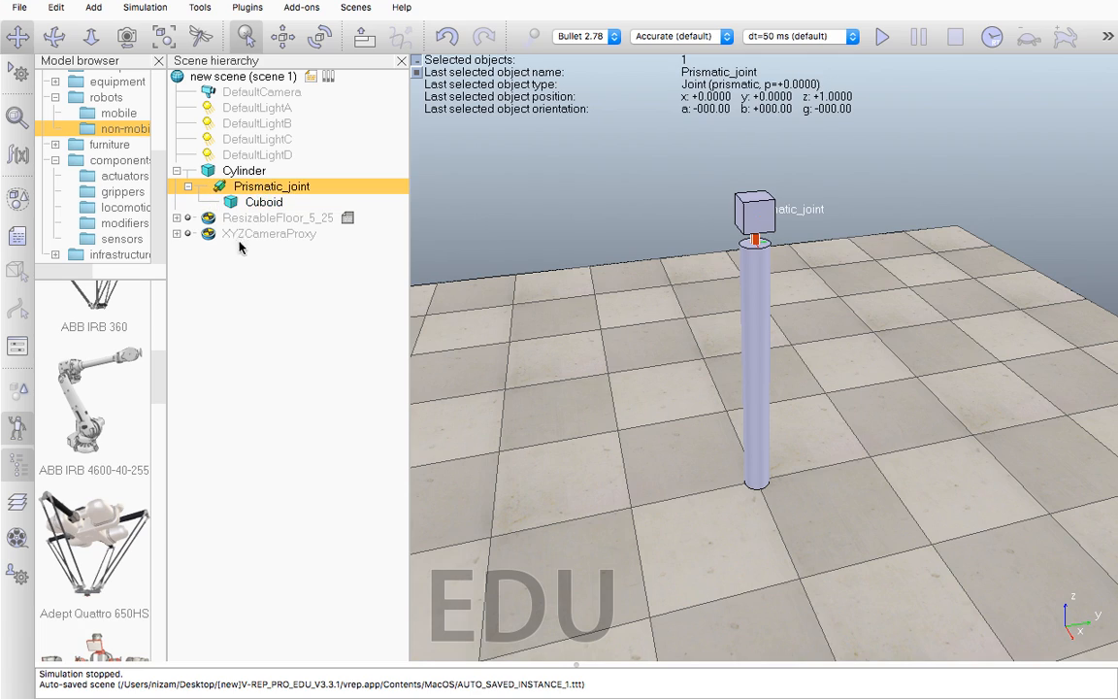
{"action": "left_click", "coordinate": [206, 286]}
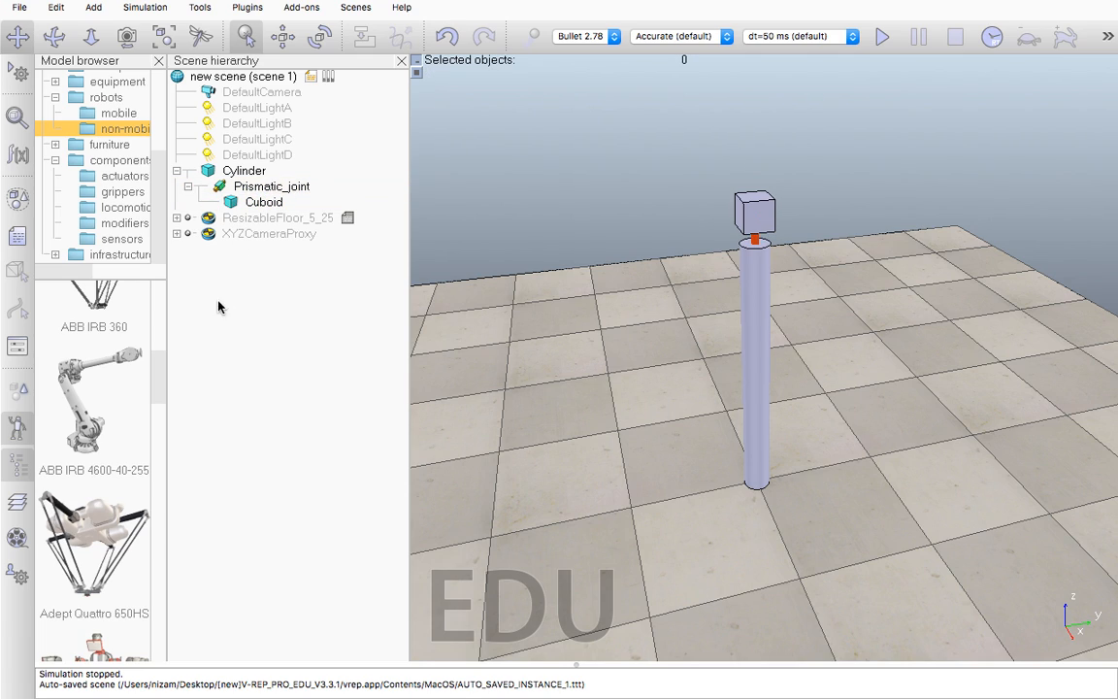
Check the cylinder's object tree, then run and stop a simulation of the linked cylinder, prismatic joint and cuboid.
{"action": "left_click", "coordinate": [177, 172]}
{"action": "left_click", "coordinate": [176, 172]}
{"action": "left_click", "coordinate": [884, 37]}
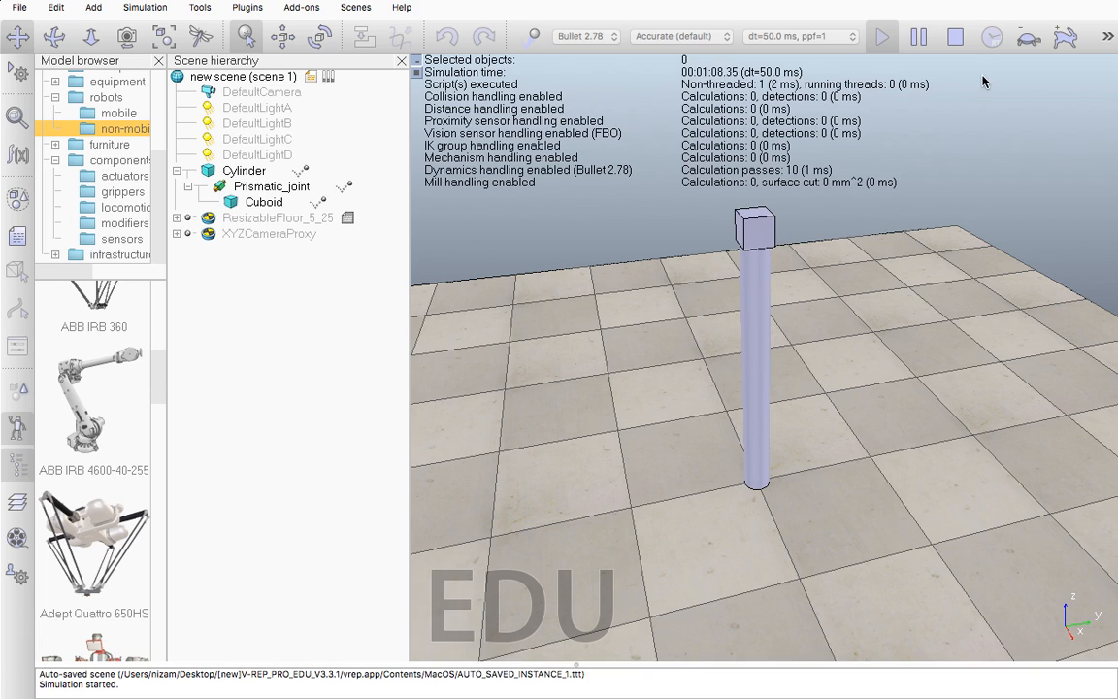
{"action": "left_click", "coordinate": [955, 39]}
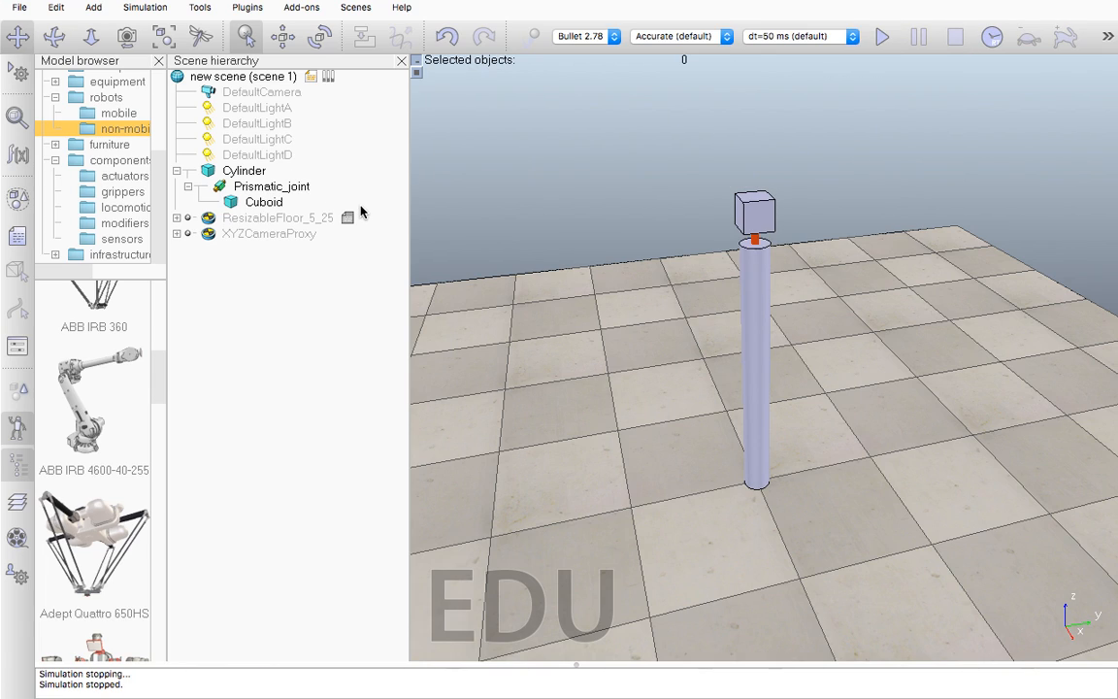
{"action": "left_click", "coordinate": [261, 187]}
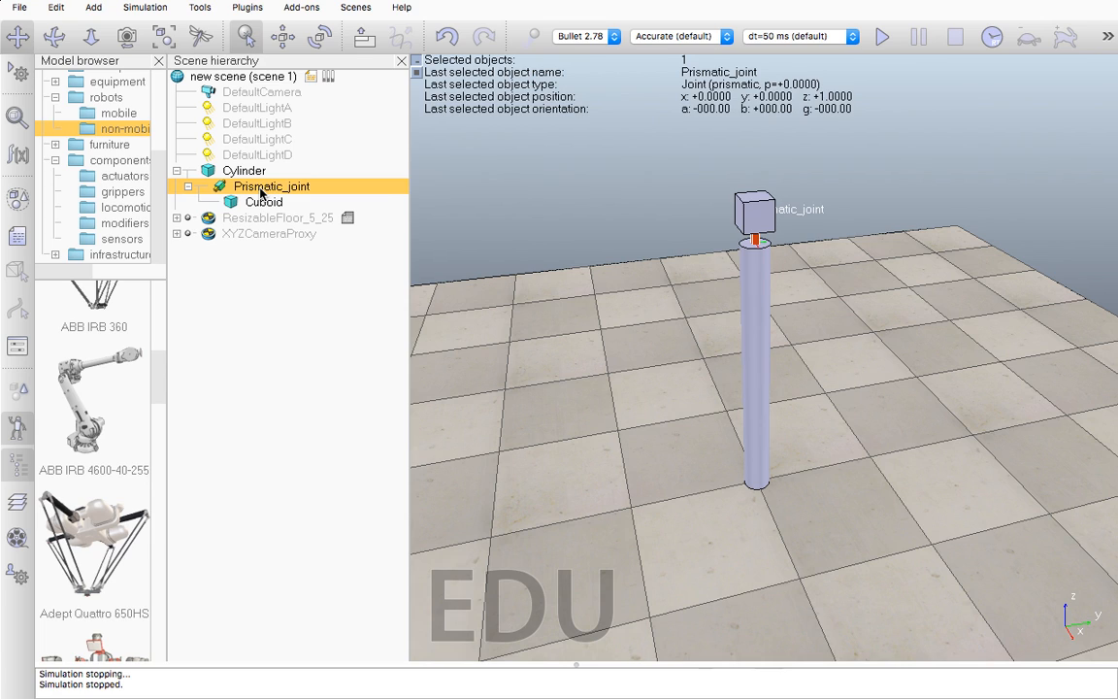
{"action": "right_click", "coordinate": [260, 193]}
{"action": "mouse_move", "coordinate": [295, 260]}
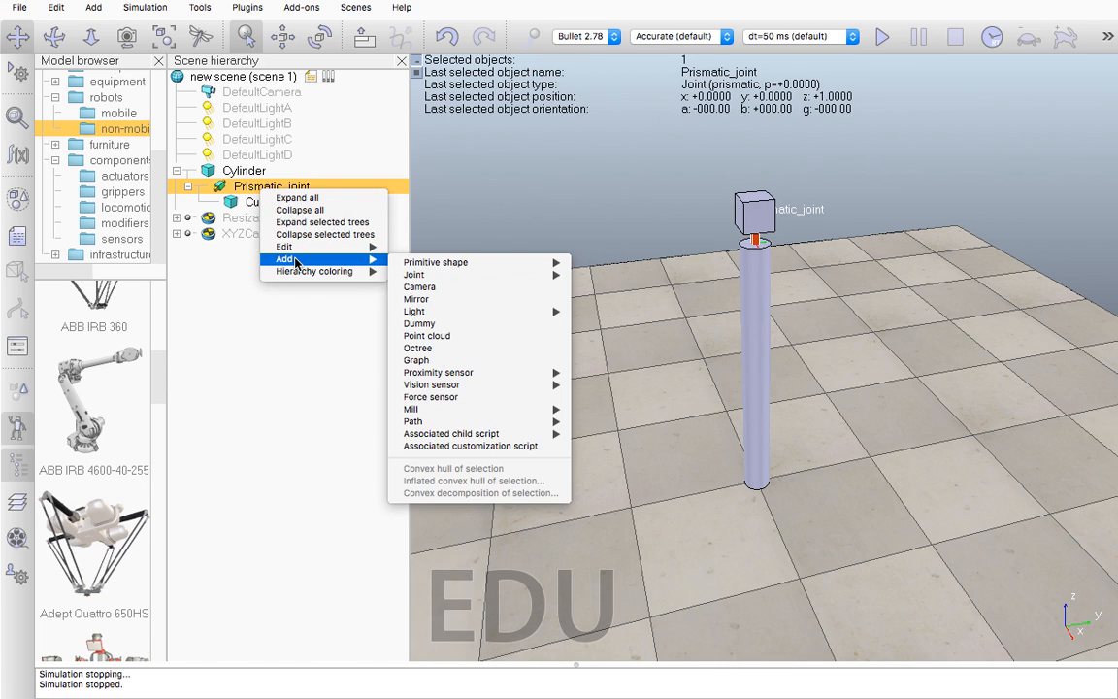
{"action": "left_click", "coordinate": [222, 186]}
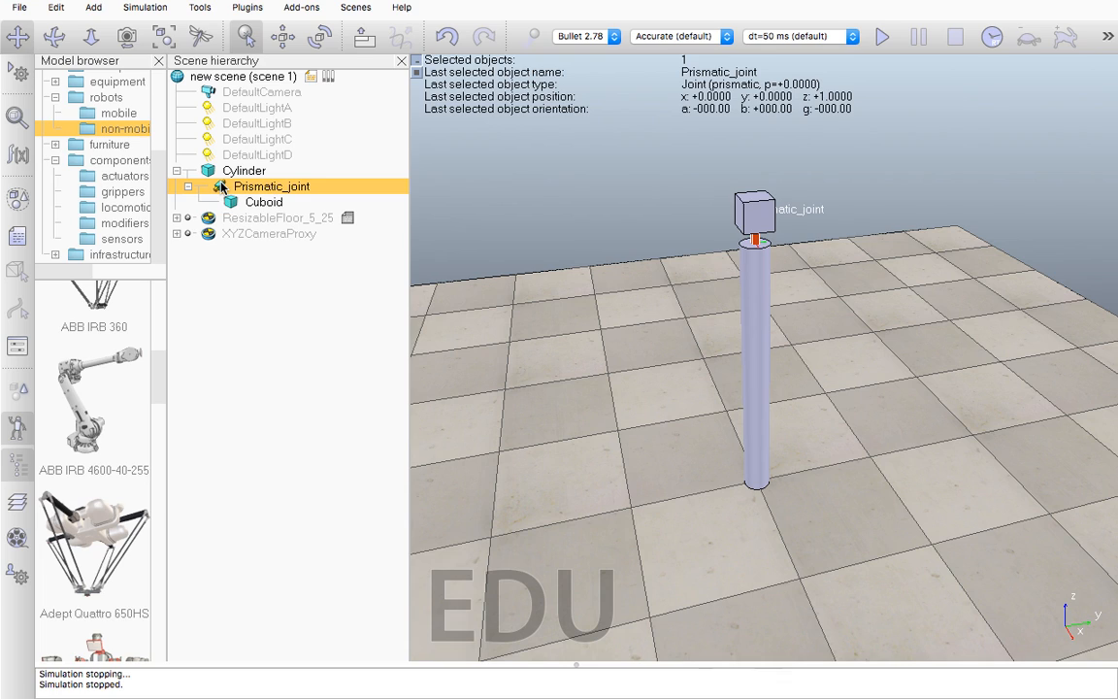
Enable the prismatic joint's motor with a target velocity of 10 m/s and lock the motor when target velocity is zero.
{"action": "double_click", "coordinate": [221, 187]}
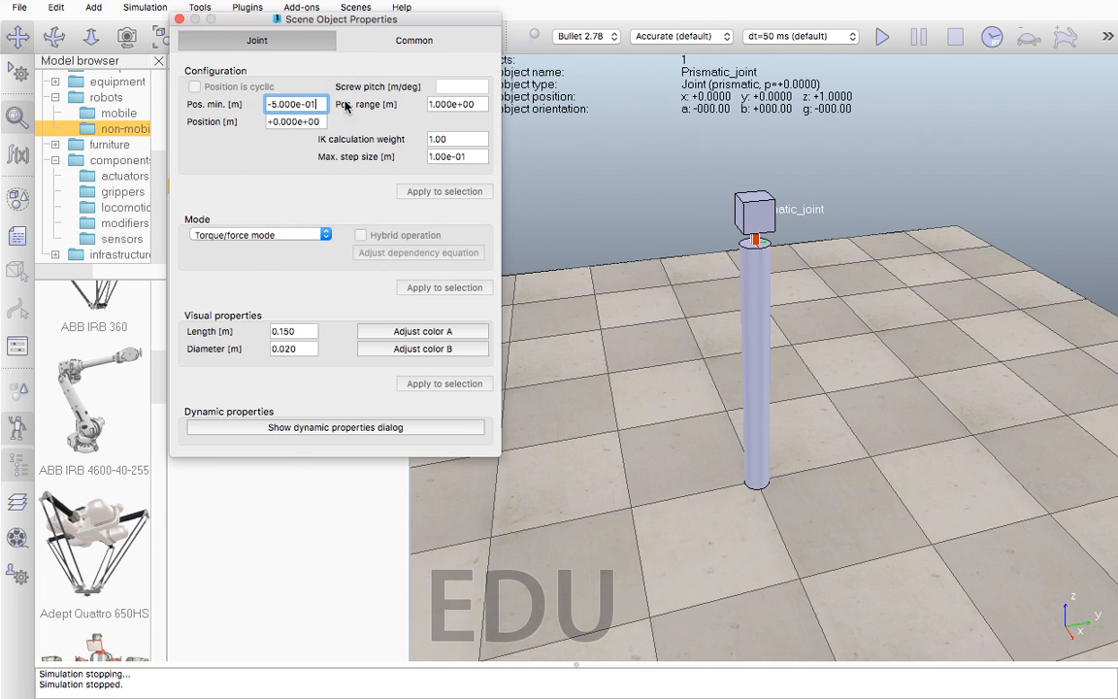
{"action": "left_click", "coordinate": [304, 428]}
{"action": "left_click", "coordinate": [202, 163]}
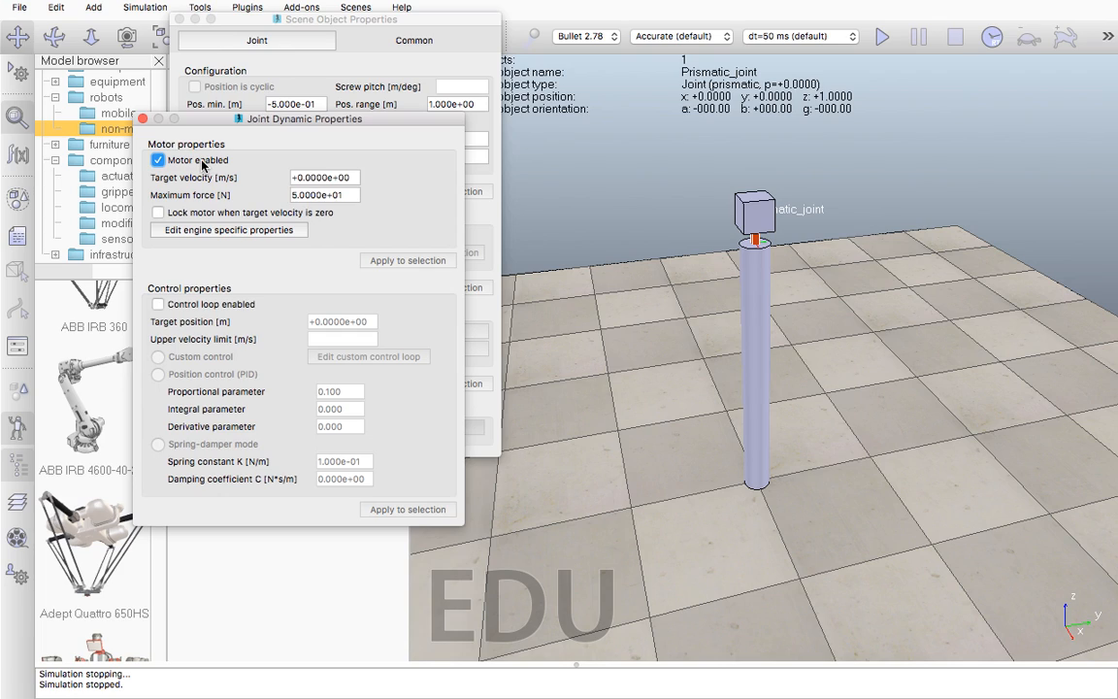
{"action": "left_click", "coordinate": [314, 178]}
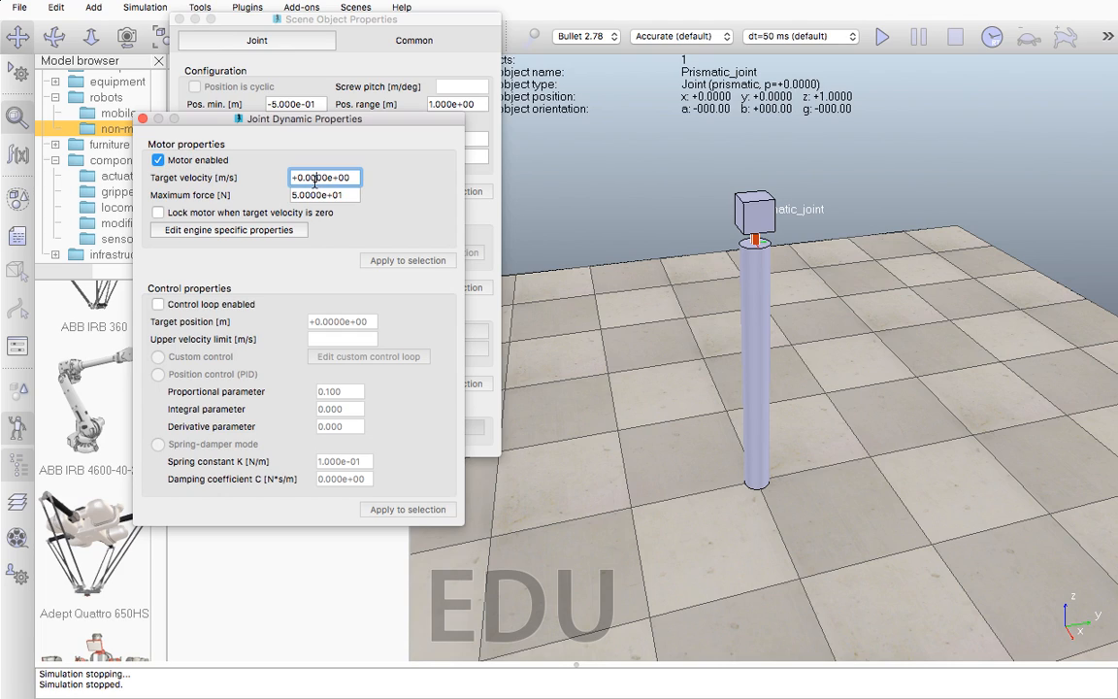
{"action": "double_click", "coordinate": [315, 178]}
{"action": "type", "text": "10"}
{"action": "left_click", "coordinate": [229, 217]}
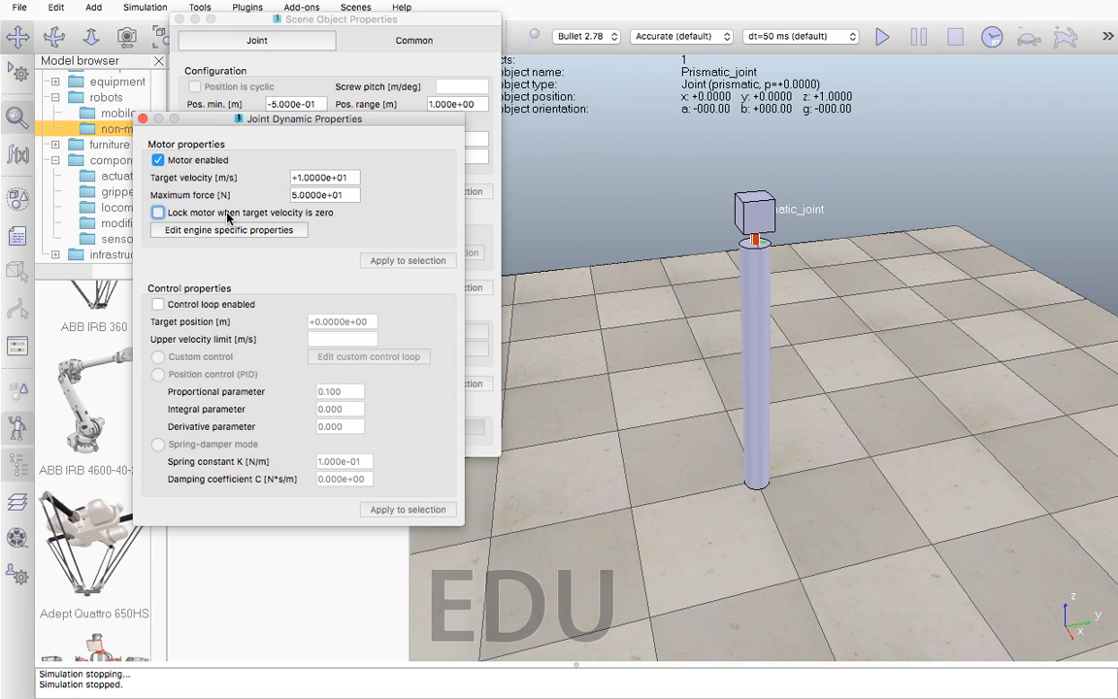
{"action": "left_click", "coordinate": [142, 119]}
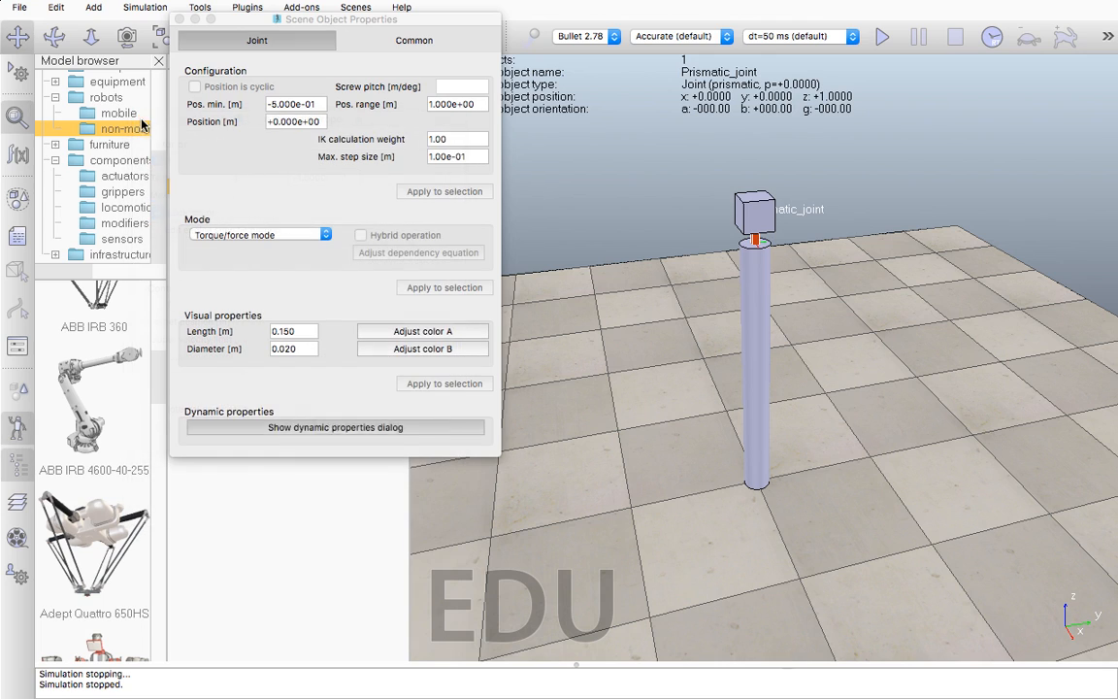
Run the simulation to observe the motorised joint moving the cuboid, then stop it.
{"action": "left_click", "coordinate": [882, 37]}
{"action": "scroll", "coordinate": [763, 192], "scroll_direction": "down", "scroll_amount": 3}
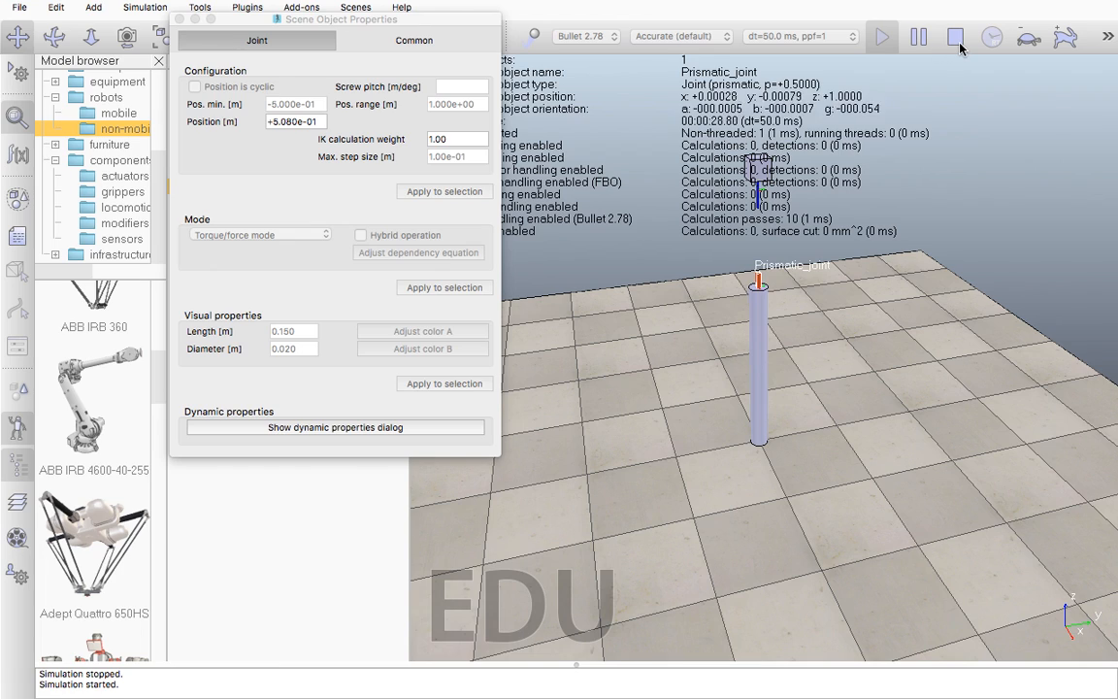
{"action": "left_click", "coordinate": [954, 39]}
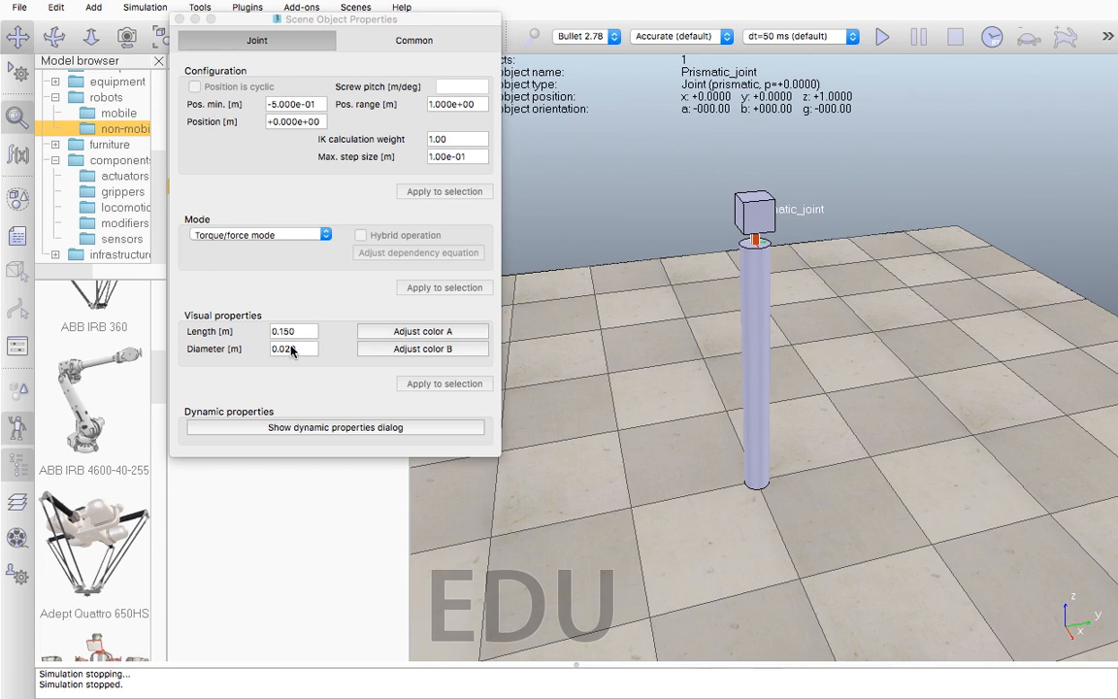
Set the prismatic joint motor's target velocity to 2 m/s and test it with a short simulation run.
{"action": "left_click", "coordinate": [357, 426]}
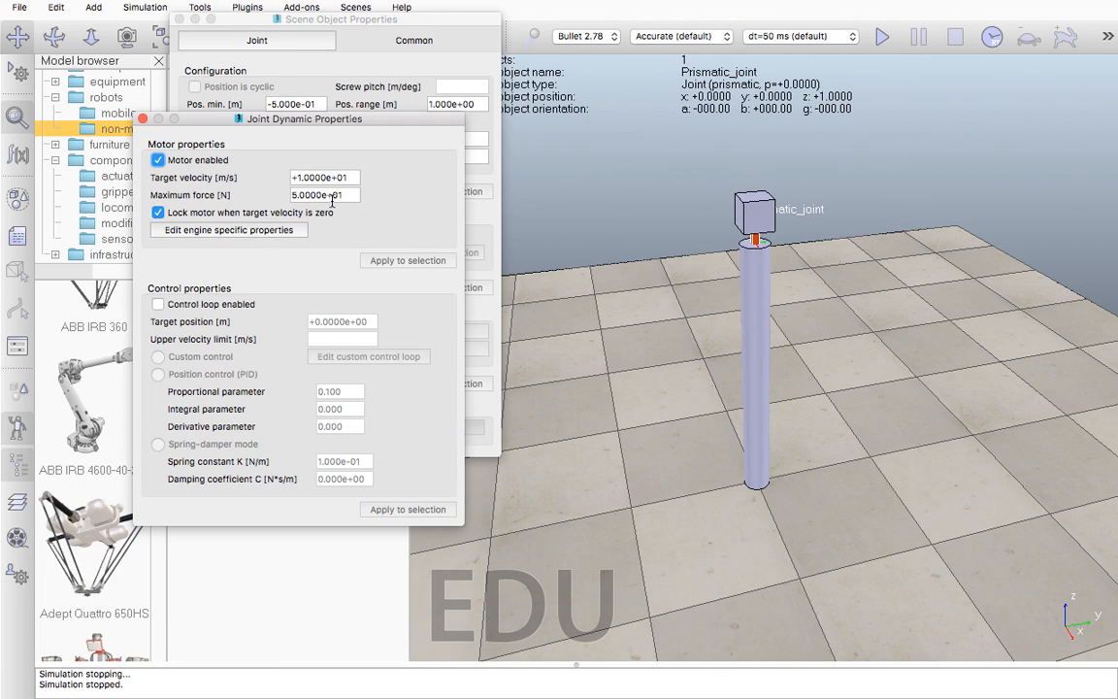
{"action": "left_click", "coordinate": [347, 178]}
{"action": "triple_click", "coordinate": [347, 178]}
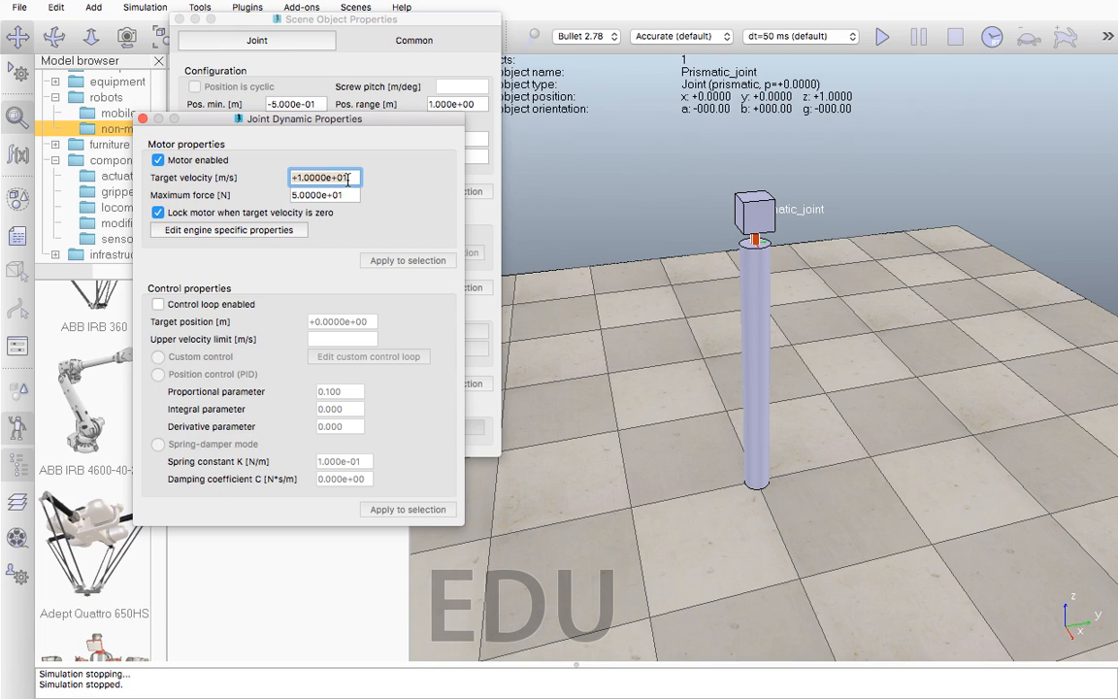
{"action": "type", "text": "2"}
{"action": "key", "text": "Return"}
{"action": "left_click", "coordinate": [882, 36]}
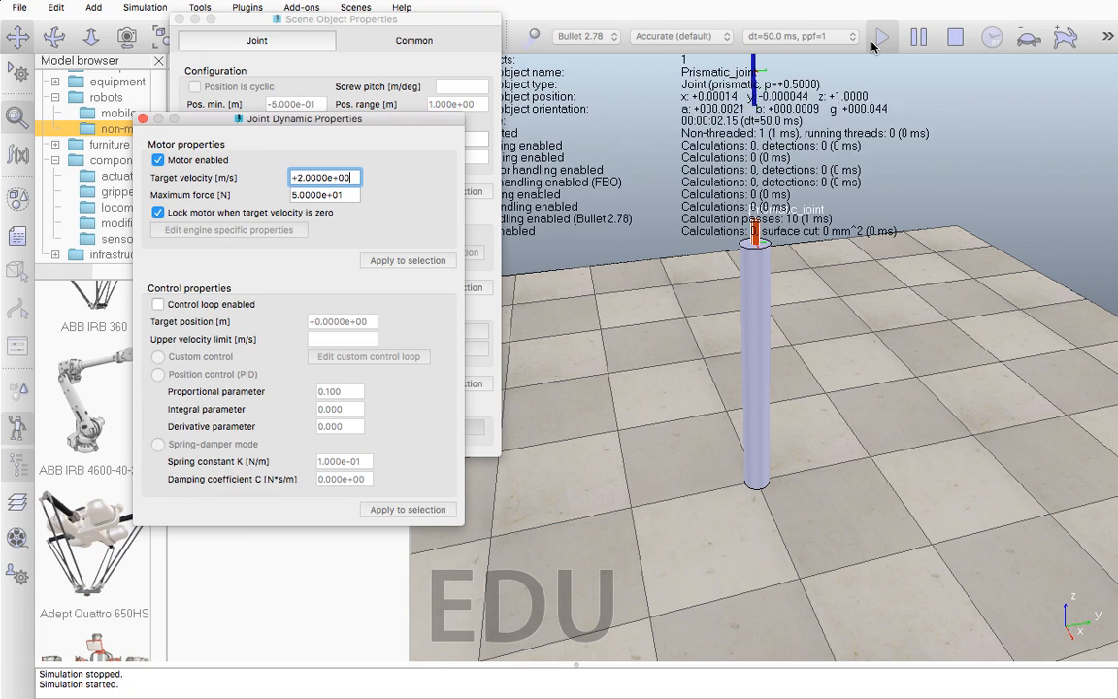
{"action": "left_click", "coordinate": [953, 37]}
Set the prismatic joint motor's target velocity to 0.1 m/s and test it with a short simulation run.
{"action": "triple_click", "coordinate": [354, 178]}
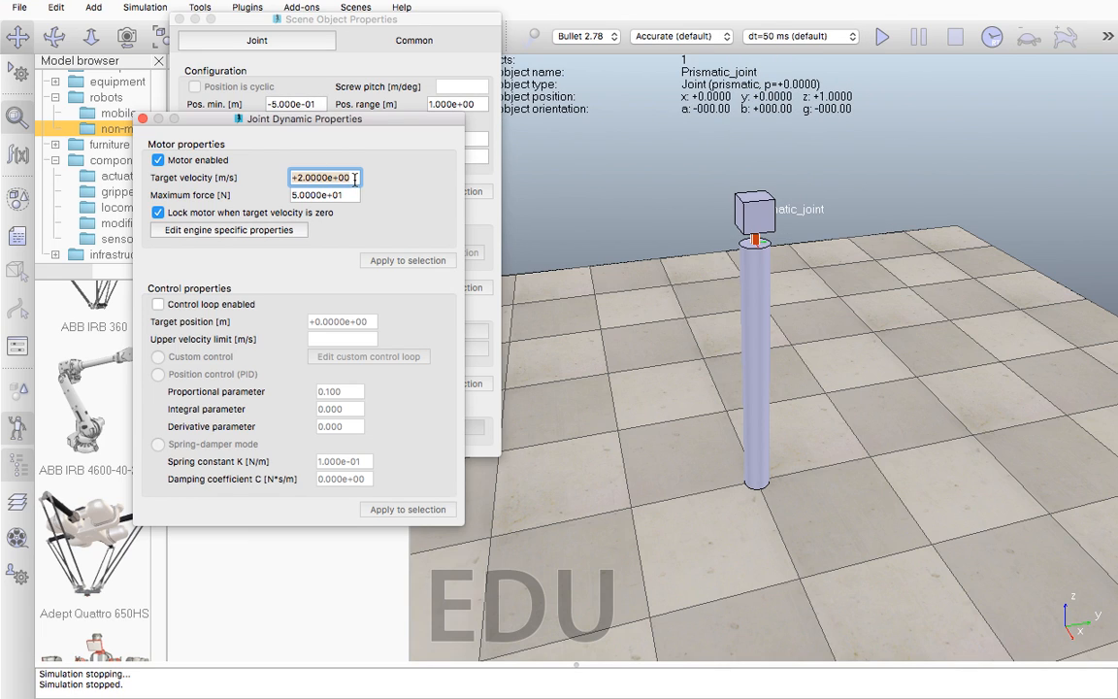
{"action": "type", "text": "0.1"}
{"action": "key", "text": "Return"}
{"action": "left_click", "coordinate": [882, 36]}
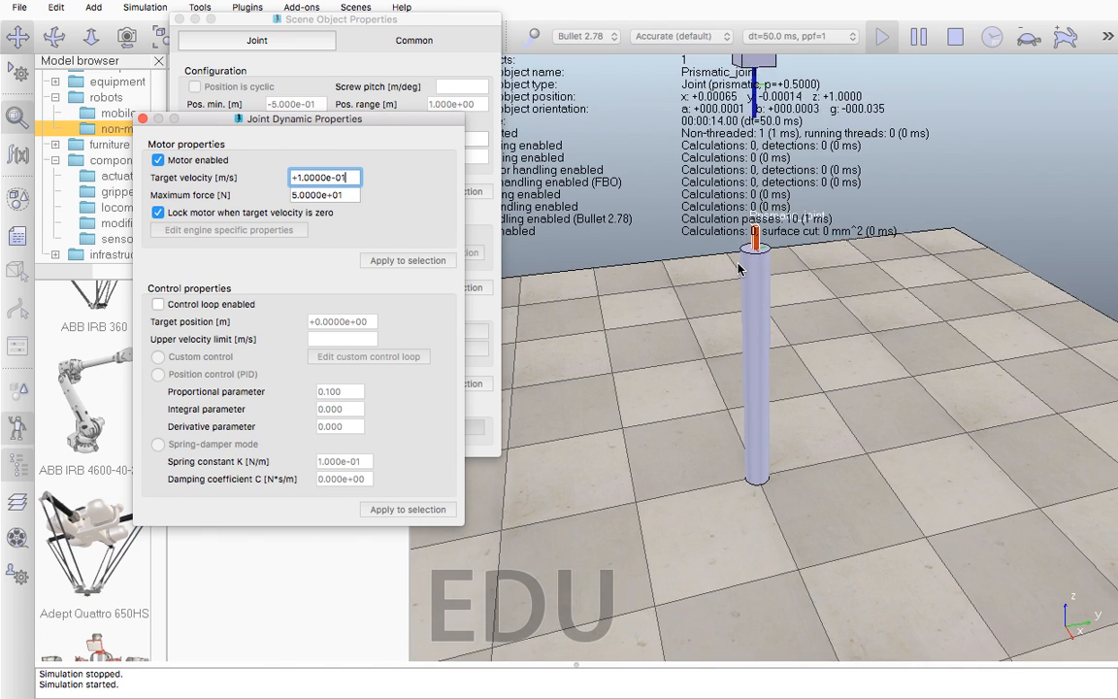
{"action": "left_click", "coordinate": [956, 36]}
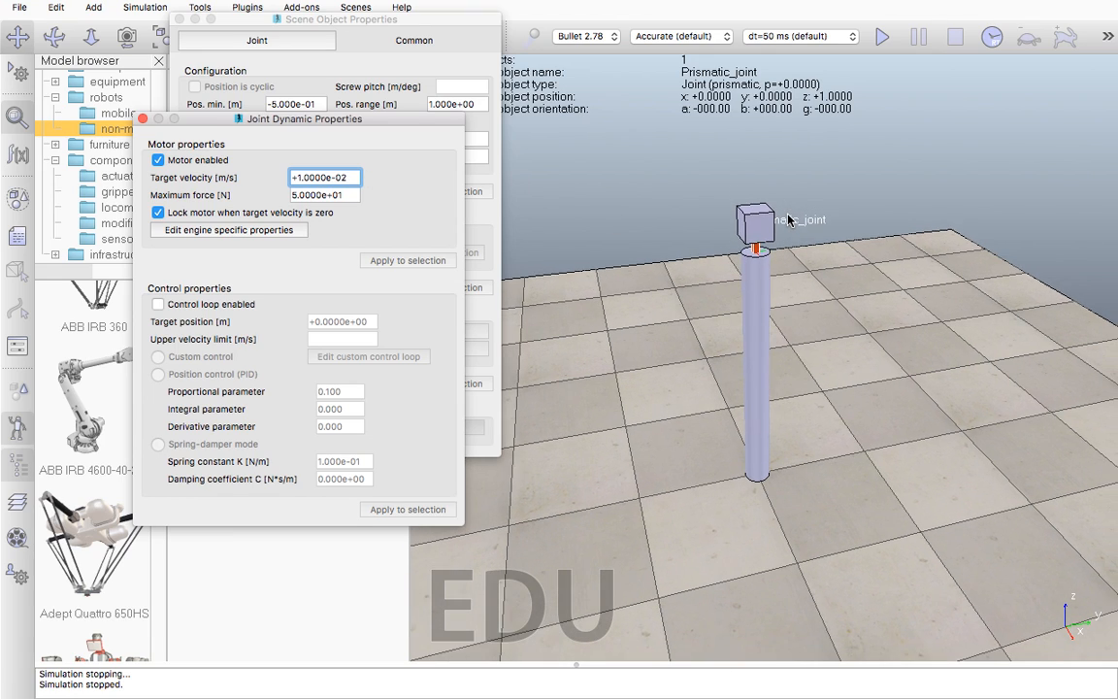
Move the property dialogs clear of the model, set the joint motor's target velocity to 0.001 m/s and close the dynamic properties.
{"action": "left_click", "coordinate": [331, 178]}
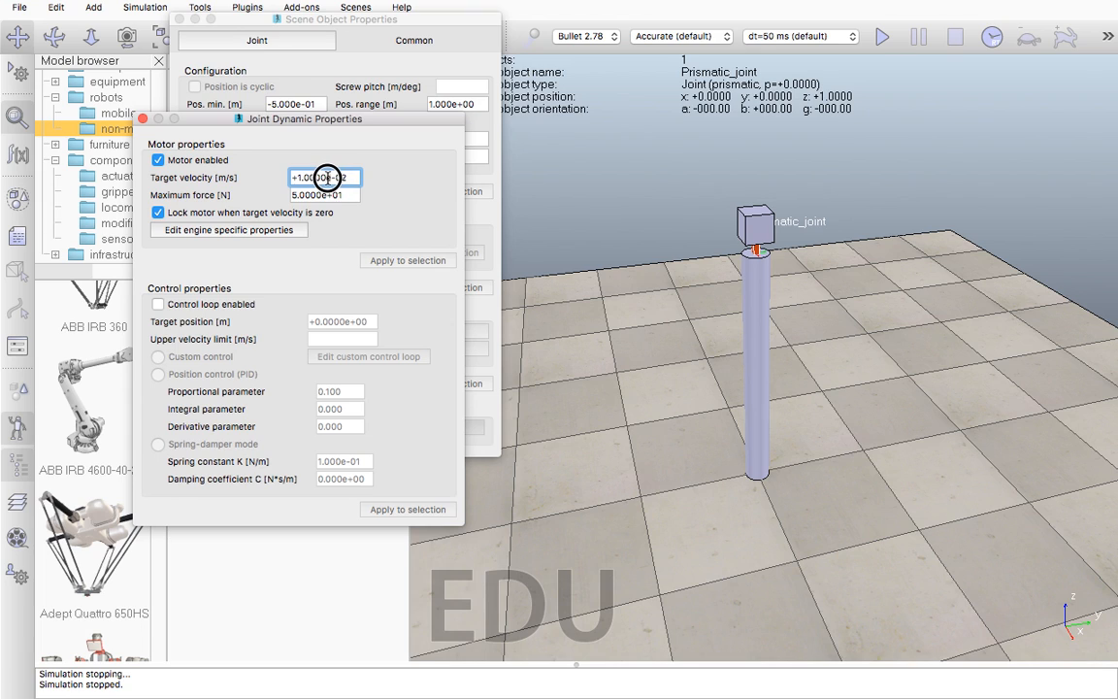
{"action": "left_click_drag", "start_coordinate": [844, 424], "coordinate": [869, 504]}
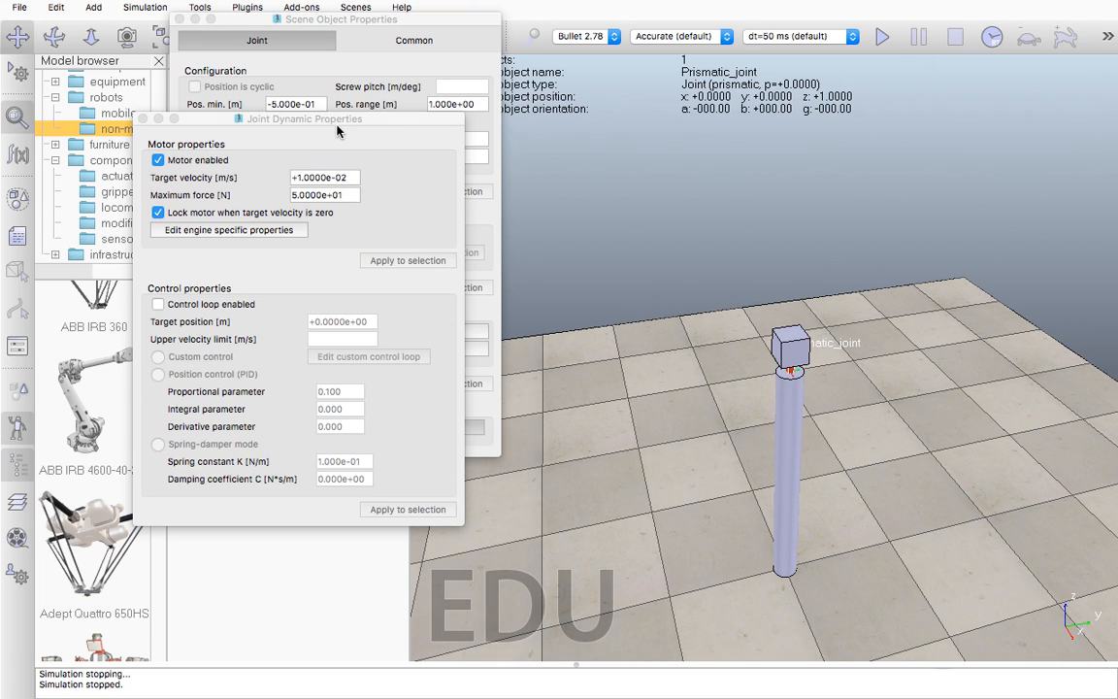
{"action": "left_click_drag", "start_coordinate": [340, 124], "coordinate": [555, 98]}
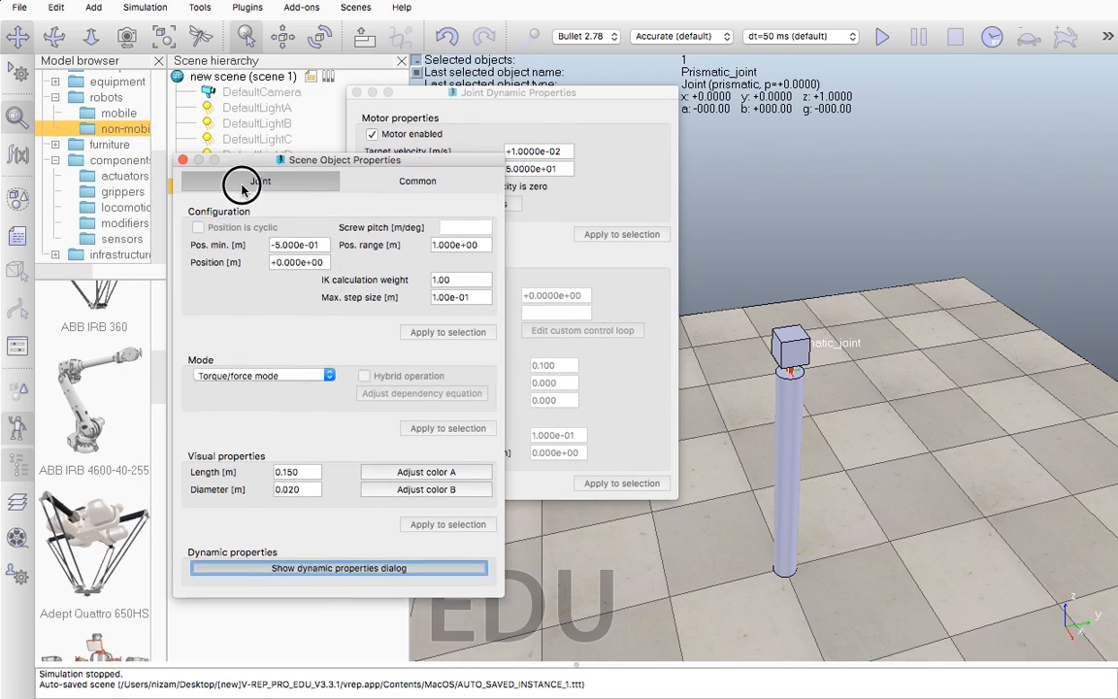
{"action": "left_click_drag", "start_coordinate": [218, 23], "coordinate": [233, 266]}
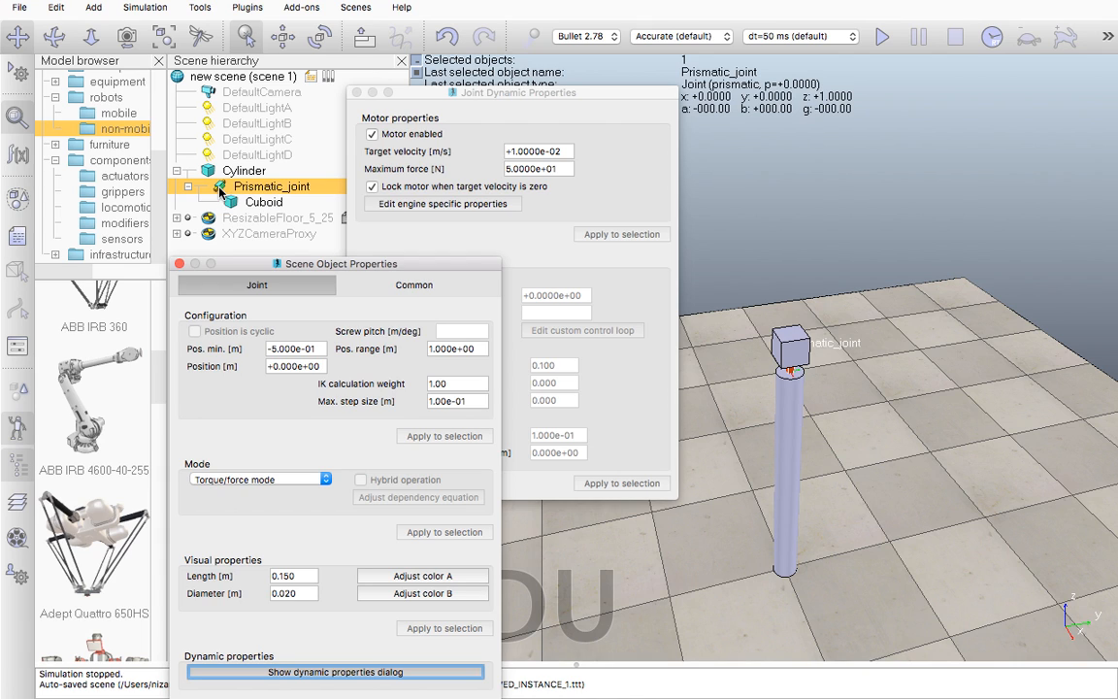
{"action": "left_click_drag", "start_coordinate": [244, 262], "coordinate": [133, 29]}
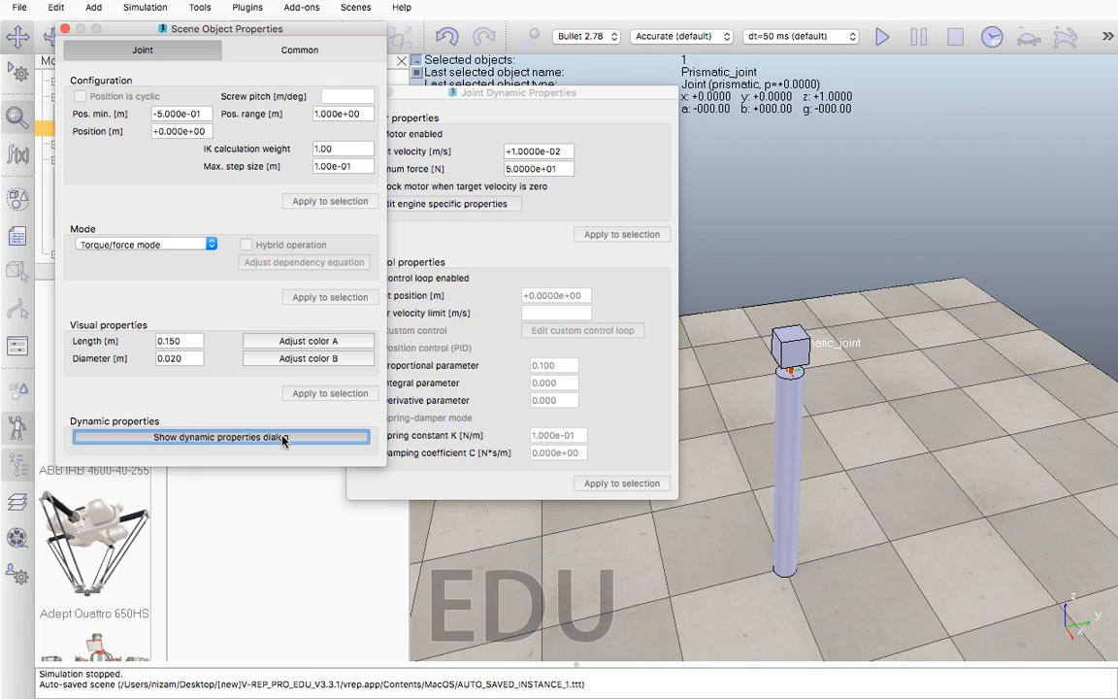
{"action": "left_click", "coordinate": [457, 226]}
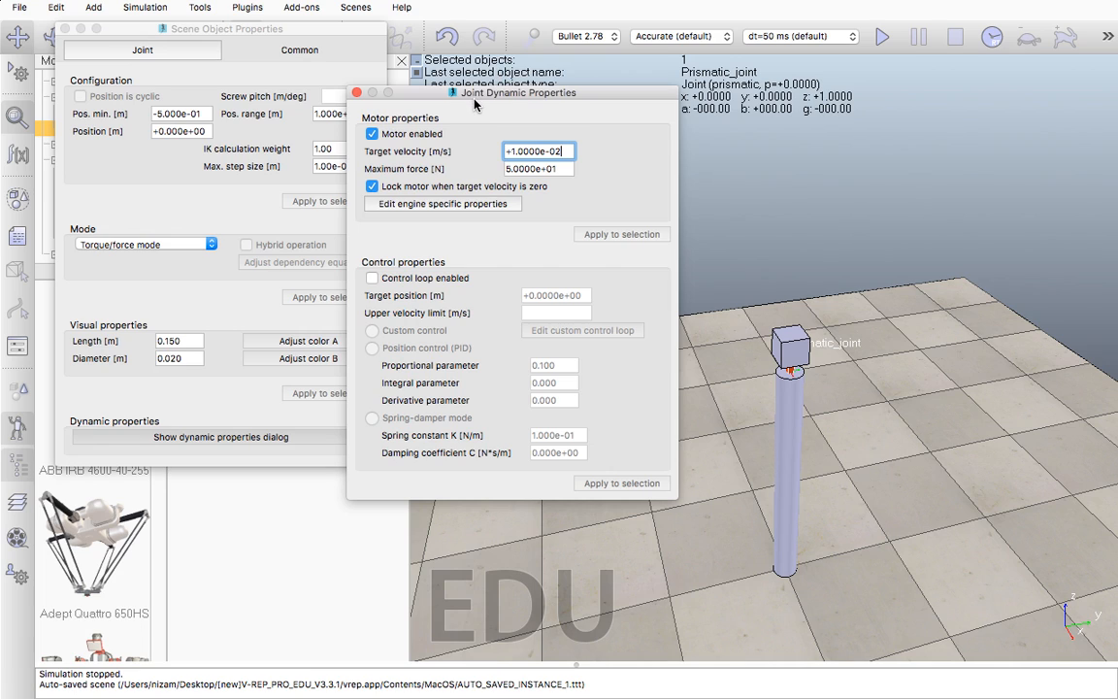
{"action": "left_click_drag", "start_coordinate": [502, 96], "coordinate": [284, 65]}
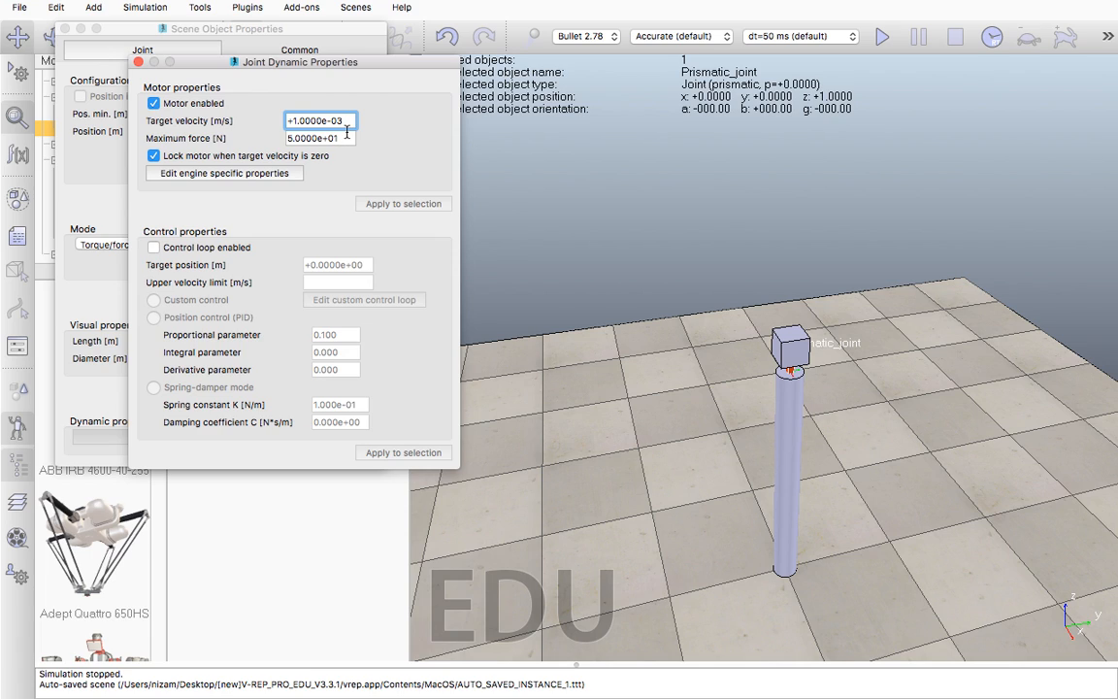
{"action": "left_click", "coordinate": [137, 61]}
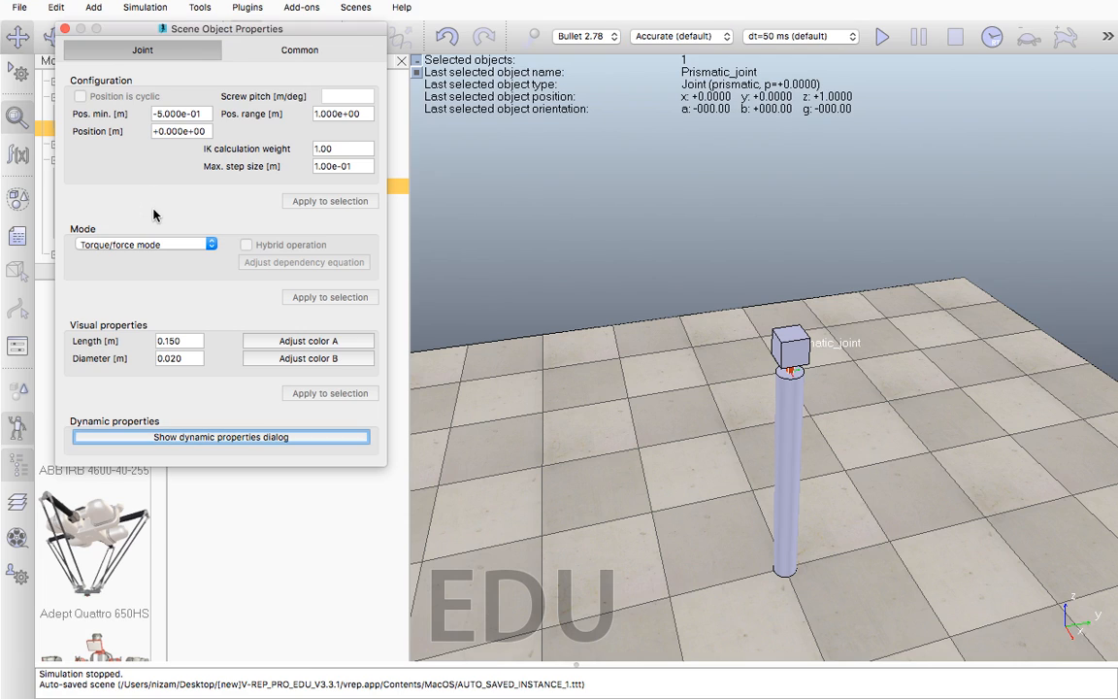
Start the simulation and watch the cuboid's slow motion above the cylinder up close.
{"action": "left_click", "coordinate": [880, 37]}
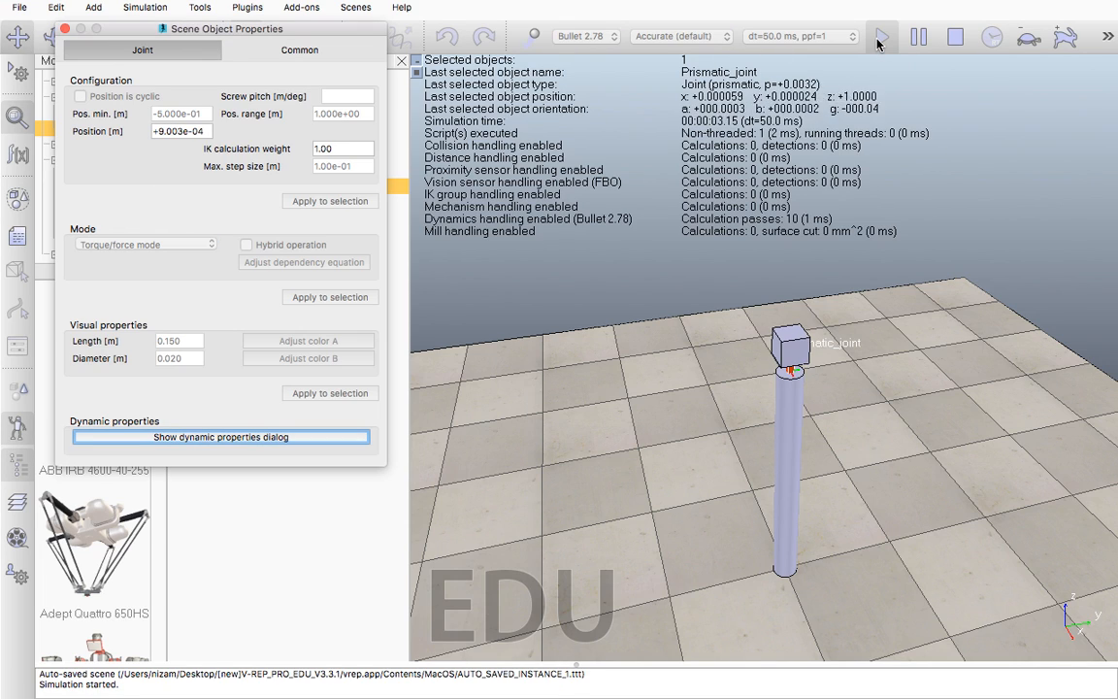
{"action": "scroll", "coordinate": [786, 349], "scroll_direction": "up", "scroll_amount": 6}
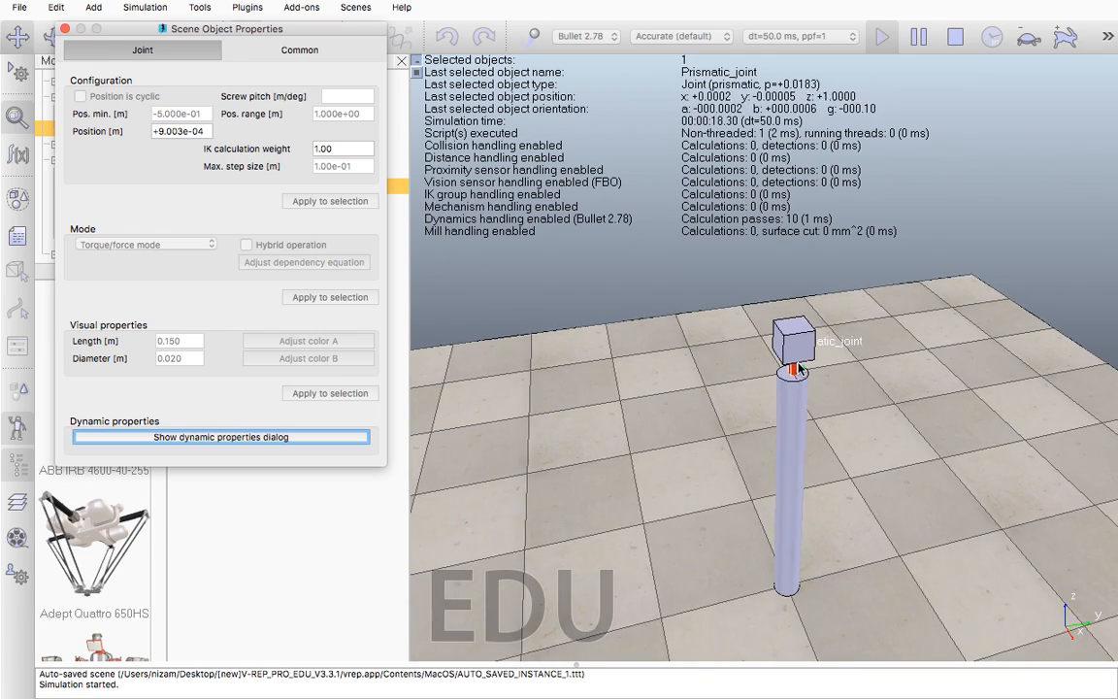
Examine the moving prismatic joint up close, stop the simulation and close the joint's properties.
{"action": "scroll", "coordinate": [799, 369], "scroll_direction": "up", "scroll_amount": 4}
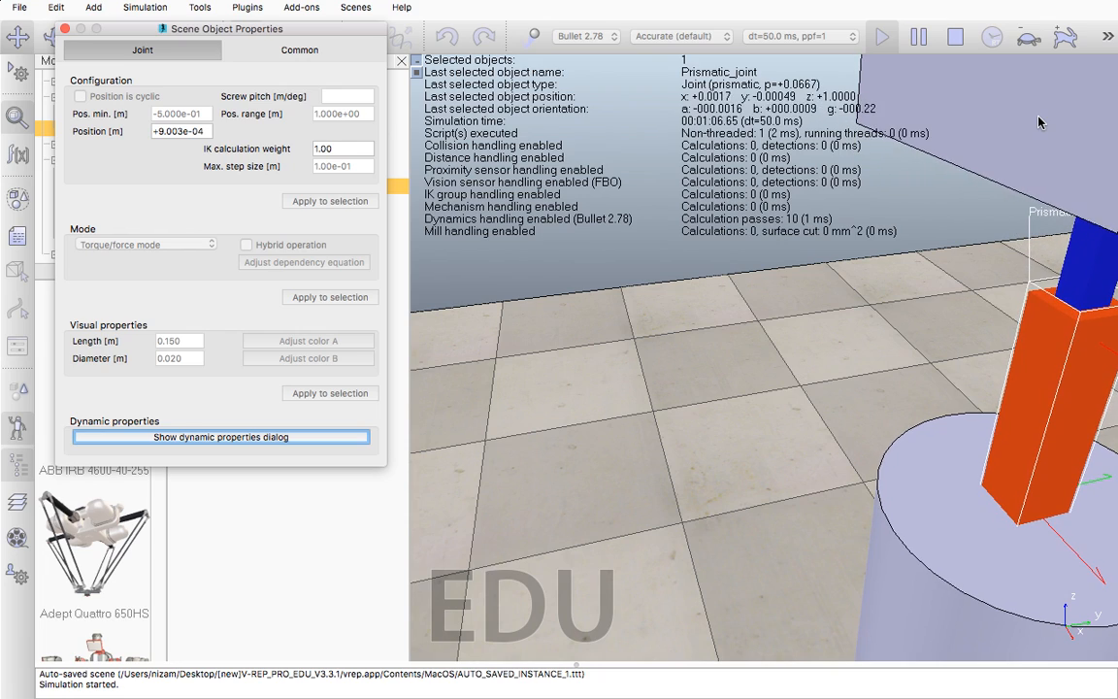
{"action": "scroll", "coordinate": [1037, 115], "scroll_direction": "down", "scroll_amount": 3}
{"action": "scroll", "coordinate": [1037, 116], "scroll_direction": "down", "scroll_amount": 5}
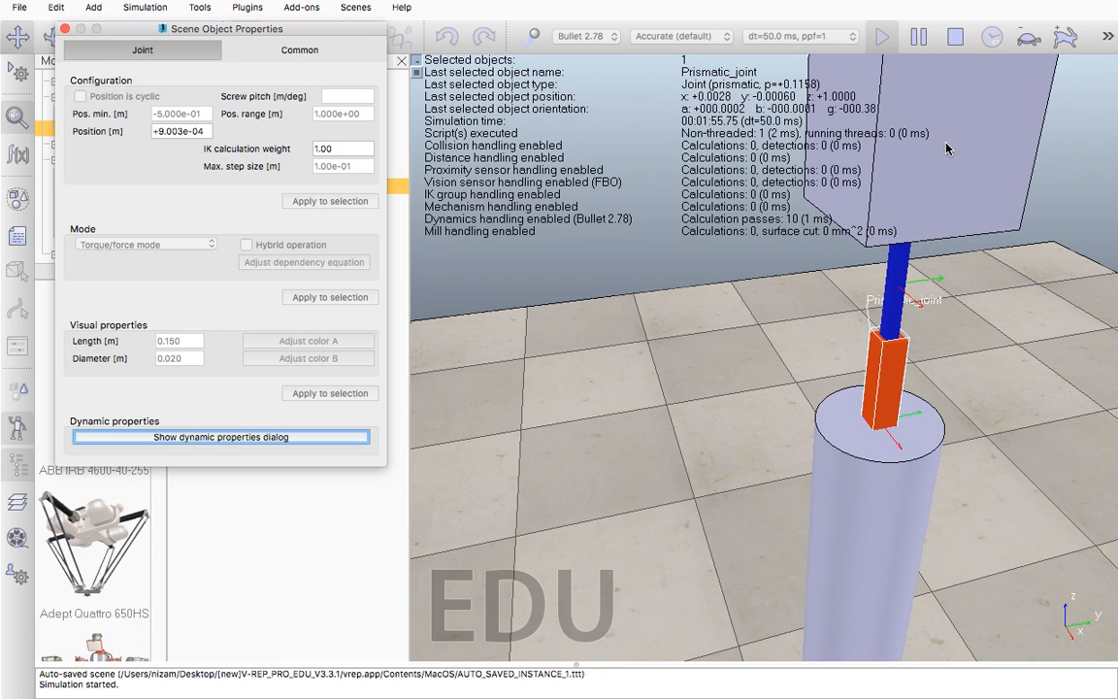
{"action": "left_click", "coordinate": [955, 36]}
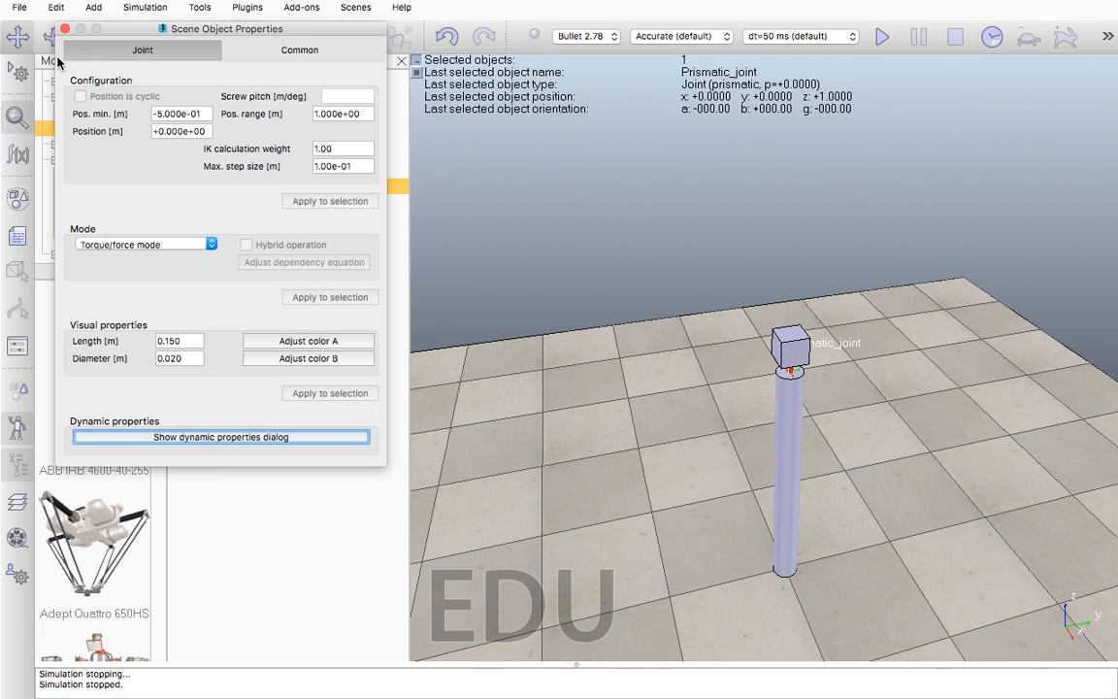
{"action": "left_click", "coordinate": [64, 29]}
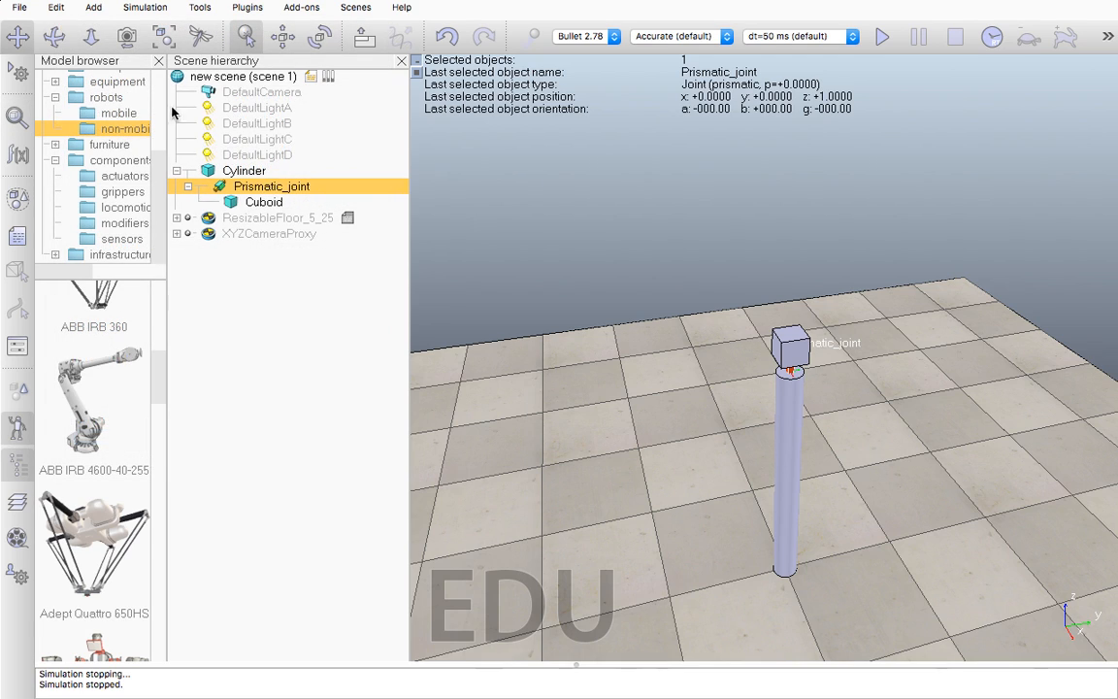
Review the types of associated child script that can be added to the prismatic joint.
{"action": "right_click", "coordinate": [220, 191]}
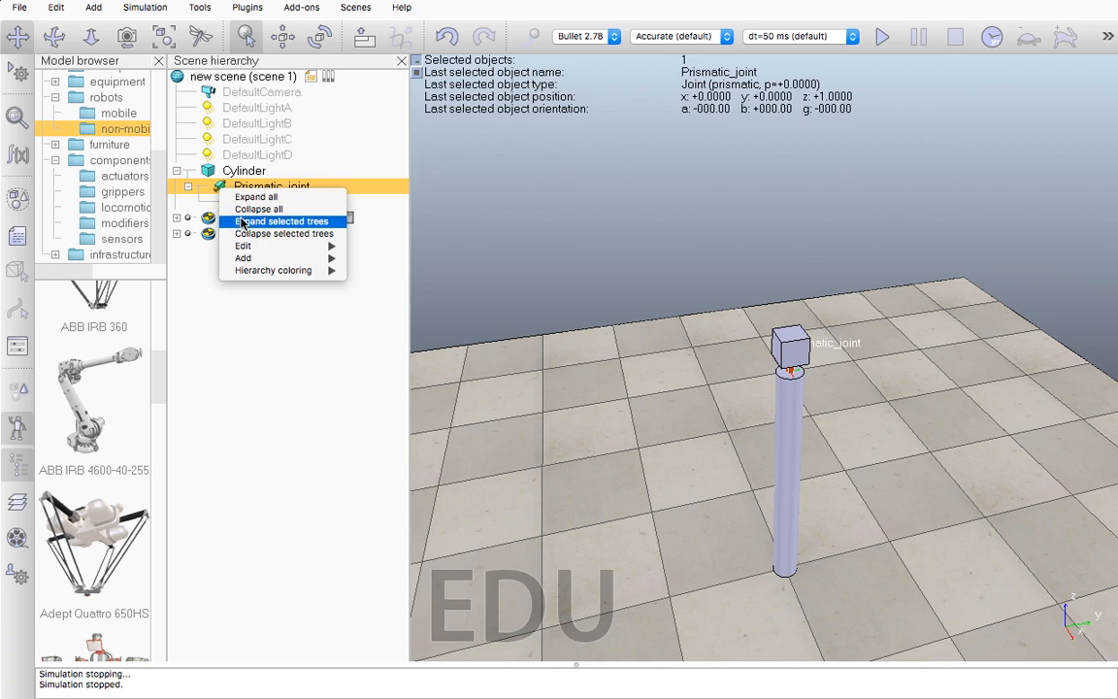
{"action": "left_click", "coordinate": [222, 187]}
{"action": "right_click", "coordinate": [221, 187]}
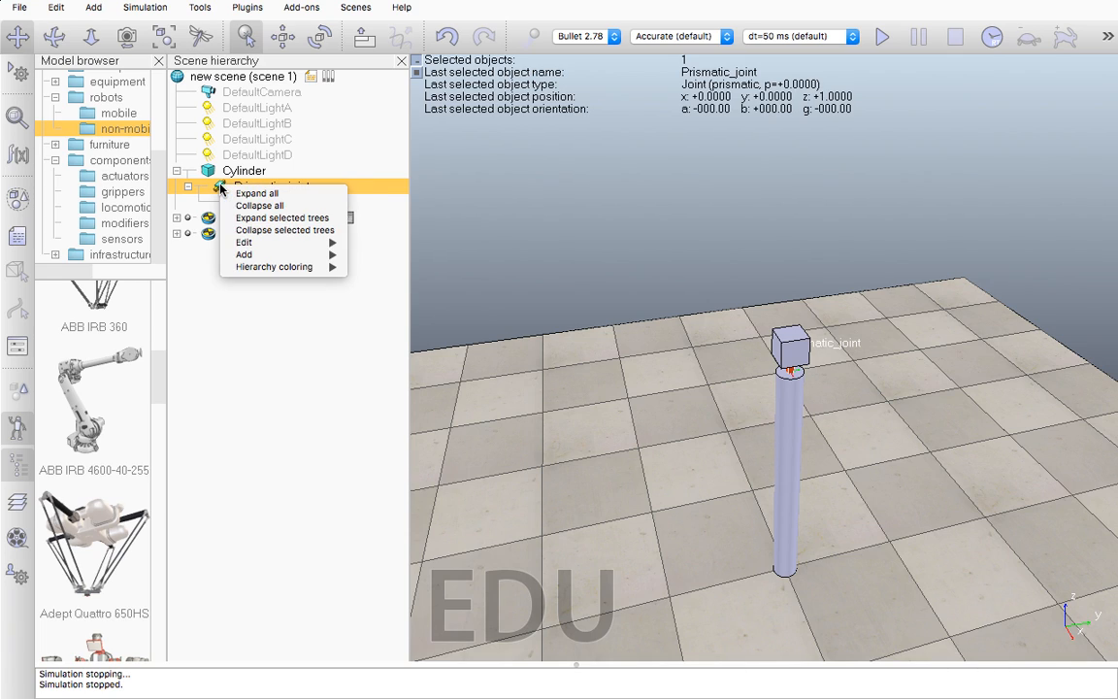
{"action": "mouse_move", "coordinate": [250, 255]}
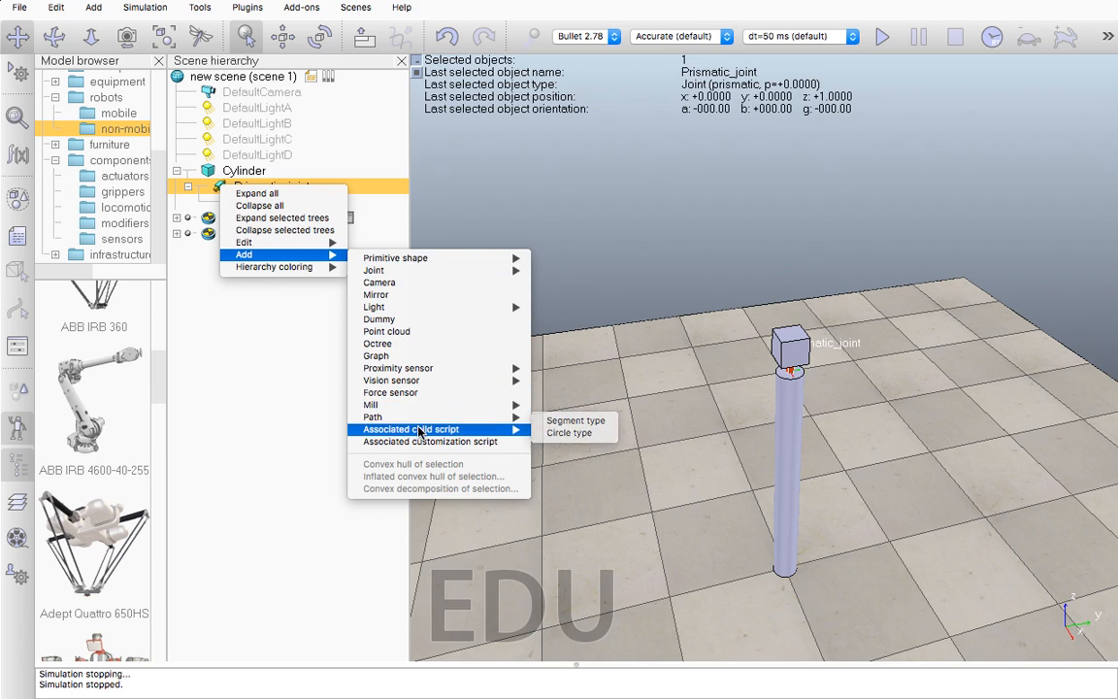
{"action": "mouse_move", "coordinate": [438, 430]}
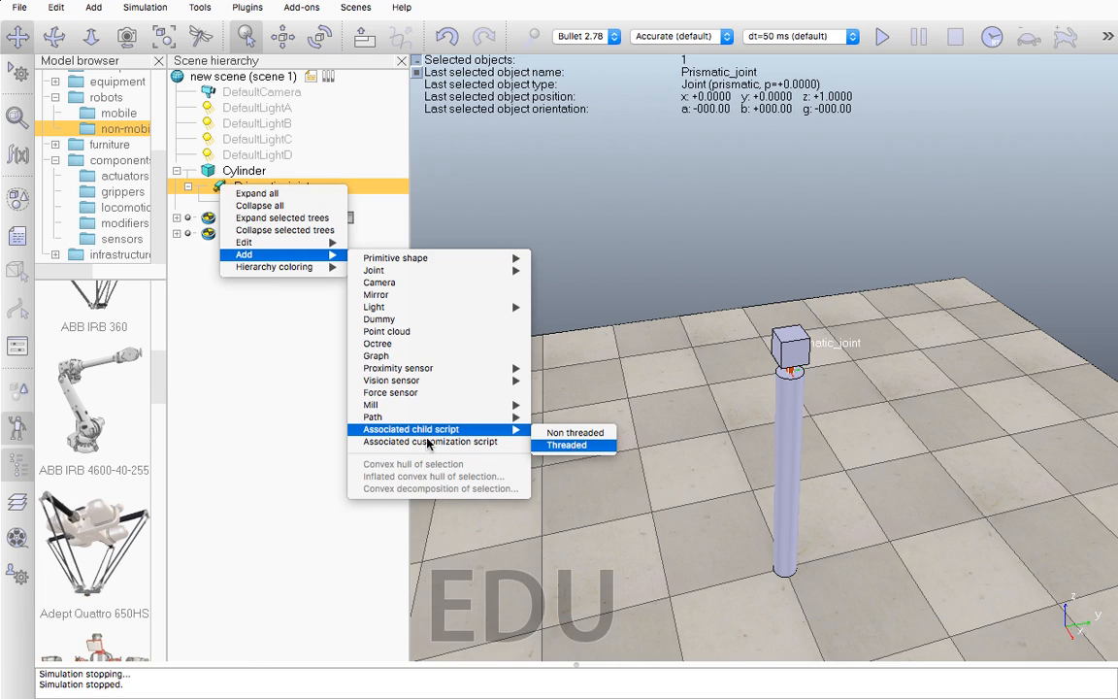
{"action": "left_click", "coordinate": [203, 417]}
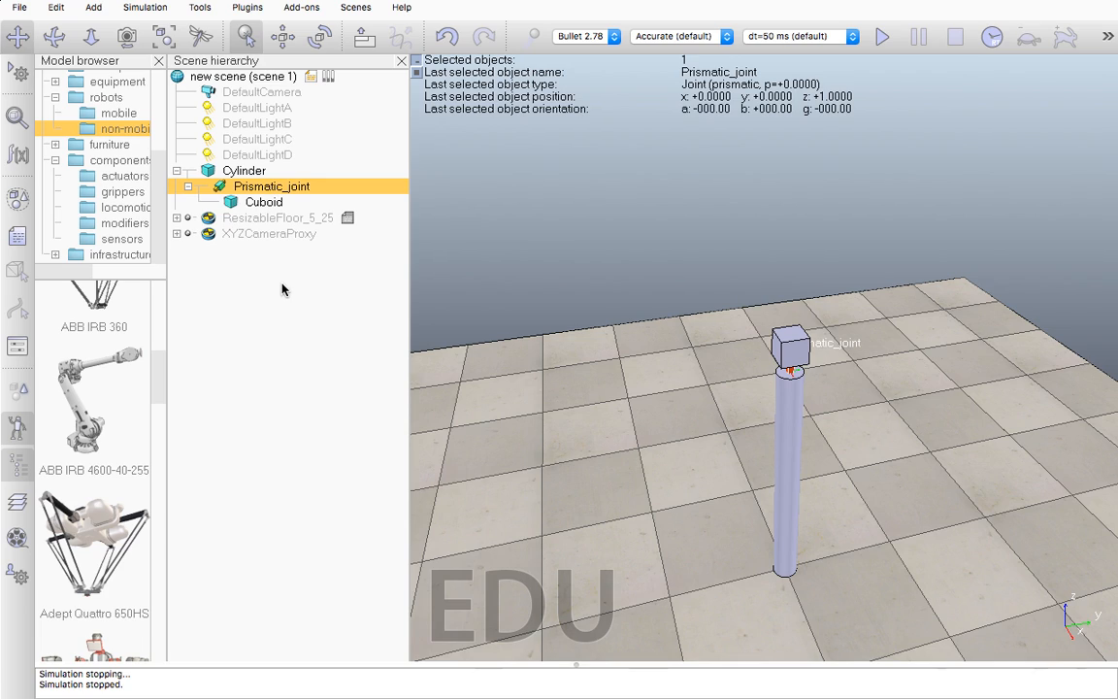
View the prismatic joint's position settings and its orientation settings, closing each afterward.
{"action": "left_click", "coordinate": [284, 40]}
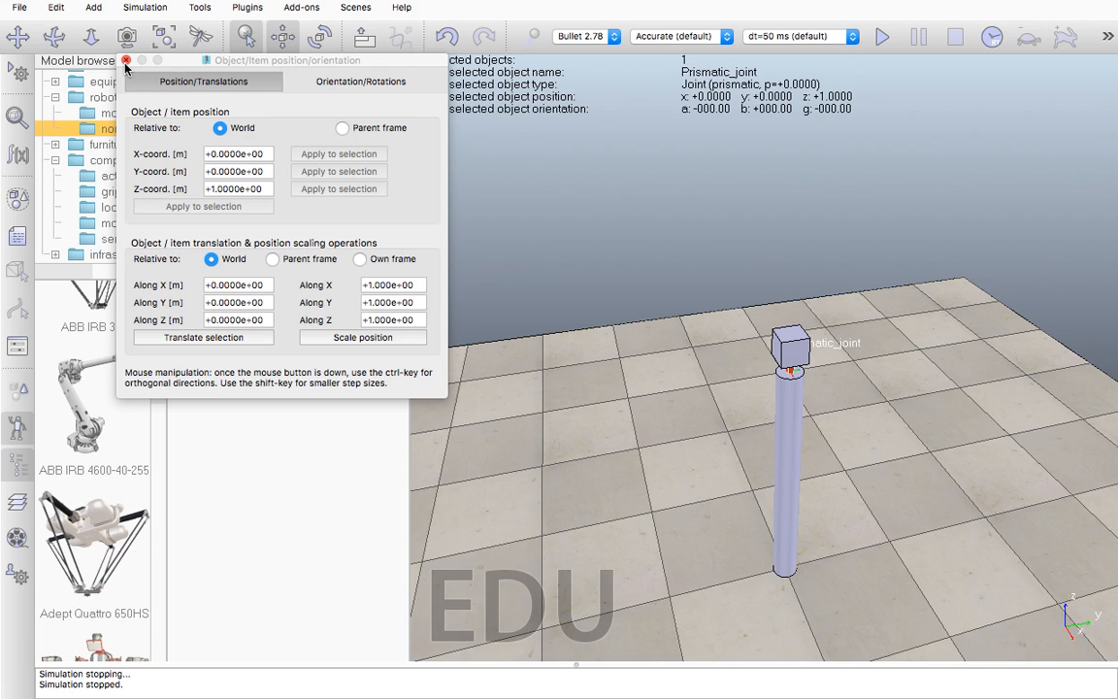
{"action": "left_click", "coordinate": [127, 61]}
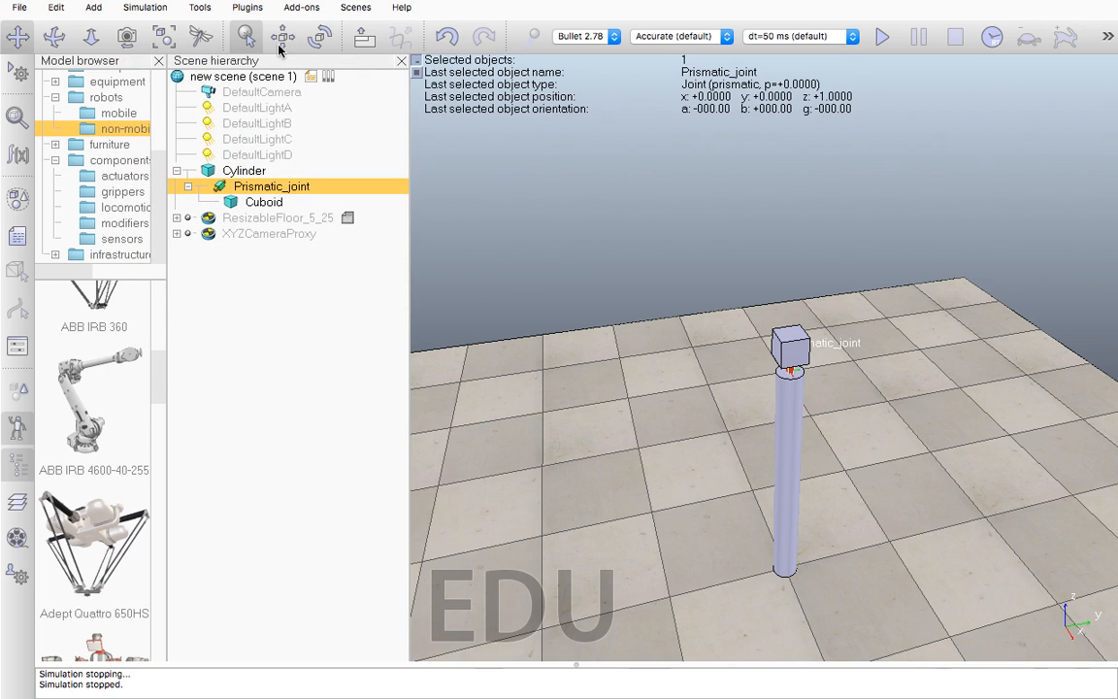
{"action": "left_click", "coordinate": [320, 41]}
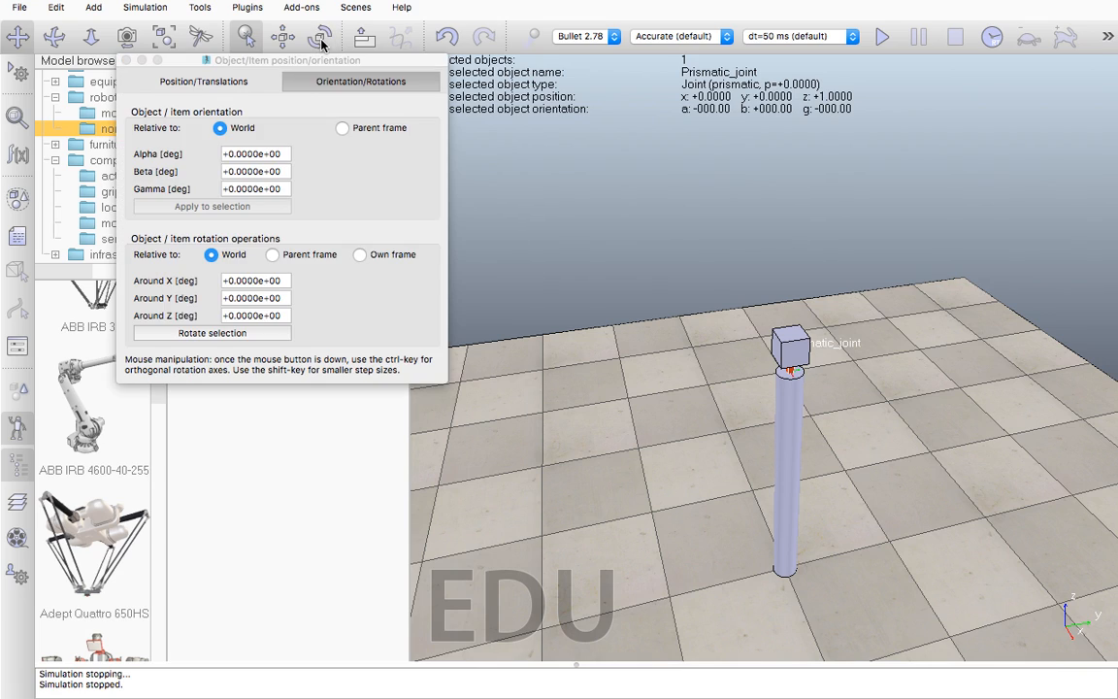
{"action": "left_click", "coordinate": [127, 61]}
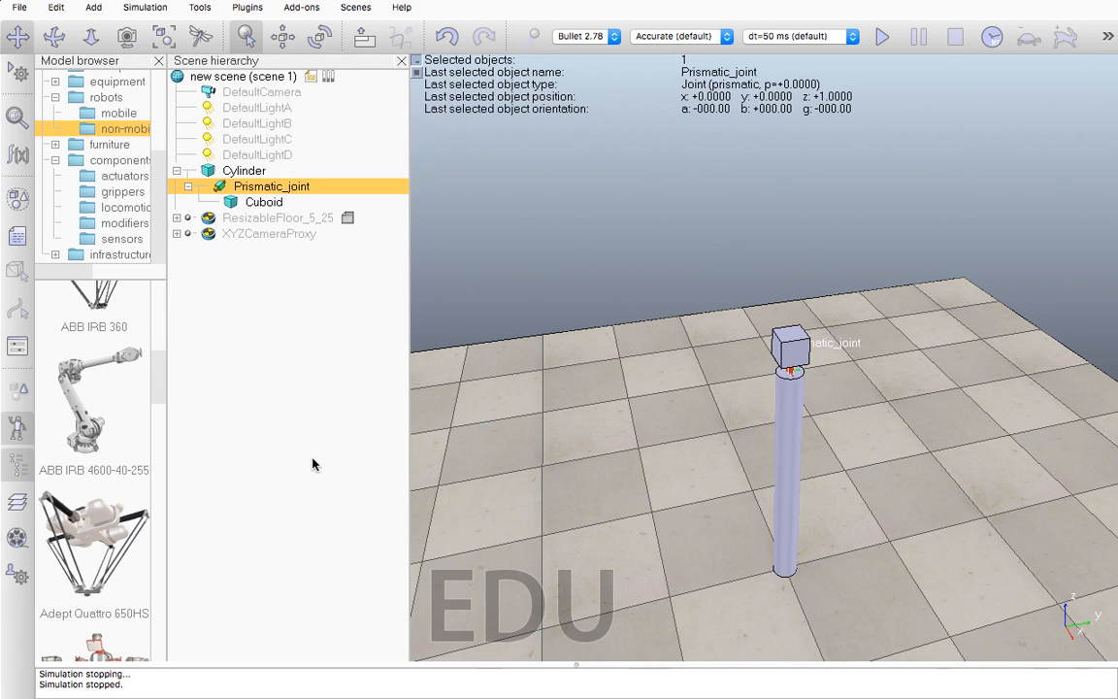
Rotate the cuboid freehand by about 55 degrees around the vertical axis.
{"action": "left_click", "coordinate": [259, 248]}
{"action": "left_click", "coordinate": [259, 206]}
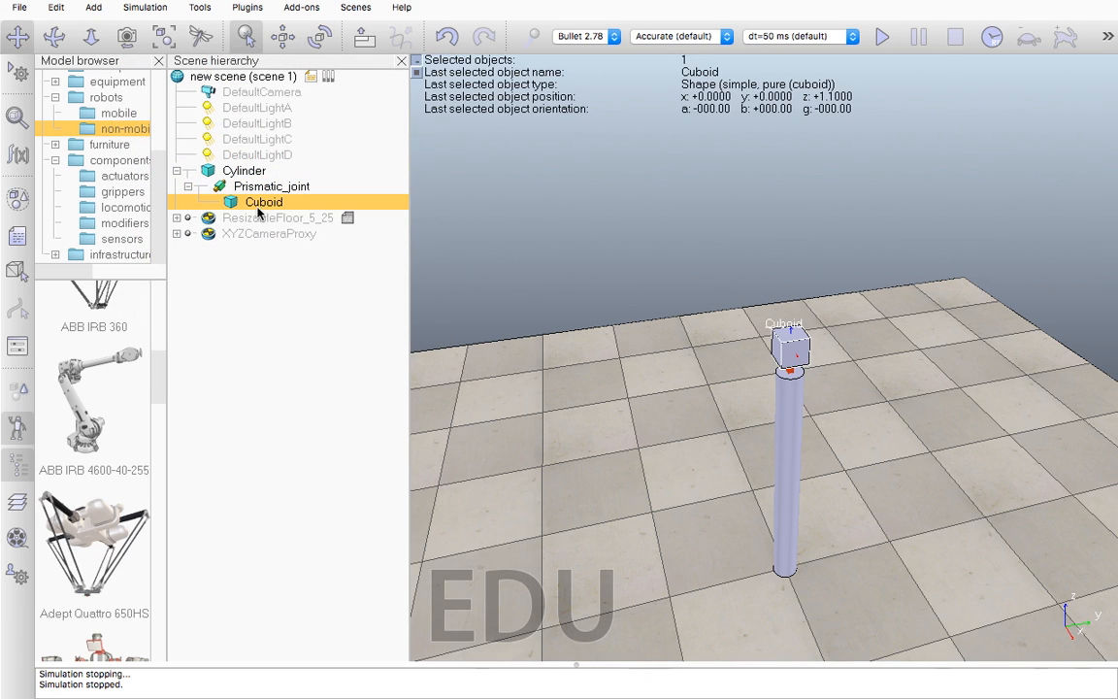
{"action": "left_click", "coordinate": [321, 38]}
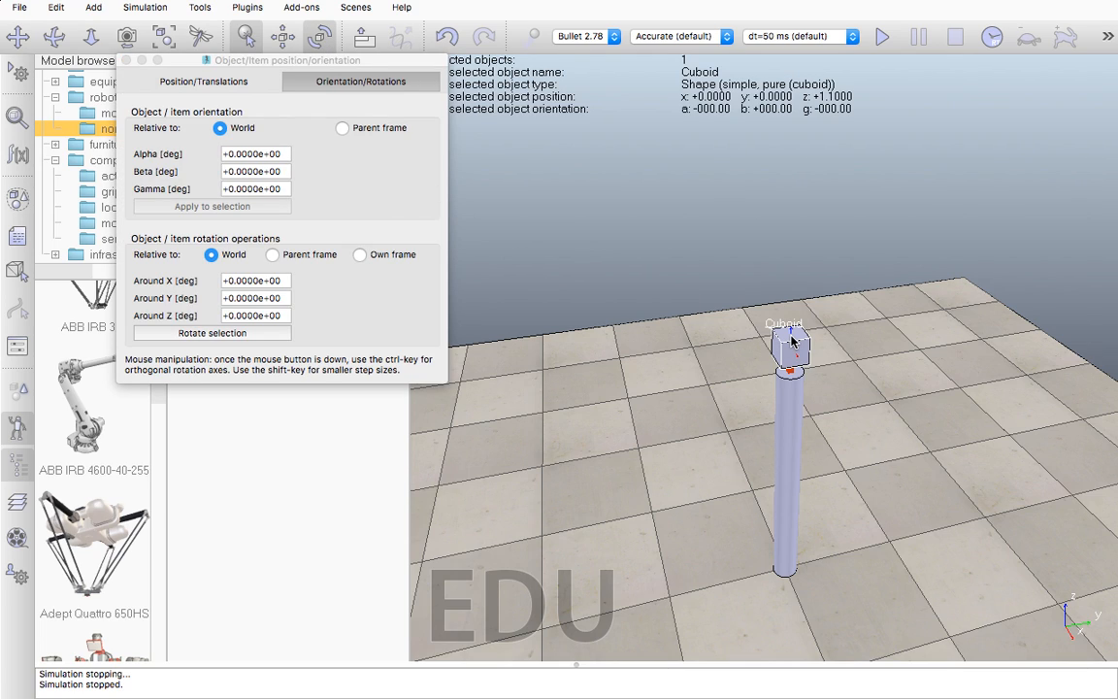
{"action": "left_click_drag", "start_coordinate": [791, 339], "coordinate": [885, 338]}
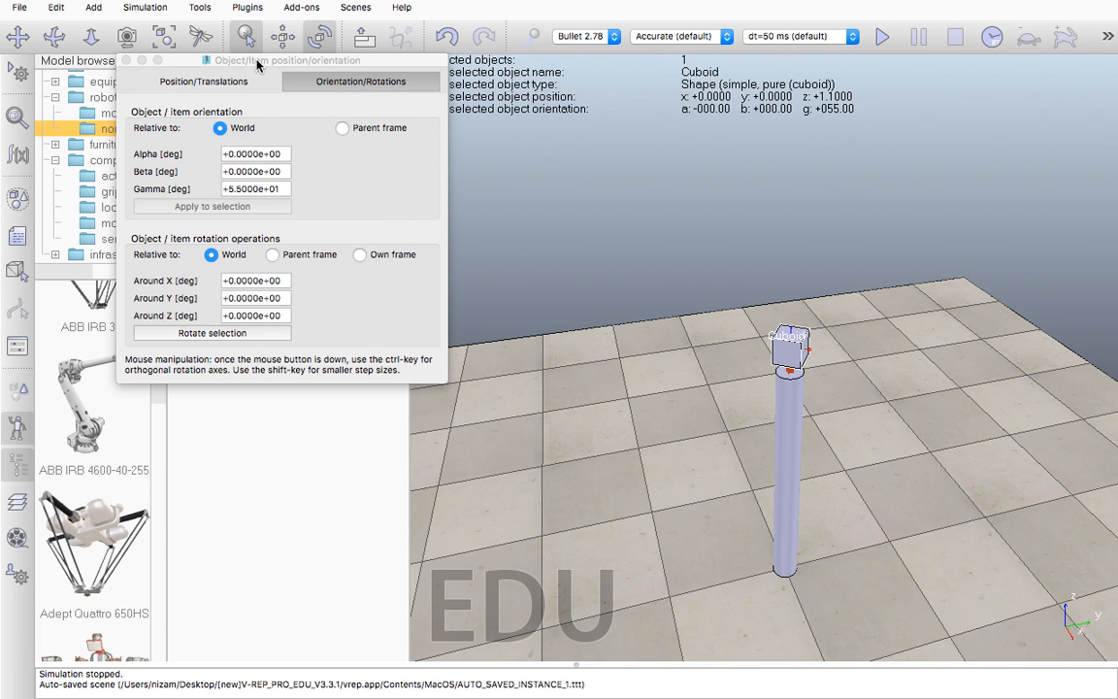
Set the cuboid's gamma orientation relative to the world to 0 degrees.
{"action": "left_click_drag", "start_coordinate": [257, 65], "coordinate": [339, 92]}
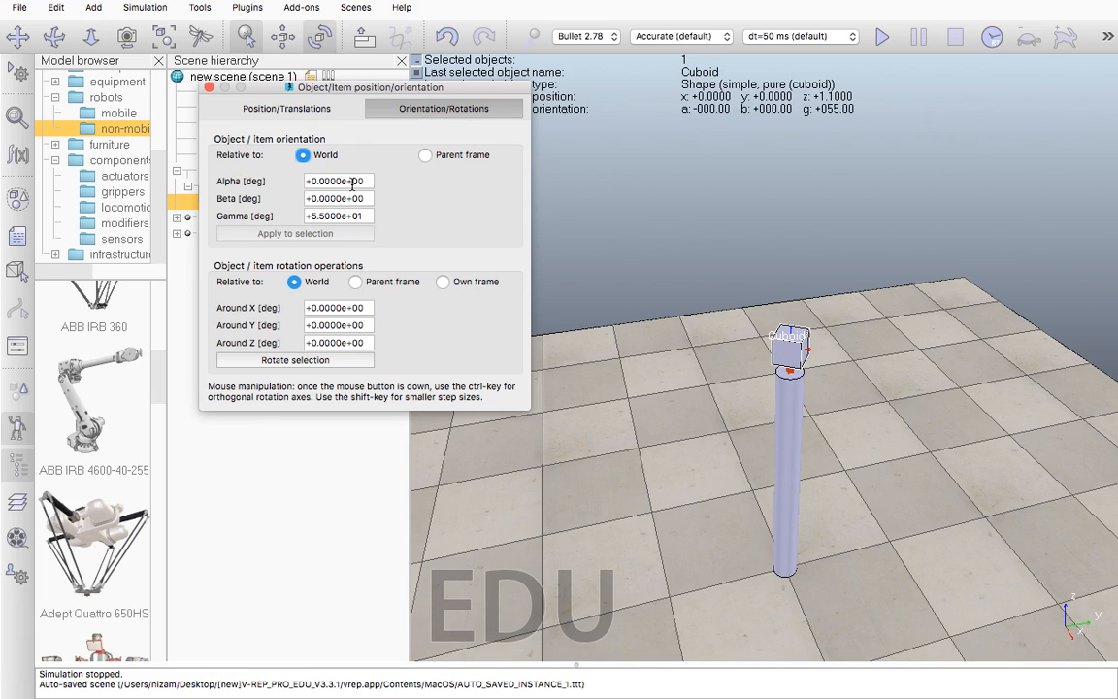
{"action": "left_click", "coordinate": [344, 215]}
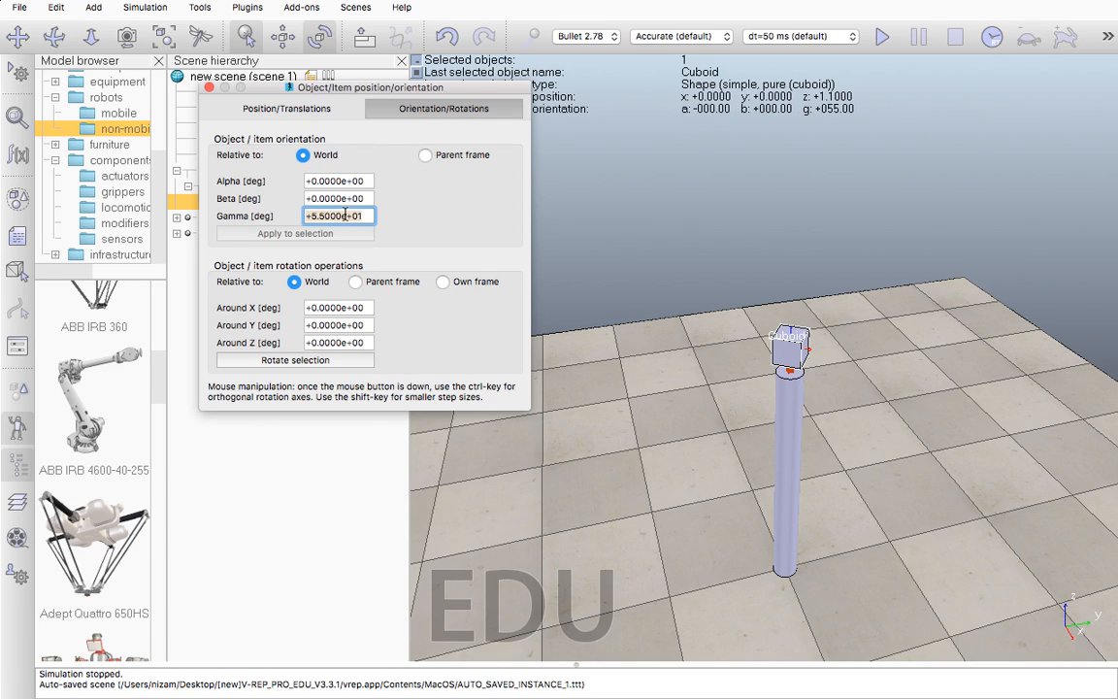
{"action": "type", "text": "0"}
{"action": "key", "text": "Return"}
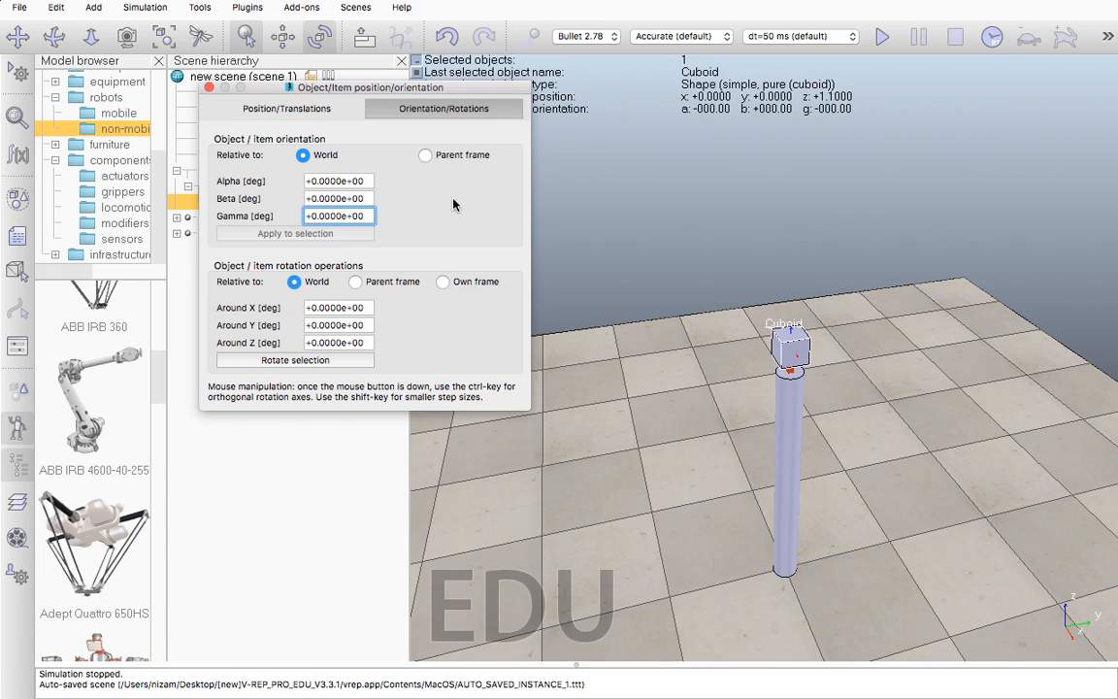
Rotate the cuboid 20 degrees around the X axis of its own frame.
{"action": "left_click", "coordinate": [302, 155]}
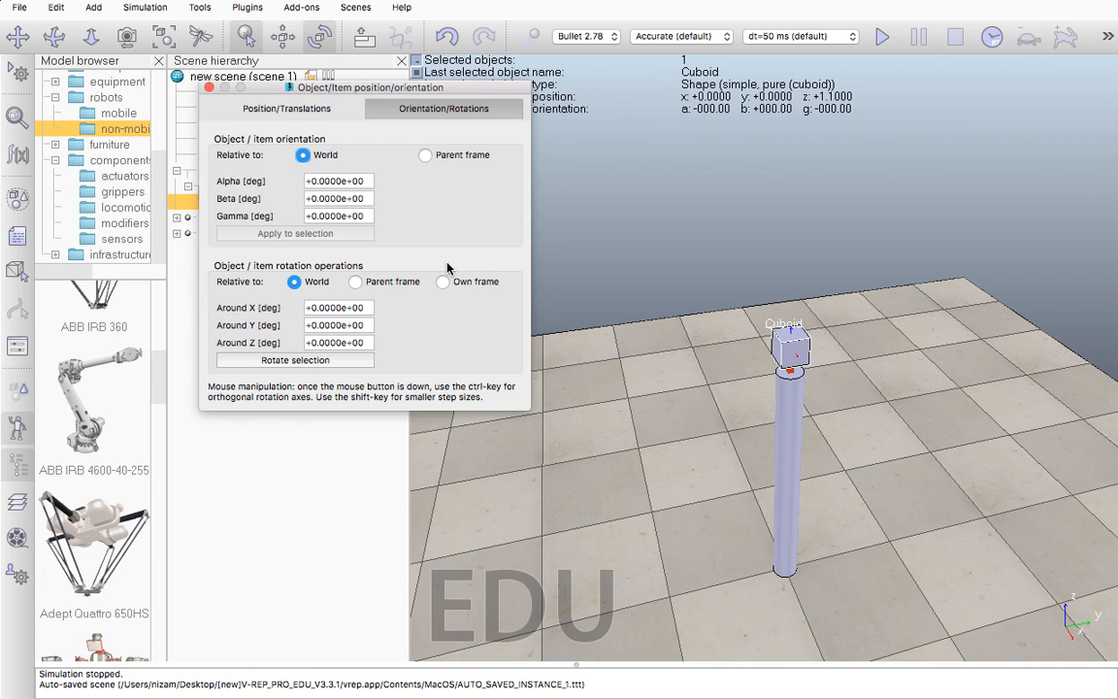
{"action": "left_click", "coordinate": [471, 282]}
{"action": "left_click", "coordinate": [351, 308]}
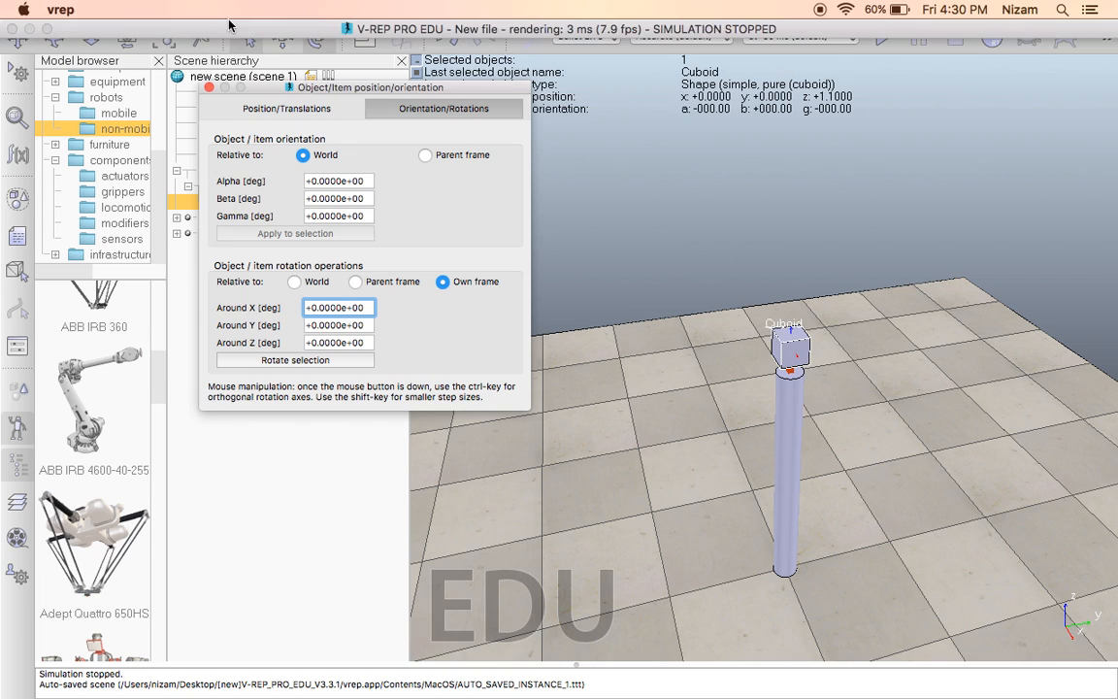
{"action": "left_click", "coordinate": [163, 39]}
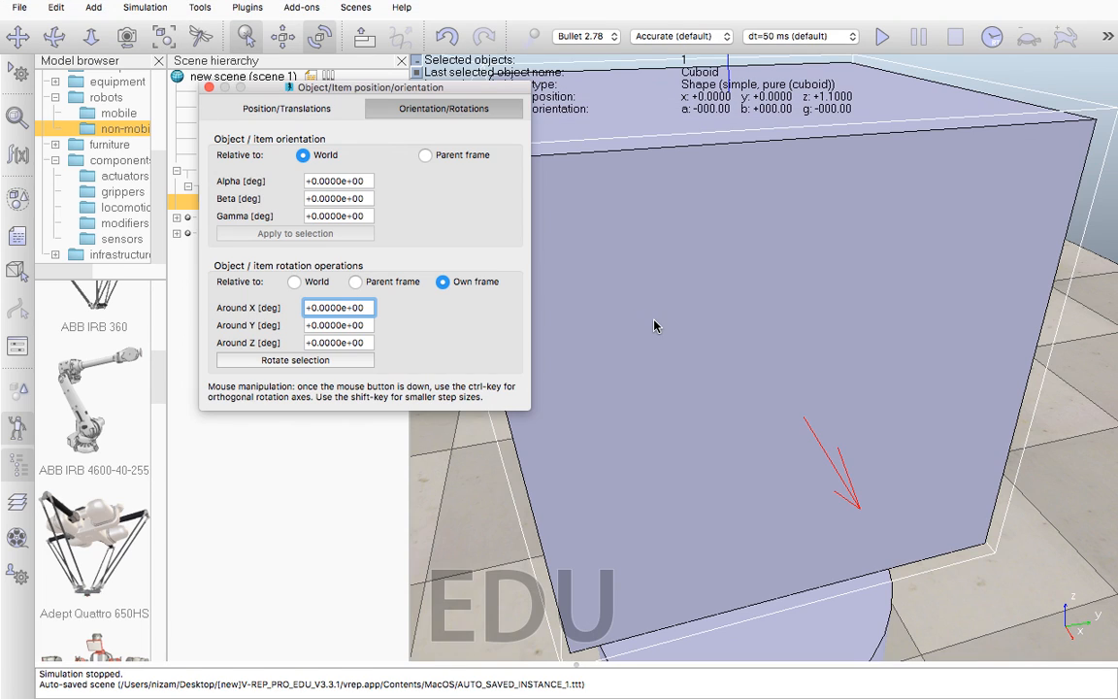
{"action": "scroll", "coordinate": [588, 324], "scroll_direction": "down", "scroll_amount": 5}
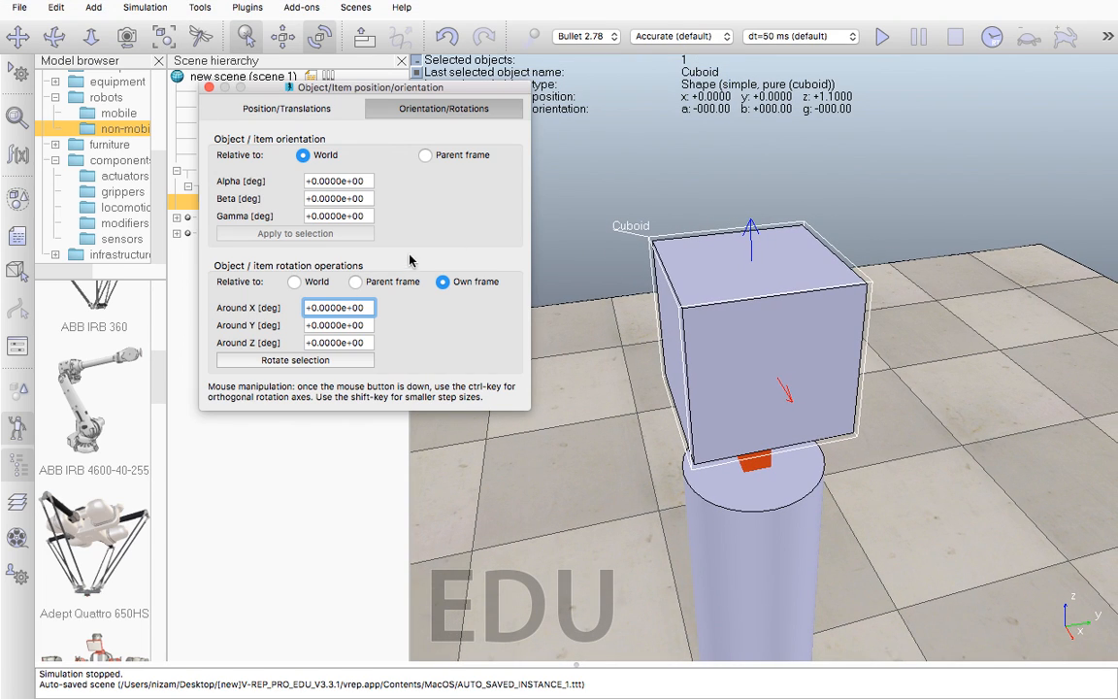
{"action": "double_click", "coordinate": [333, 308]}
{"action": "key", "text": "BackSpace"}
{"action": "left_click", "coordinate": [302, 363]}
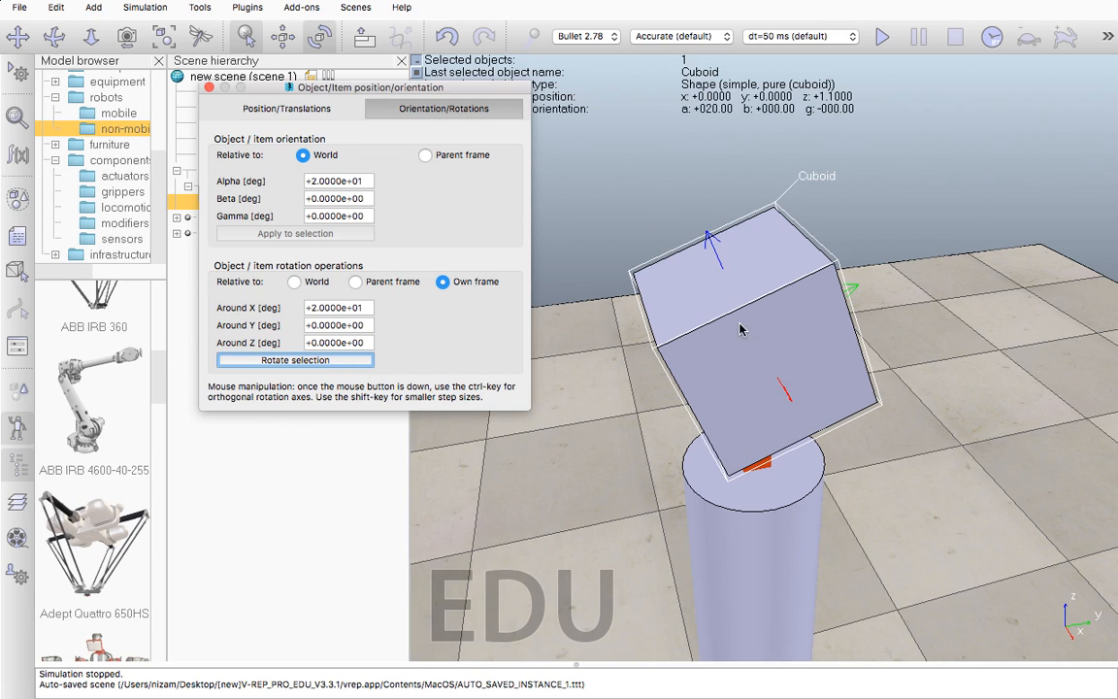
Repeat the 20-degree rotation around the cuboid's own X axis until its alpha orientation is -20 degrees.
{"action": "left_click", "coordinate": [355, 363]}
{"action": "left_click", "coordinate": [355, 363]}
{"action": "left_click", "coordinate": [355, 363]}
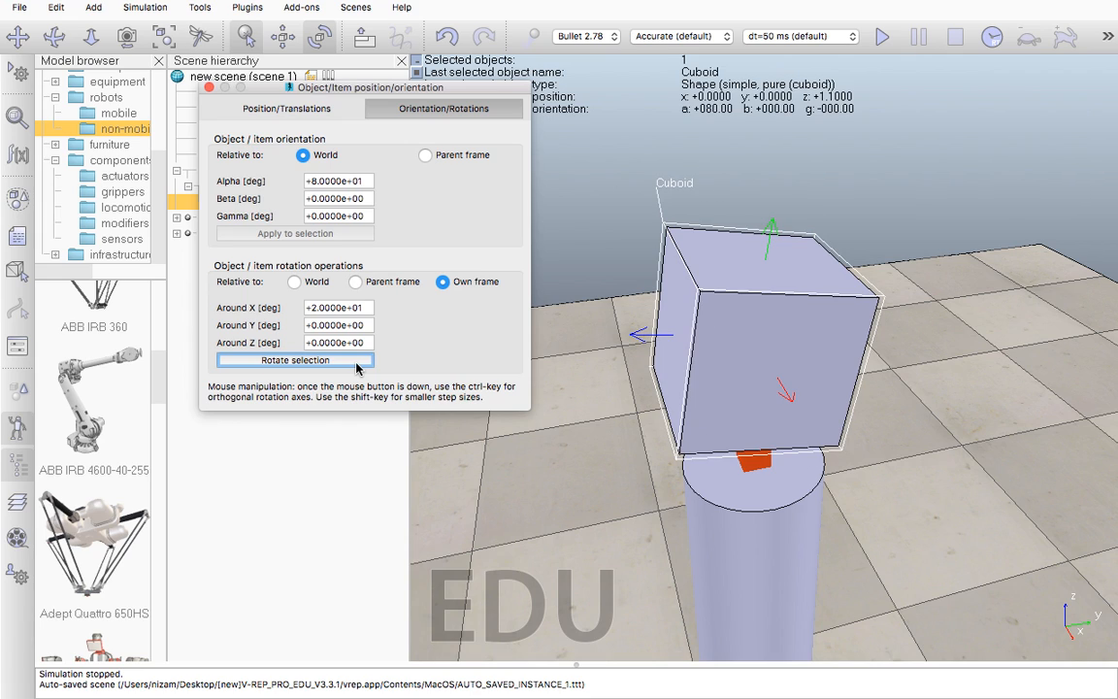
{"action": "left_click", "coordinate": [355, 362]}
{"action": "left_click", "coordinate": [355, 363]}
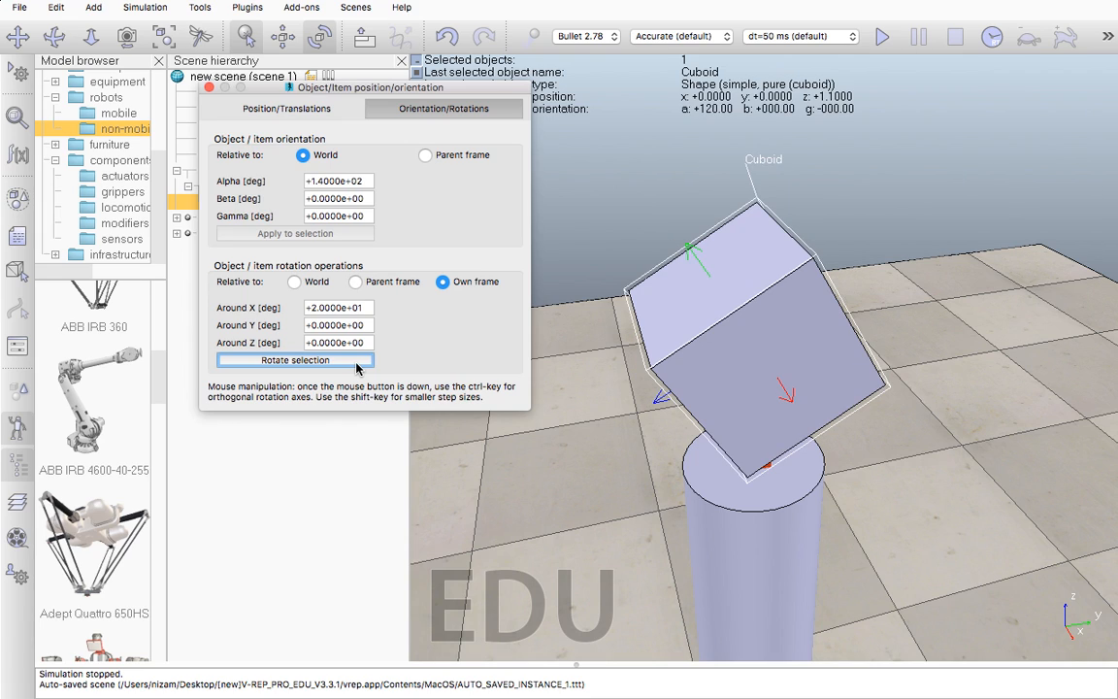
{"action": "left_click", "coordinate": [355, 363]}
{"action": "left_click", "coordinate": [355, 363]}
{"action": "left_click", "coordinate": [355, 363]}
{"action": "left_click", "coordinate": [355, 363]}
{"action": "left_click", "coordinate": [355, 363]}
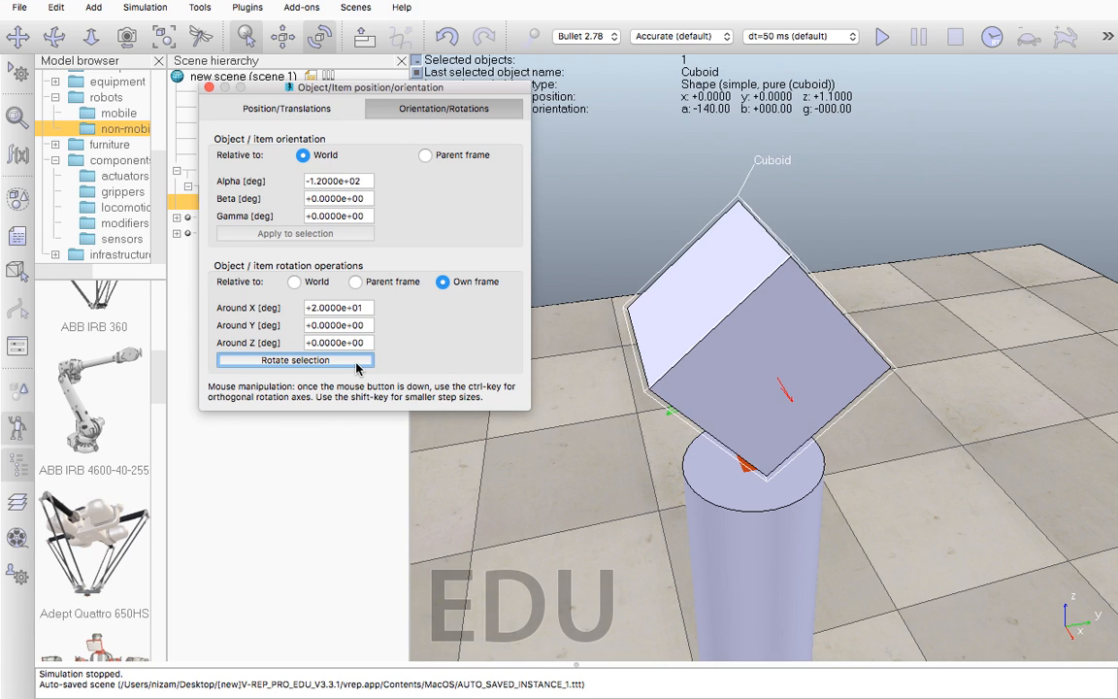
{"action": "left_click", "coordinate": [355, 363]}
{"action": "left_click", "coordinate": [355, 363]}
{"action": "left_click", "coordinate": [355, 363]}
{"action": "left_click", "coordinate": [355, 363]}
{"action": "left_click", "coordinate": [355, 363]}
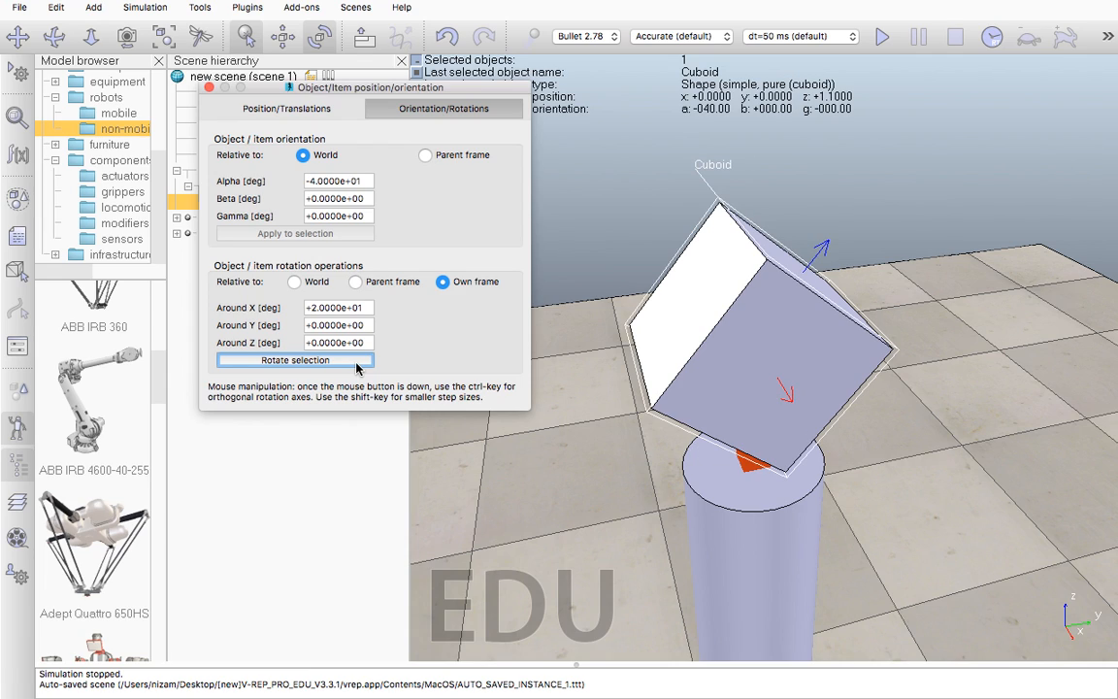
{"action": "left_click", "coordinate": [355, 363]}
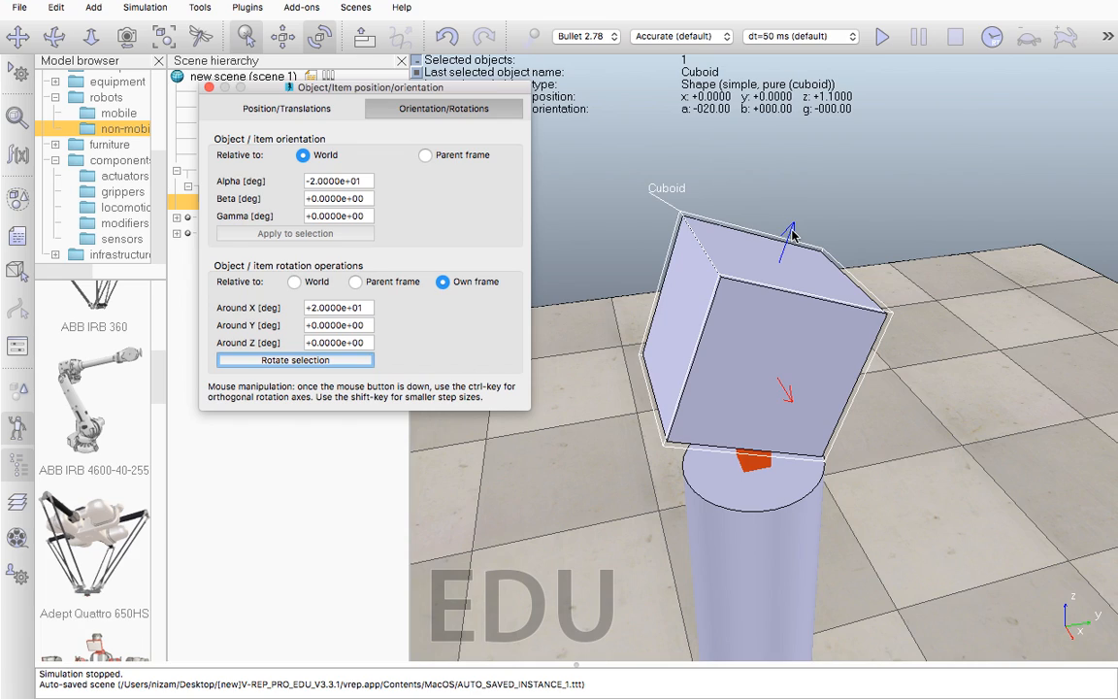
Set the X rotation to 0 and rotate the cuboid 30 degrees around its own Z axis.
{"action": "left_click", "coordinate": [354, 308]}
{"action": "triple_click", "coordinate": [354, 309]}
{"action": "type", "text": "0"}
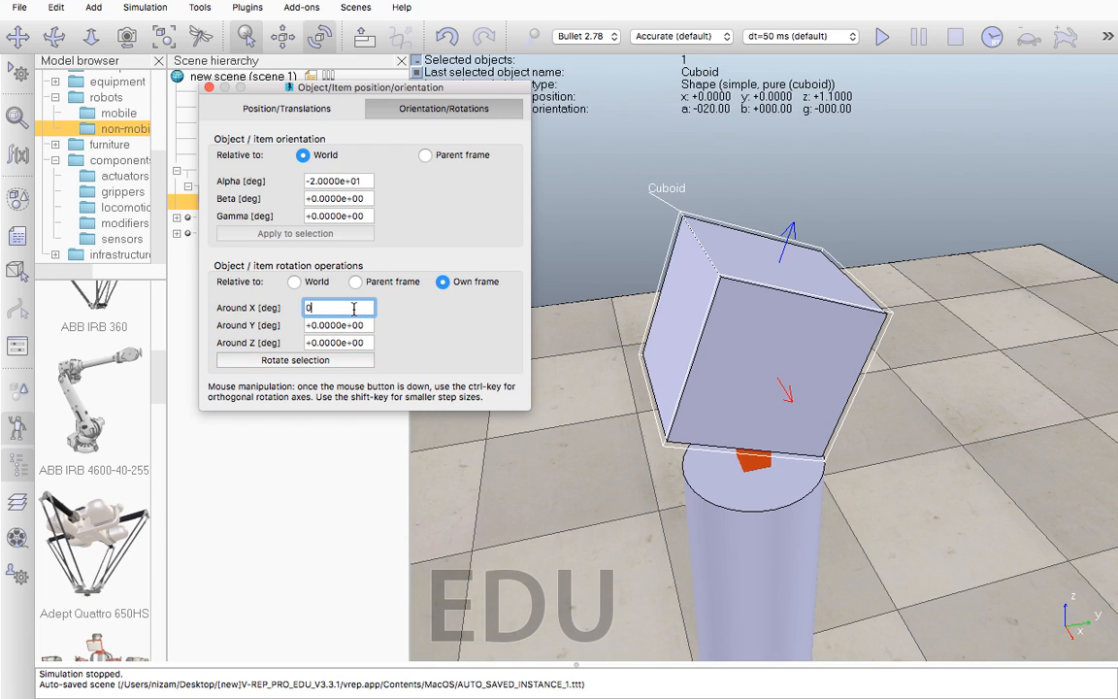
{"action": "left_click", "coordinate": [342, 343]}
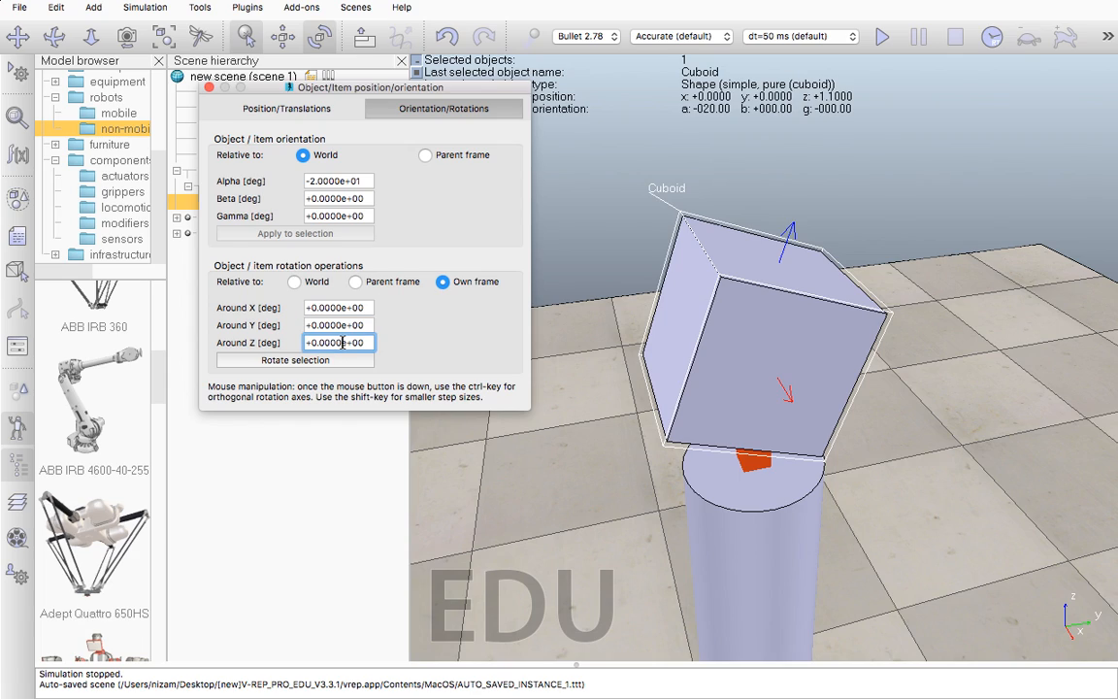
{"action": "type", "text": "30"}
{"action": "left_click", "coordinate": [350, 308]}
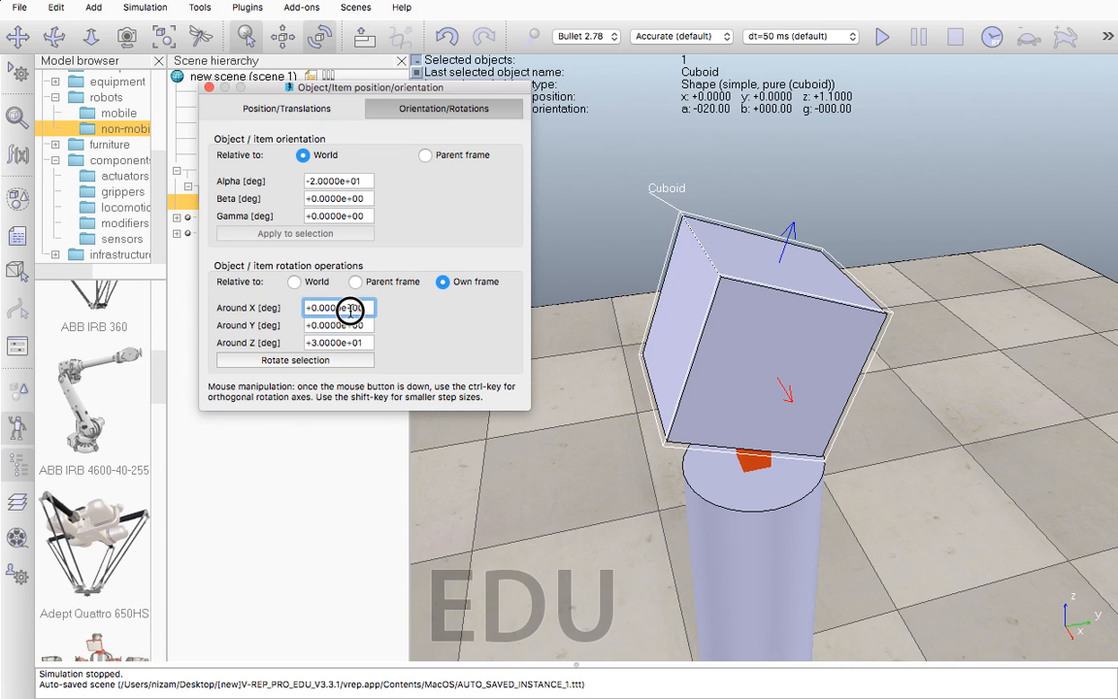
{"action": "double_click", "coordinate": [342, 307]}
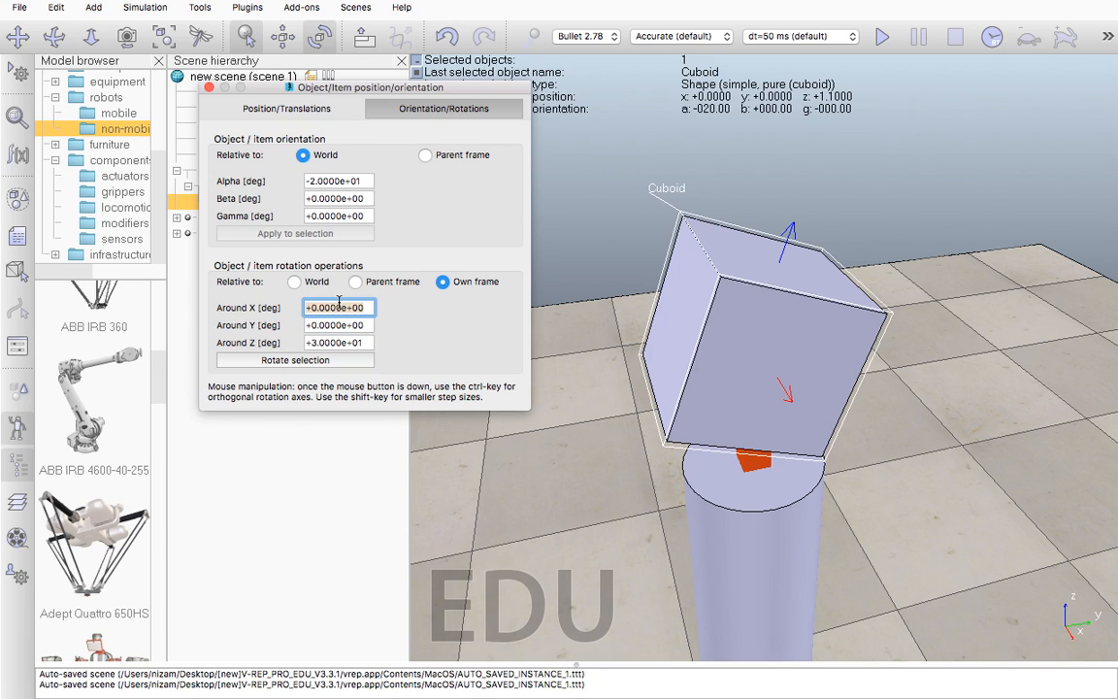
{"action": "type", "text": "20"}
{"action": "type", "text": "0"}
{"action": "key", "text": "Tab"}
{"action": "key", "text": "Tab"}
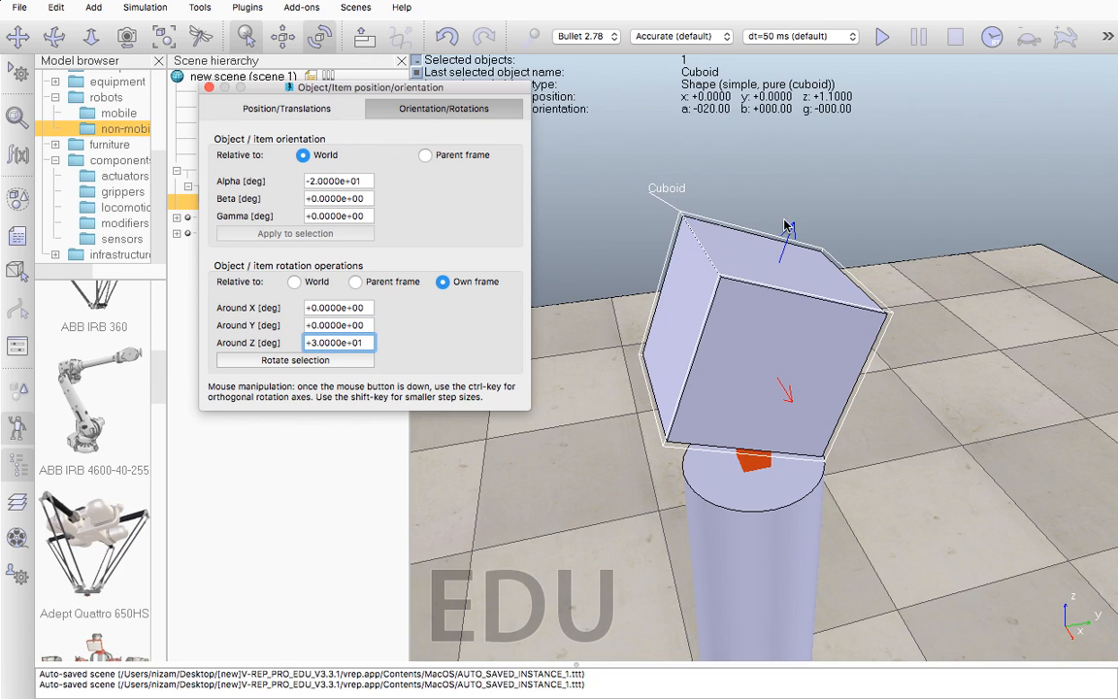
{"action": "left_click", "coordinate": [332, 361]}
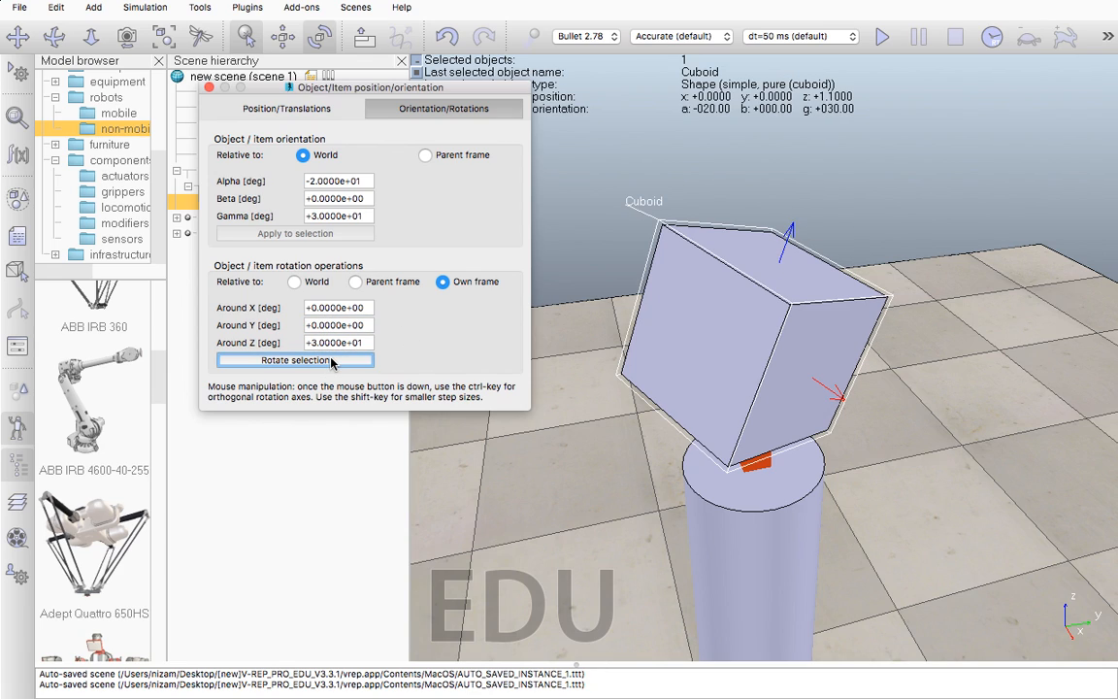
Repeat the 30-degree rotation around the cuboid's own Z axis until its gamma orientation is 90 degrees, and close the orientation dialog.
{"action": "left_click", "coordinate": [332, 360]}
{"action": "left_click", "coordinate": [332, 360]}
{"action": "left_click", "coordinate": [331, 361]}
{"action": "left_click", "coordinate": [332, 361]}
{"action": "left_click", "coordinate": [332, 360]}
{"action": "left_click", "coordinate": [332, 361]}
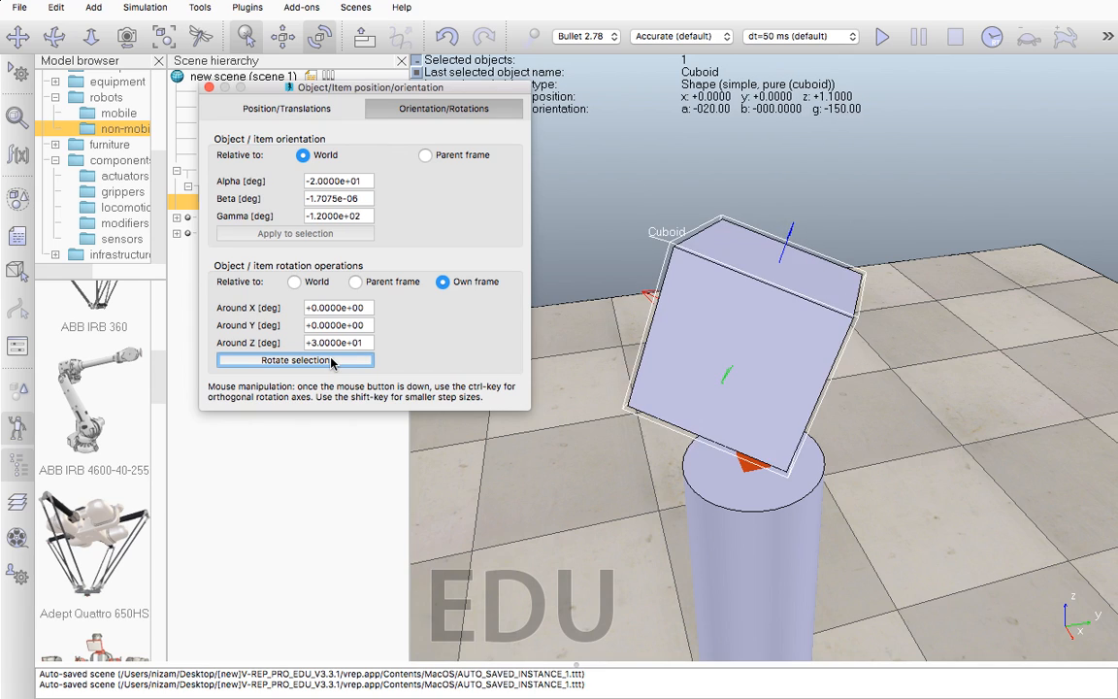
{"action": "left_click", "coordinate": [332, 361]}
{"action": "left_click", "coordinate": [332, 361]}
{"action": "left_click", "coordinate": [332, 361]}
{"action": "left_click", "coordinate": [332, 361]}
{"action": "left_click", "coordinate": [332, 361]}
{"action": "left_click", "coordinate": [331, 361]}
{"action": "left_click", "coordinate": [332, 361]}
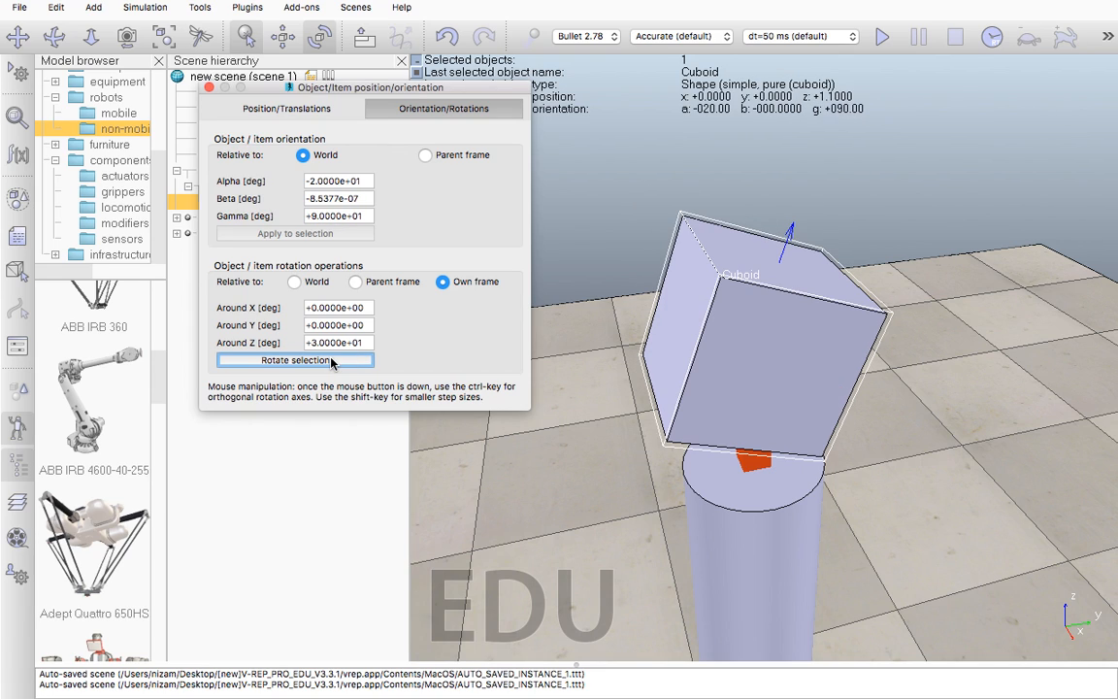
{"action": "left_click", "coordinate": [209, 88]}
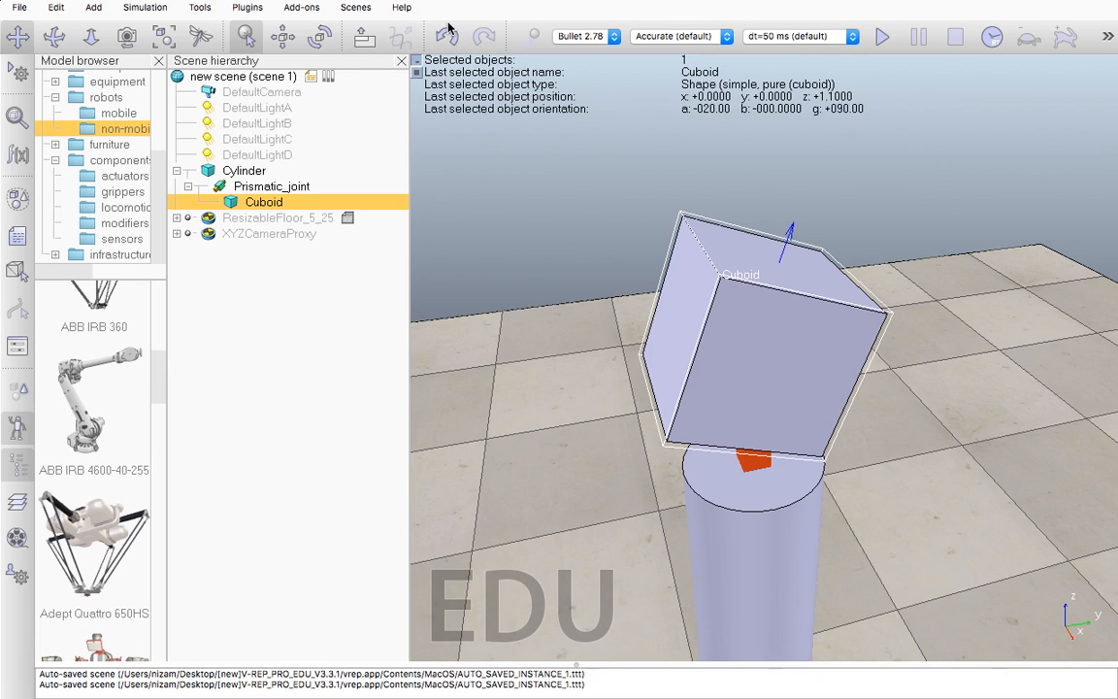
Look through the available physics engines without changing Bullet 2.78, and run the simulation briefly before stopping it.
{"action": "left_click", "coordinate": [591, 36]}
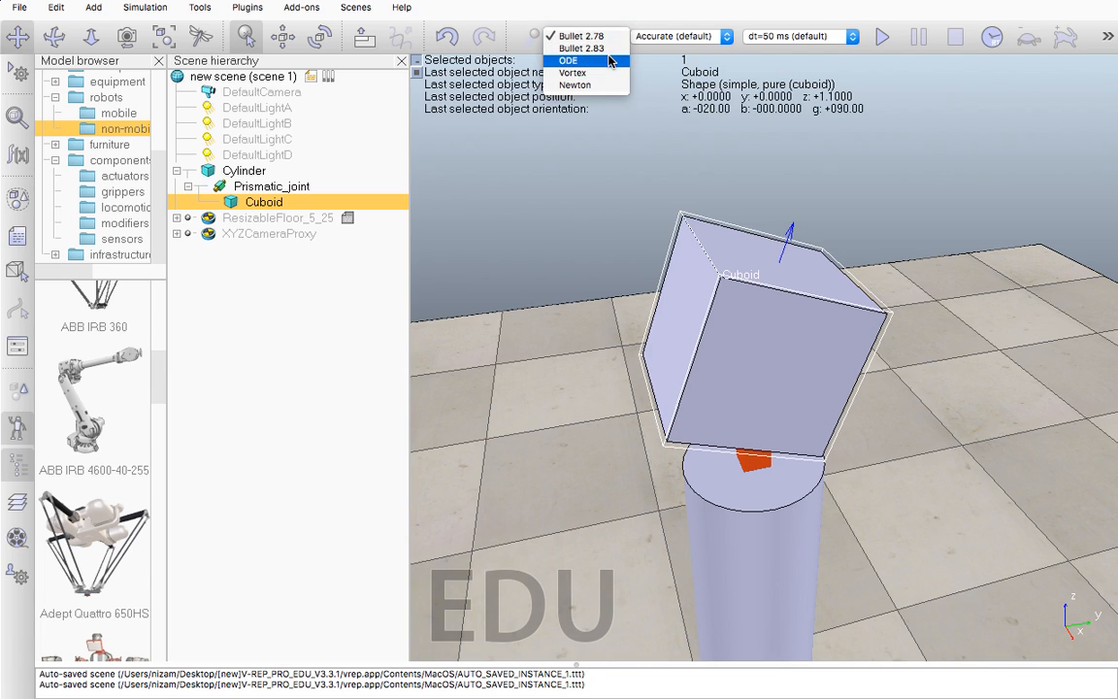
{"action": "left_click", "coordinate": [601, 129]}
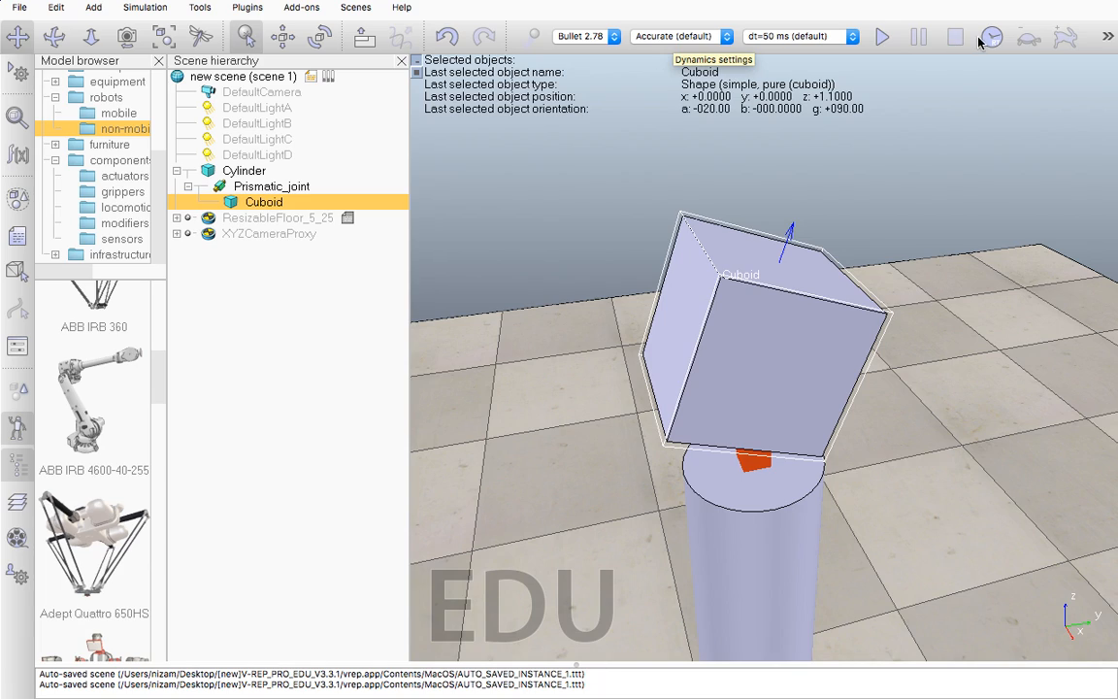
{"action": "left_click", "coordinate": [880, 37]}
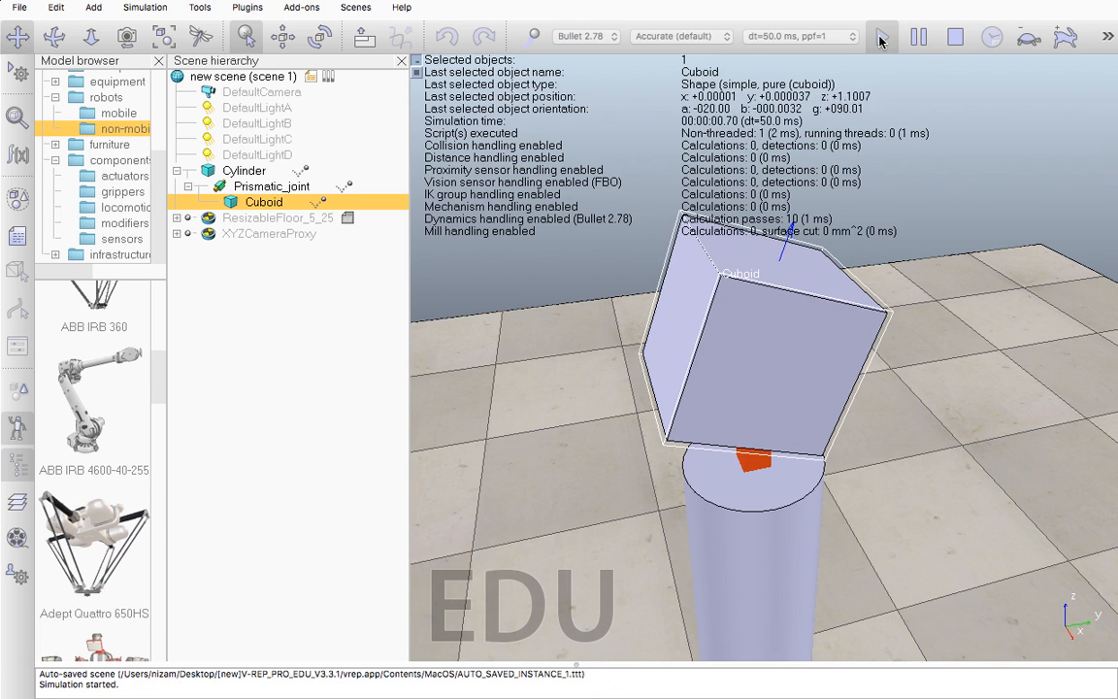
{"action": "left_click", "coordinate": [955, 38]}
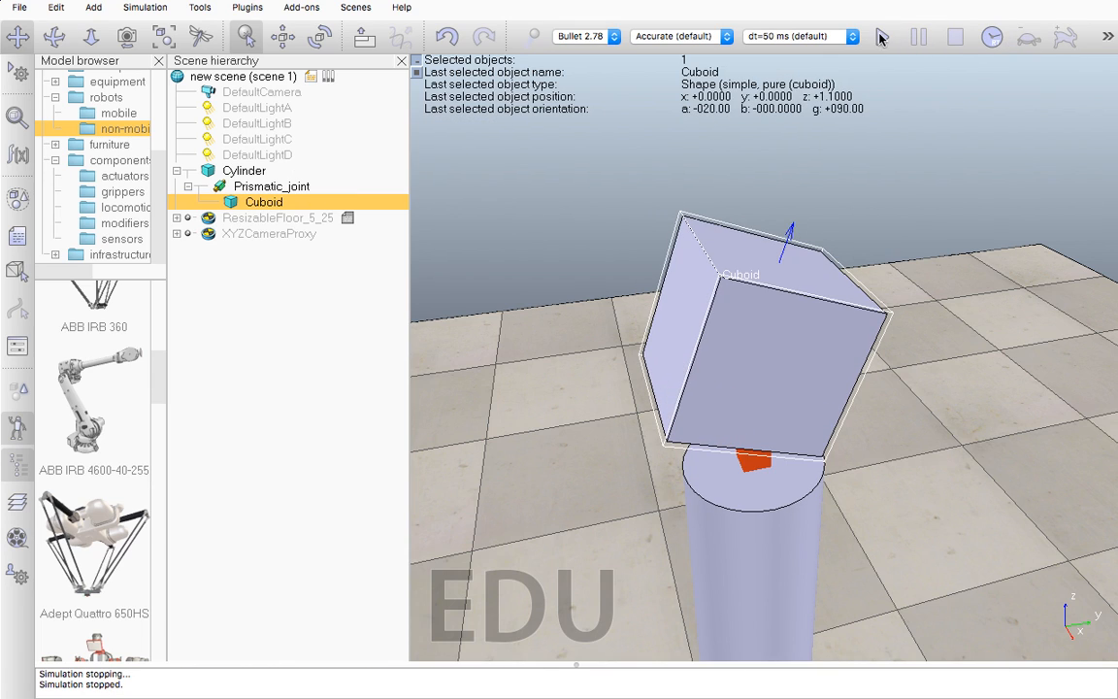
Start the simulation and speed it up to 64 passes per frame, keeping the rising cuboid in view.
{"action": "left_click", "coordinate": [880, 37]}
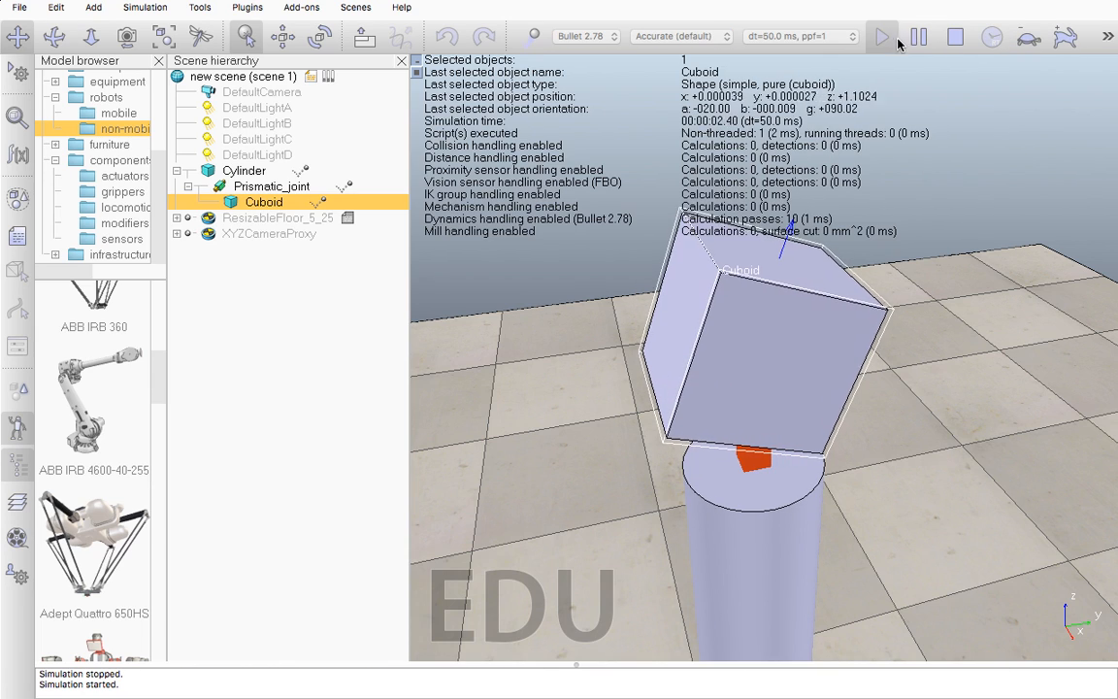
{"action": "left_click", "coordinate": [1061, 39]}
{"action": "left_click", "coordinate": [1059, 43]}
{"action": "left_click", "coordinate": [1059, 43]}
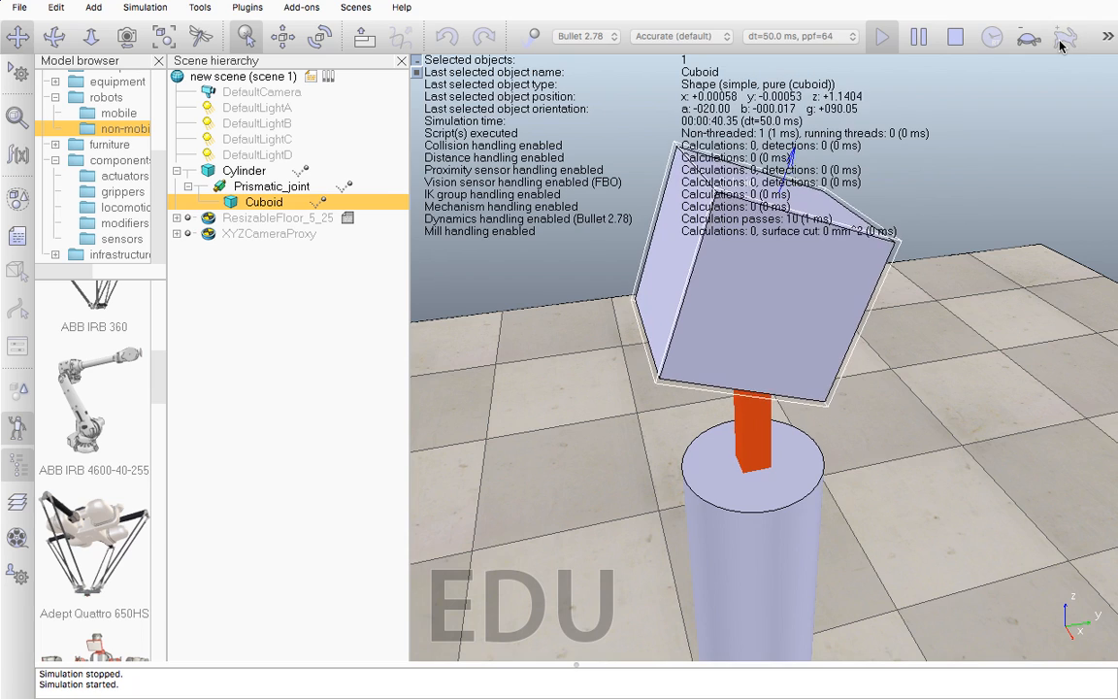
{"action": "left_click", "coordinate": [1059, 42]}
{"action": "left_click", "coordinate": [1059, 43]}
{"action": "scroll", "coordinate": [881, 328], "scroll_direction": "down", "scroll_amount": 3}
{"action": "scroll", "coordinate": [881, 328], "scroll_direction": "down", "scroll_amount": 3}
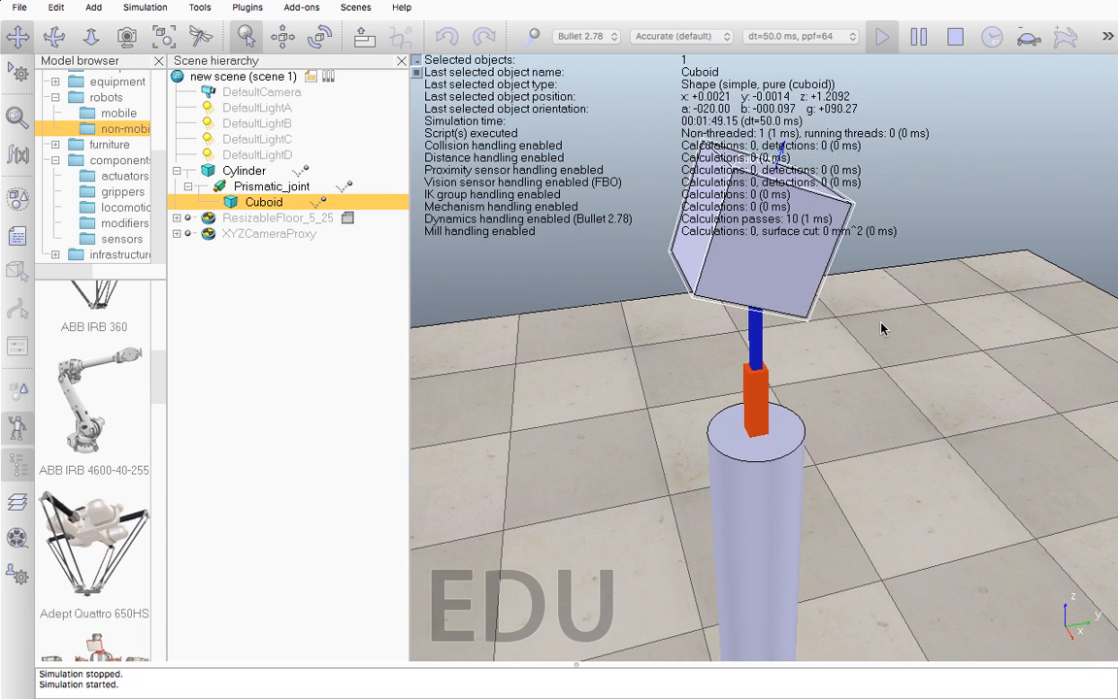
Slow the running simulation down to a 5 ms time step with one pass per frame.
{"action": "left_click", "coordinate": [1032, 38]}
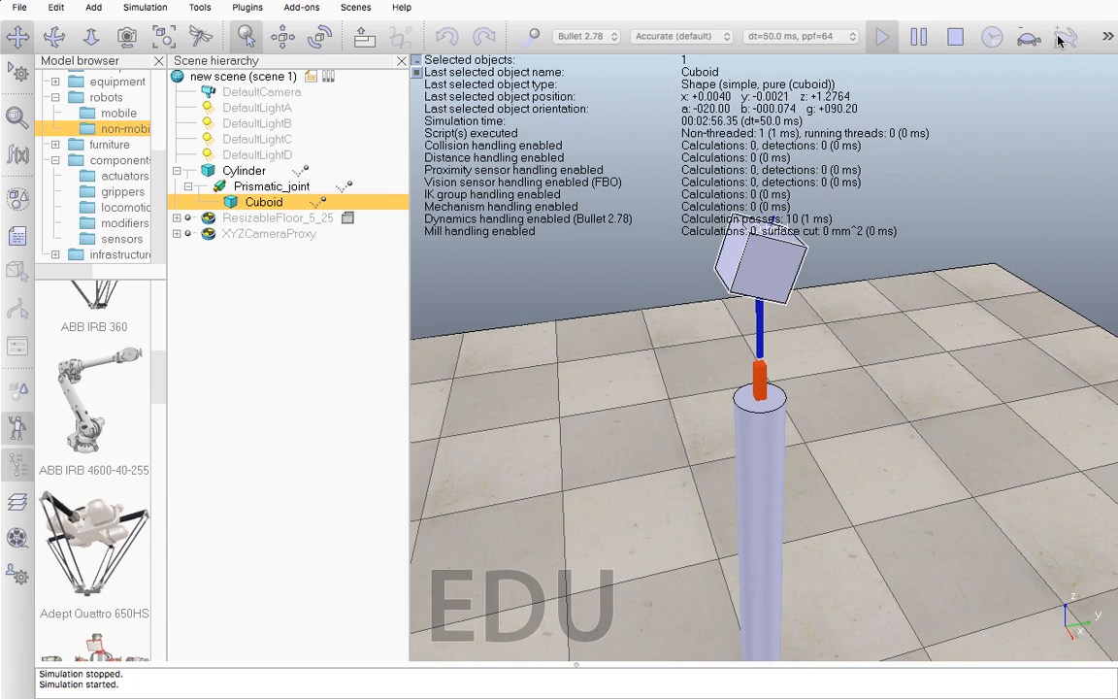
{"action": "left_click", "coordinate": [1031, 39]}
{"action": "left_click", "coordinate": [1032, 39]}
{"action": "left_click", "coordinate": [1033, 39]}
{"action": "left_click", "coordinate": [1033, 39]}
{"action": "left_click", "coordinate": [1033, 39]}
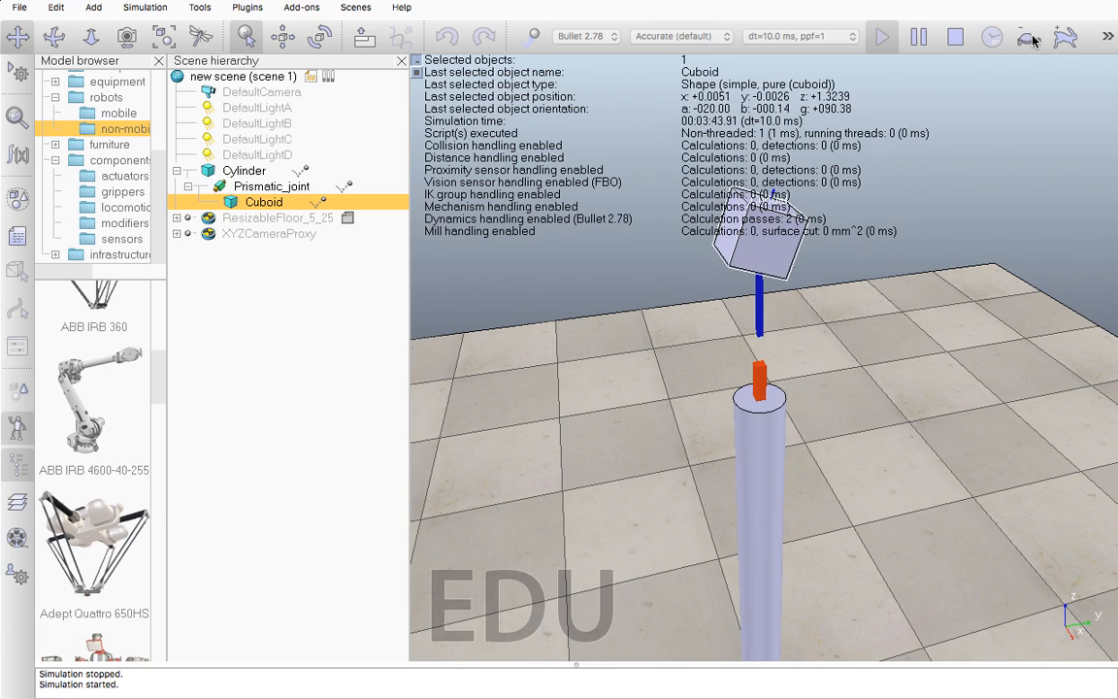
{"action": "left_click", "coordinate": [1032, 39]}
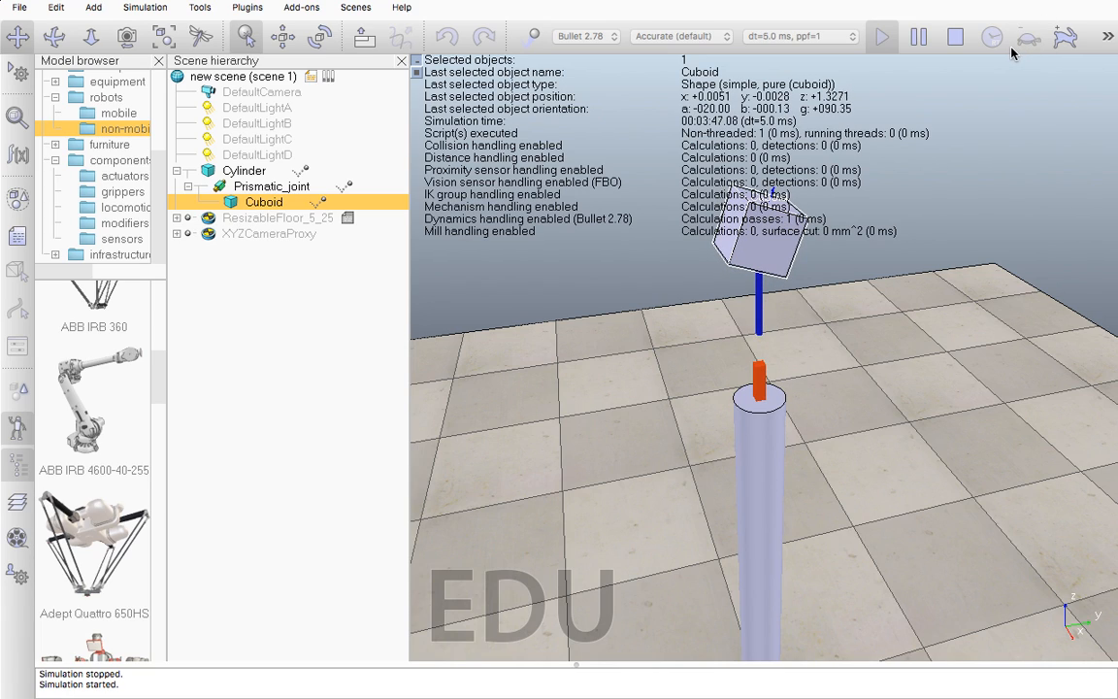
Speed the simulation back up to a 50 ms time step with 64 passes per frame, and stop it.
{"action": "left_click", "coordinate": [1065, 43]}
{"action": "left_click", "coordinate": [1064, 44]}
{"action": "left_click", "coordinate": [1065, 44]}
{"action": "left_click", "coordinate": [1065, 44]}
{"action": "left_click", "coordinate": [1064, 44]}
{"action": "left_click", "coordinate": [1065, 44]}
{"action": "left_click", "coordinate": [1064, 44]}
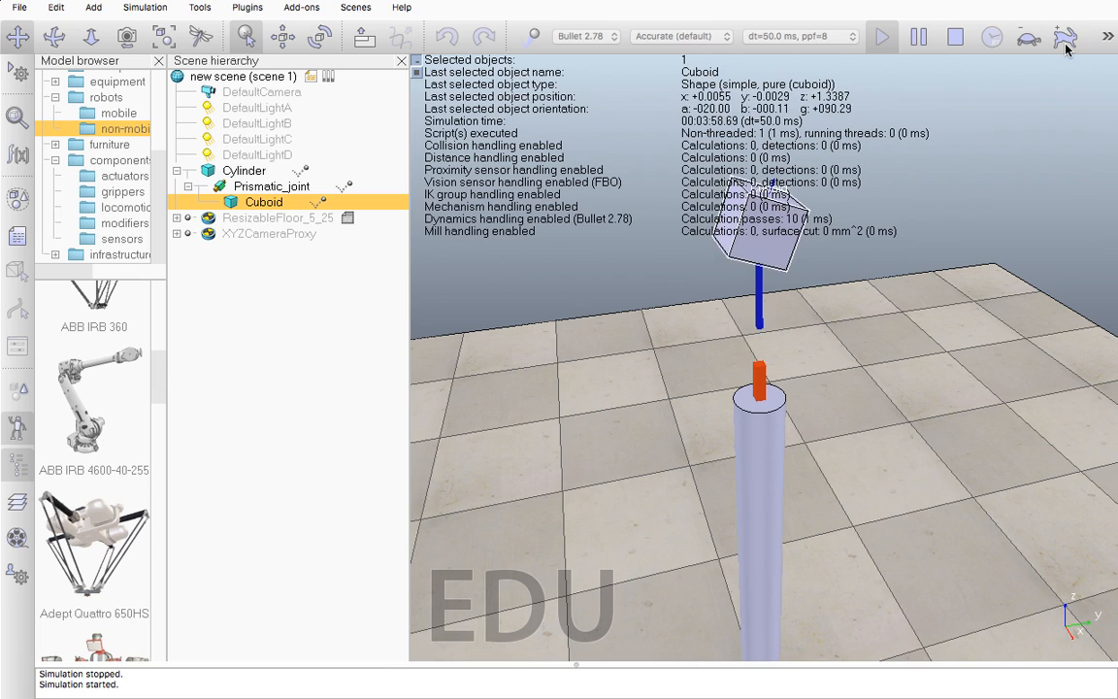
{"action": "left_click", "coordinate": [1064, 44]}
{"action": "left_click", "coordinate": [1065, 44]}
{"action": "left_click", "coordinate": [954, 36]}
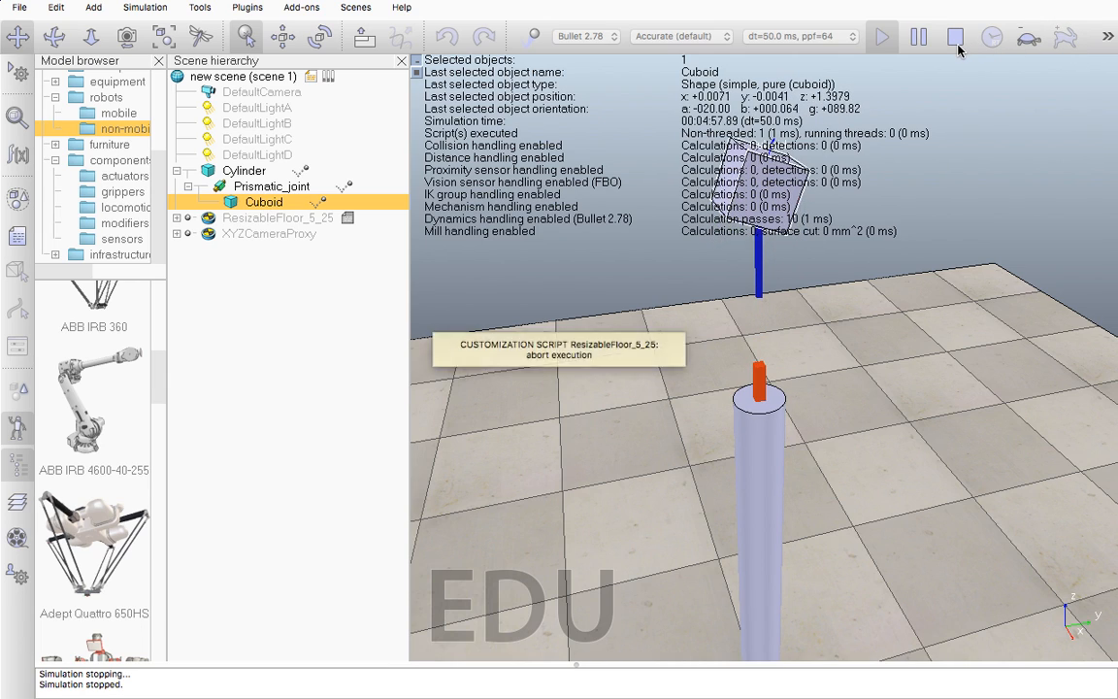
Switch the scene display to Page 7 with its four-view layout.
{"action": "left_click", "coordinate": [1107, 36]}
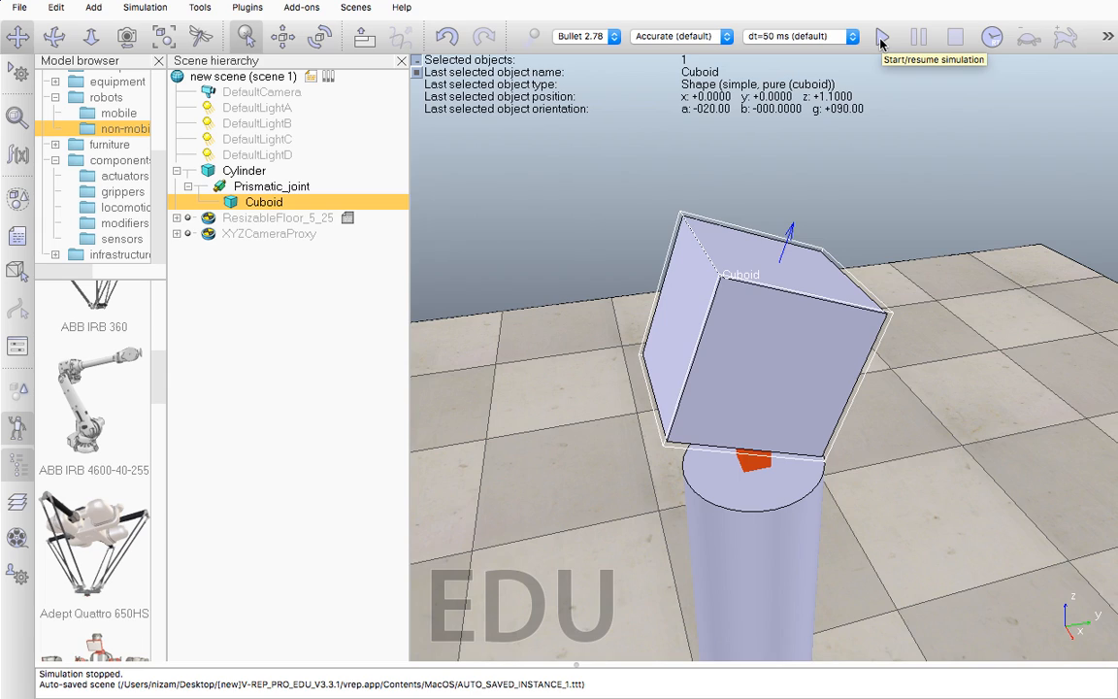
{"action": "left_click", "coordinate": [1102, 38]}
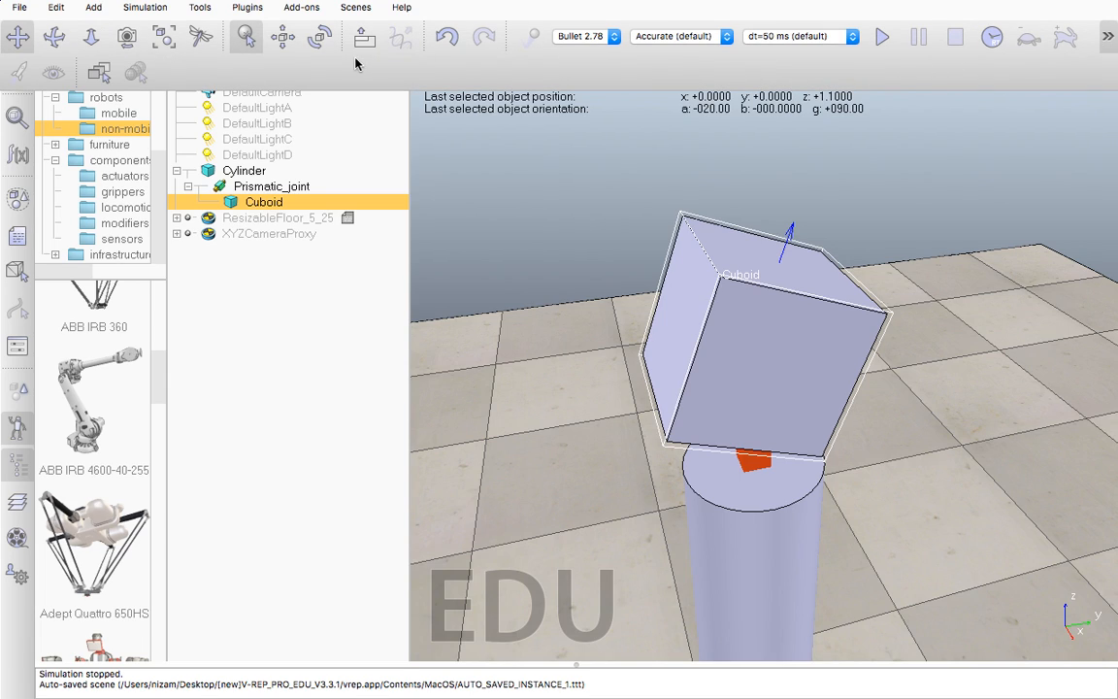
{"action": "left_click", "coordinate": [99, 77]}
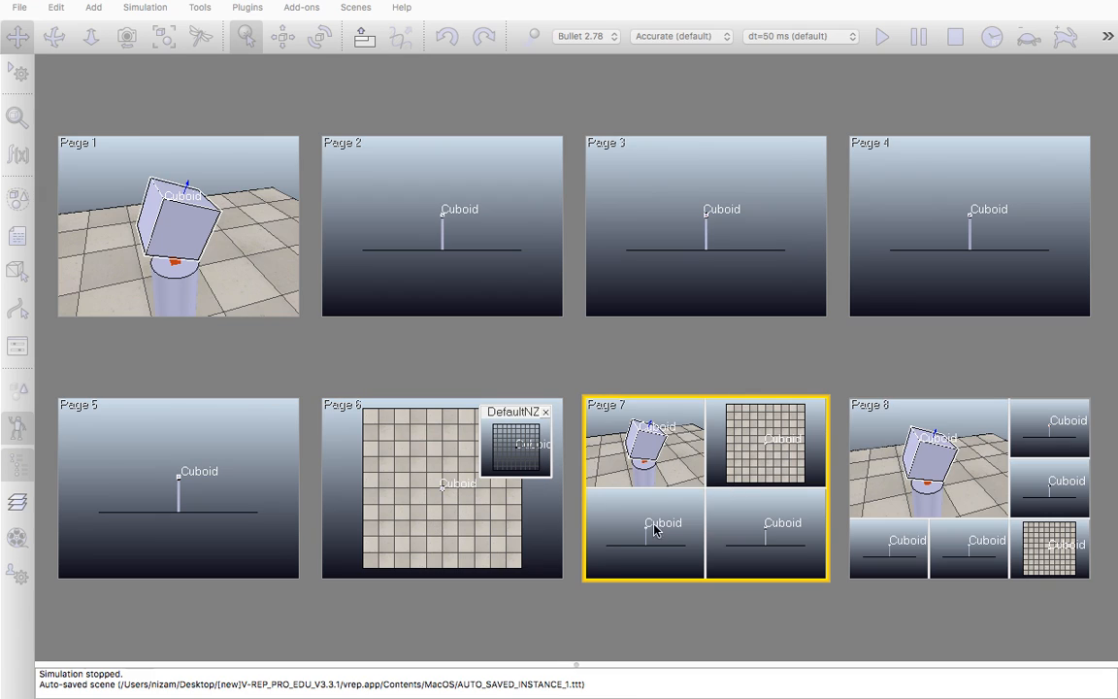
{"action": "left_click", "coordinate": [653, 456]}
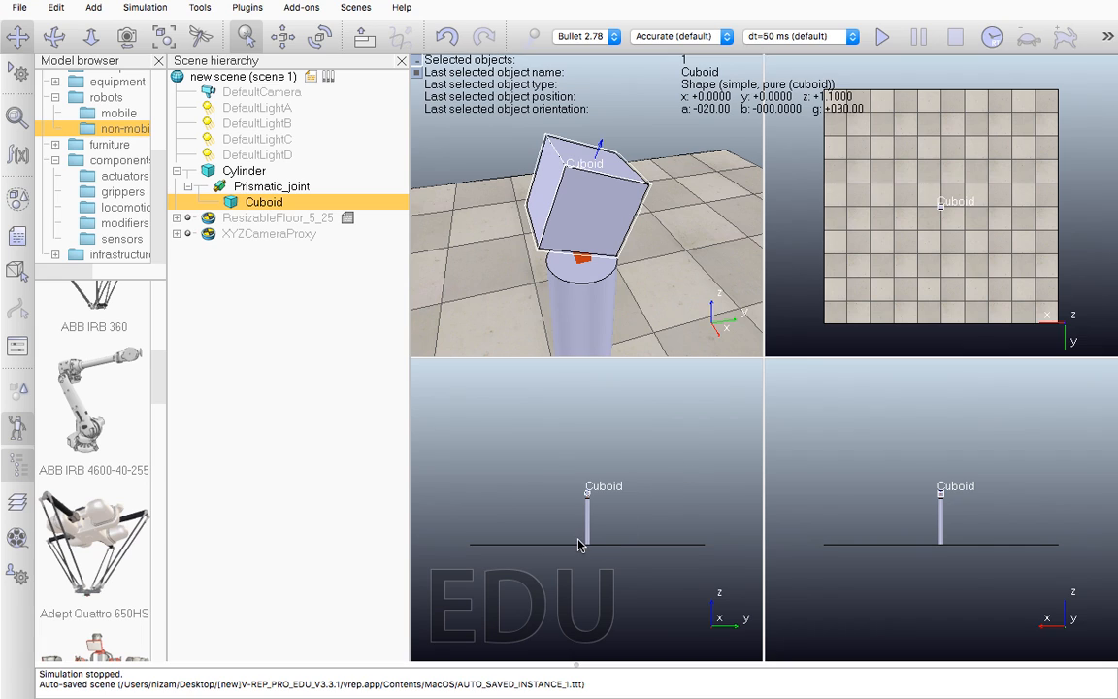
Examine the tilted cuboid, the joint and the cylinder's upper end close up in the orthographic and perspective views.
{"action": "scroll", "coordinate": [578, 540], "scroll_direction": "up", "scroll_amount": 10}
{"action": "scroll", "coordinate": [578, 539], "scroll_direction": "down", "scroll_amount": 2}
{"action": "scroll", "coordinate": [578, 545], "scroll_direction": "down", "scroll_amount": 5}
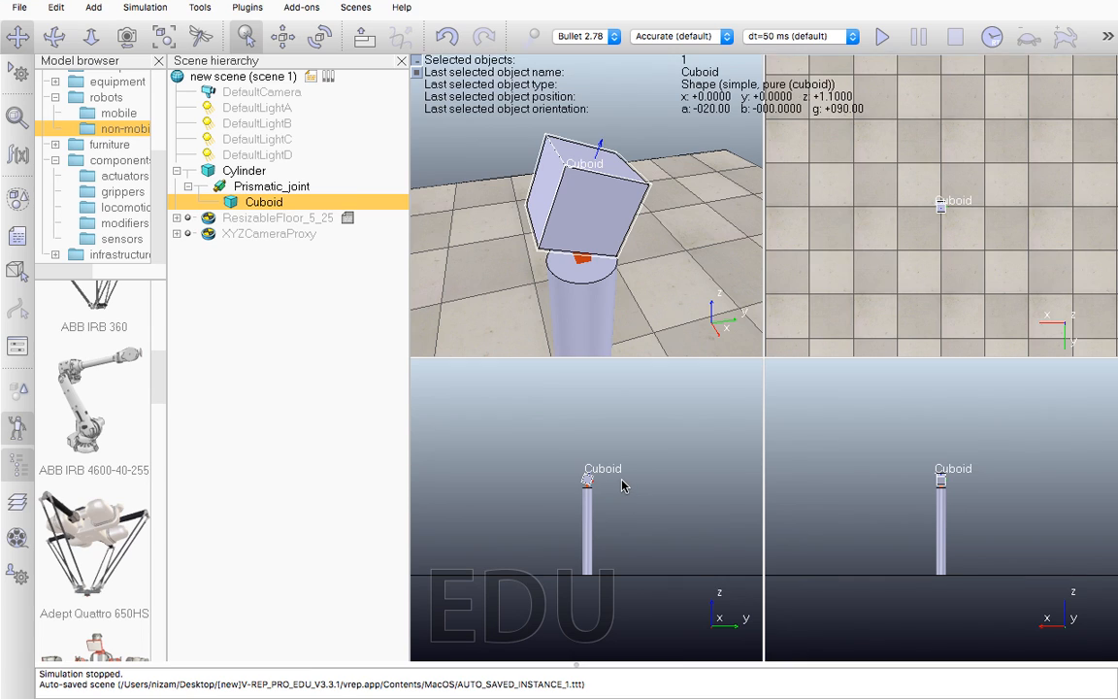
{"action": "scroll", "coordinate": [623, 485], "scroll_direction": "up", "scroll_amount": 3}
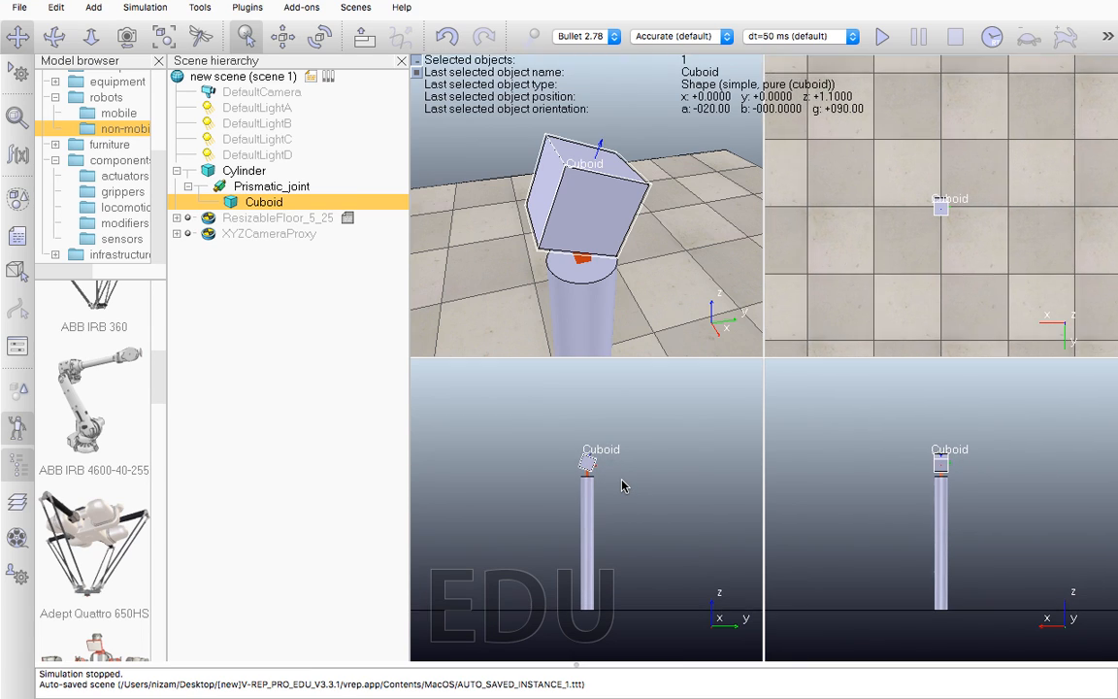
{"action": "scroll", "coordinate": [622, 485], "scroll_direction": "up", "scroll_amount": 4}
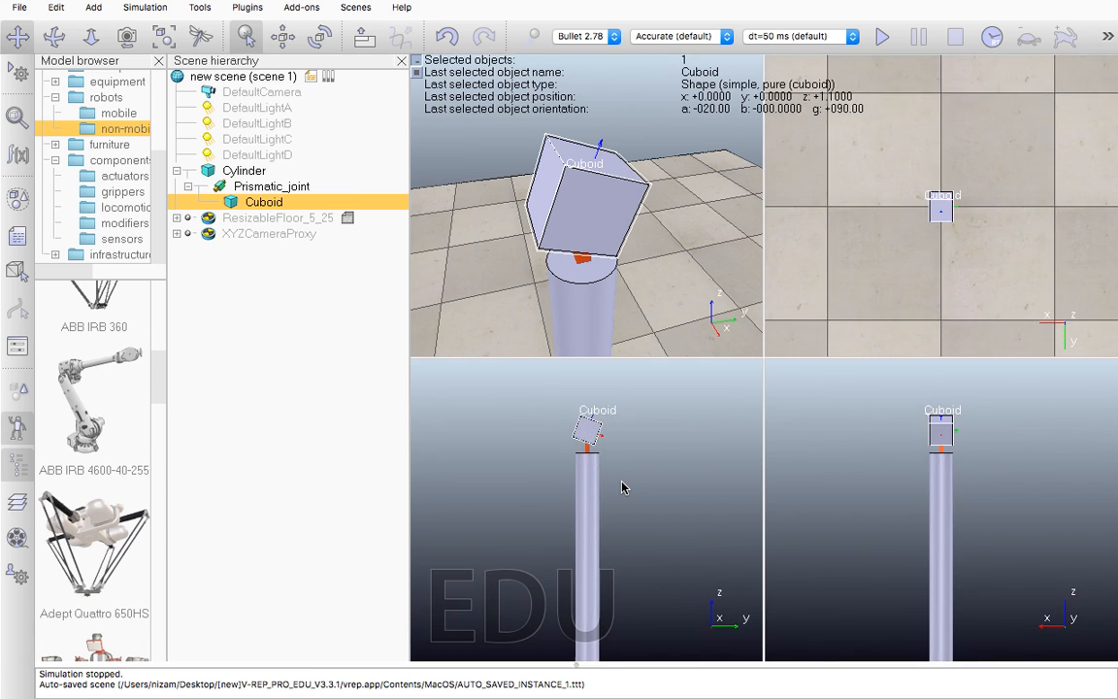
{"action": "scroll", "coordinate": [623, 488], "scroll_direction": "up", "scroll_amount": 4}
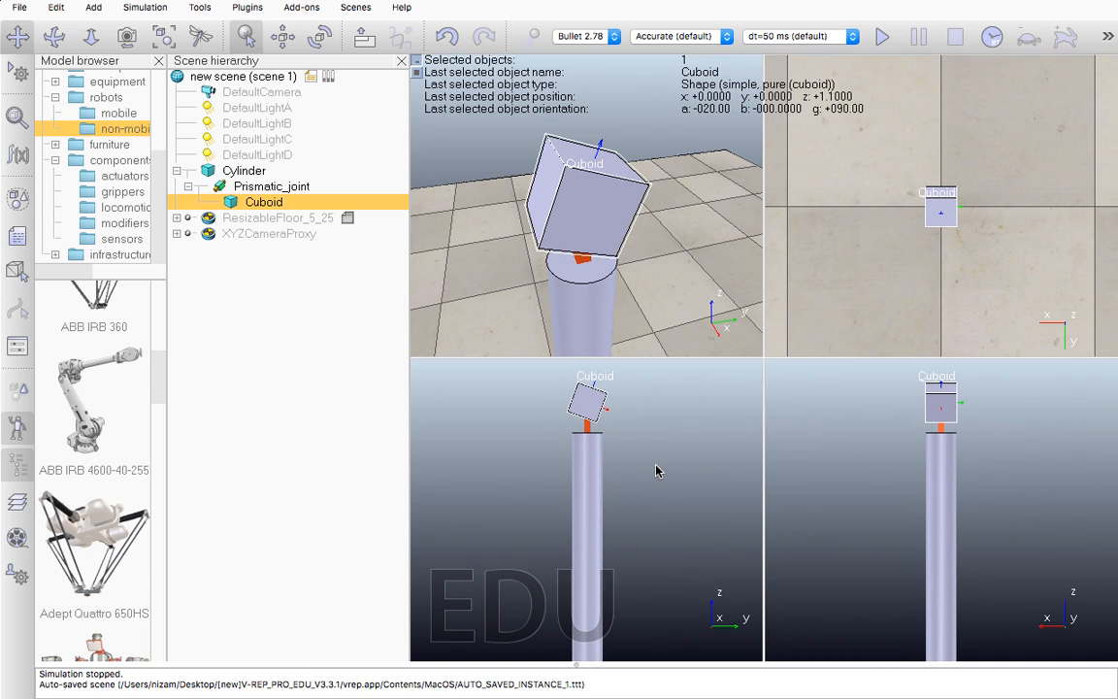
{"action": "scroll", "coordinate": [653, 471], "scroll_direction": "up", "scroll_amount": 5}
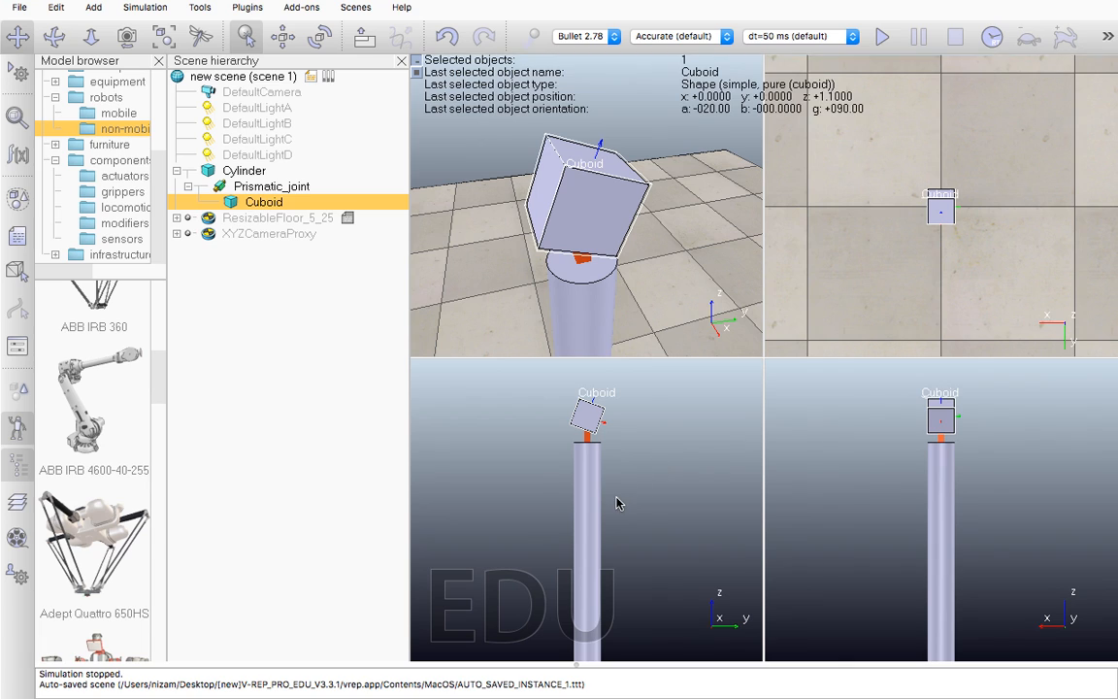
{"action": "left_click_drag", "start_coordinate": [638, 438], "coordinate": [677, 497]}
{"action": "scroll", "coordinate": [665, 476], "scroll_direction": "up", "scroll_amount": 3}
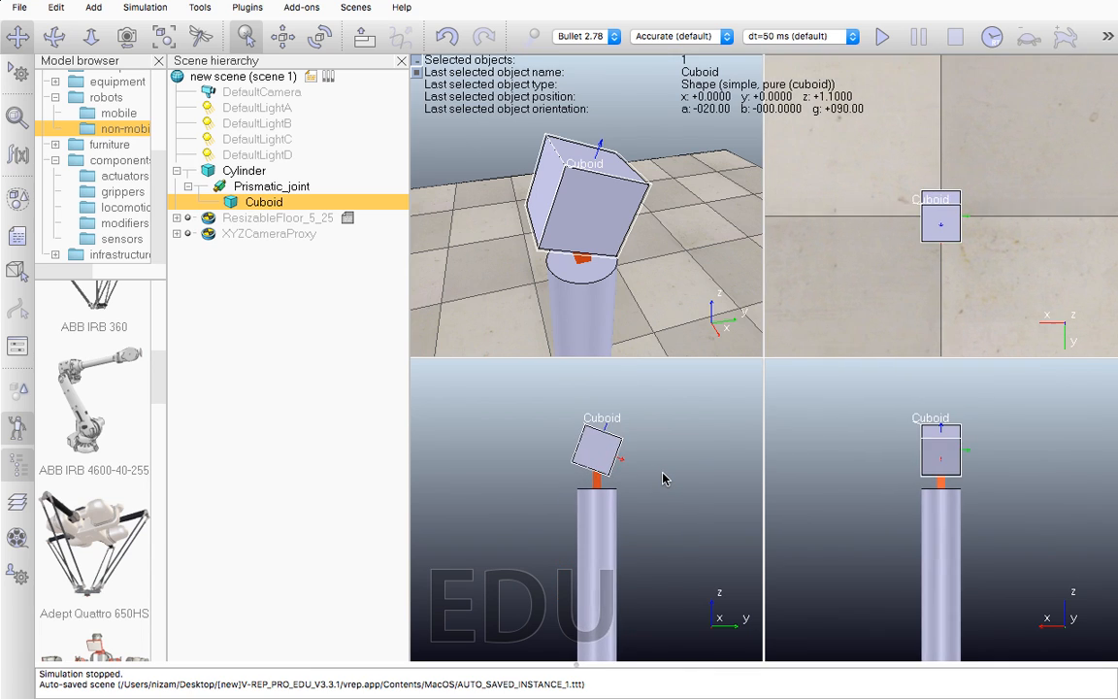
{"action": "left_click_drag", "start_coordinate": [578, 247], "coordinate": [643, 229]}
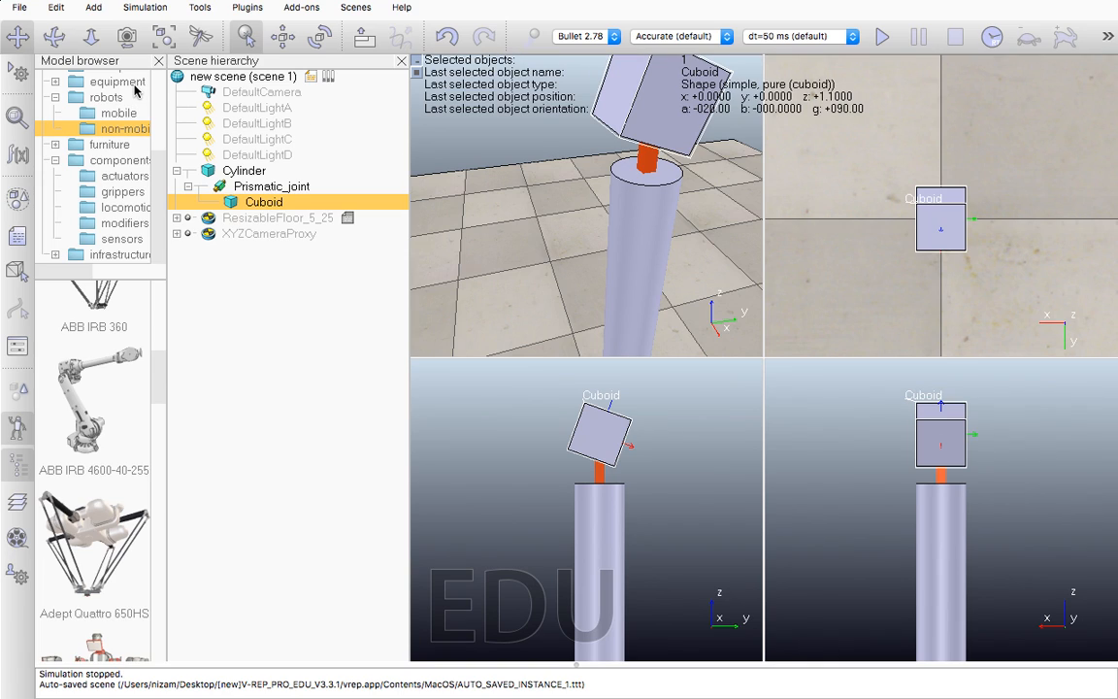
Clear the object selection and frame the whole cylinder with the cuboid in the perspective view.
{"action": "left_click", "coordinate": [461, 249]}
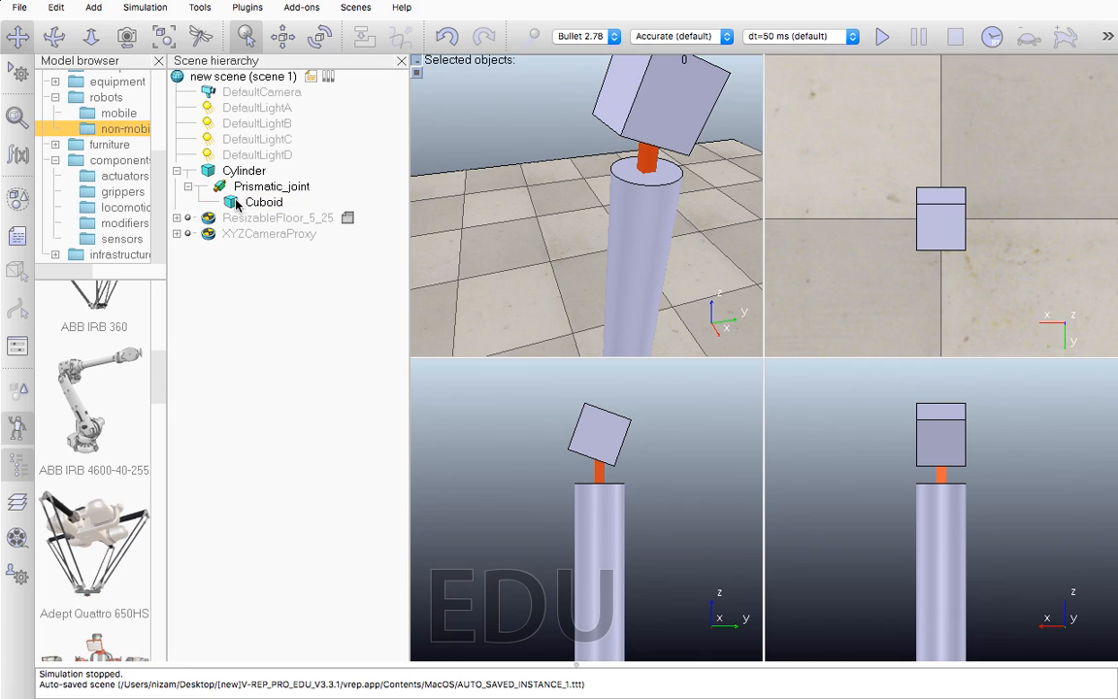
{"action": "scroll", "coordinate": [489, 289], "scroll_direction": "down", "scroll_amount": 3}
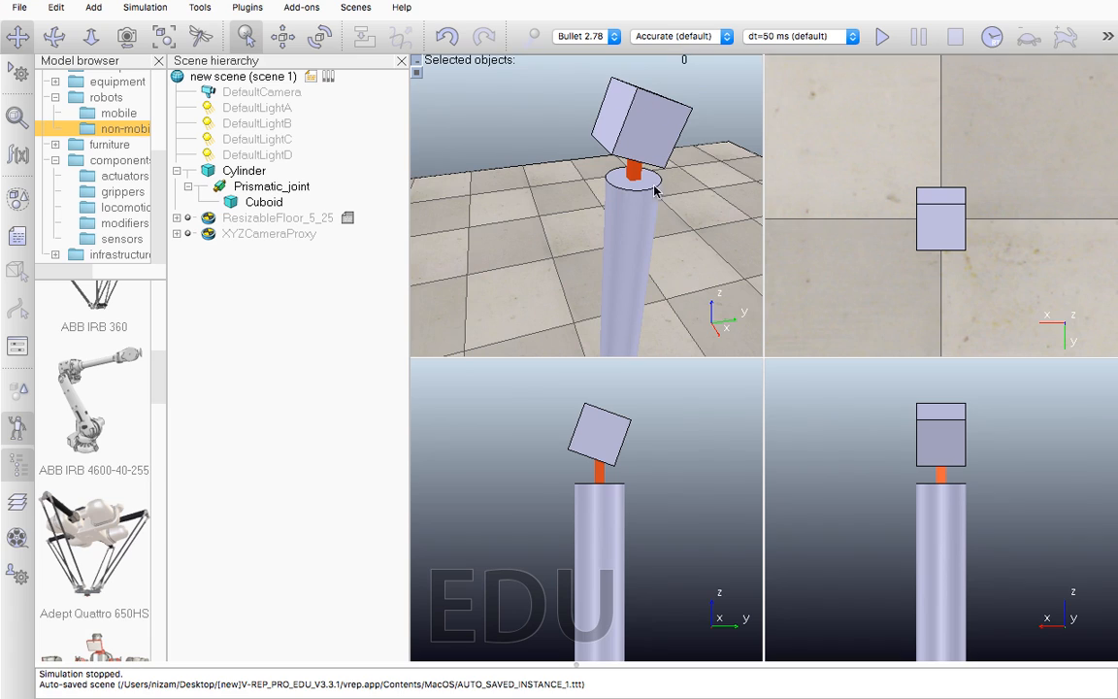
{"action": "scroll", "coordinate": [628, 177], "scroll_direction": "down", "scroll_amount": 2}
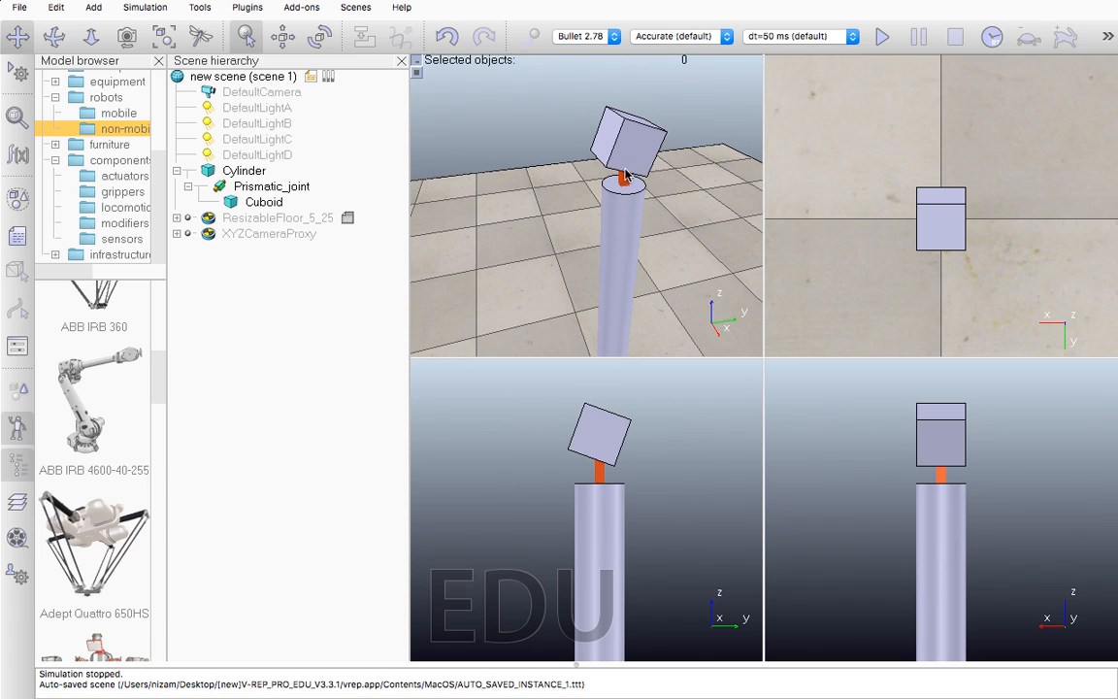
{"action": "scroll", "coordinate": [656, 122], "scroll_direction": "down", "scroll_amount": 2}
{"action": "scroll", "coordinate": [618, 229], "scroll_direction": "down", "scroll_amount": 1}
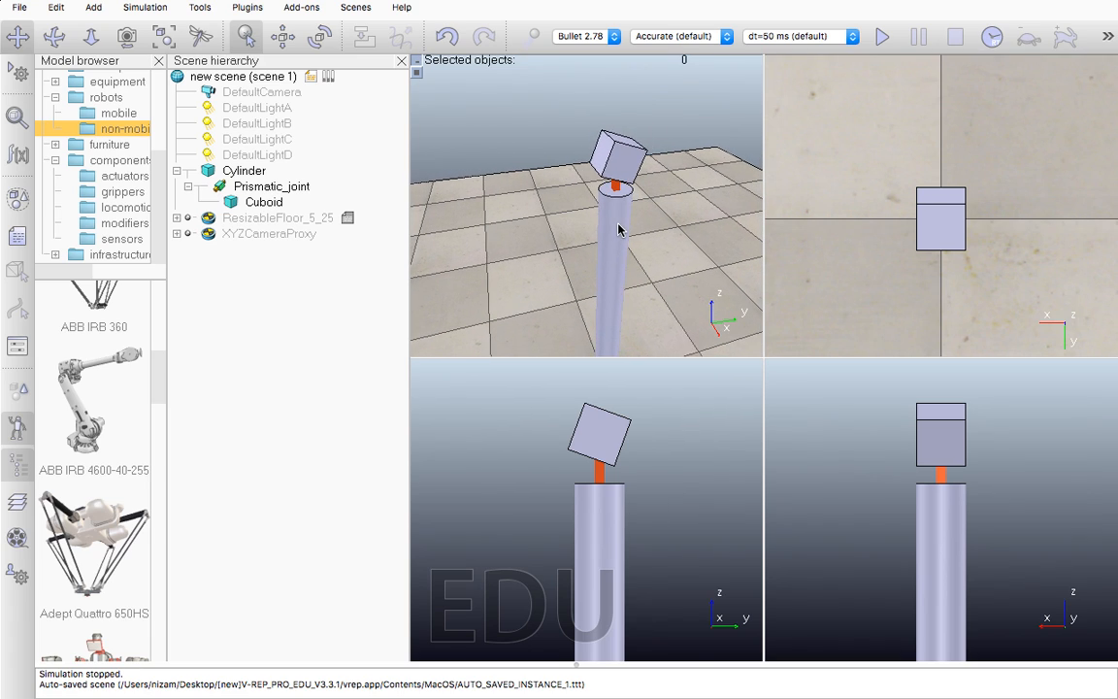
{"action": "left_click_drag", "start_coordinate": [618, 229], "coordinate": [591, 247]}
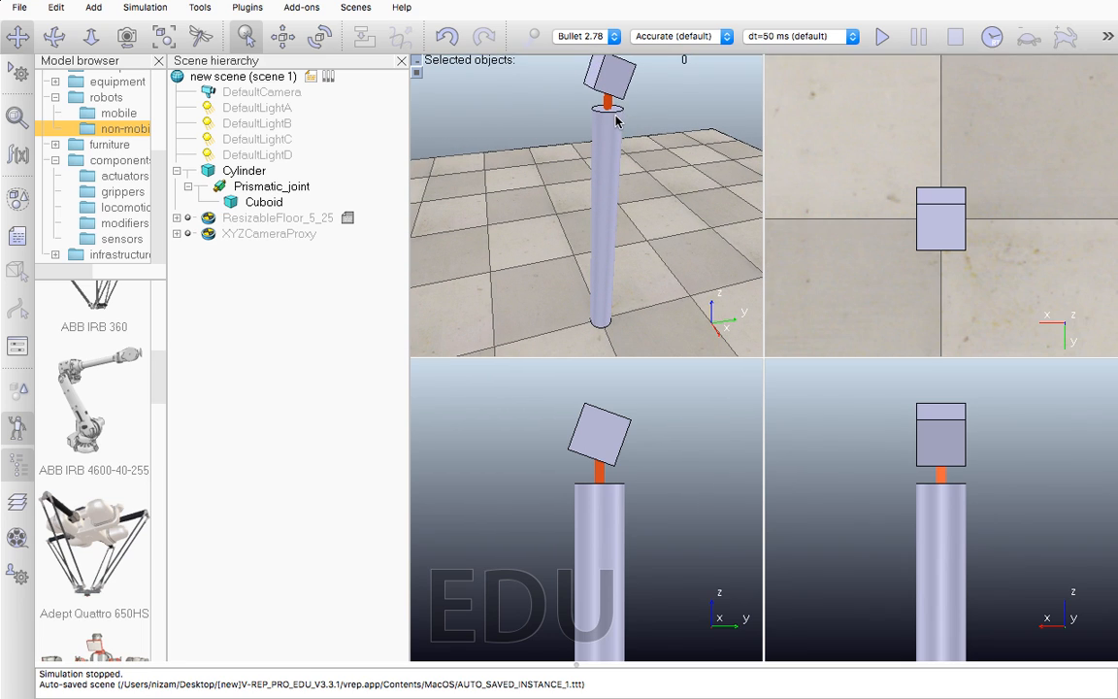
{"action": "scroll", "coordinate": [617, 208], "scroll_direction": "down", "scroll_amount": 2}
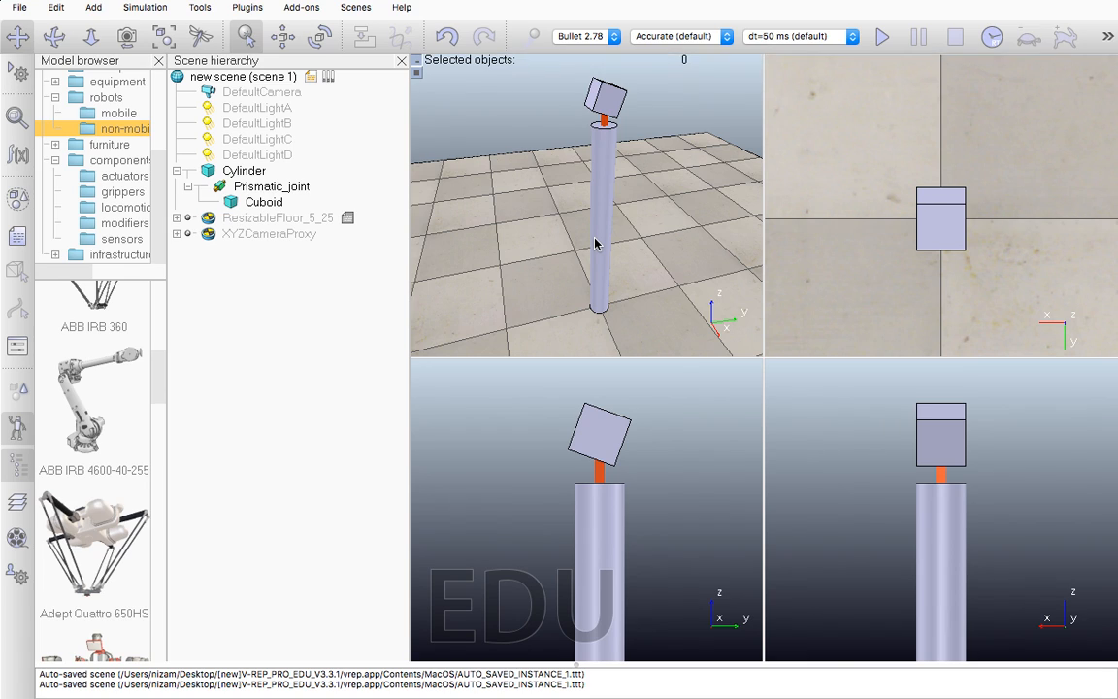
{"action": "scroll", "coordinate": [617, 248], "scroll_direction": "down", "scroll_amount": 2}
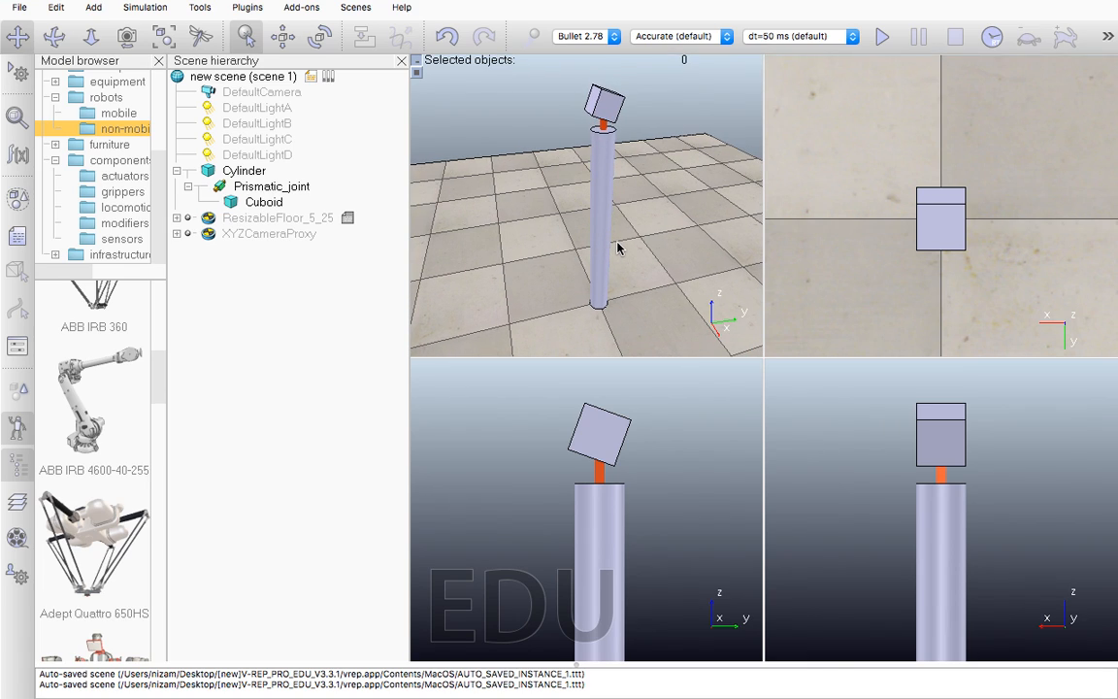
Check which file types the mesh import offers and which CAD files are available, and leave without importing anything.
{"action": "left_click", "coordinate": [19, 9]}
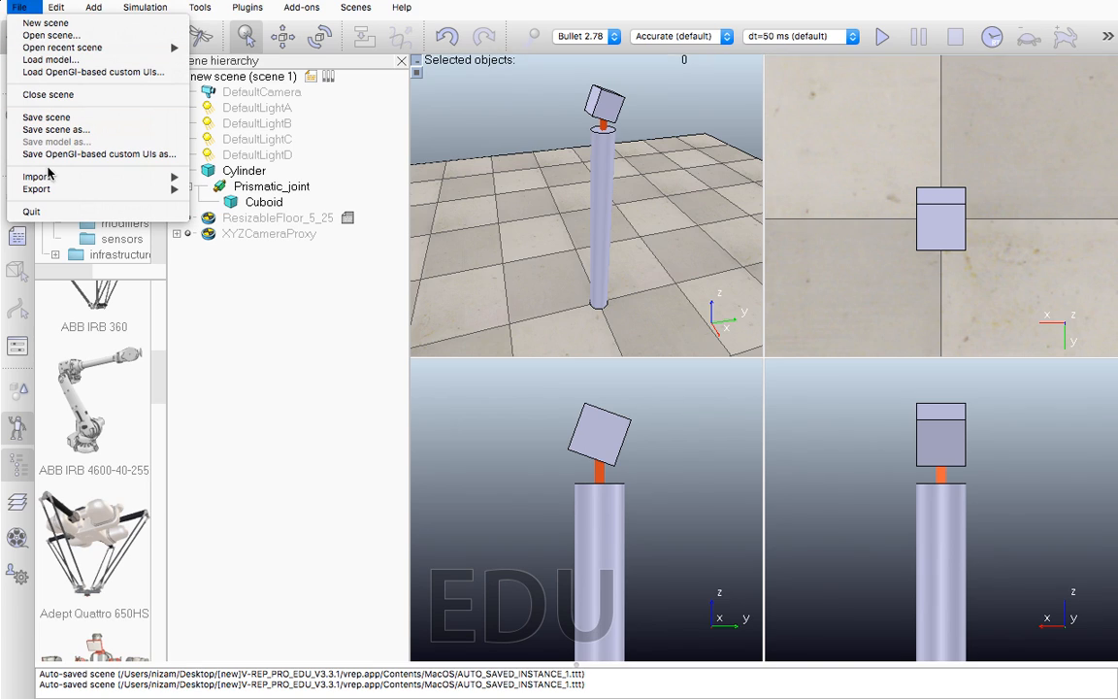
{"action": "mouse_move", "coordinate": [48, 181]}
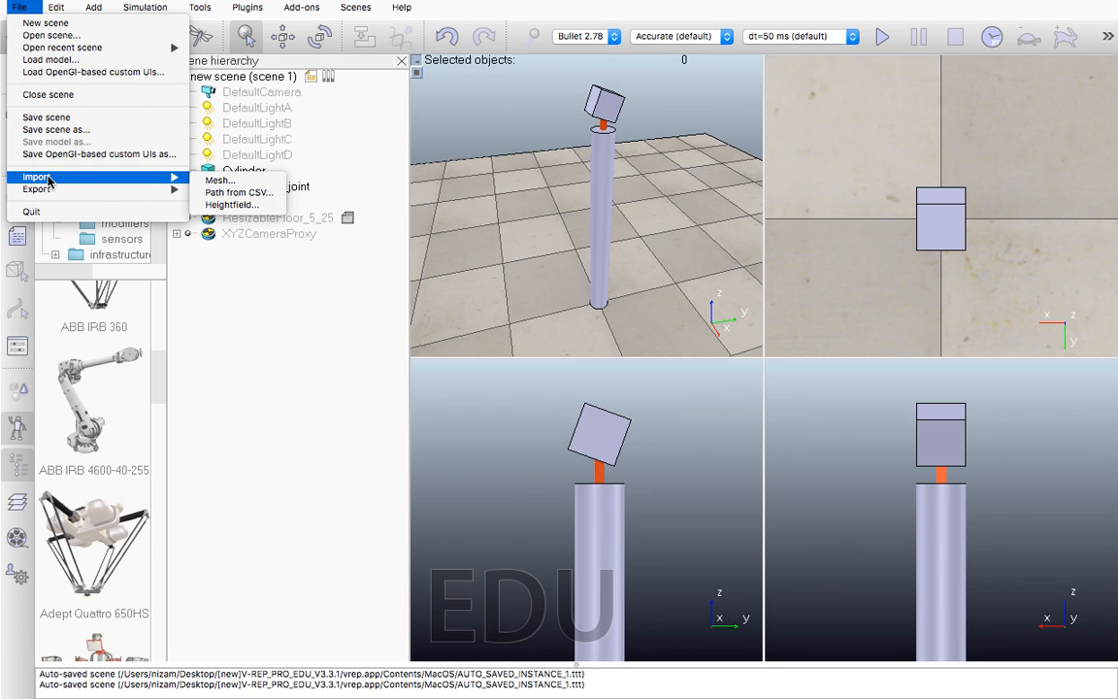
{"action": "left_click", "coordinate": [247, 183]}
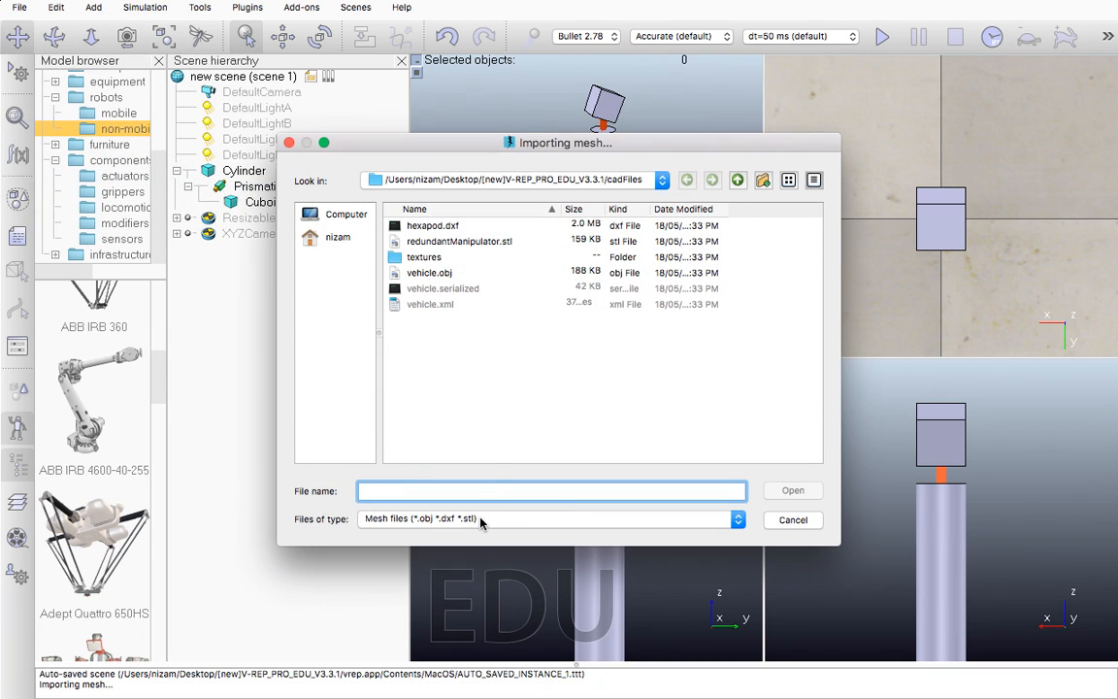
{"action": "left_click", "coordinate": [434, 520]}
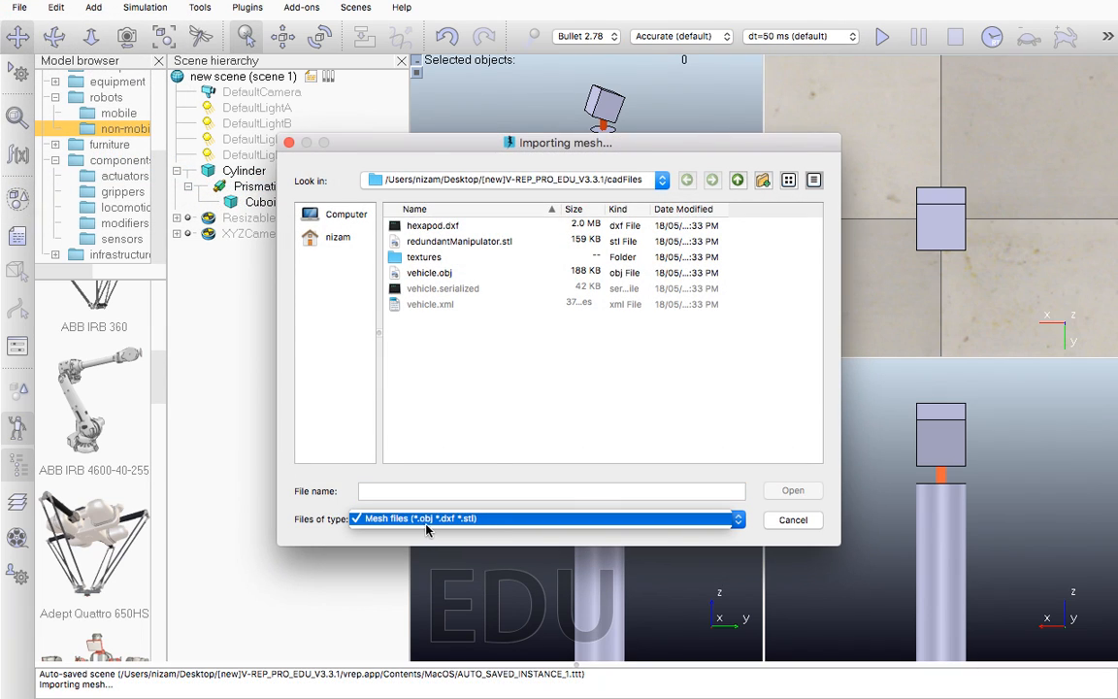
{"action": "left_click", "coordinate": [492, 519]}
{"action": "left_click", "coordinate": [497, 396]}
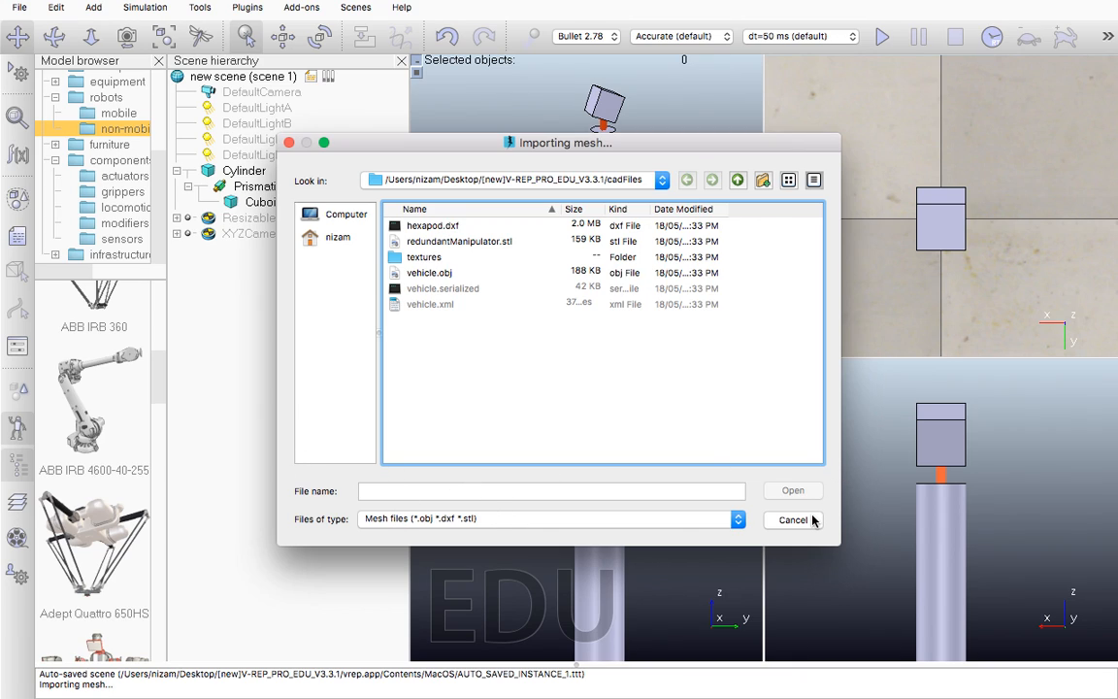
{"action": "left_click", "coordinate": [738, 519]}
{"action": "left_click", "coordinate": [464, 521]}
{"action": "left_click", "coordinate": [794, 524]}
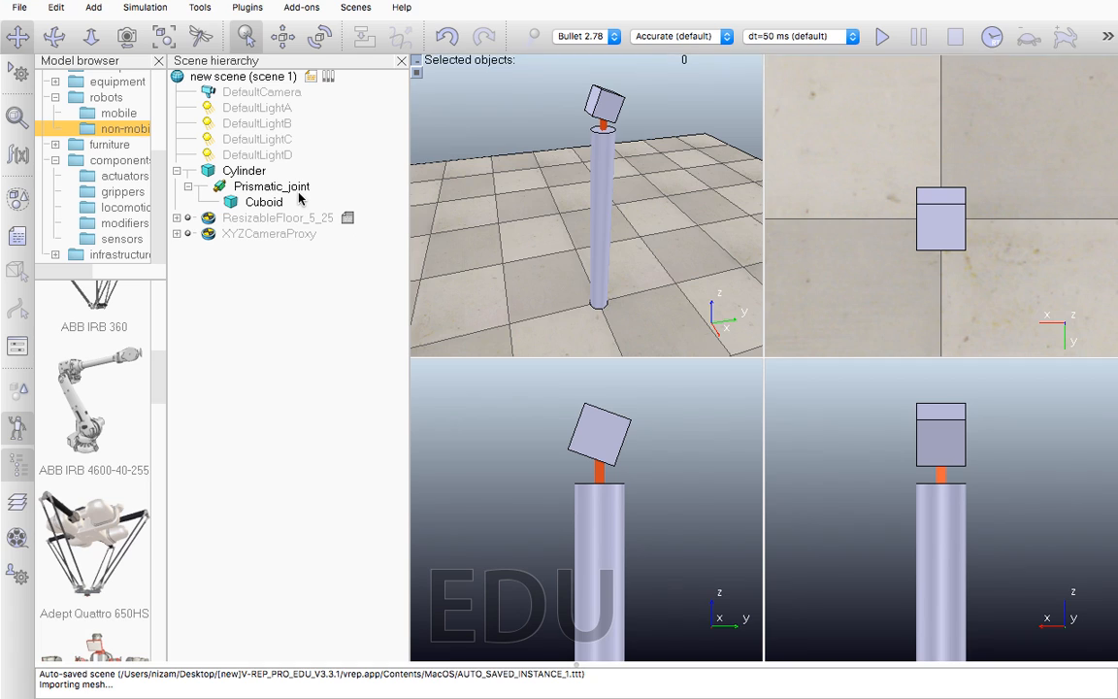
Start saving the cylinder scene and check the file type offered for saved scenes.
{"action": "left_click", "coordinate": [531, 172]}
{"action": "left_click_drag", "start_coordinate": [532, 171], "coordinate": [724, 105]}
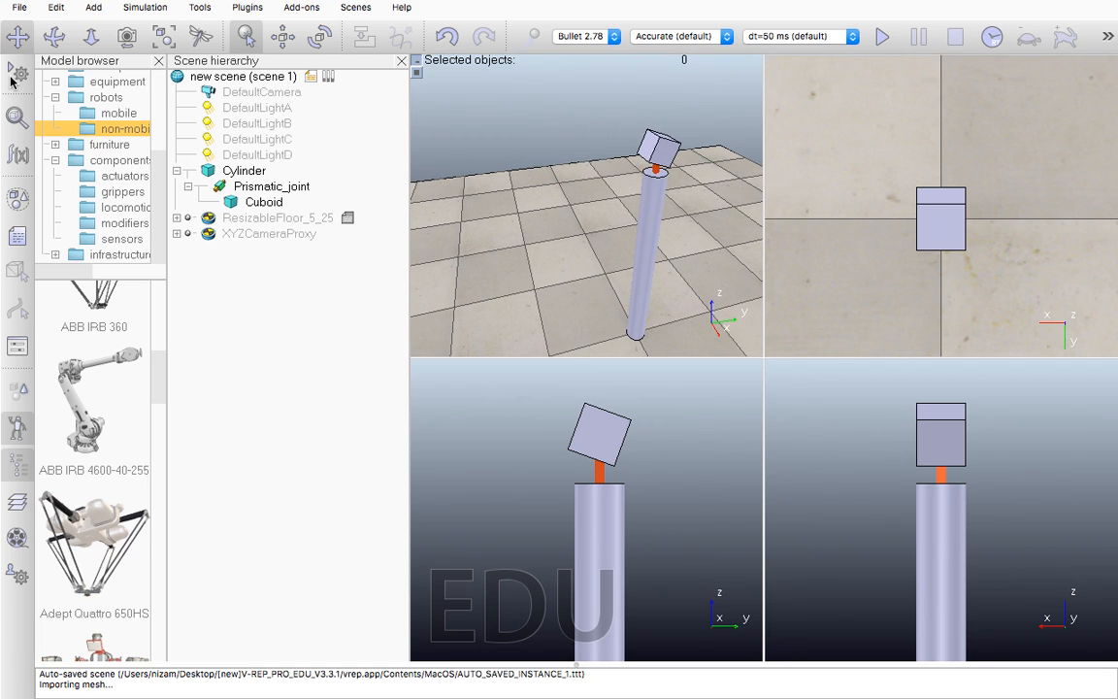
{"action": "left_click", "coordinate": [20, 9]}
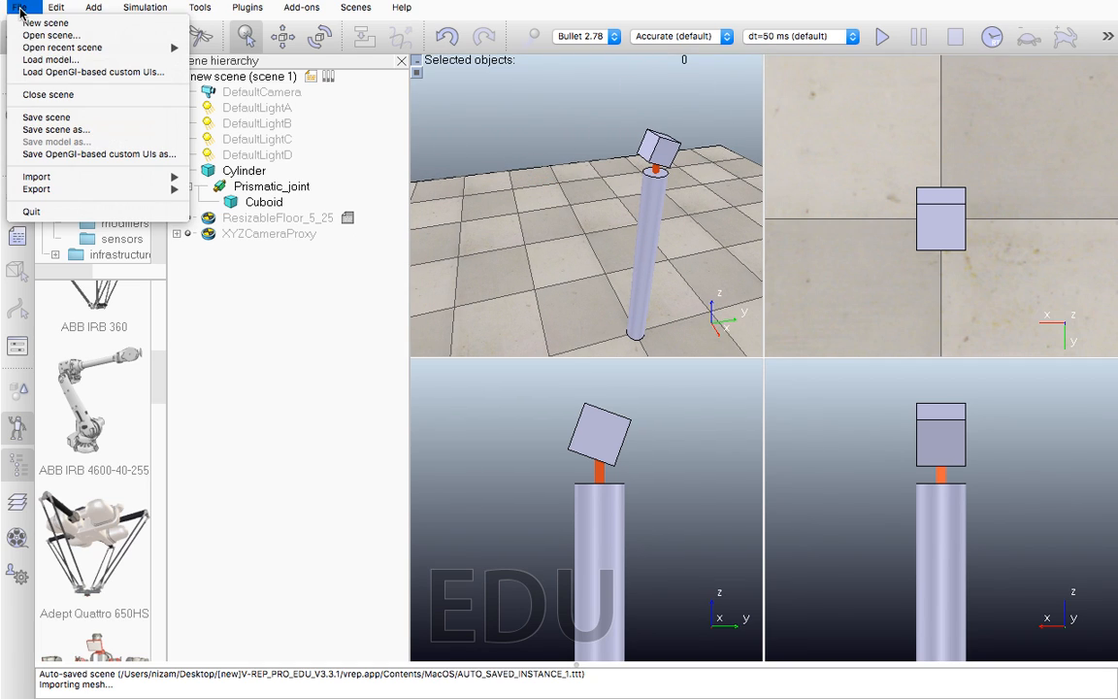
{"action": "left_click", "coordinate": [63, 119]}
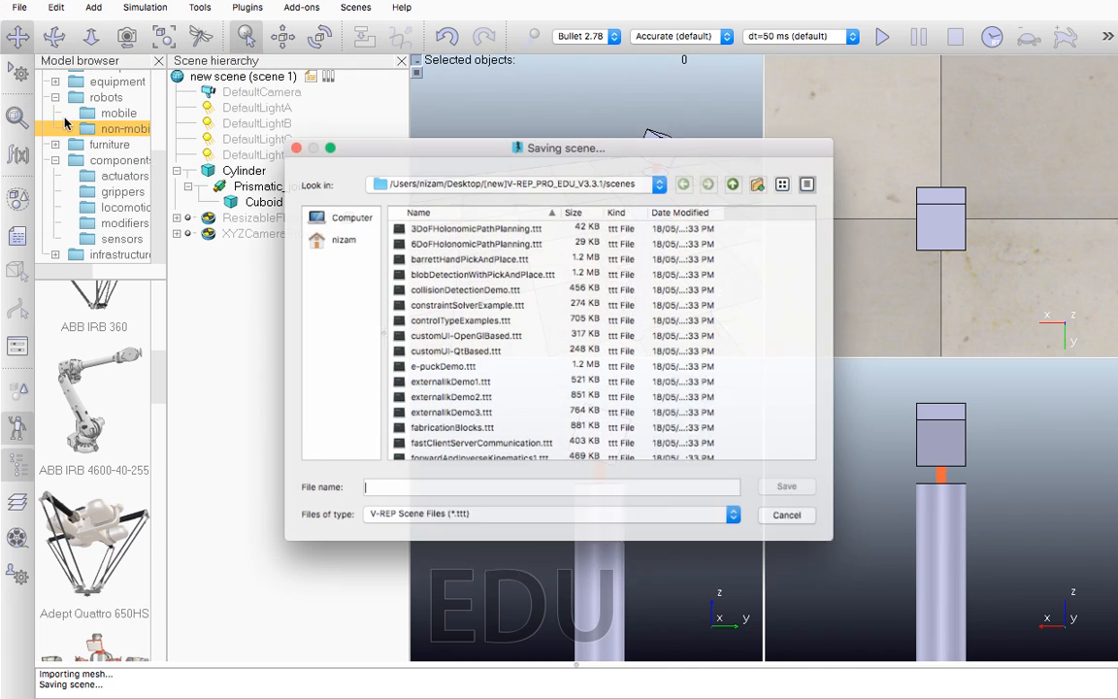
{"action": "left_click", "coordinate": [456, 521]}
{"action": "left_click", "coordinate": [460, 521]}
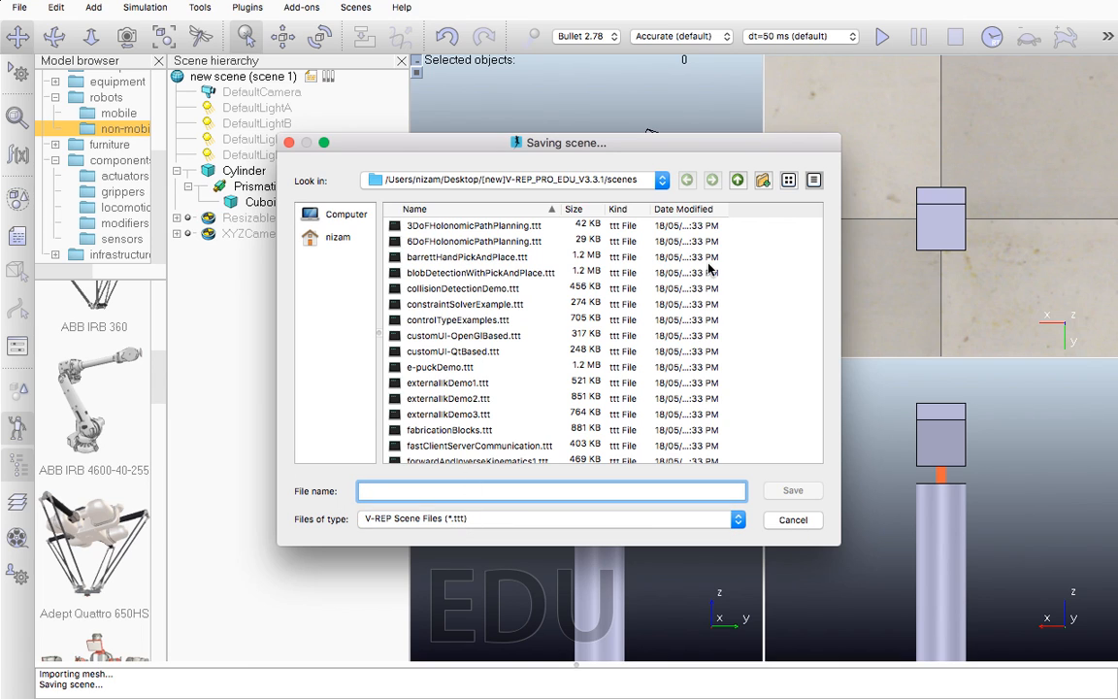
Look through the existing scene files from beginning to end, selecting 3DoFHolonomicPathPlanning.ttt, and cancel the saving.
{"action": "scroll", "coordinate": [582, 330], "scroll_direction": "down", "scroll_amount": 7}
{"action": "scroll", "coordinate": [543, 336], "scroll_direction": "down", "scroll_amount": 5}
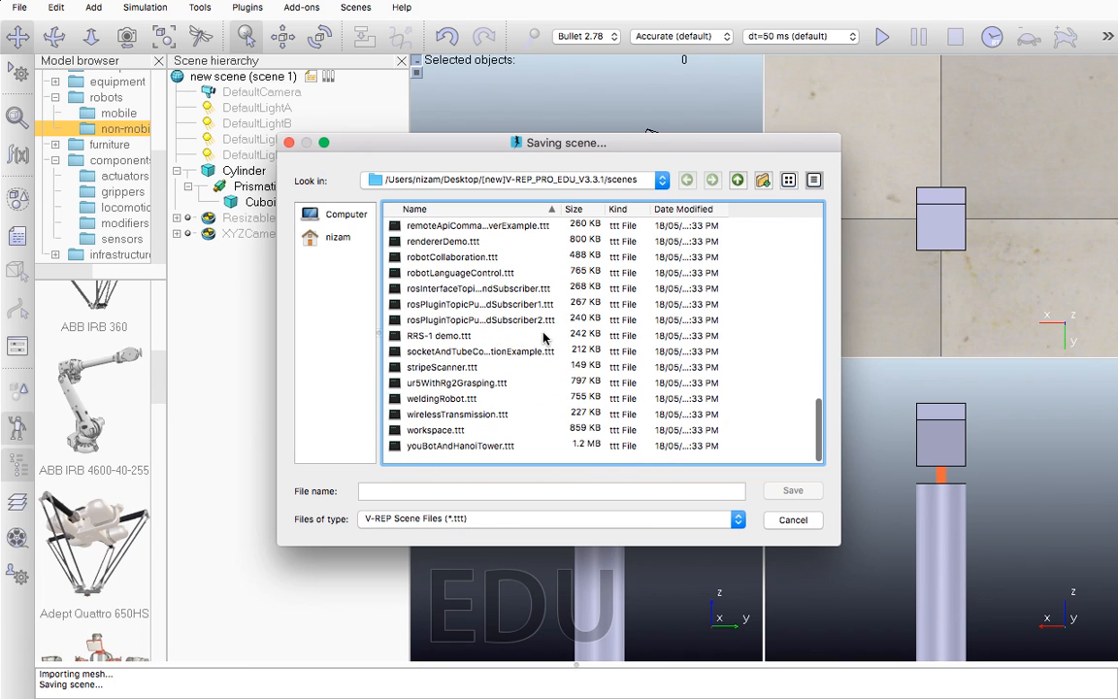
{"action": "scroll", "coordinate": [544, 335], "scroll_direction": "up", "scroll_amount": 12}
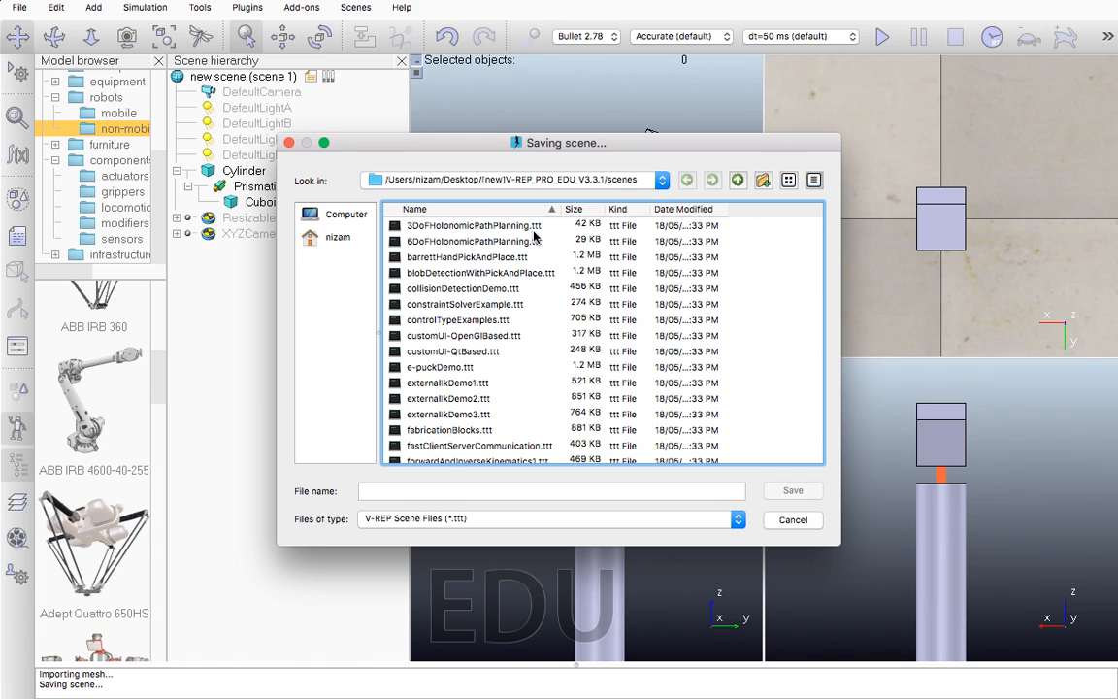
{"action": "left_click", "coordinate": [619, 228]}
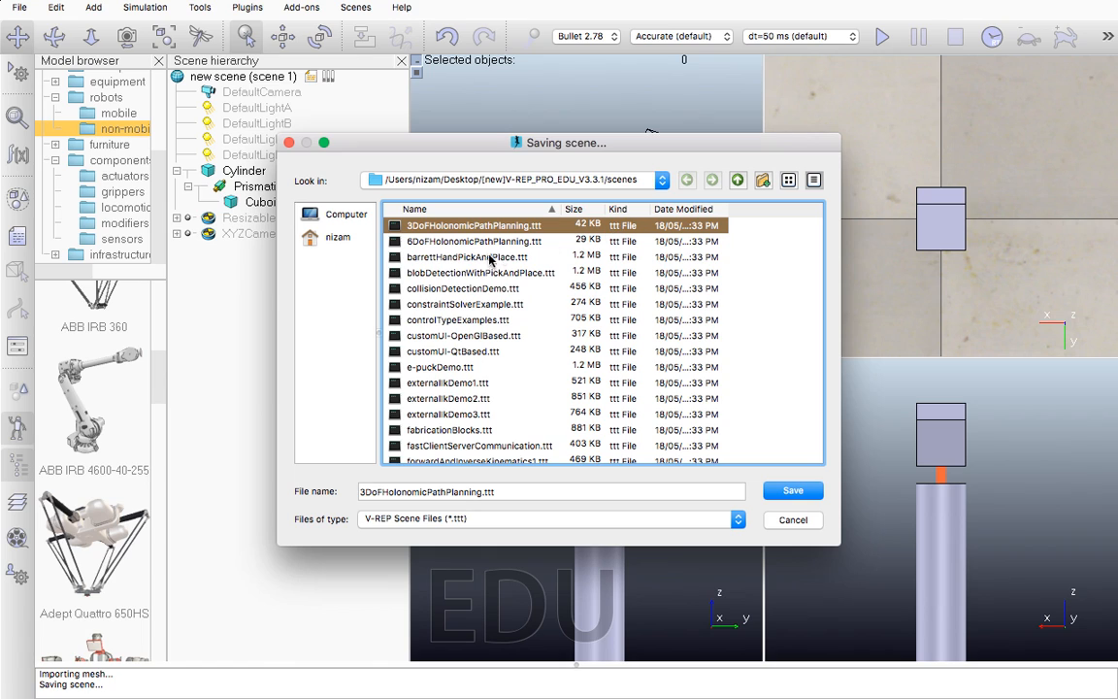
{"action": "scroll", "coordinate": [490, 260], "scroll_direction": "down", "scroll_amount": 12}
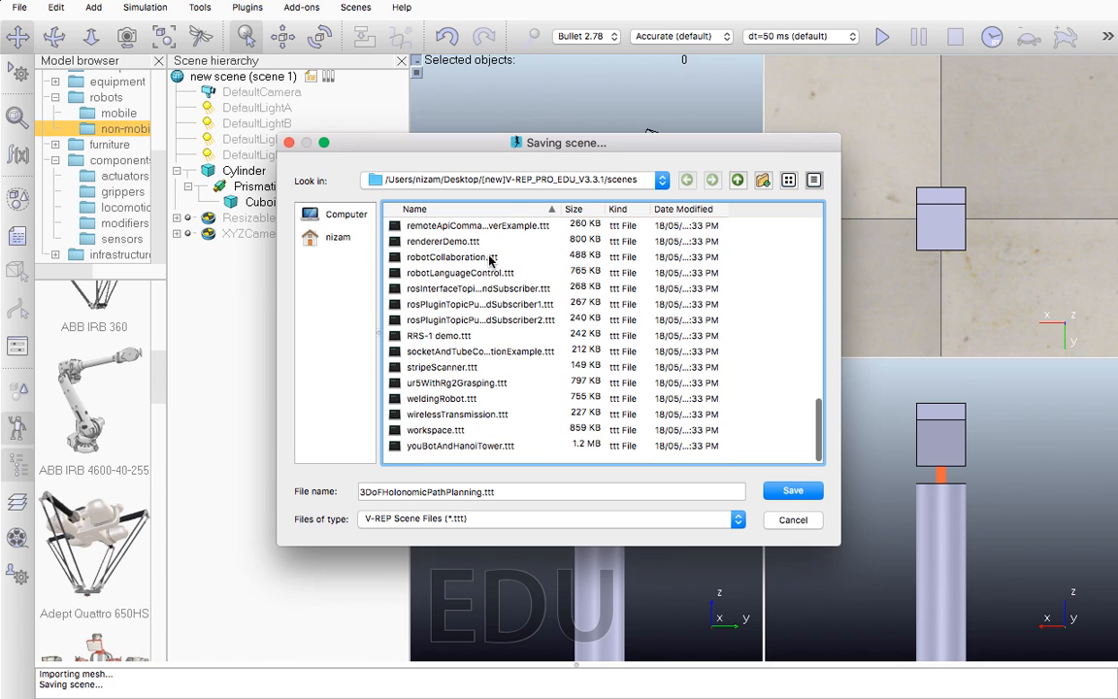
{"action": "scroll", "coordinate": [490, 260], "scroll_direction": "up", "scroll_amount": 12}
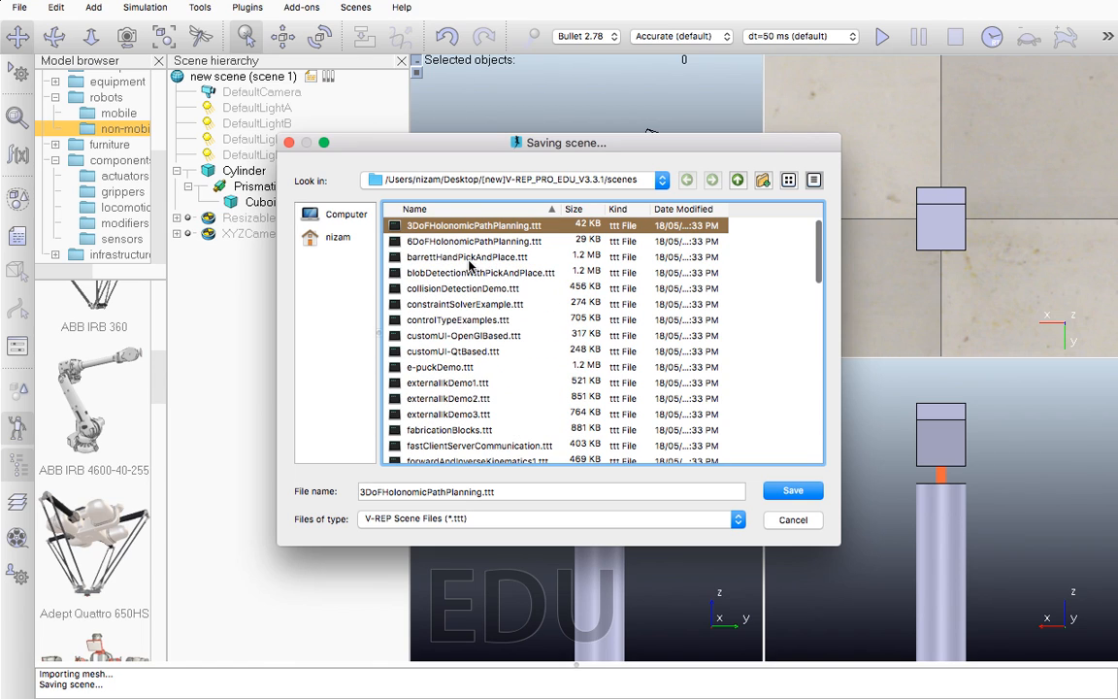
{"action": "left_click", "coordinate": [463, 307]}
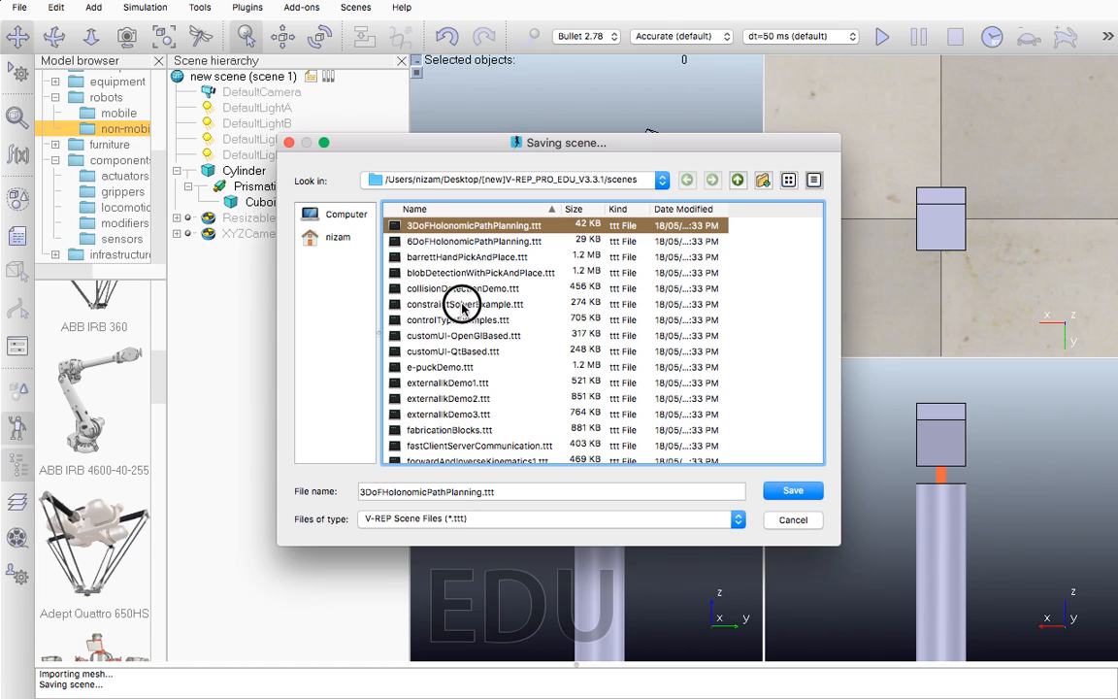
{"action": "left_click", "coordinate": [790, 520]}
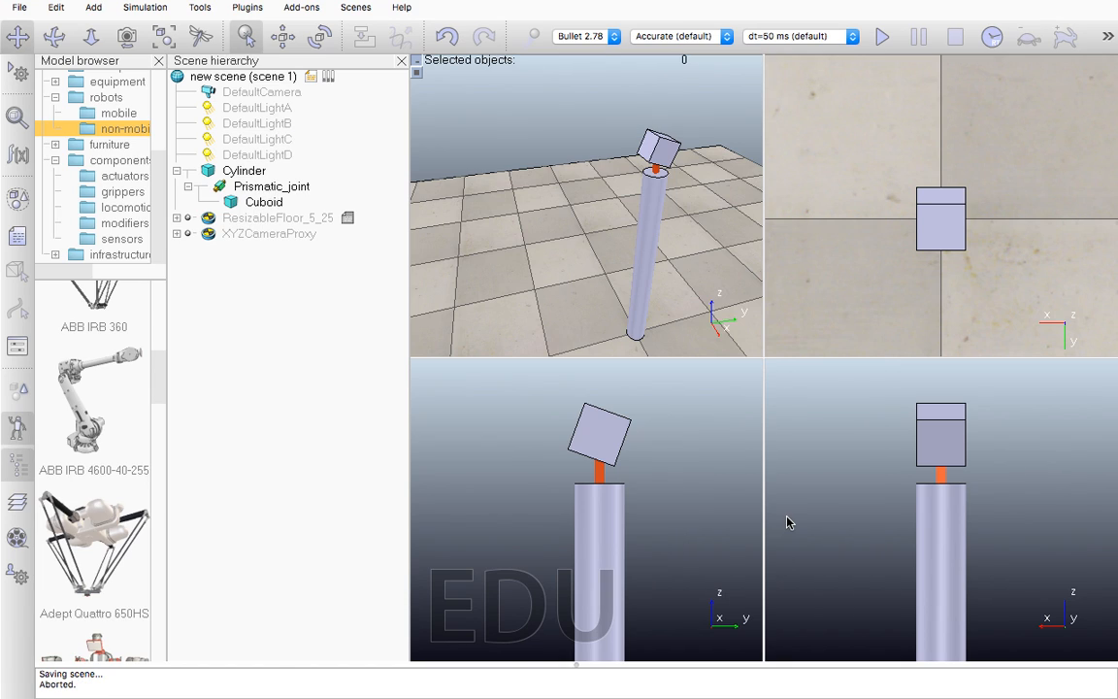
Open the example scene inverseKinematicsOf144DofManipulator.ttt and show the whole manipulator on its floor.
{"action": "left_click", "coordinate": [20, 7]}
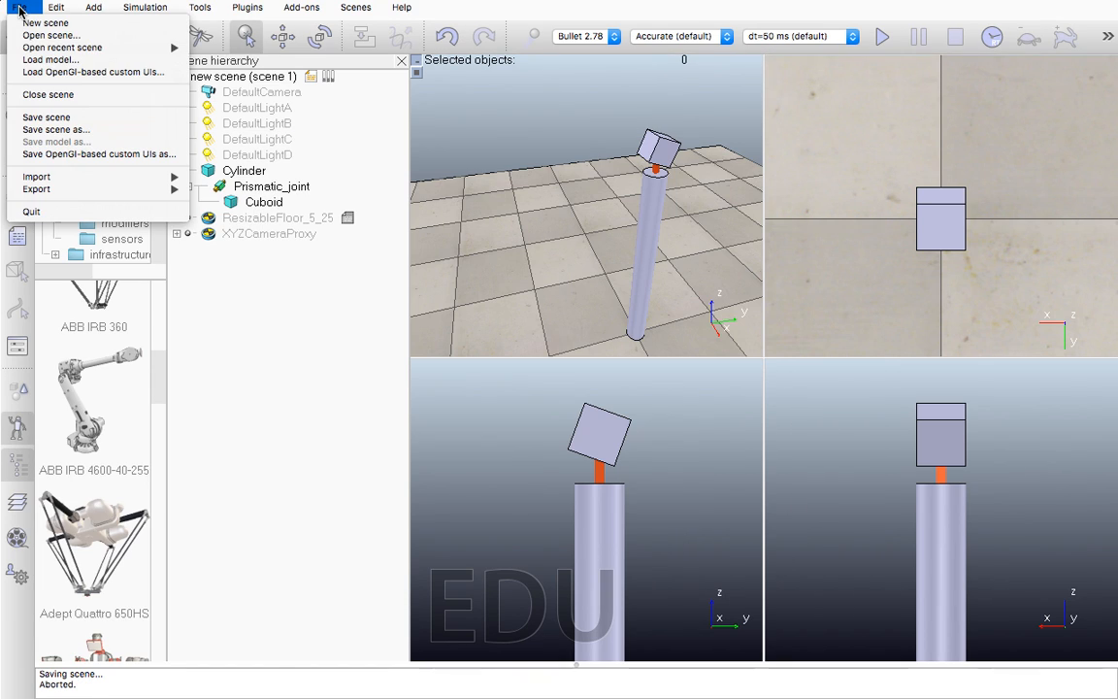
{"action": "left_click", "coordinate": [32, 37]}
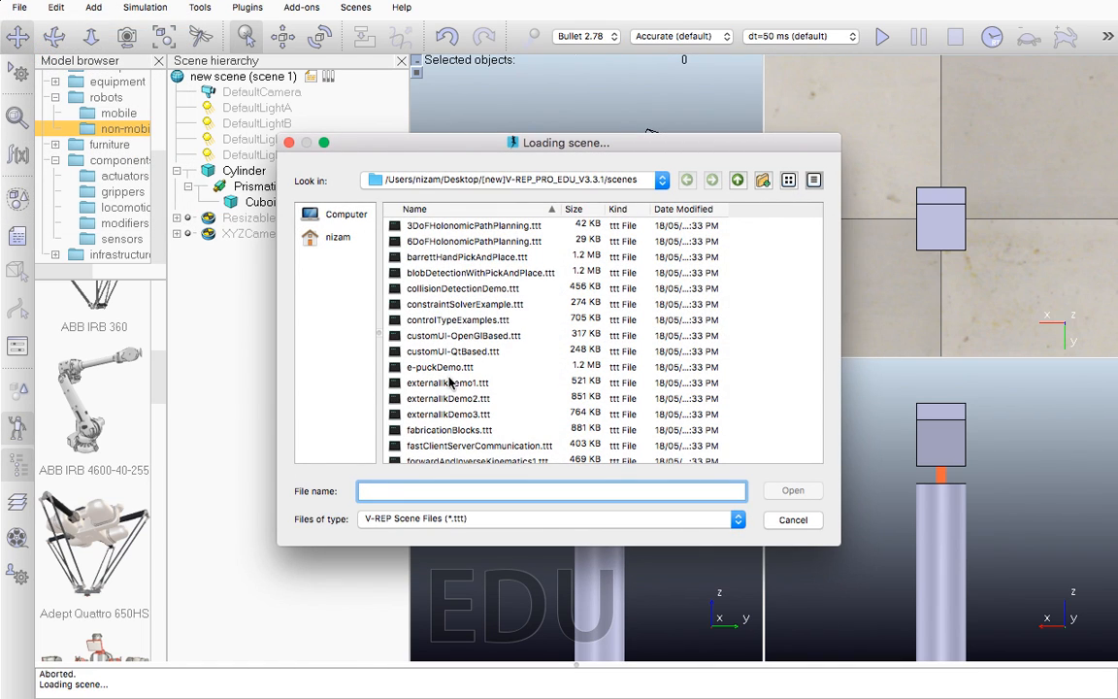
{"action": "scroll", "coordinate": [458, 366], "scroll_direction": "down", "scroll_amount": 4}
{"action": "scroll", "coordinate": [459, 368], "scroll_direction": "down", "scroll_amount": 2}
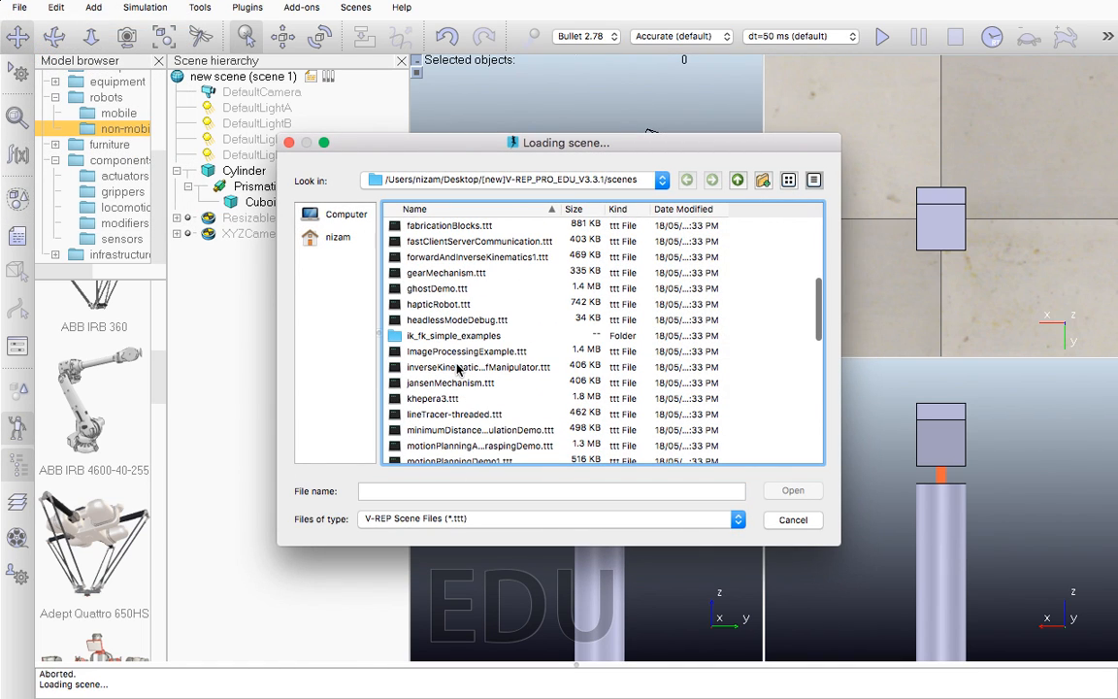
{"action": "left_click", "coordinate": [466, 368]}
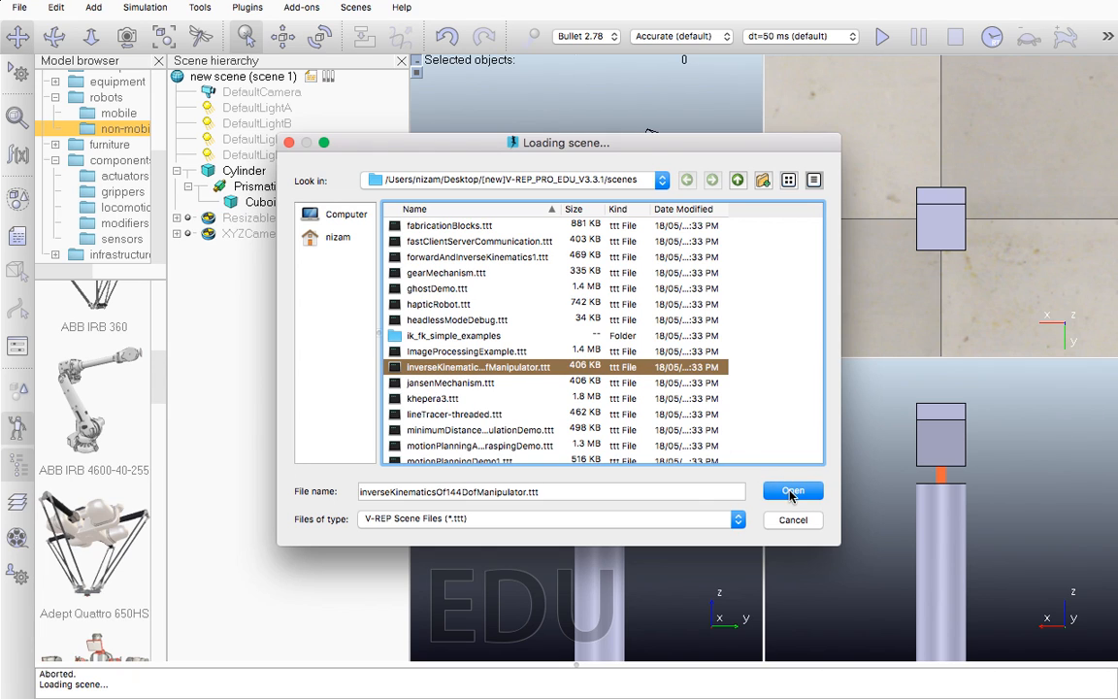
{"action": "left_click", "coordinate": [791, 492]}
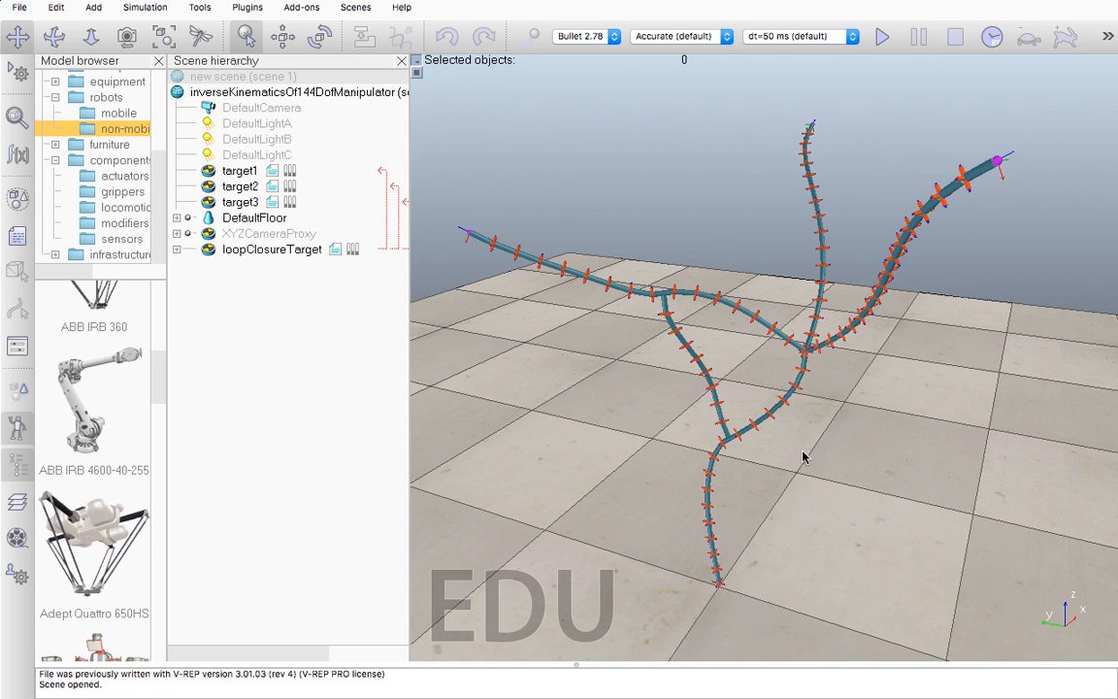
{"action": "scroll", "coordinate": [801, 403], "scroll_direction": "down", "scroll_amount": 6}
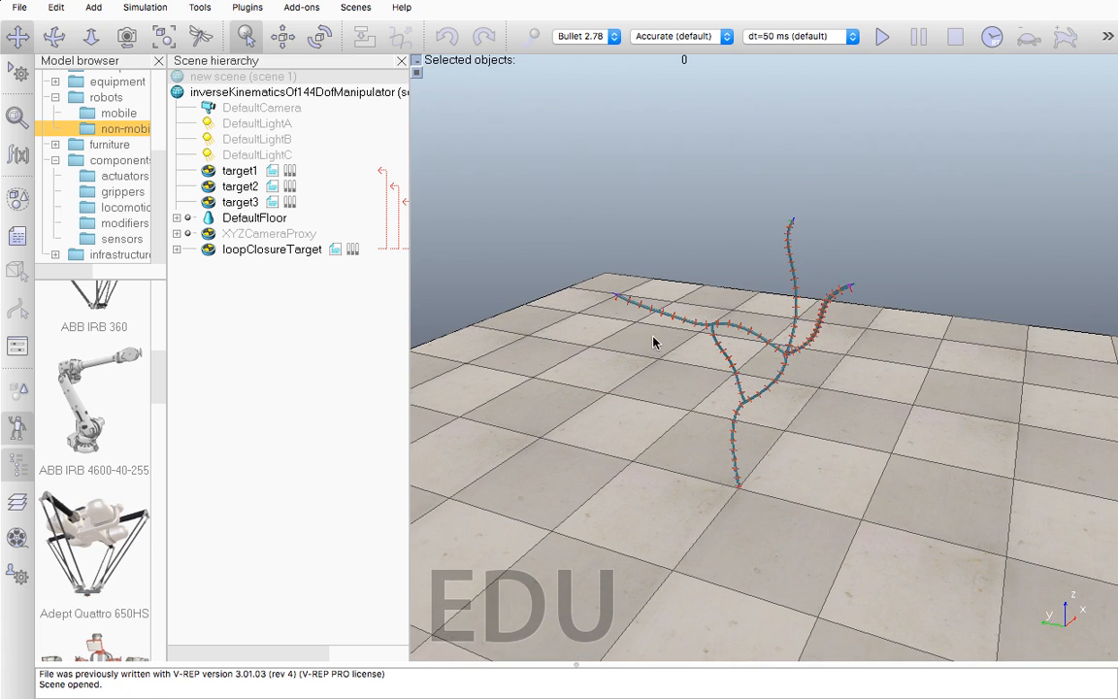
Open the example scene ur5WithRg2Grasping.ttt and acknowledge its CAD data notice.
{"action": "left_click", "coordinate": [23, 9]}
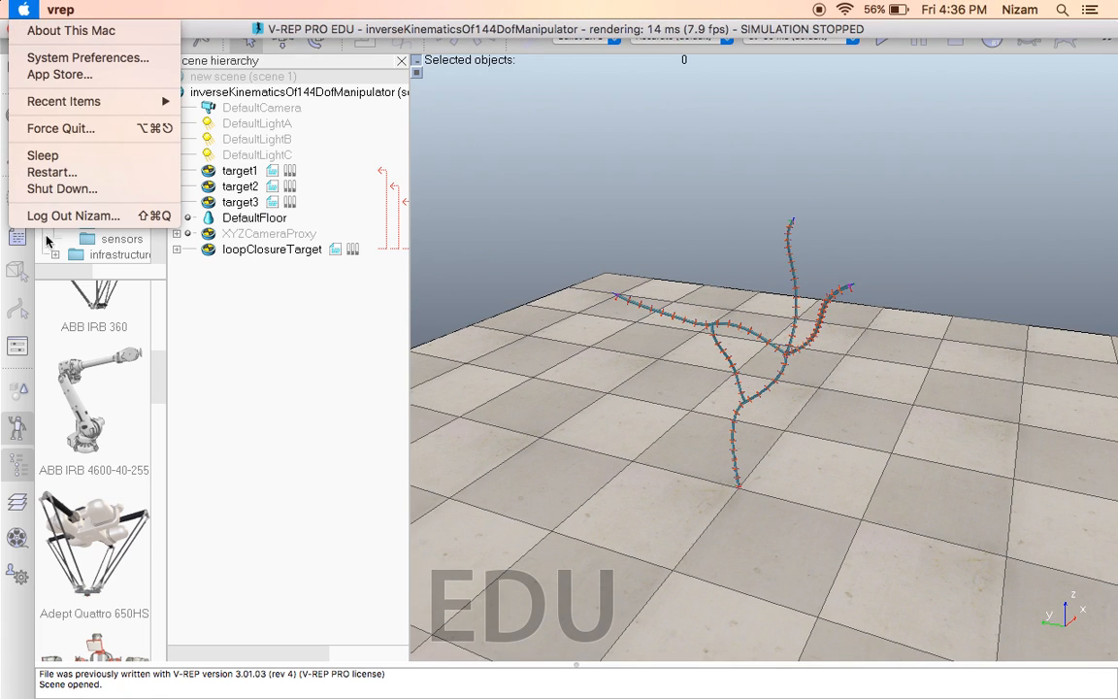
{"action": "left_click", "coordinate": [291, 414]}
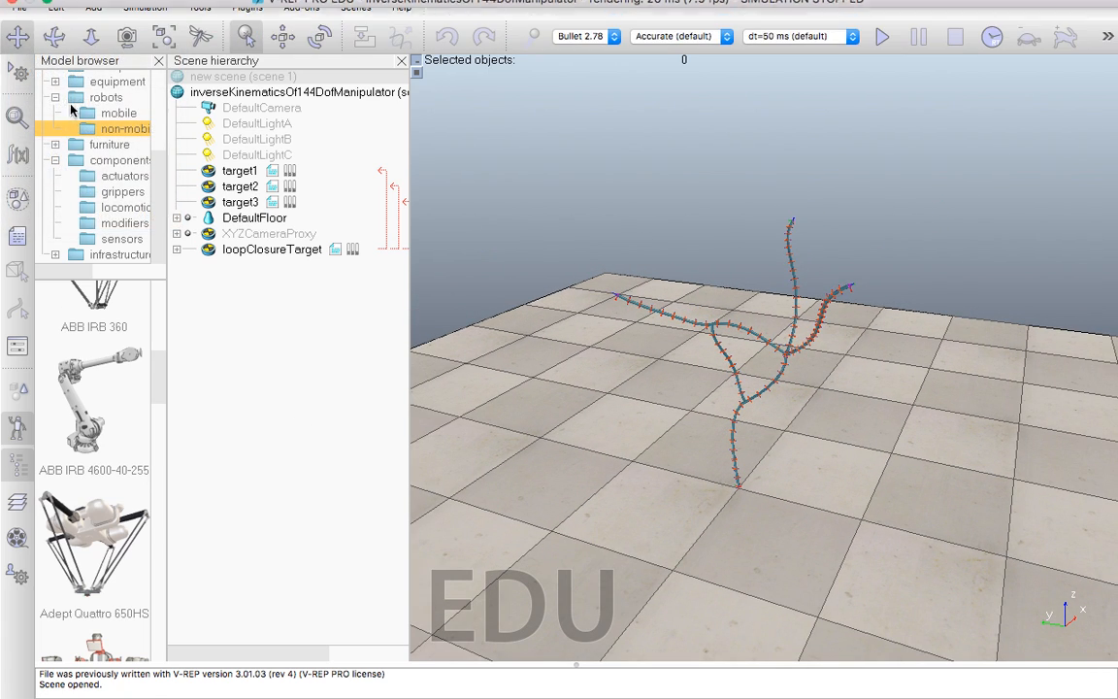
{"action": "left_click", "coordinate": [21, 9]}
{"action": "left_click", "coordinate": [44, 30]}
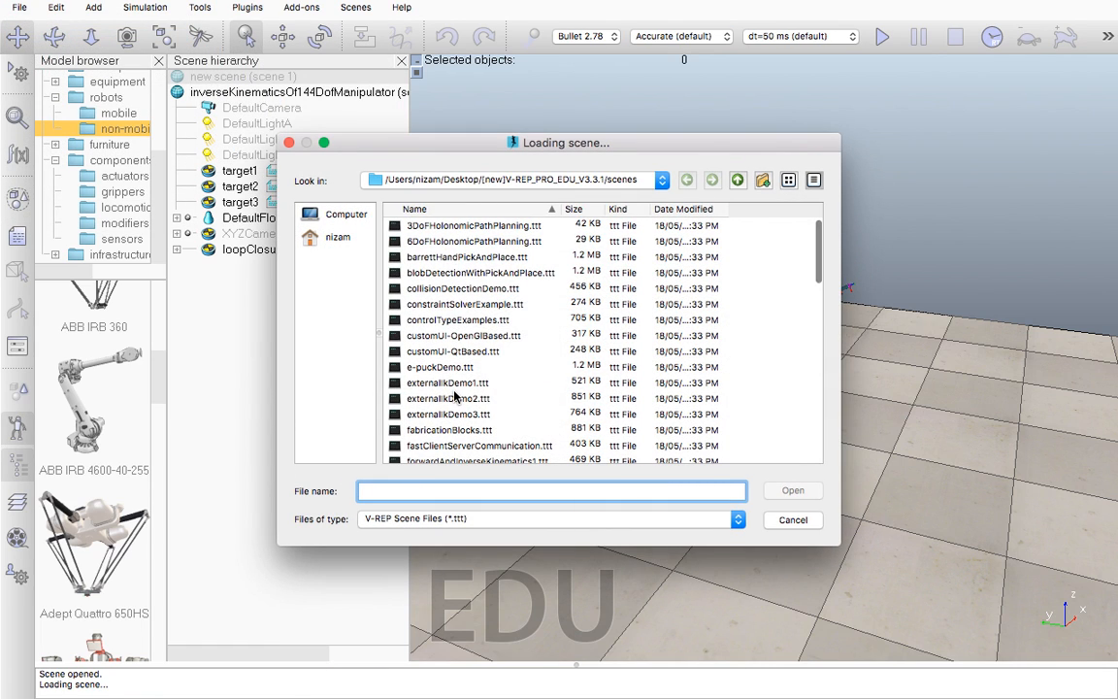
{"action": "scroll", "coordinate": [454, 393], "scroll_direction": "down", "scroll_amount": 15}
{"action": "scroll", "coordinate": [460, 291], "scroll_direction": "up", "scroll_amount": 10}
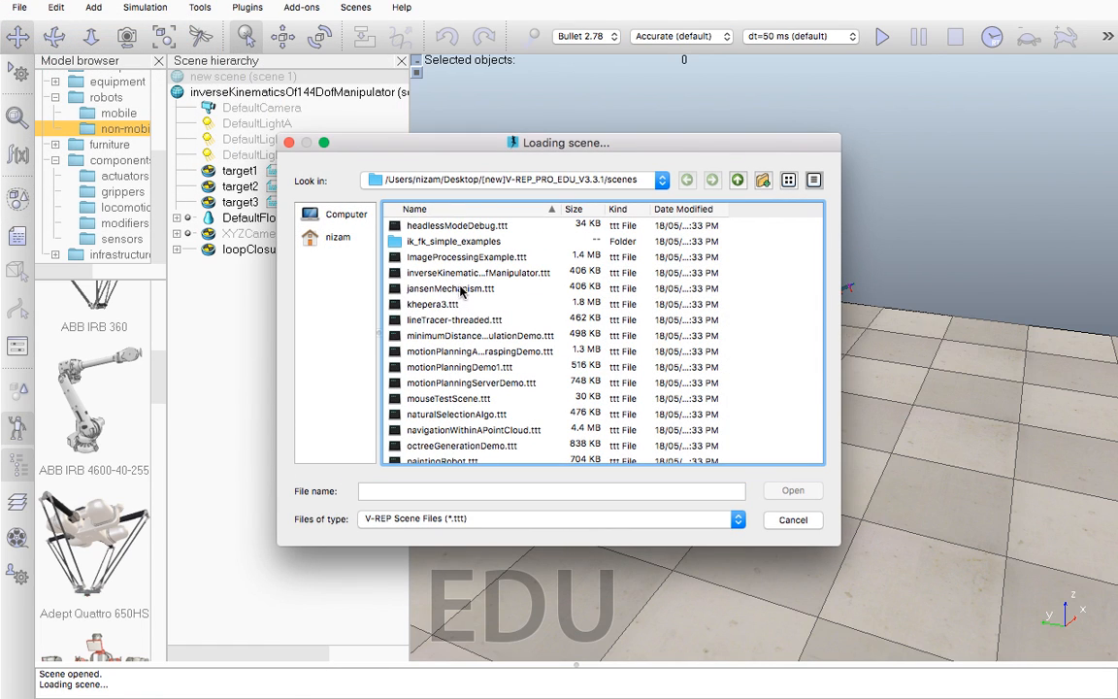
{"action": "scroll", "coordinate": [458, 276], "scroll_direction": "up", "scroll_amount": 5}
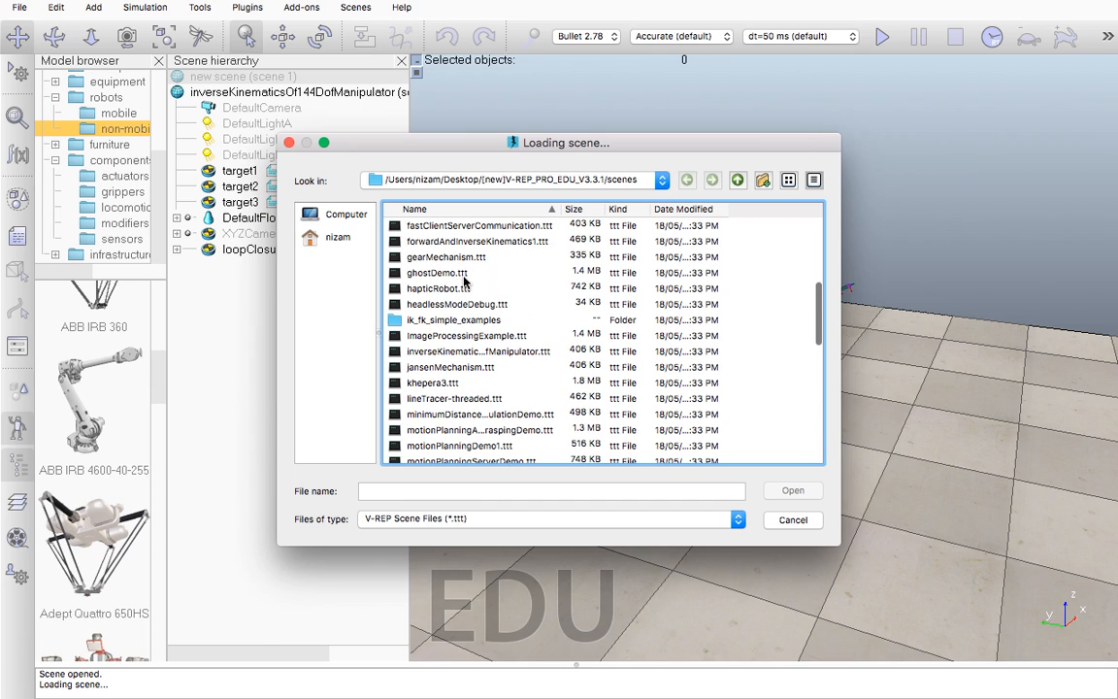
{"action": "scroll", "coordinate": [455, 248], "scroll_direction": "down", "scroll_amount": 10}
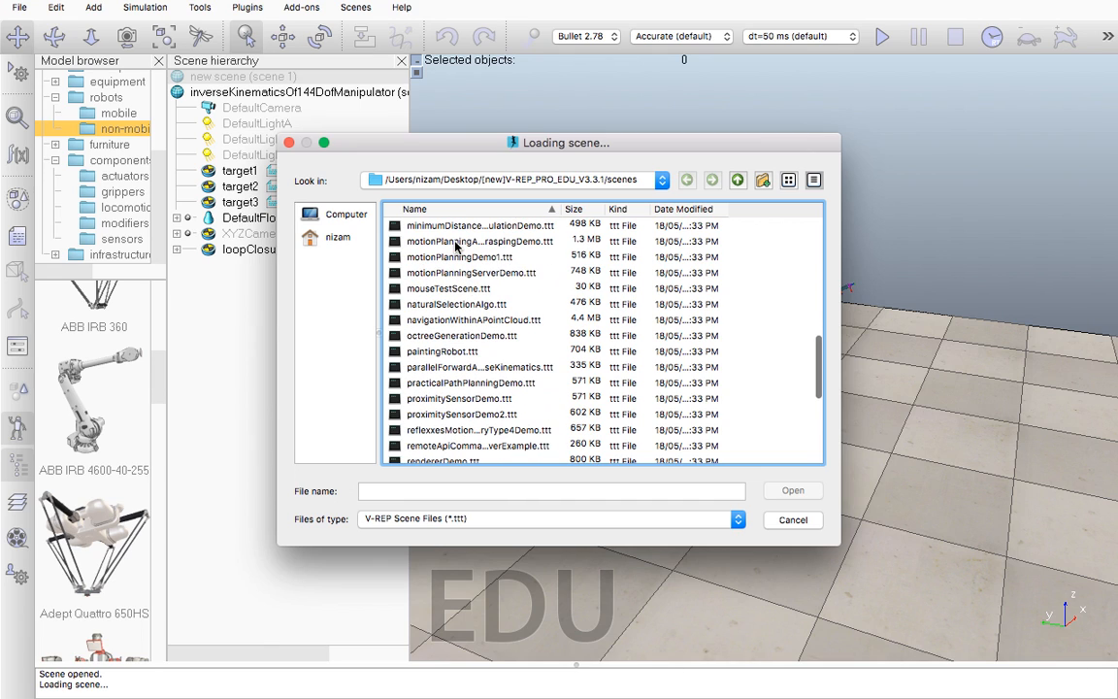
{"action": "scroll", "coordinate": [456, 247], "scroll_direction": "down", "scroll_amount": 4}
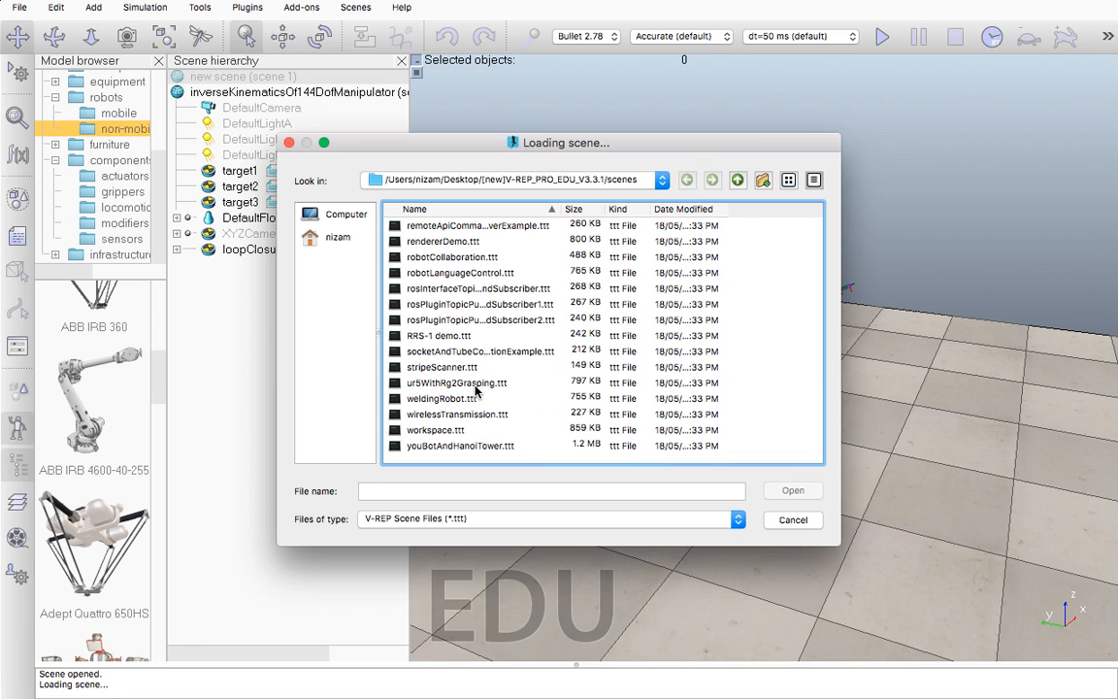
{"action": "left_click", "coordinate": [476, 386]}
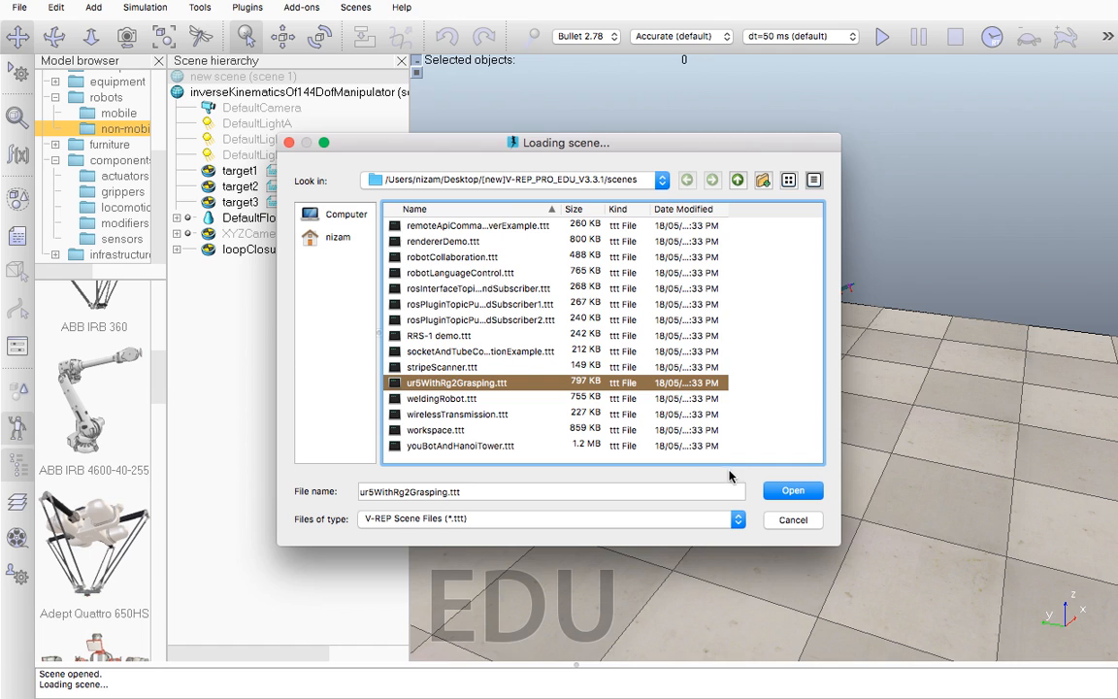
{"action": "left_click", "coordinate": [790, 491]}
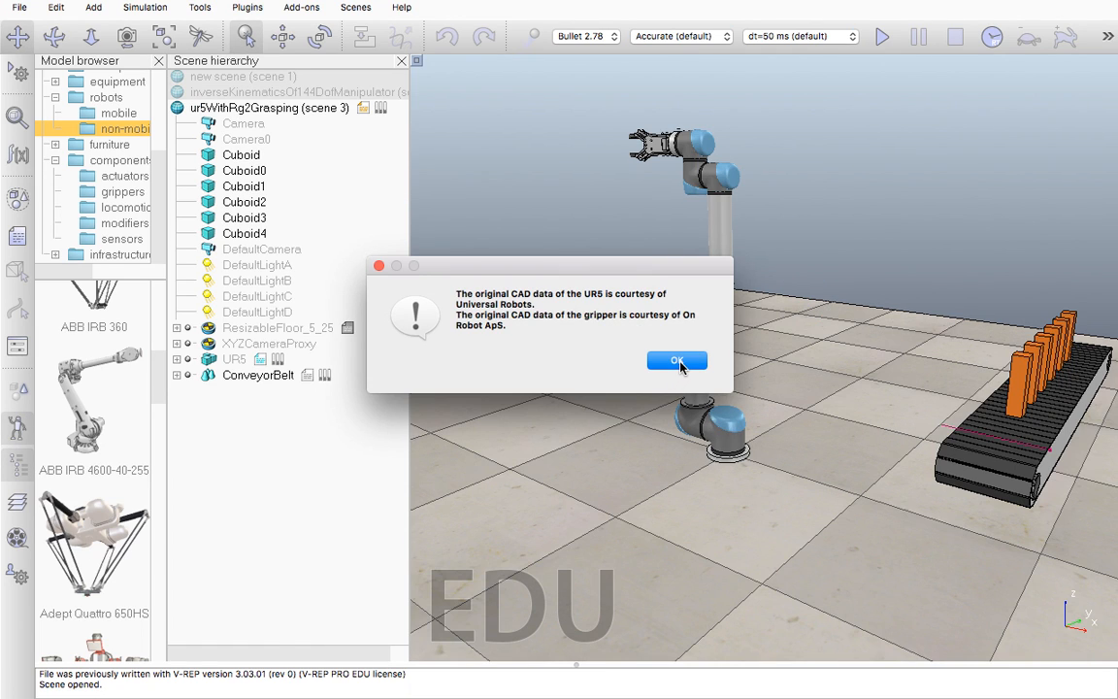
{"action": "left_click", "coordinate": [677, 360]}
Frame the UR5 arm together with the conveyor belt and start the grasping simulation.
{"action": "middle_click_drag", "start_coordinate": [772, 383], "coordinate": [795, 462]}
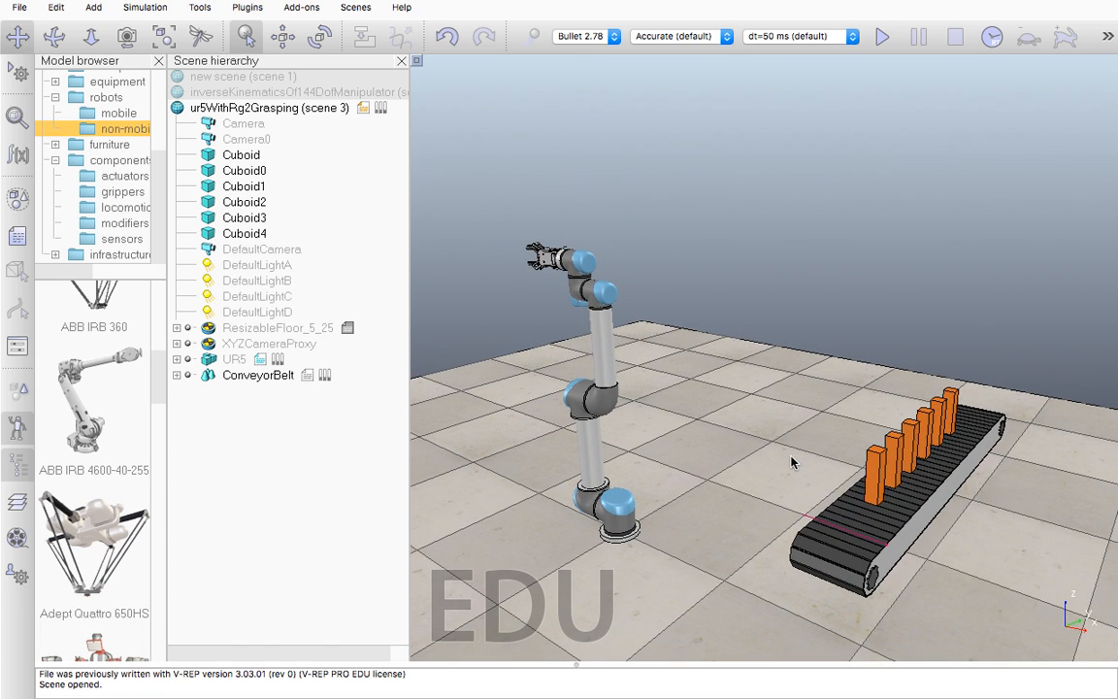
{"action": "middle_click_drag", "start_coordinate": [794, 460], "coordinate": [707, 479]}
{"action": "scroll", "coordinate": [767, 458], "scroll_direction": "down", "scroll_amount": 1}
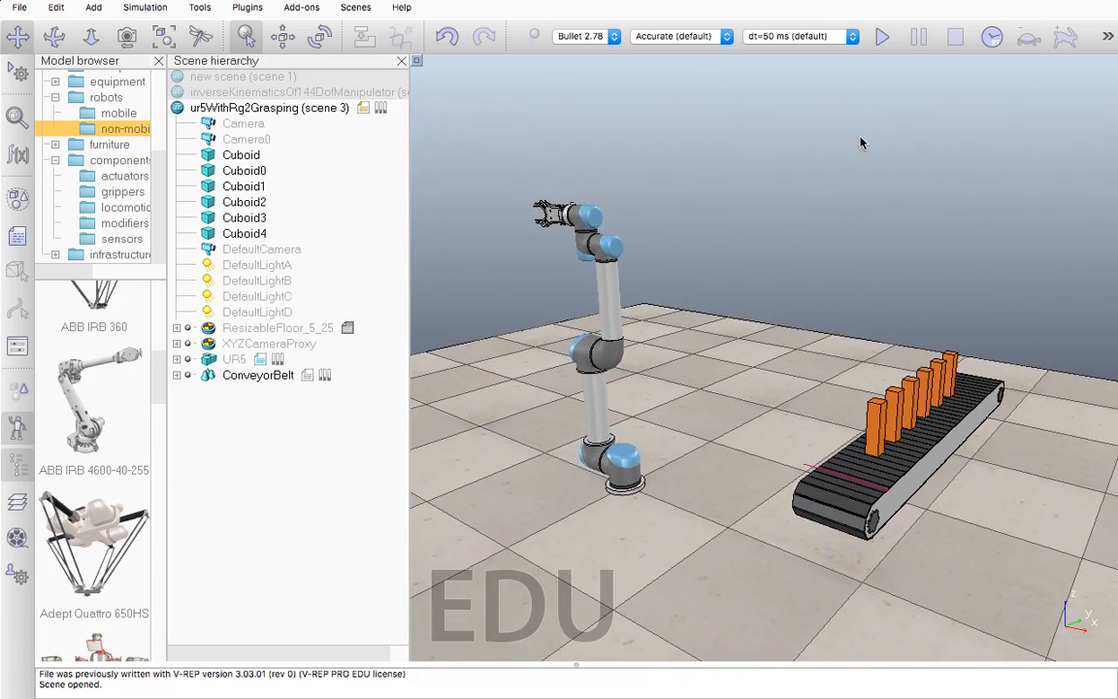
{"action": "left_click", "coordinate": [884, 39]}
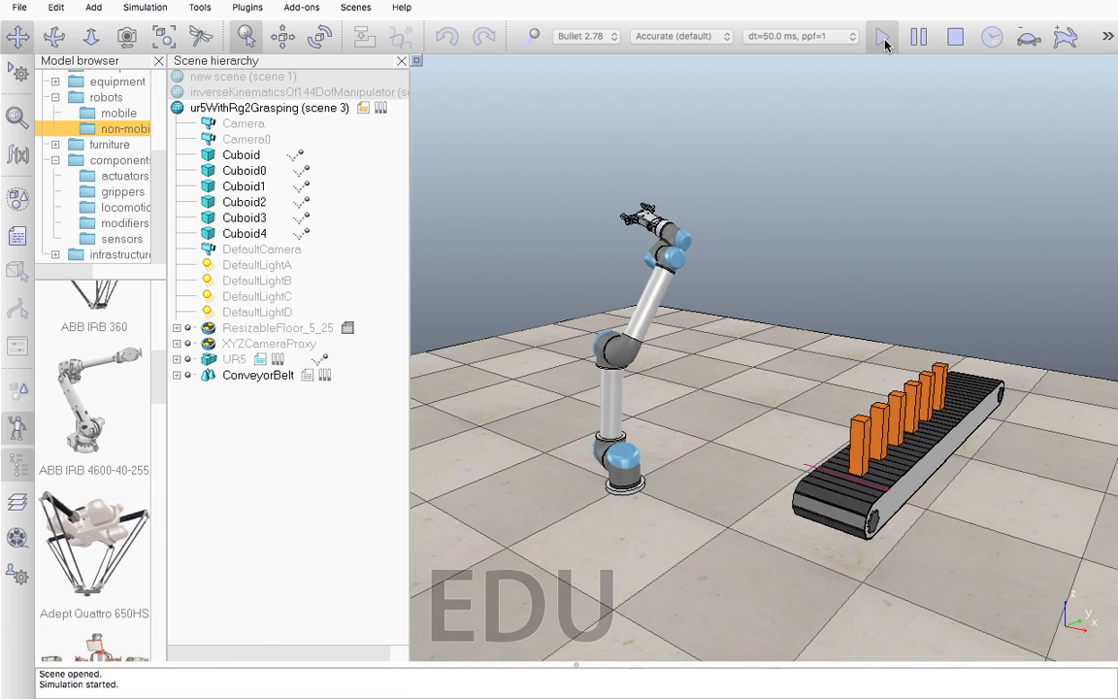
Watch the UR5 grasp and stack the cuboids, browse the non-mobile robot models as far as UR5, and stop the simulation.
{"action": "scroll", "coordinate": [744, 108], "scroll_direction": "up", "scroll_amount": 5}
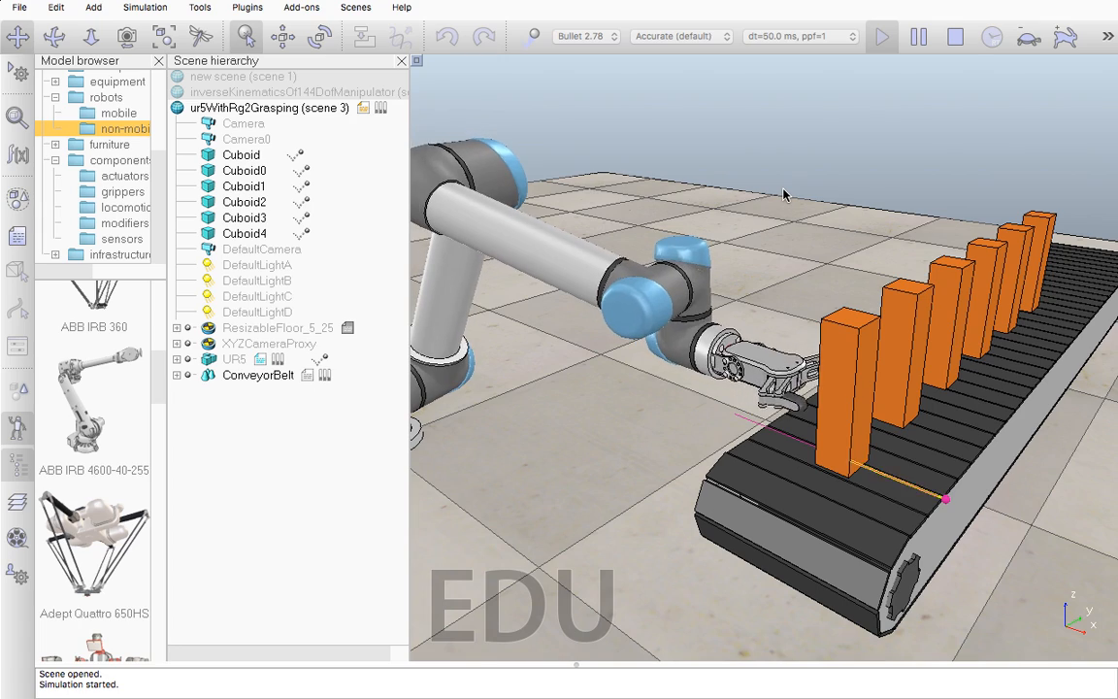
{"action": "scroll", "coordinate": [708, 406], "scroll_direction": "down", "scroll_amount": 5}
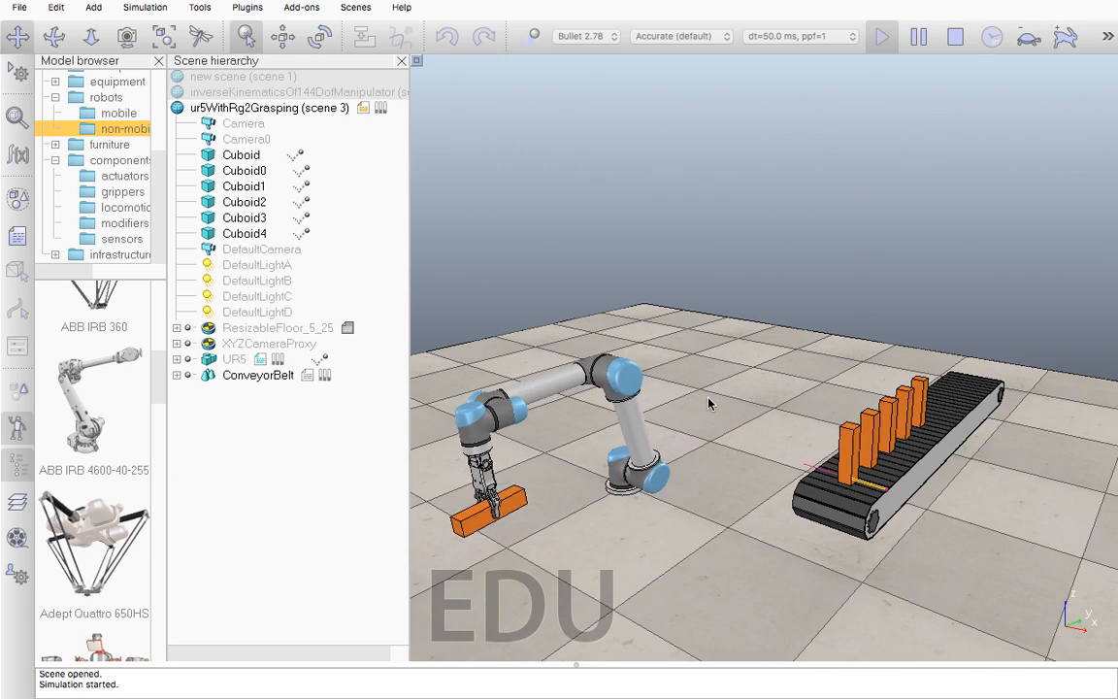
{"action": "scroll", "coordinate": [708, 405], "scroll_direction": "up", "scroll_amount": 5}
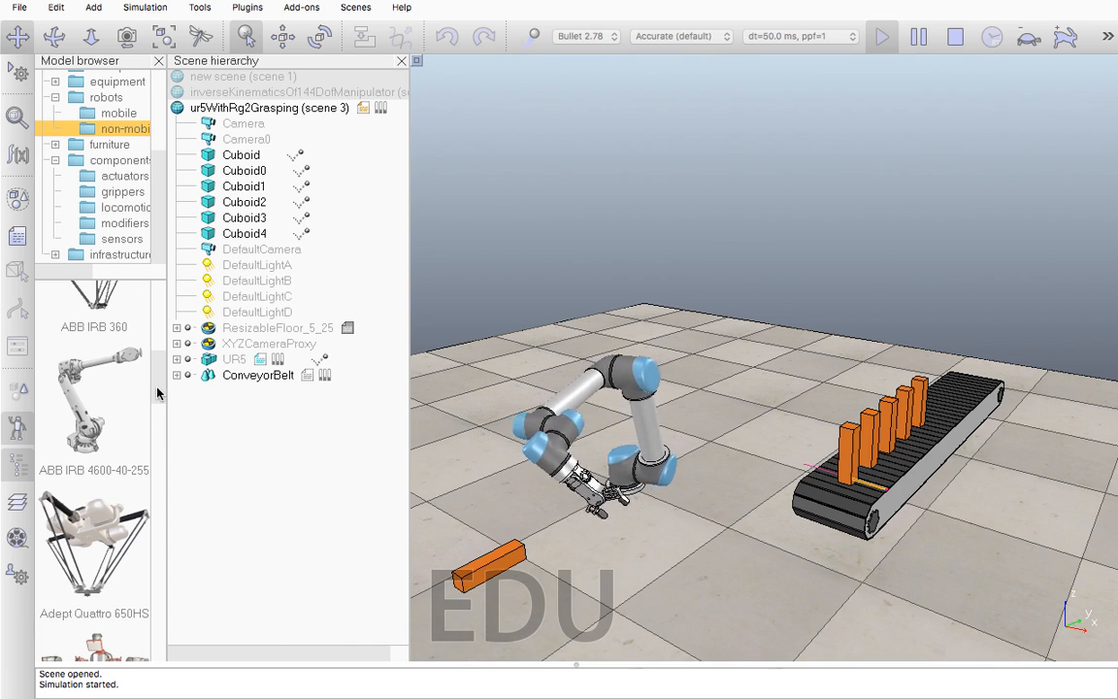
{"action": "left_click_drag", "start_coordinate": [160, 375], "coordinate": [166, 652]}
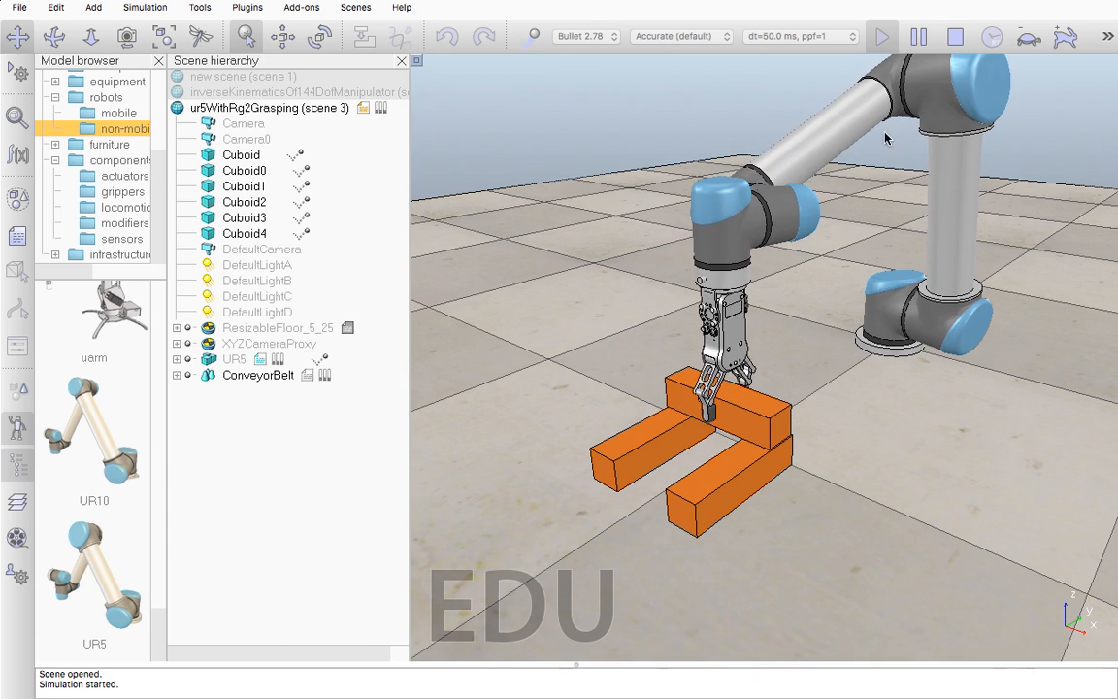
{"action": "left_click", "coordinate": [956, 39]}
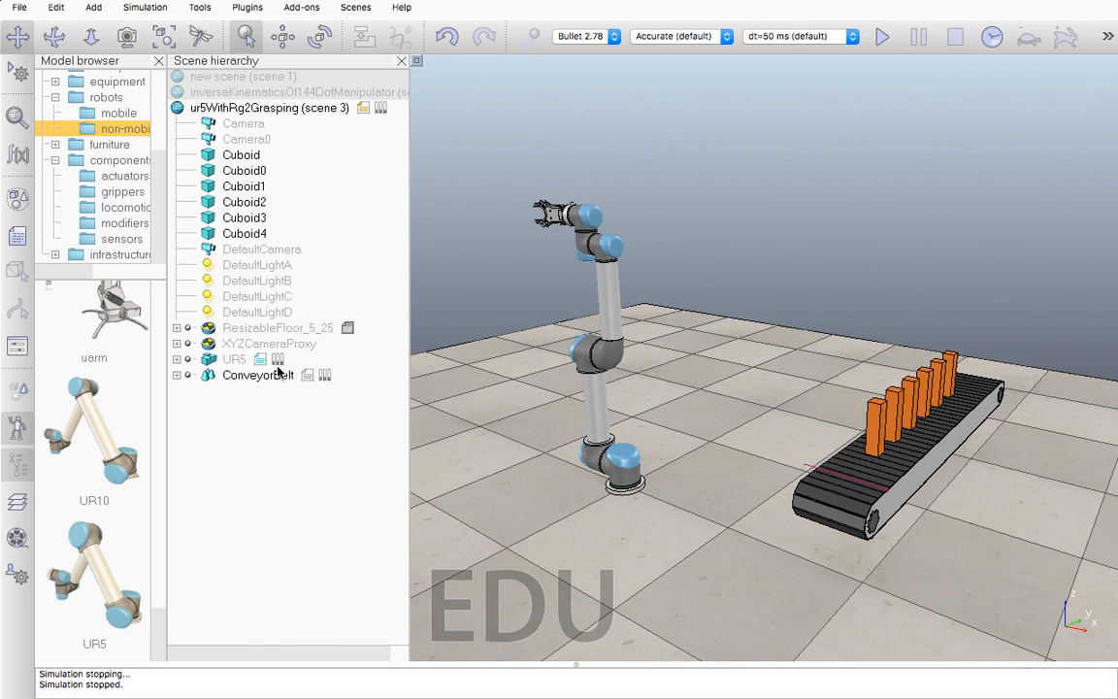
Open the UR5 arm's threaded child script, look through it from the end back to the beginning, and close it.
{"action": "left_click", "coordinate": [176, 359]}
{"action": "left_click", "coordinate": [176, 359]}
{"action": "double_click", "coordinate": [260, 359]}
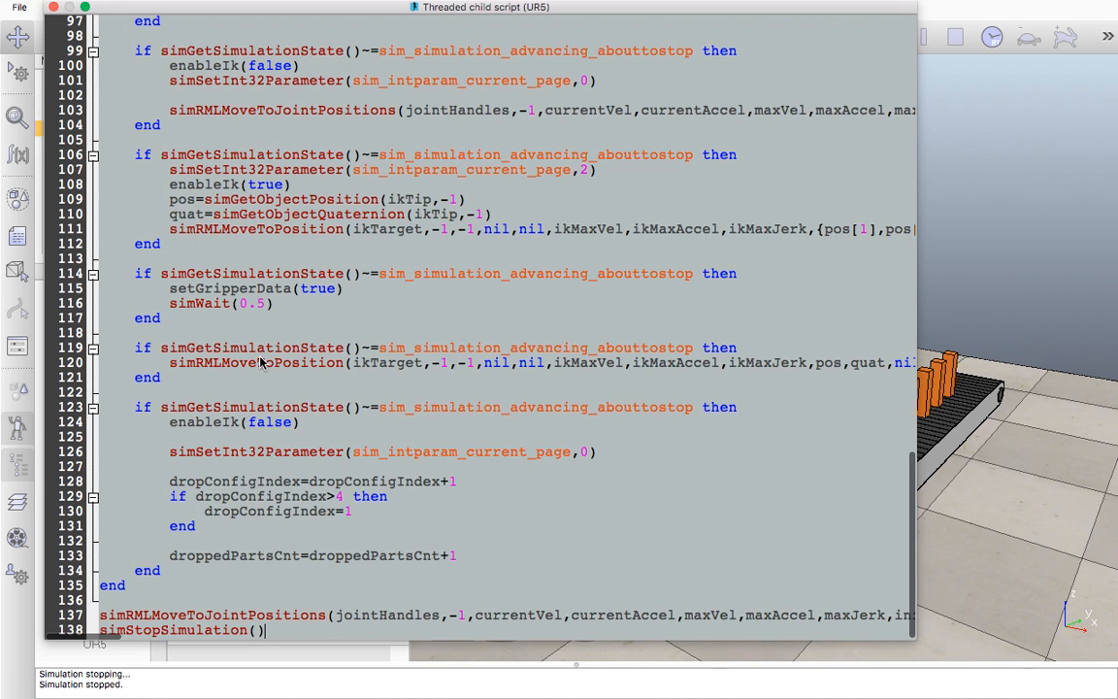
{"action": "scroll", "coordinate": [260, 362], "scroll_direction": "up", "scroll_amount": 10}
{"action": "scroll", "coordinate": [260, 362], "scroll_direction": "up", "scroll_amount": 15}
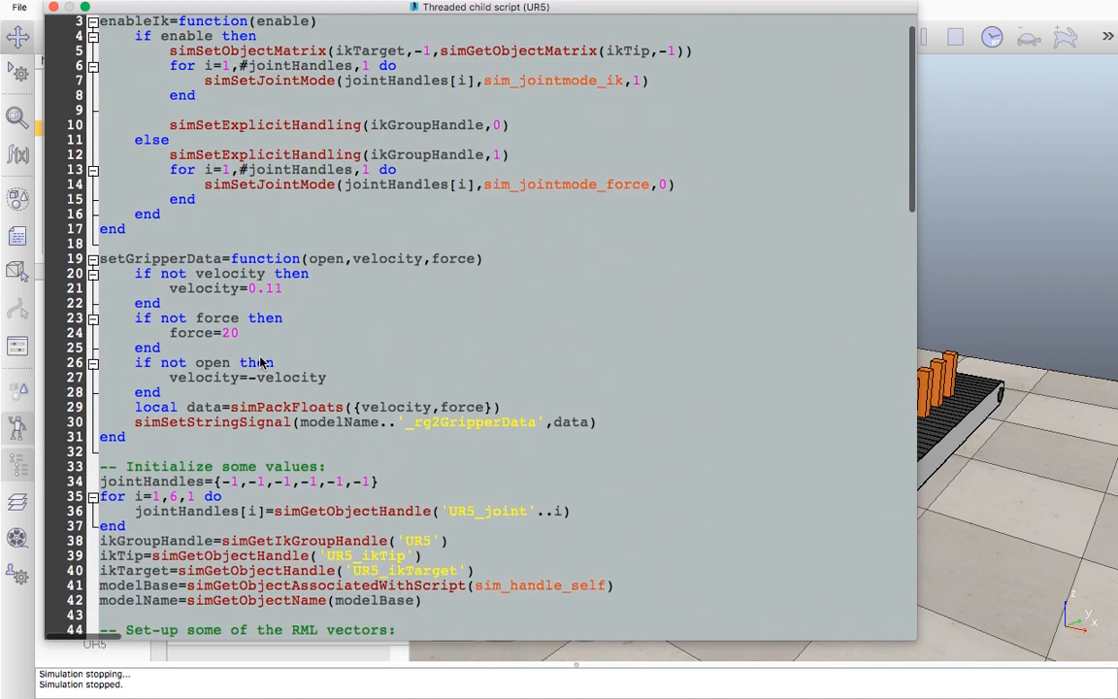
{"action": "left_click", "coordinate": [53, 7]}
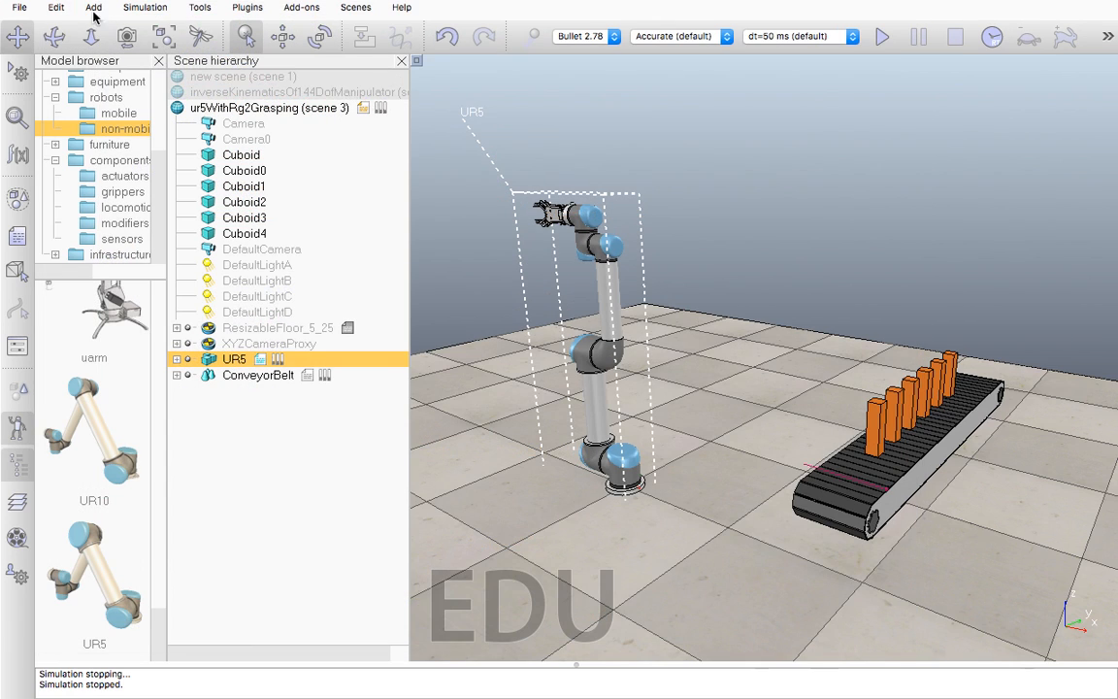
Reopen the UR5 child script, highlight the enableIk function, read through the remaining code to the end, and close the script.
{"action": "double_click", "coordinate": [260, 360]}
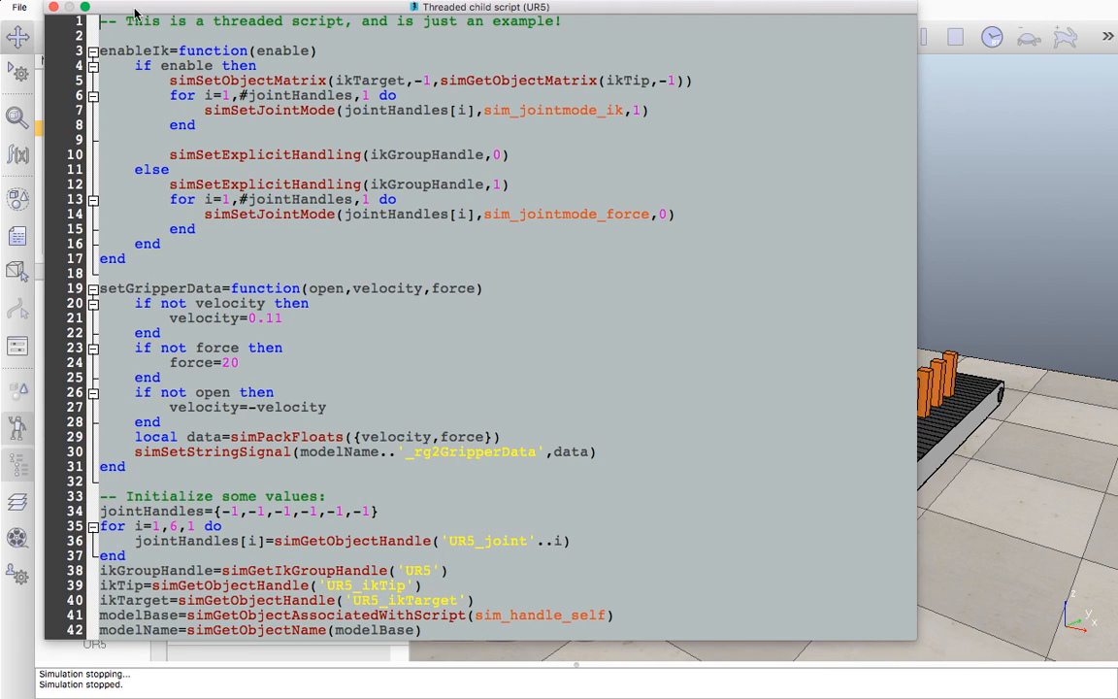
{"action": "scroll", "coordinate": [105, 43], "scroll_direction": "down", "scroll_amount": 20}
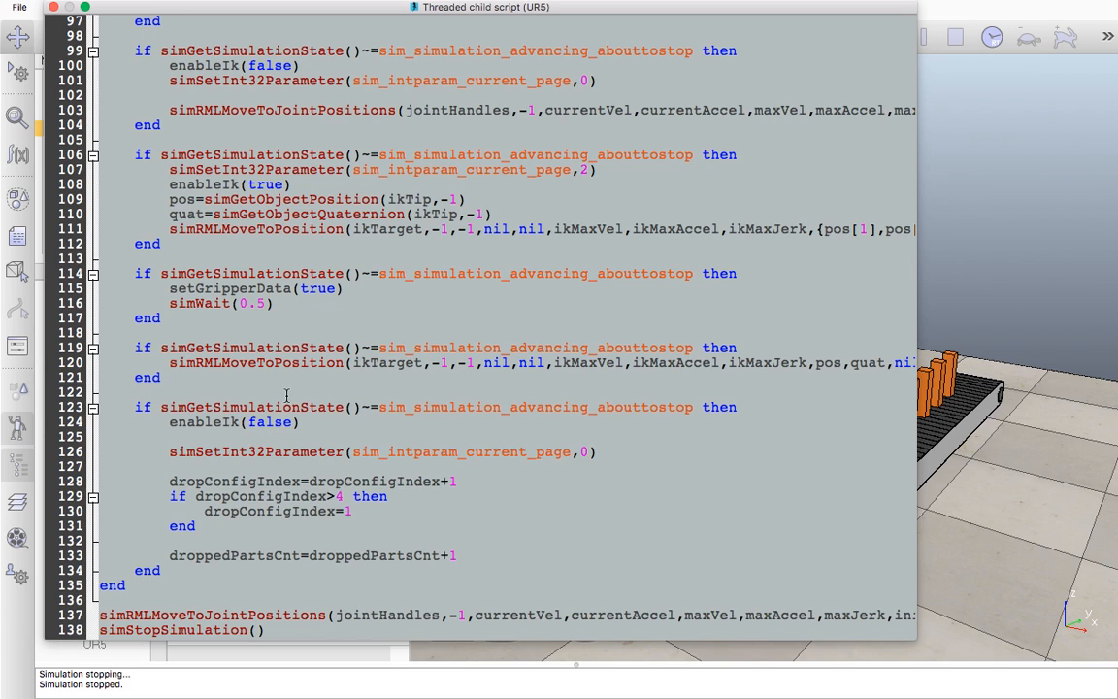
{"action": "scroll", "coordinate": [303, 352], "scroll_direction": "up", "scroll_amount": 1}
{"action": "scroll", "coordinate": [303, 352], "scroll_direction": "up", "scroll_amount": 20}
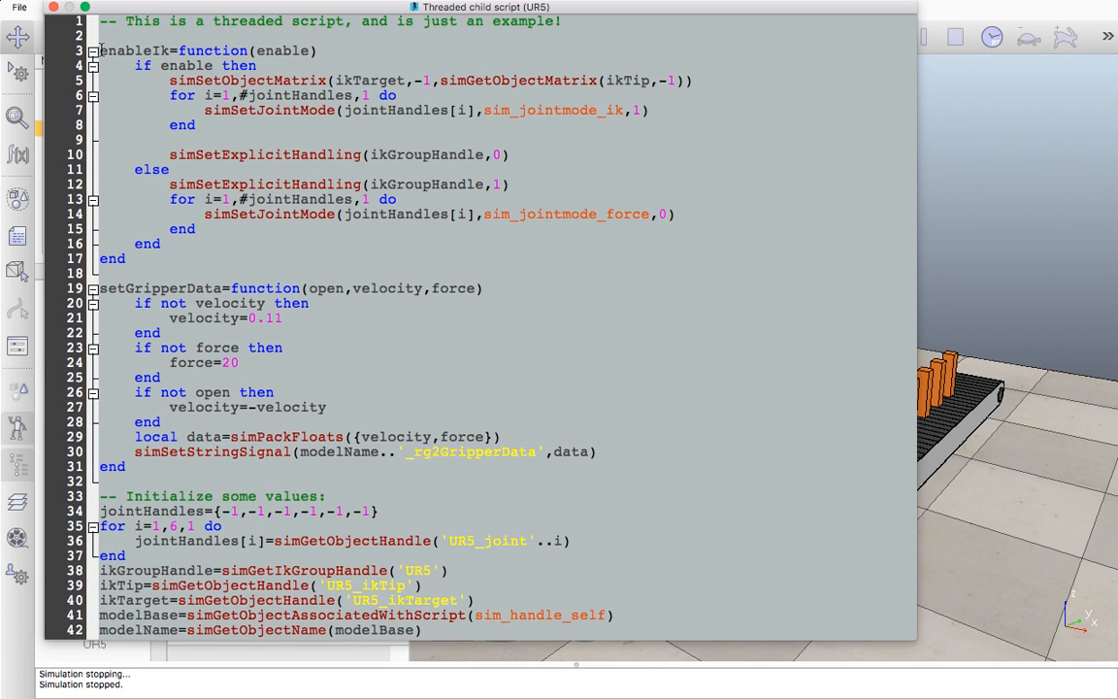
{"action": "left_click_drag", "start_coordinate": [101, 50], "coordinate": [318, 260]}
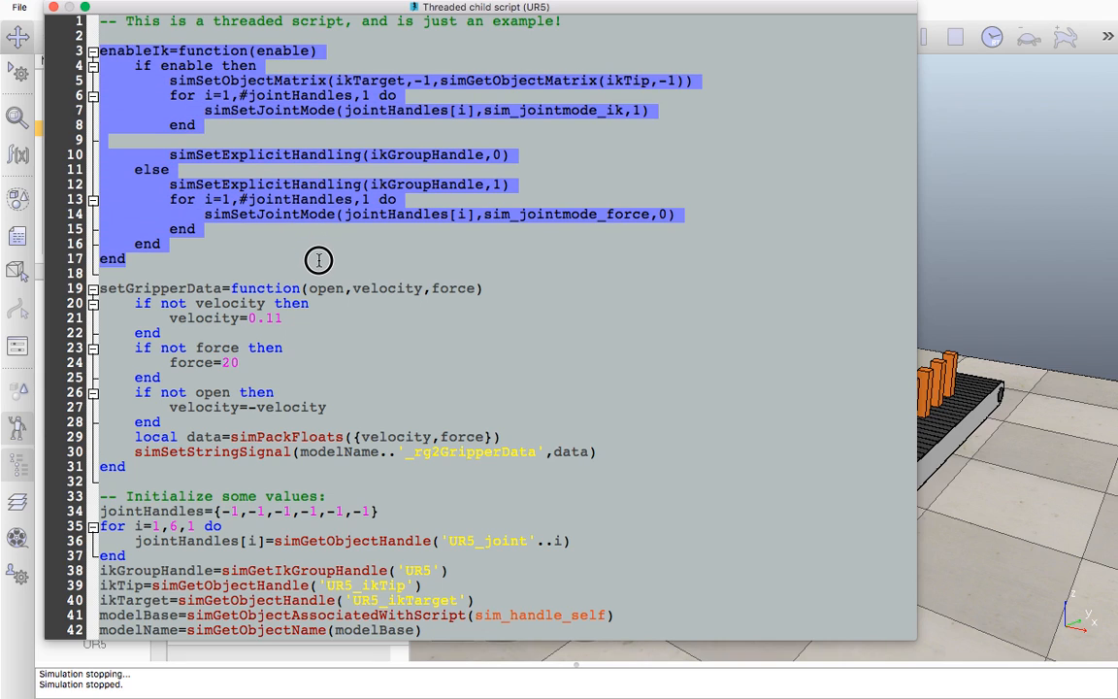
{"action": "scroll", "coordinate": [341, 258], "scroll_direction": "down", "scroll_amount": 11}
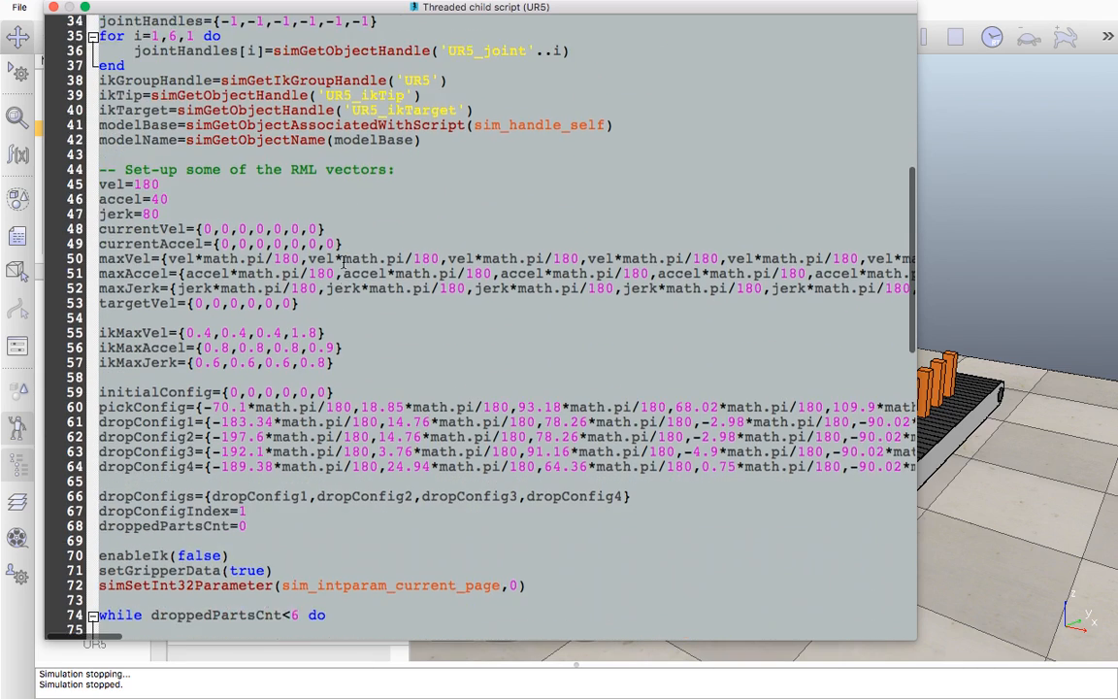
{"action": "scroll", "coordinate": [341, 258], "scroll_direction": "down", "scroll_amount": 17}
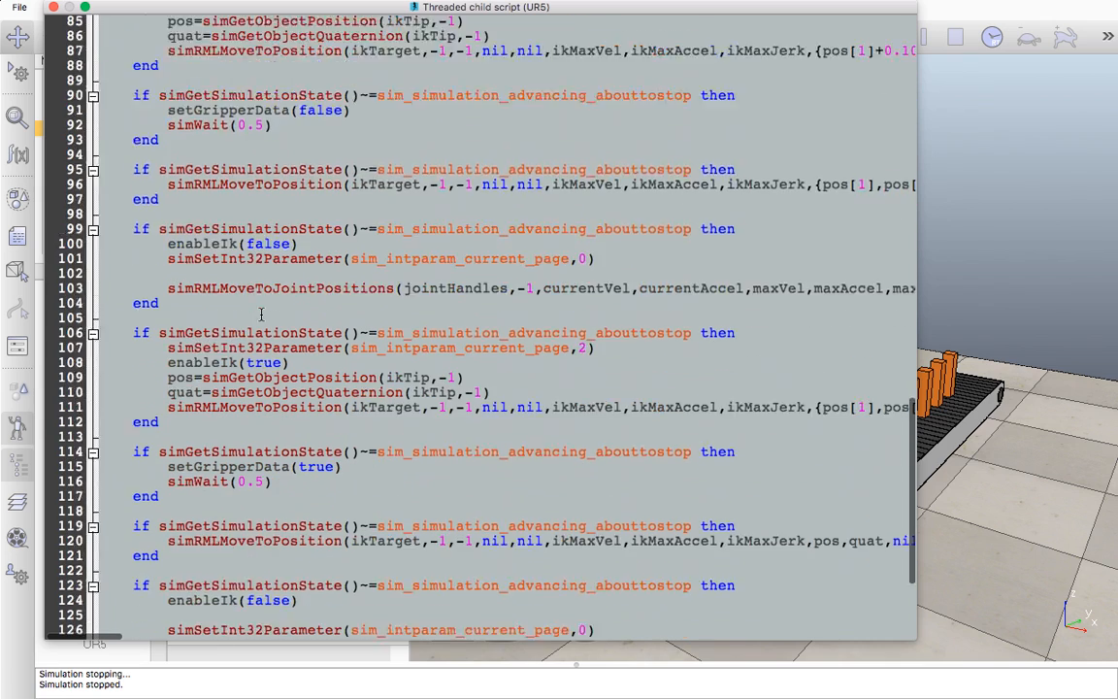
{"action": "scroll", "coordinate": [260, 314], "scroll_direction": "down", "scroll_amount": 5}
{"action": "scroll", "coordinate": [222, 202], "scroll_direction": "up", "scroll_amount": 20}
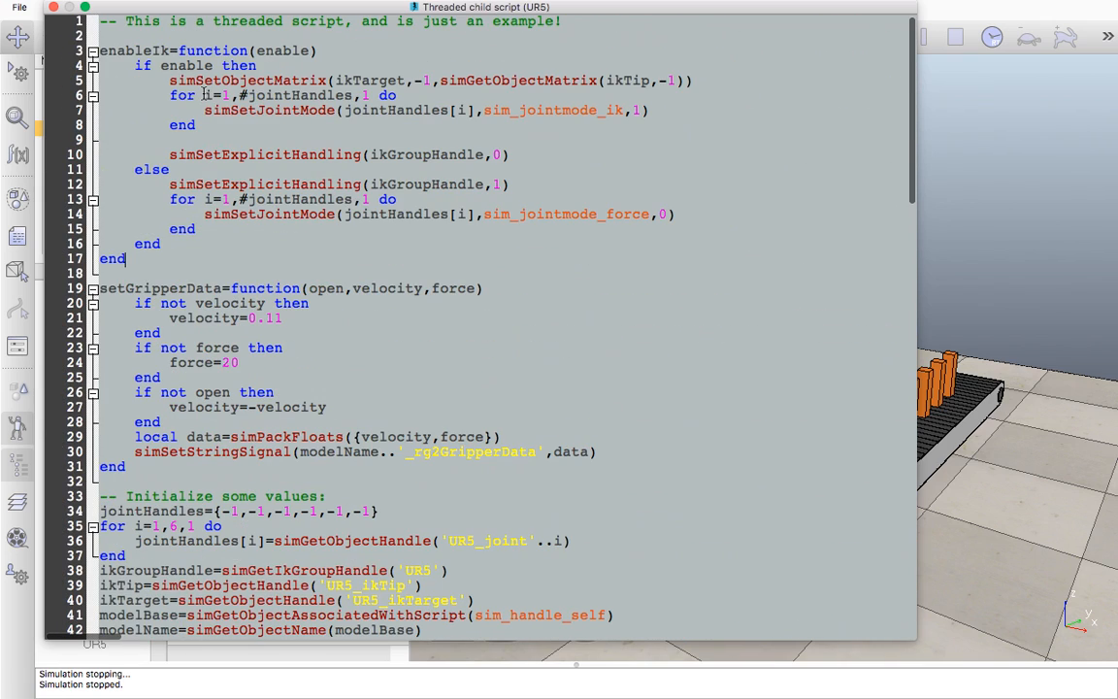
{"action": "left_click", "coordinate": [53, 8]}
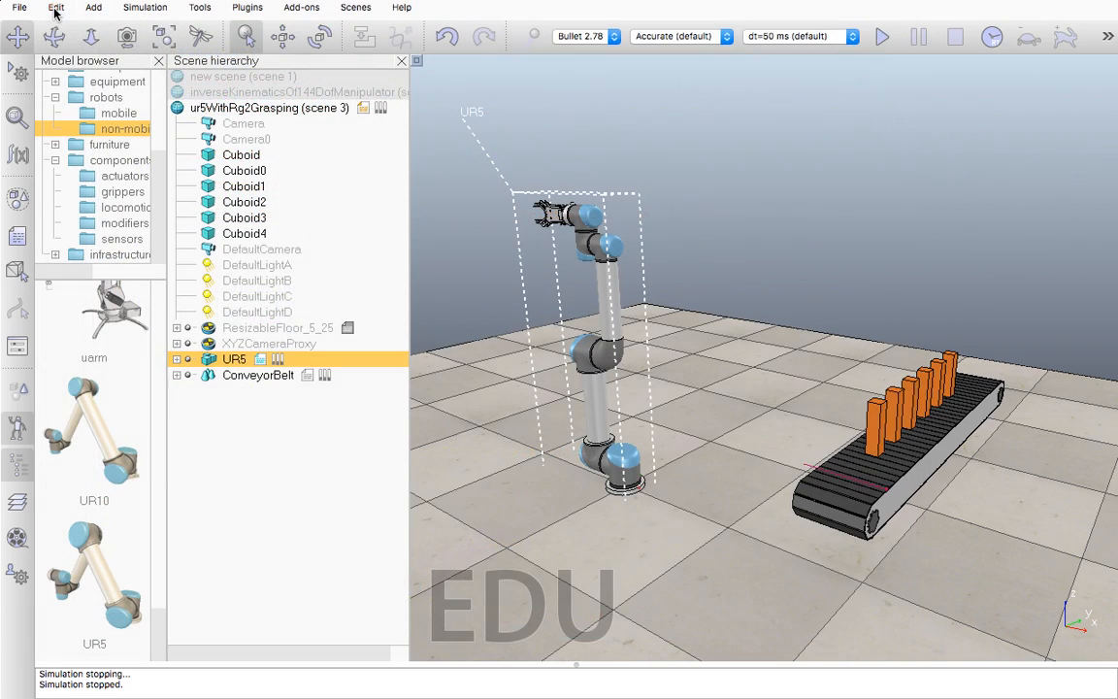
Deselect the UR5 and review the available import and export options, addable objects, simulation and tool commands, and the plugins.
{"action": "left_click", "coordinate": [670, 515]}
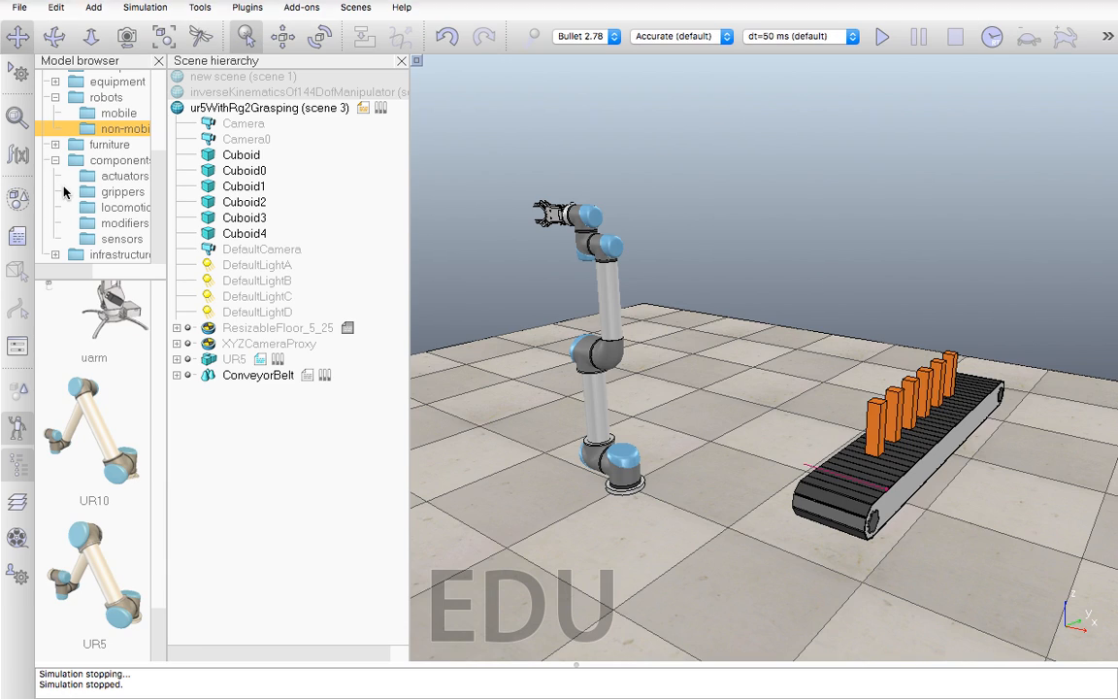
{"action": "left_click", "coordinate": [19, 9]}
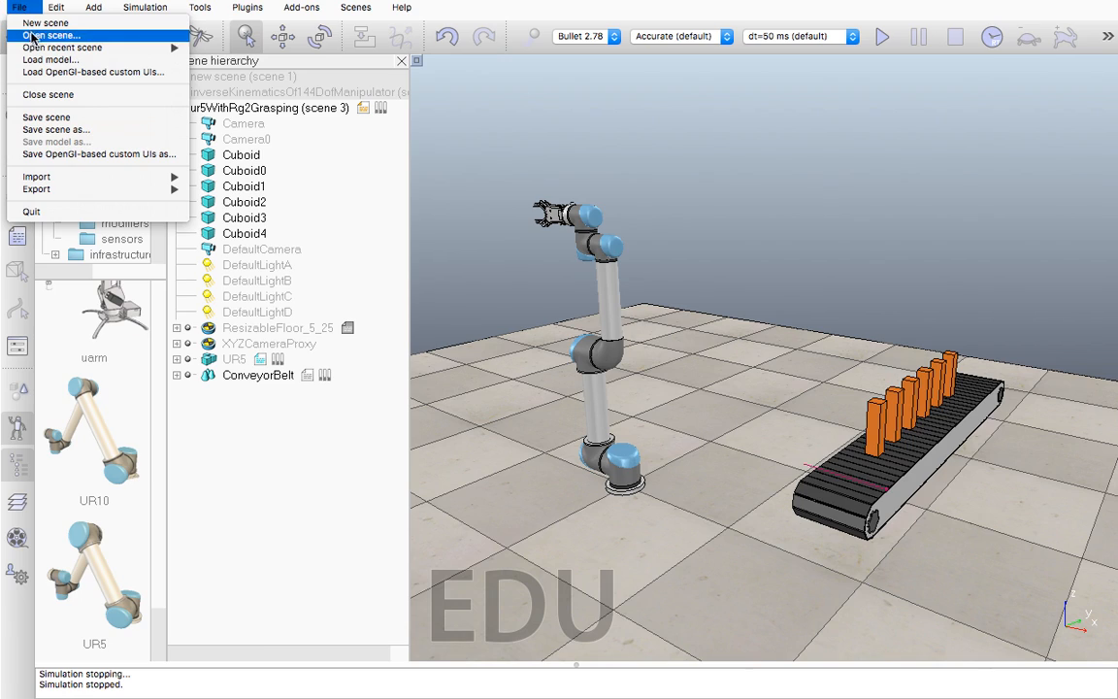
{"action": "mouse_move", "coordinate": [37, 49]}
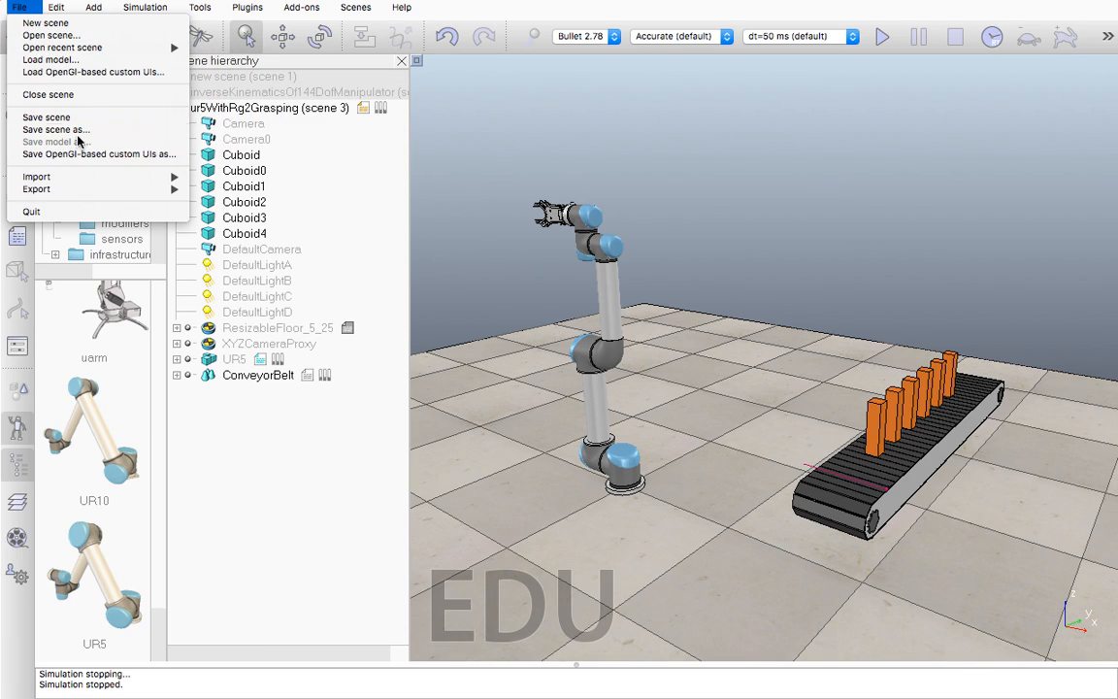
{"action": "mouse_move", "coordinate": [97, 179]}
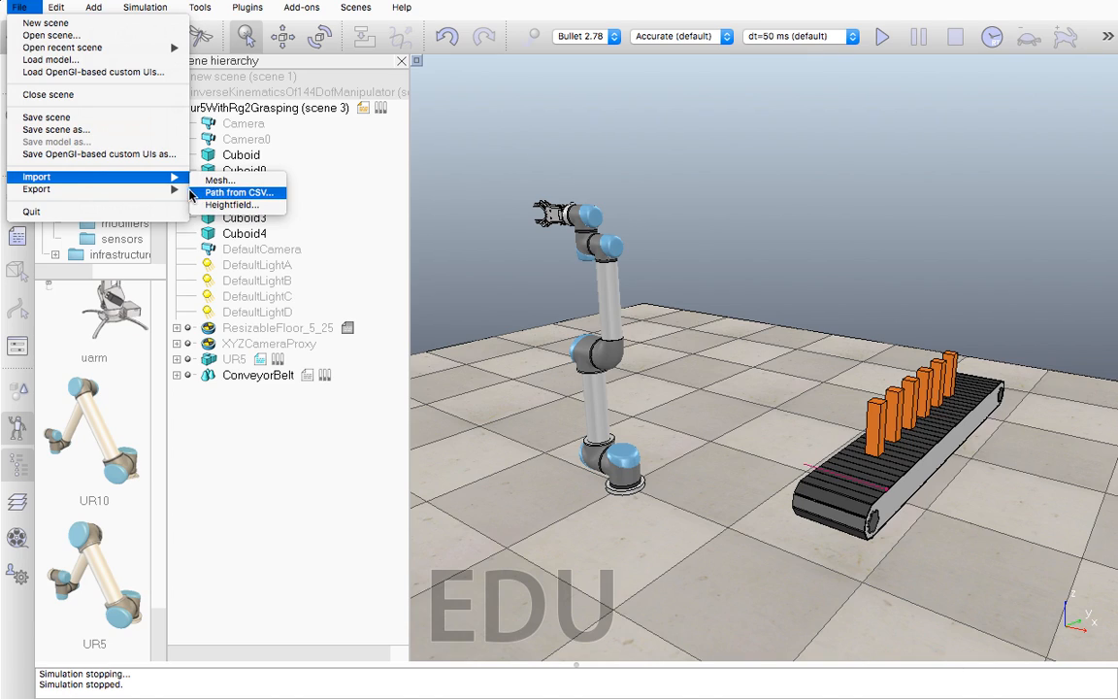
{"action": "mouse_move", "coordinate": [178, 195]}
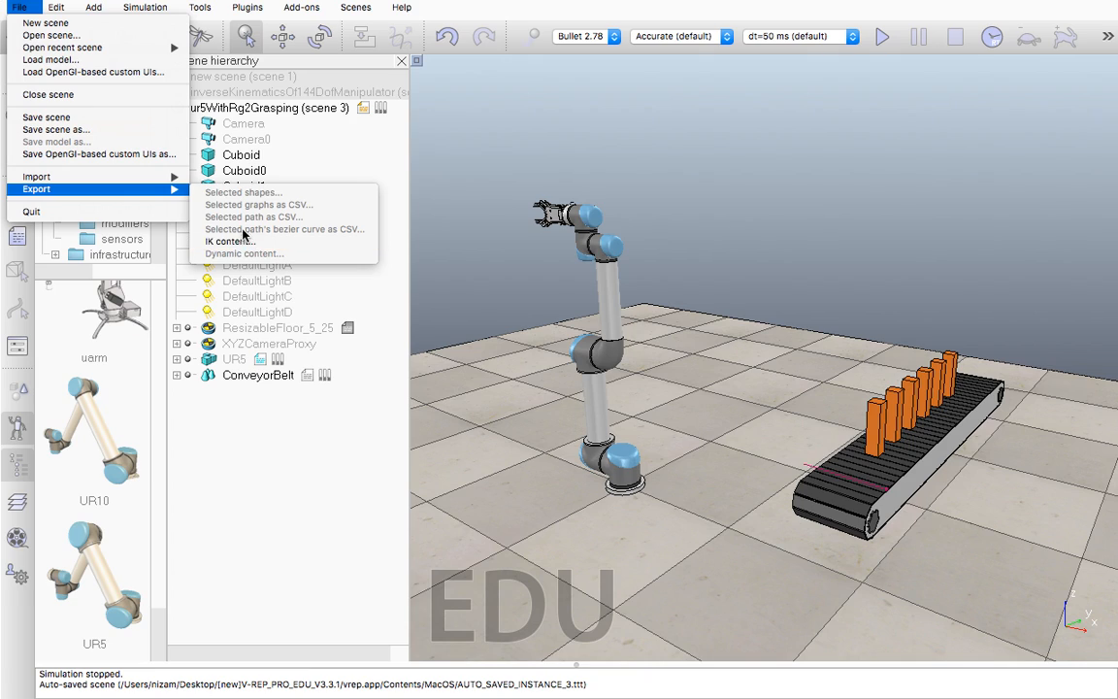
{"action": "mouse_move", "coordinate": [60, 10]}
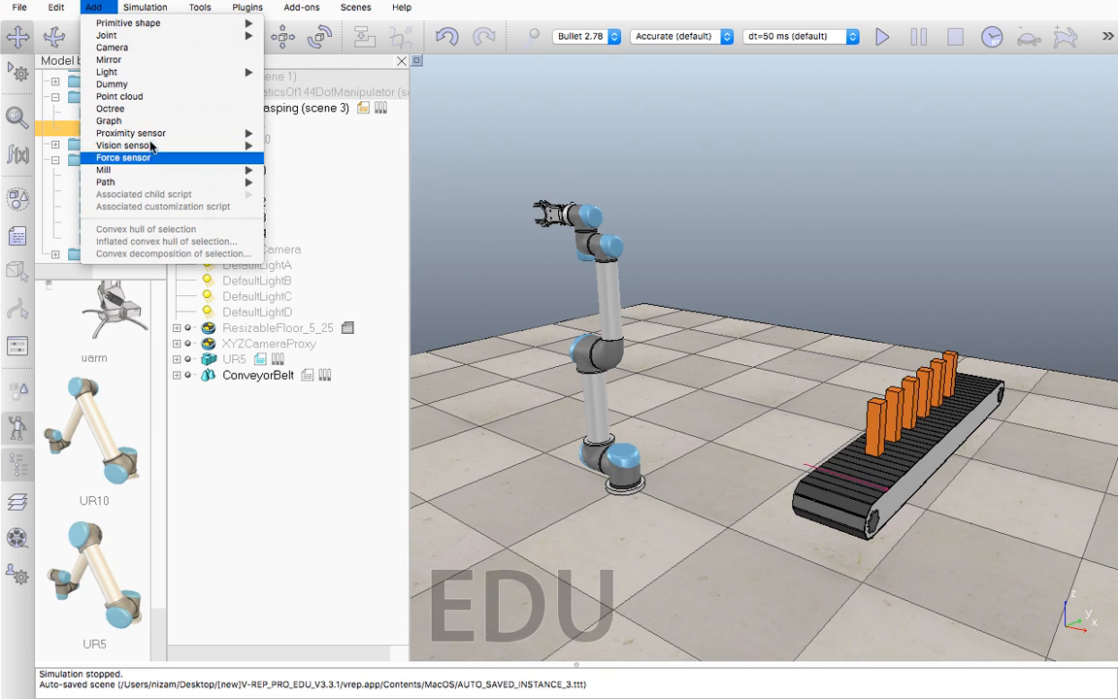
{"action": "mouse_move", "coordinate": [147, 10]}
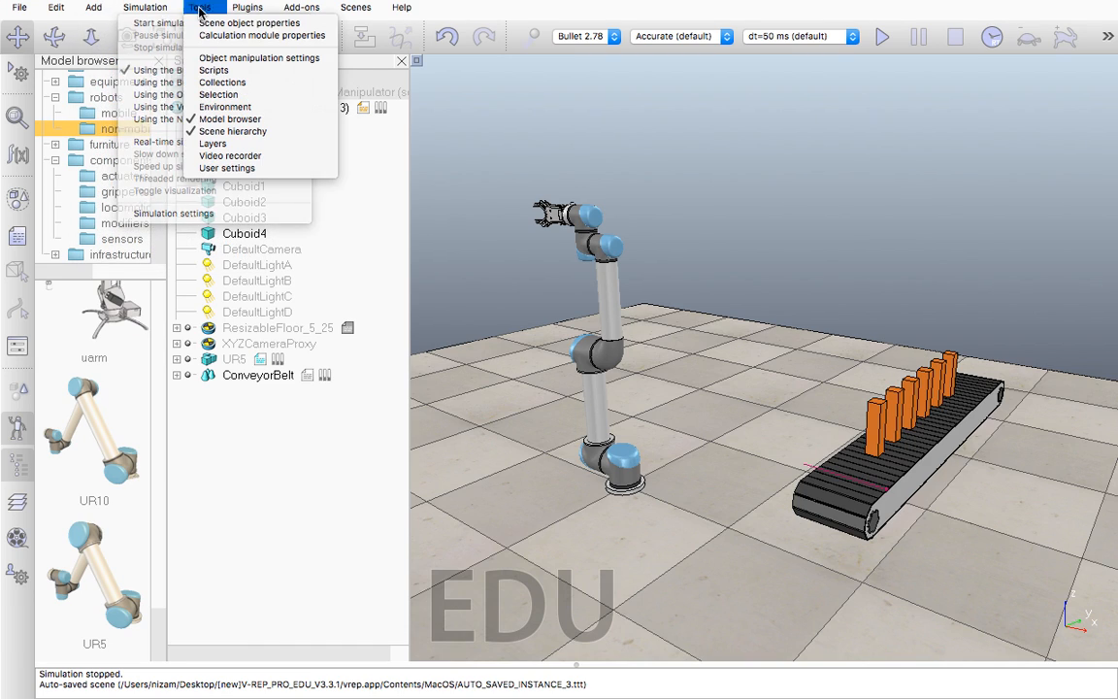
{"action": "mouse_move", "coordinate": [204, 11]}
{"action": "mouse_move", "coordinate": [270, 8]}
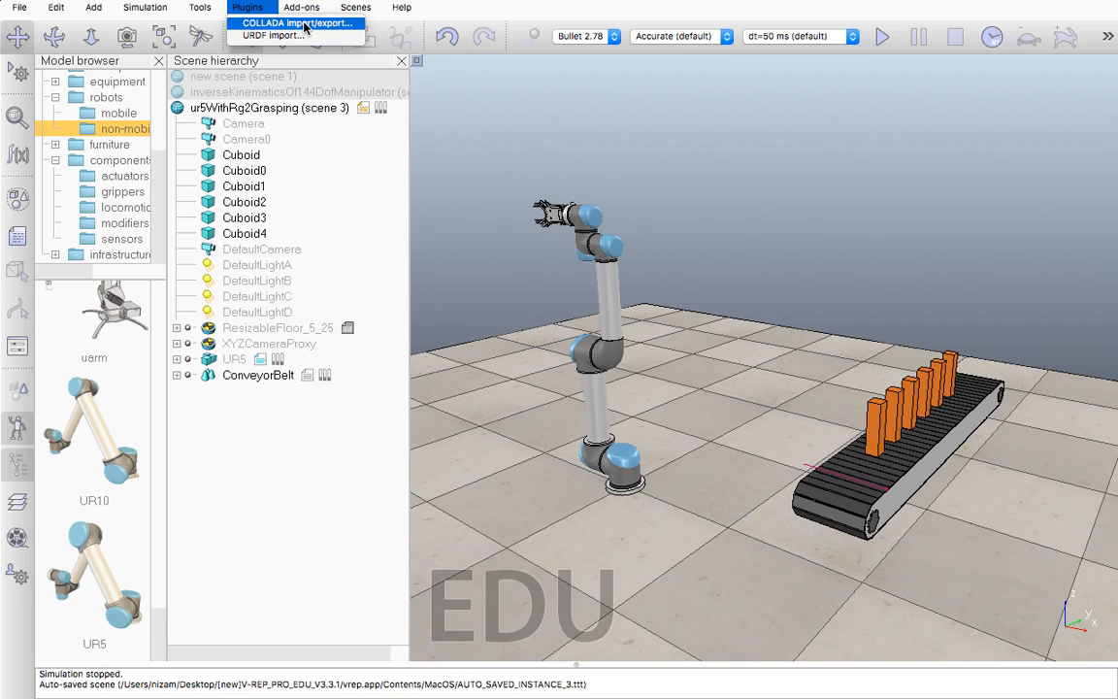
{"action": "left_click", "coordinate": [540, 290]}
Switch from V-REP to the Mac desktop and make Finder active.
{"action": "key", "text": "ctrl+Left"}
{"action": "key", "text": "ctrl+Left"}
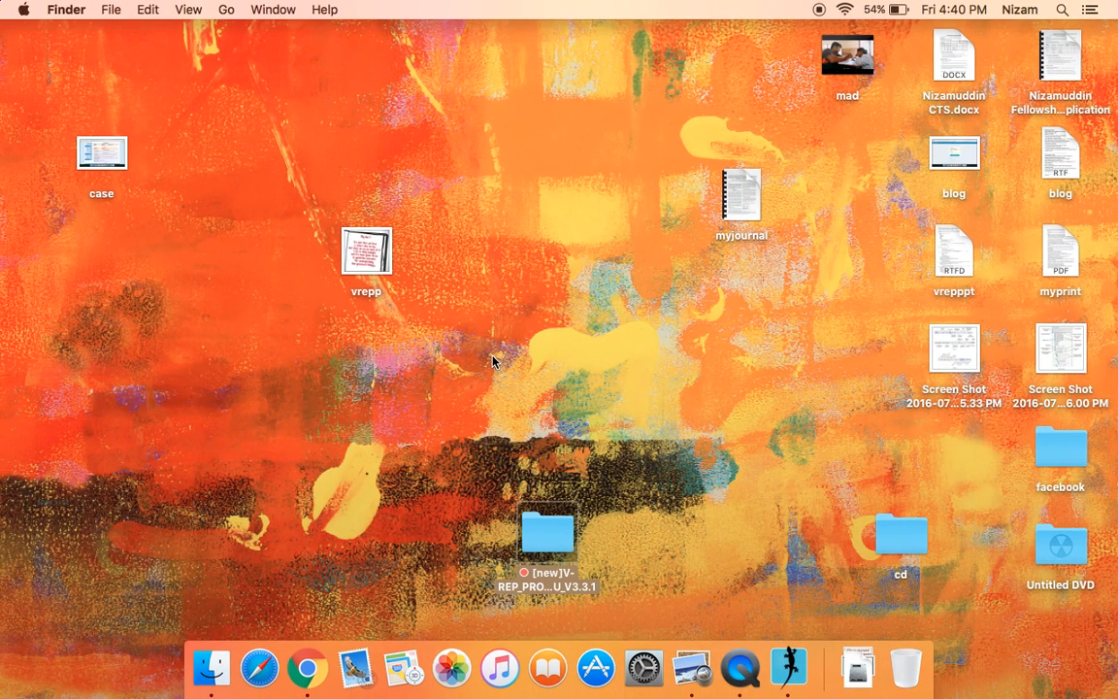
{"action": "left_click", "coordinate": [493, 355]}
{"action": "key", "text": "ctrl+Left"}
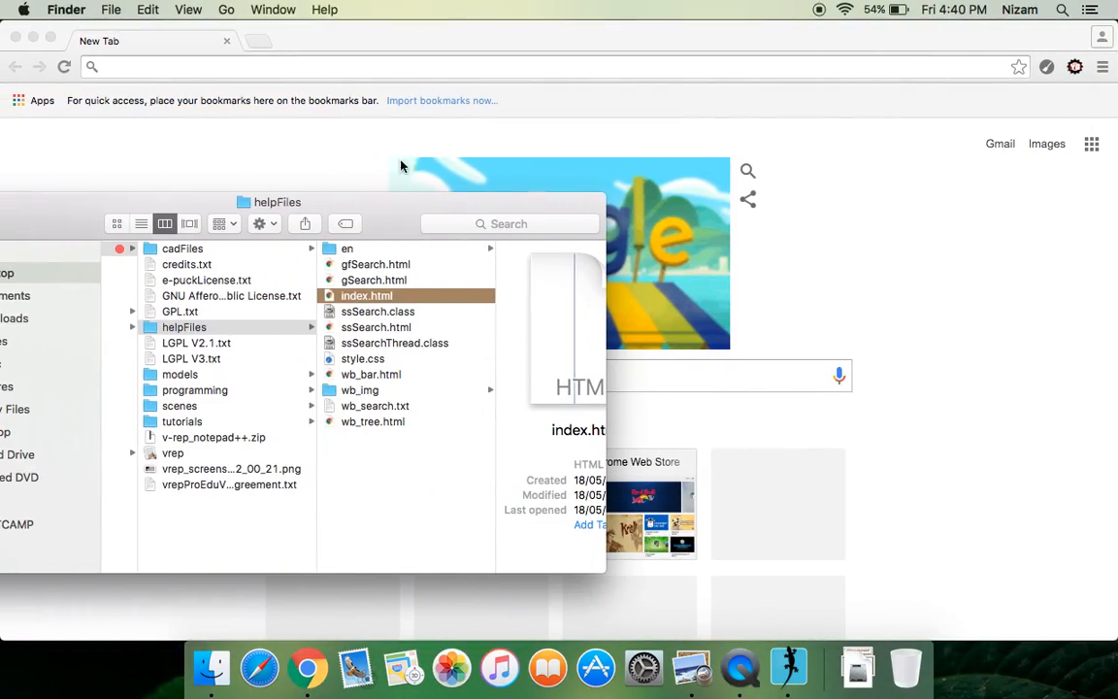
{"action": "key", "text": "ctrl+Up"}
{"action": "key", "text": "ctrl+Up"}
{"action": "key", "text": "ctrl+Right"}
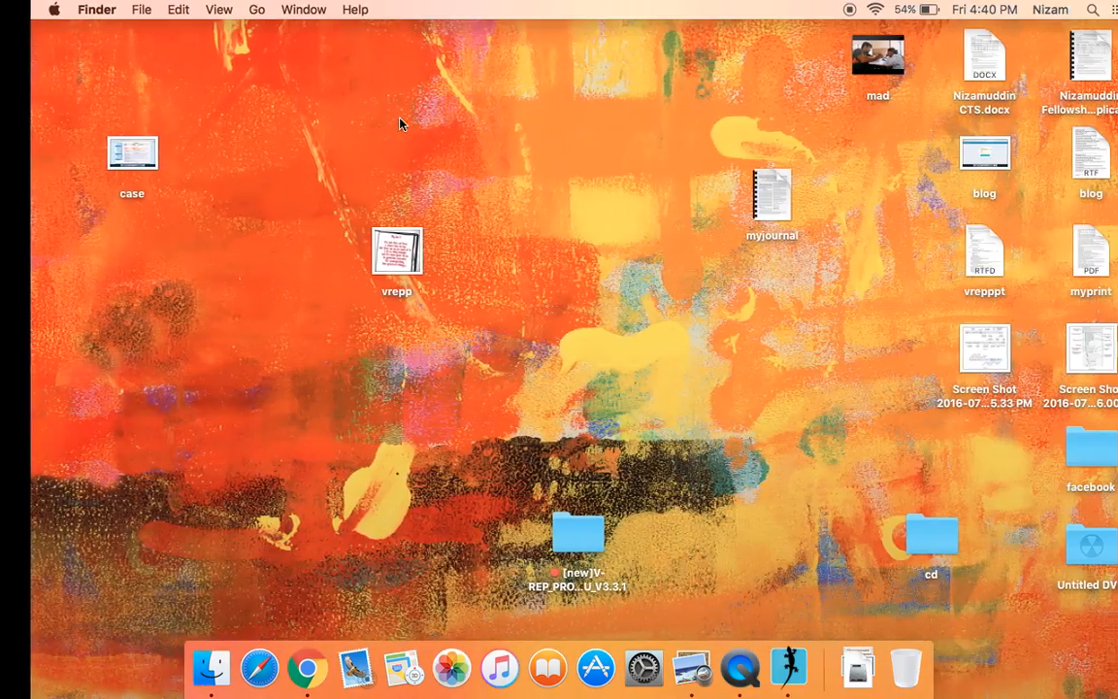
Open the Movies folder in a new Finder window and launch Blender from its blender-2.7 folder.
{"action": "key", "text": "super+n"}
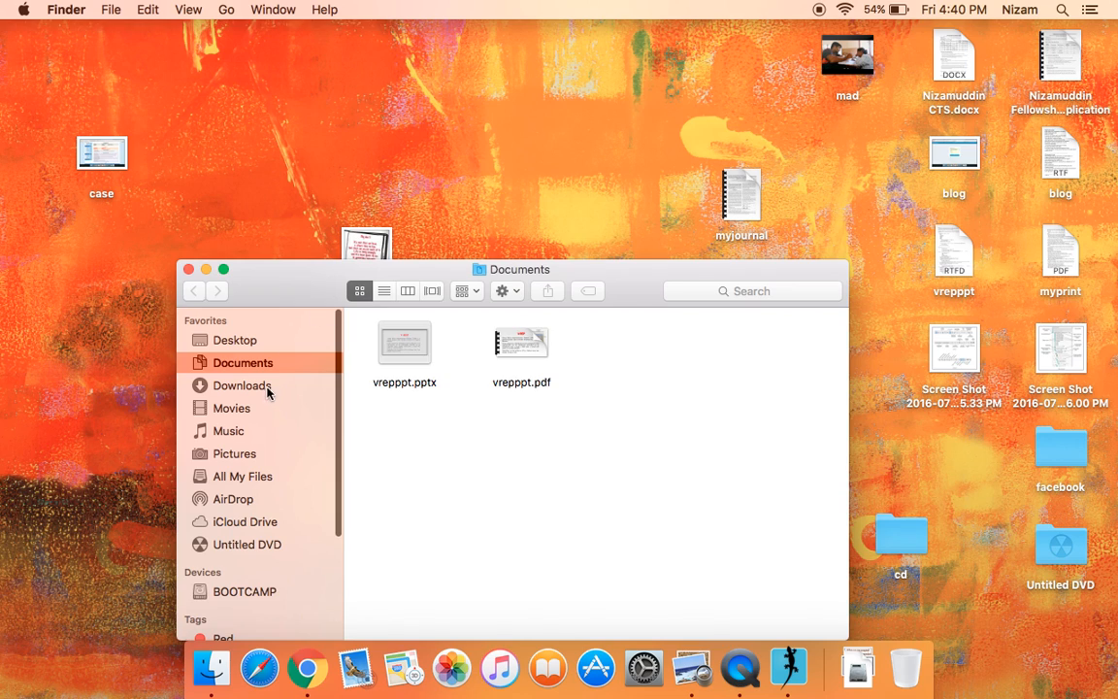
{"action": "left_click", "coordinate": [243, 410]}
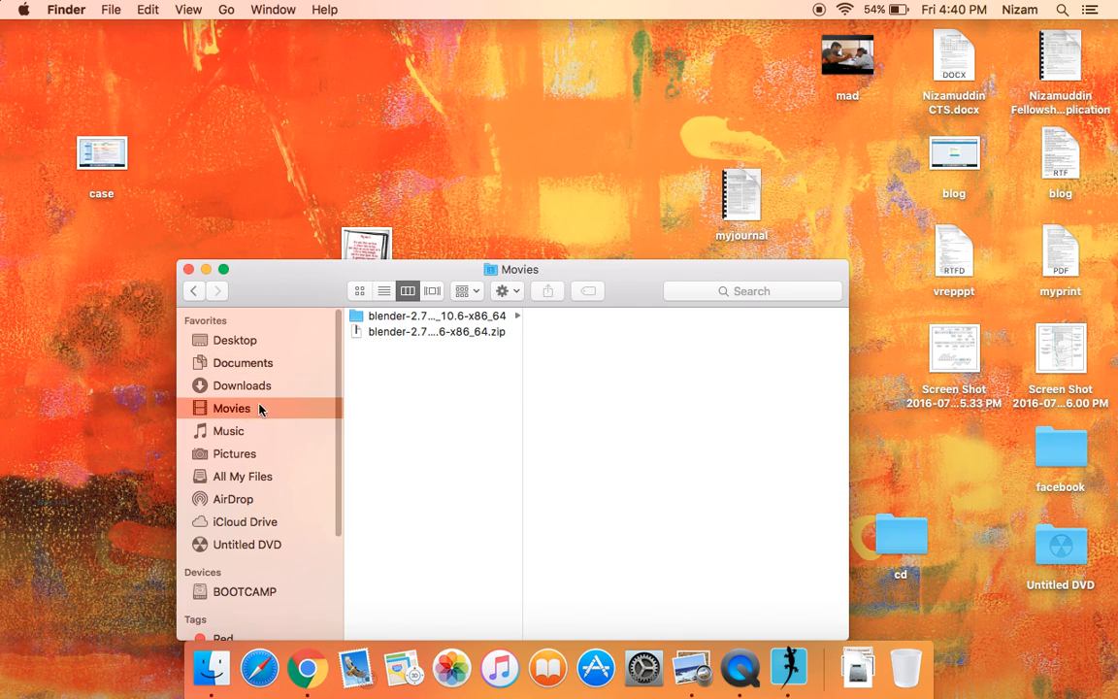
{"action": "left_click", "coordinate": [361, 318]}
{"action": "double_click", "coordinate": [538, 316]}
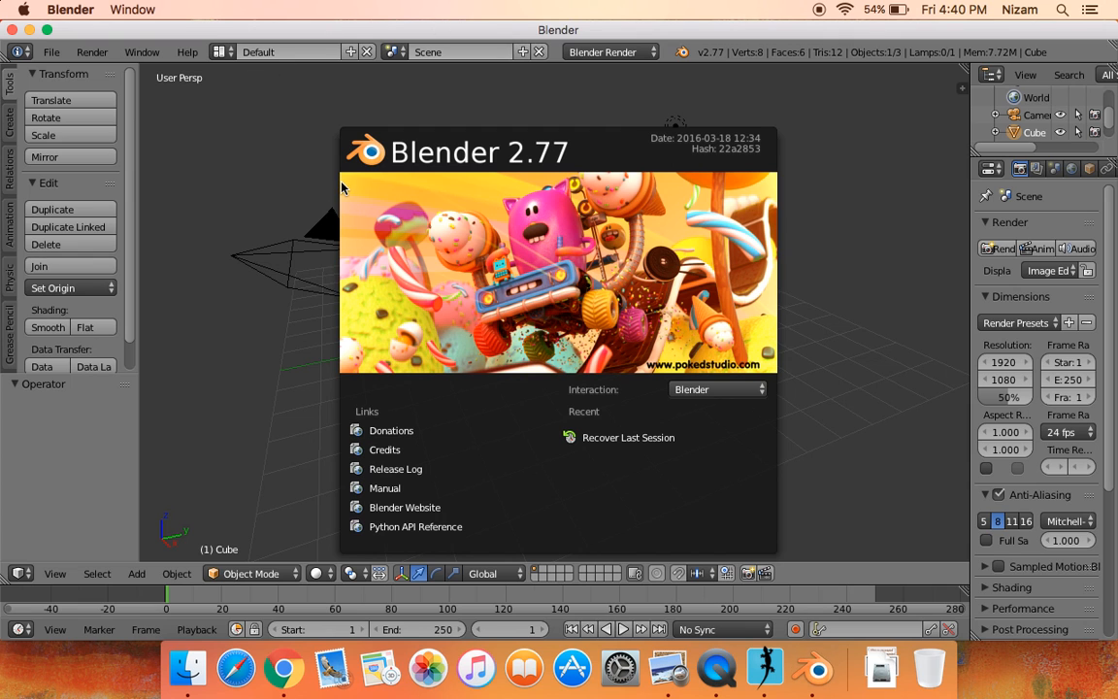
Dismiss the Blender splash screen, view the default cube from several sides, and place the 3D cursor on its upper part.
{"action": "left_click", "coordinate": [243, 252]}
{"action": "scroll", "coordinate": [561, 322], "scroll_direction": "down", "scroll_amount": 10}
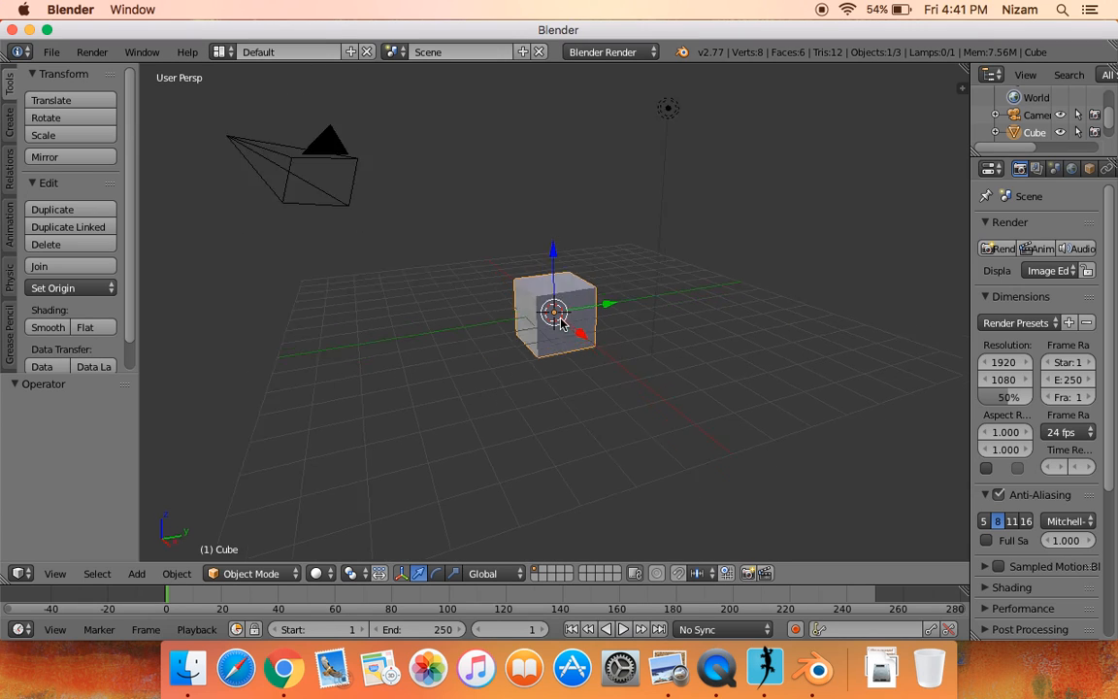
{"action": "scroll", "coordinate": [561, 324], "scroll_direction": "up", "scroll_amount": 3}
{"action": "scroll", "coordinate": [560, 323], "scroll_direction": "up", "scroll_amount": 10}
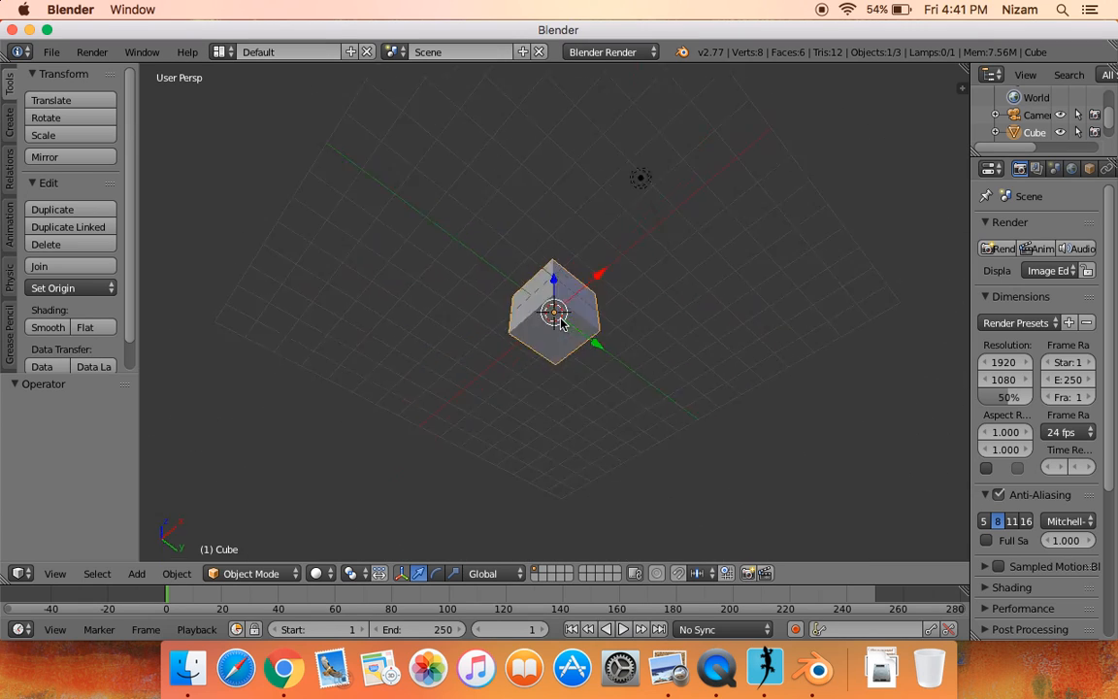
{"action": "scroll", "coordinate": [559, 323], "scroll_direction": "up", "scroll_amount": 2}
{"action": "left_click", "coordinate": [580, 291]}
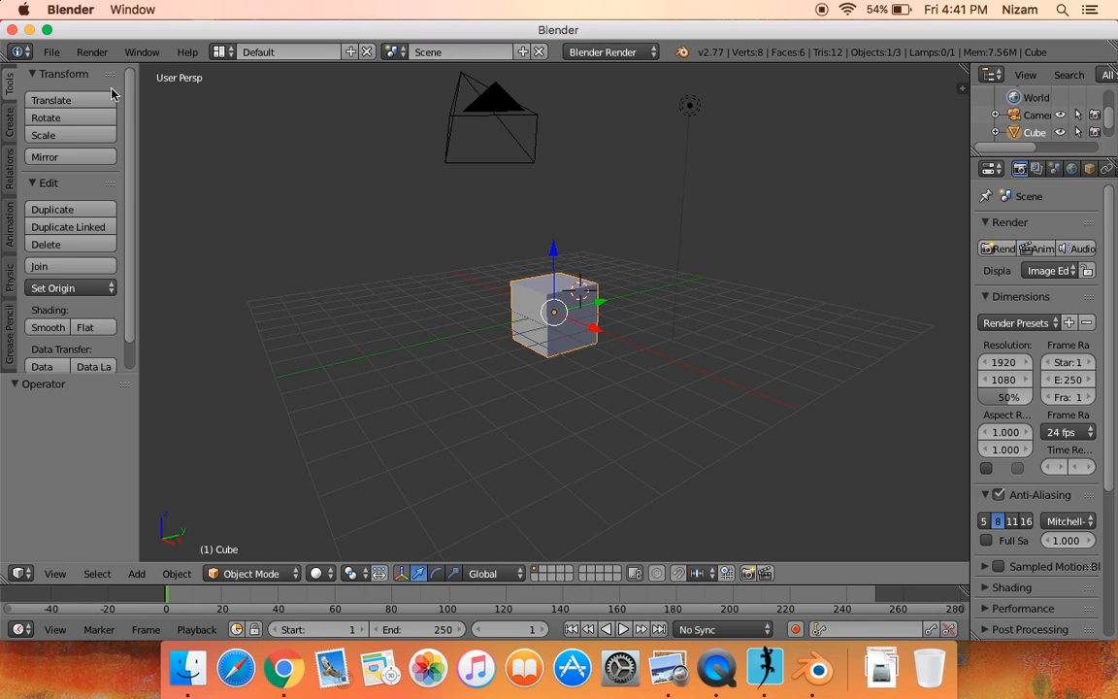
Check Blender's file commands, switch to V-REP to look at its plugins, and return to Blender.
{"action": "left_click", "coordinate": [52, 52]}
{"action": "left_click", "coordinate": [51, 52]}
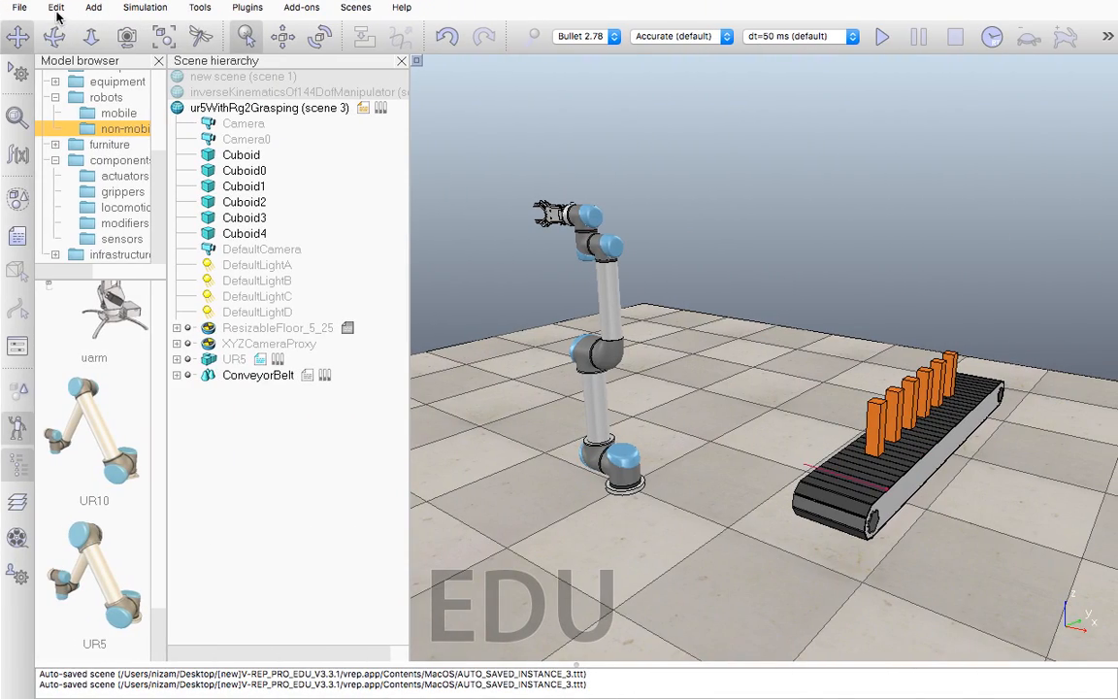
{"action": "left_click", "coordinate": [237, 10]}
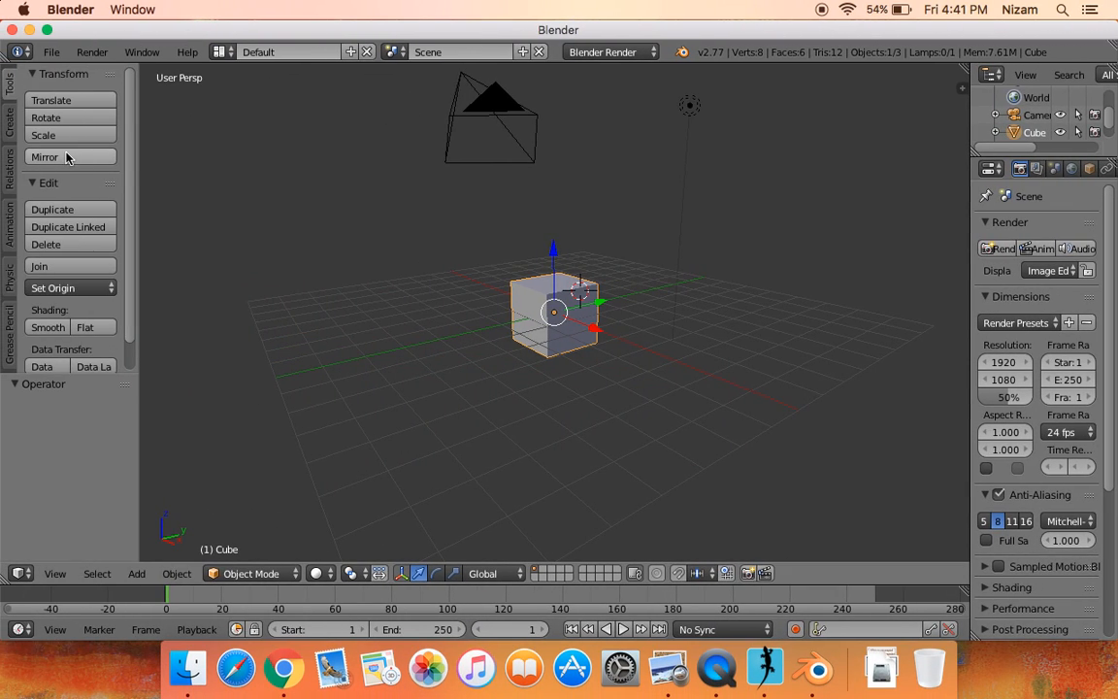
Bring up Blender's Collada (.dae) export screen for the cube scene and quit Blender without exporting.
{"action": "left_click", "coordinate": [51, 55]}
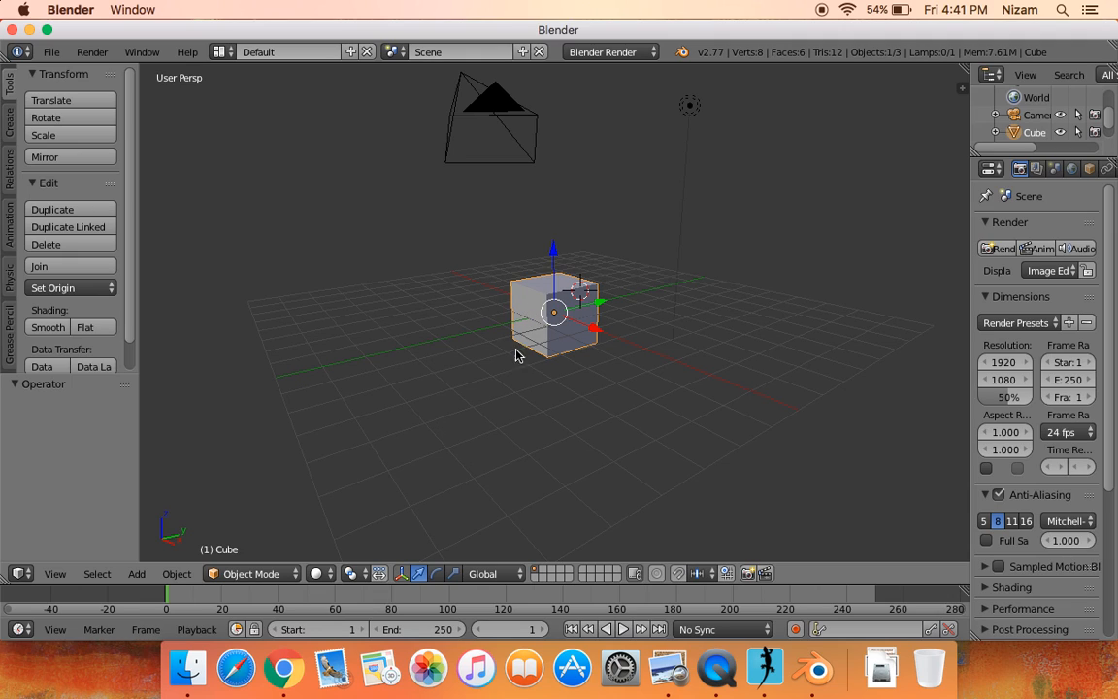
{"action": "left_click", "coordinate": [51, 51]}
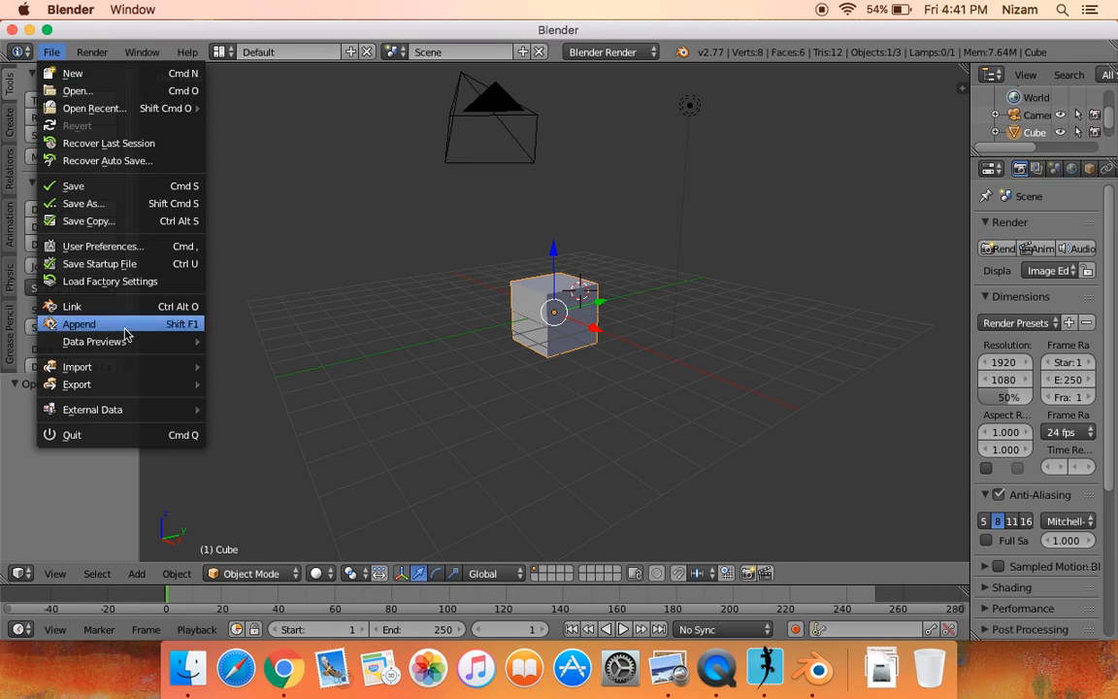
{"action": "mouse_move", "coordinate": [125, 385]}
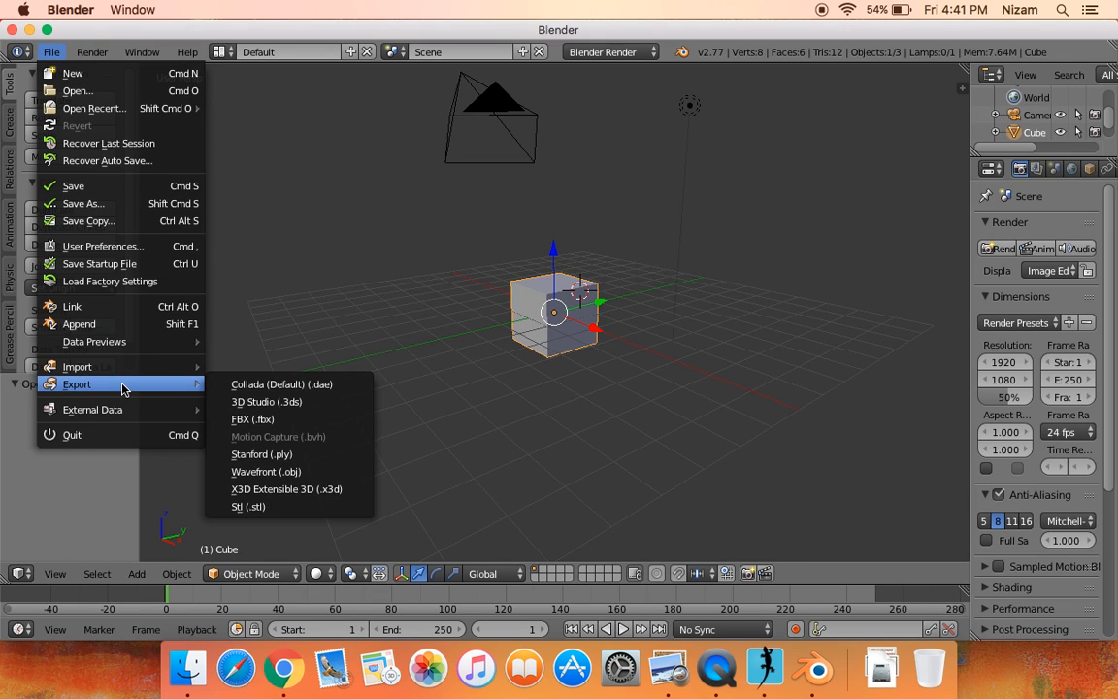
{"action": "left_click", "coordinate": [302, 385]}
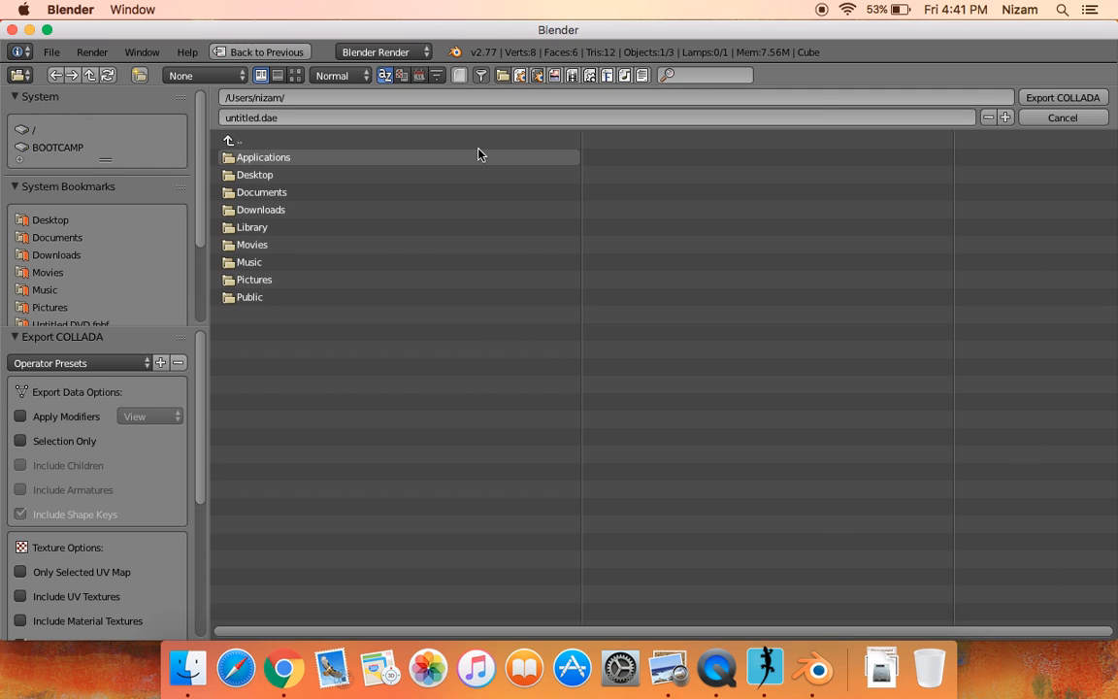
{"action": "left_click", "coordinate": [74, 11]}
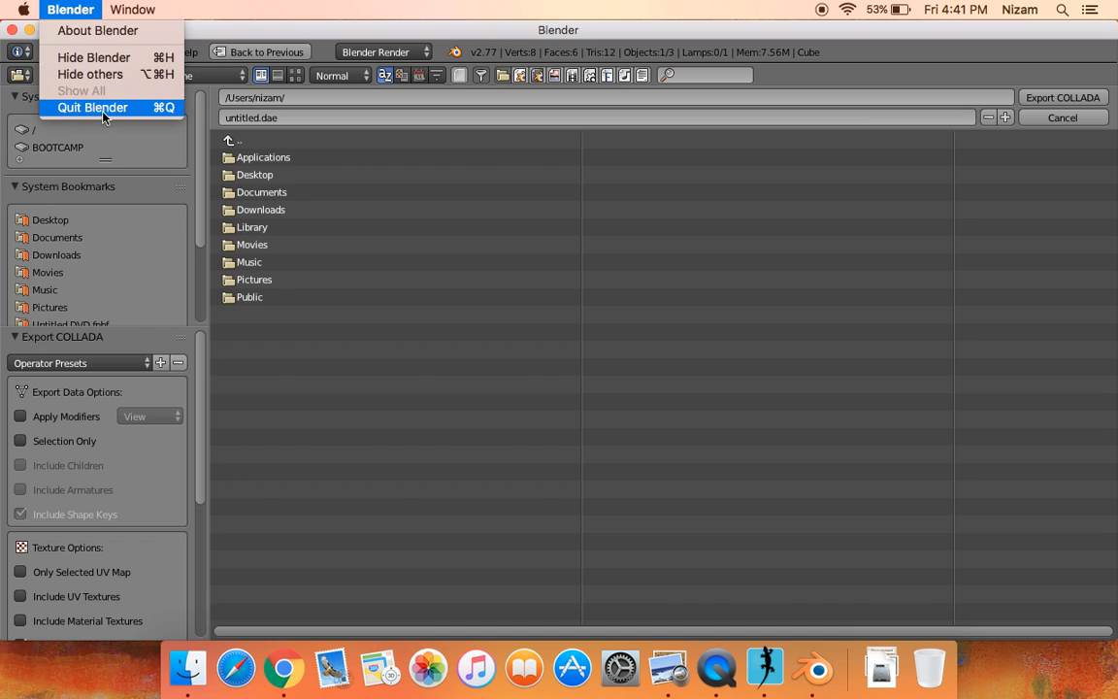
{"action": "left_click", "coordinate": [91, 102]}
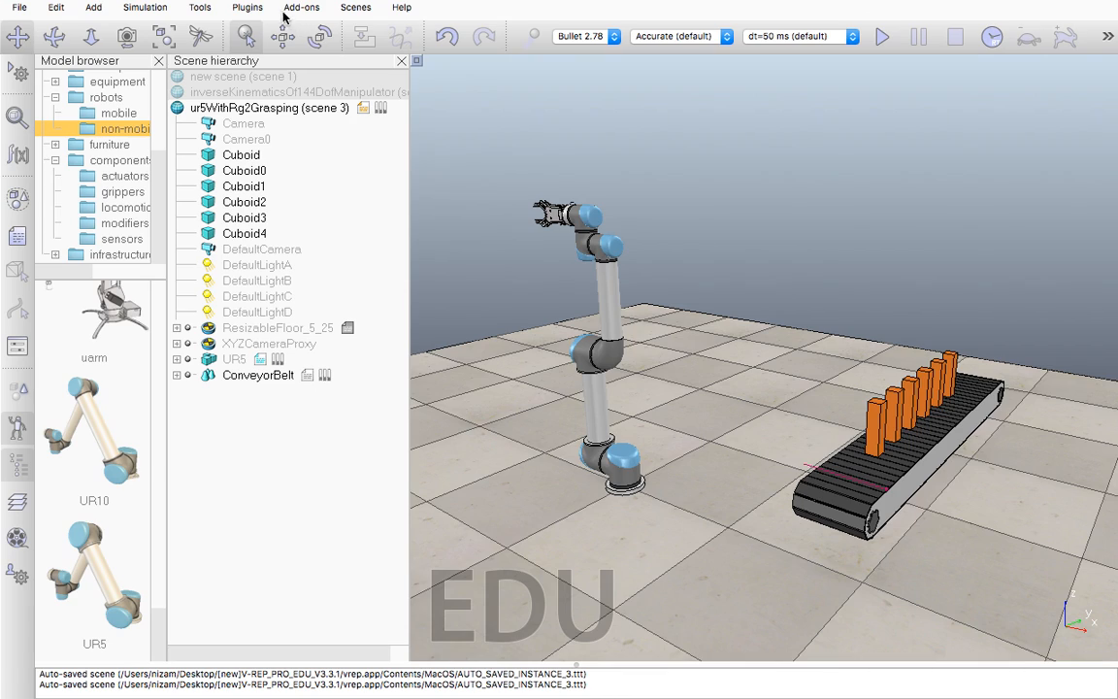
Check V-REP's COLLADA and URDF plugin commands, and open the help topics in the browser.
{"action": "left_click", "coordinate": [248, 8]}
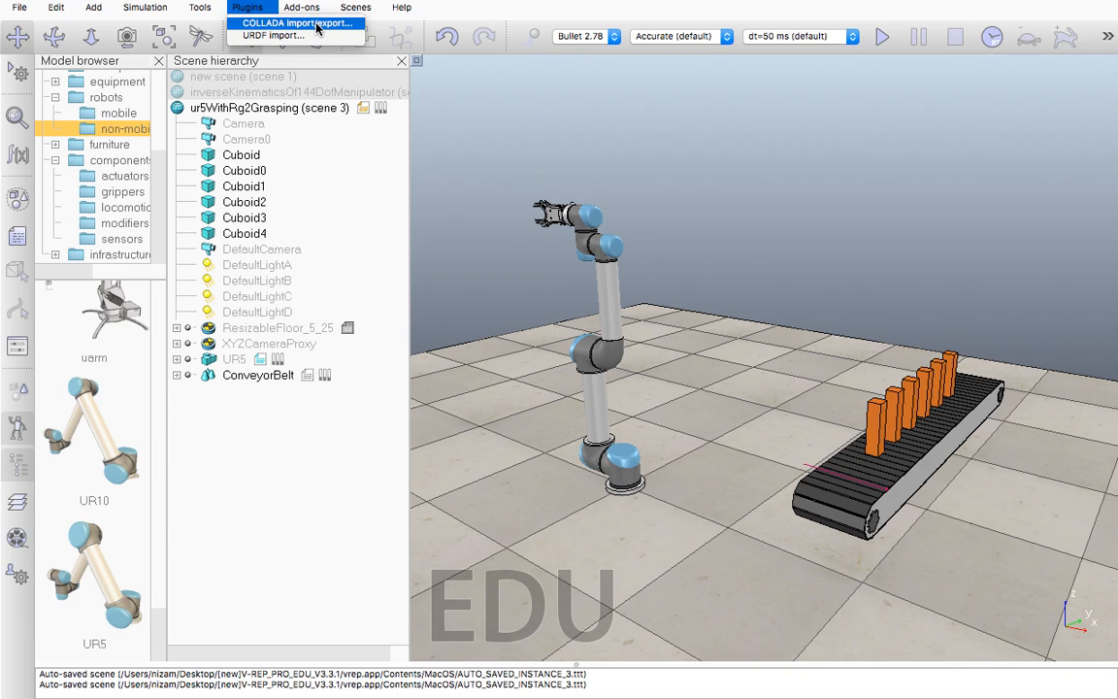
{"action": "mouse_move", "coordinate": [405, 8]}
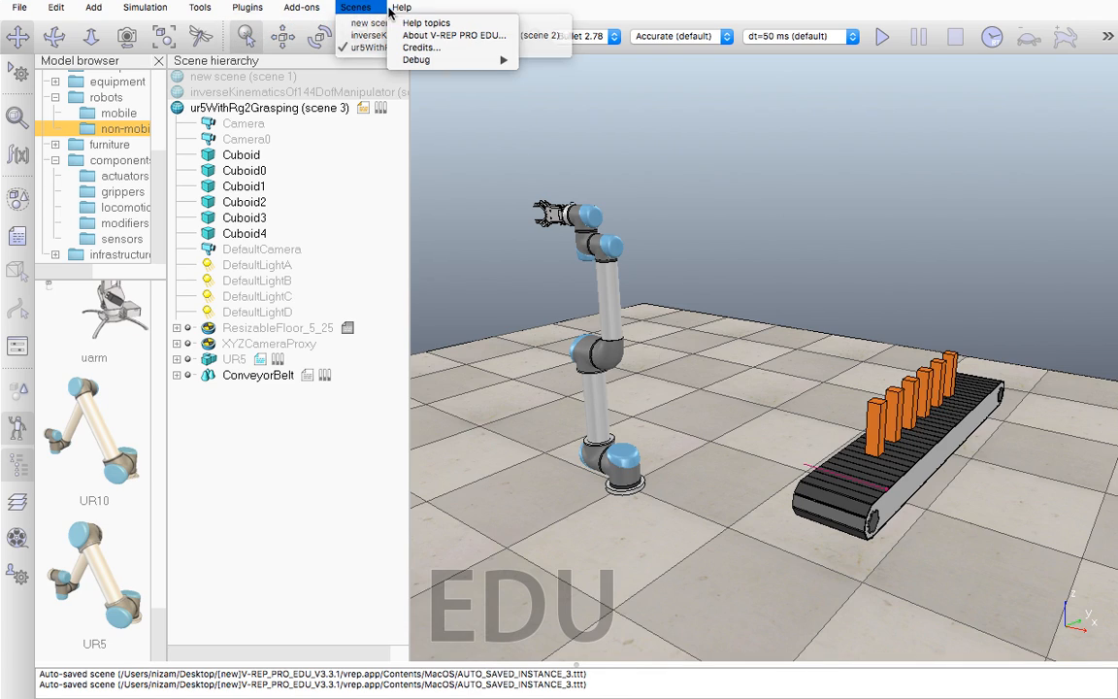
{"action": "left_click", "coordinate": [408, 8]}
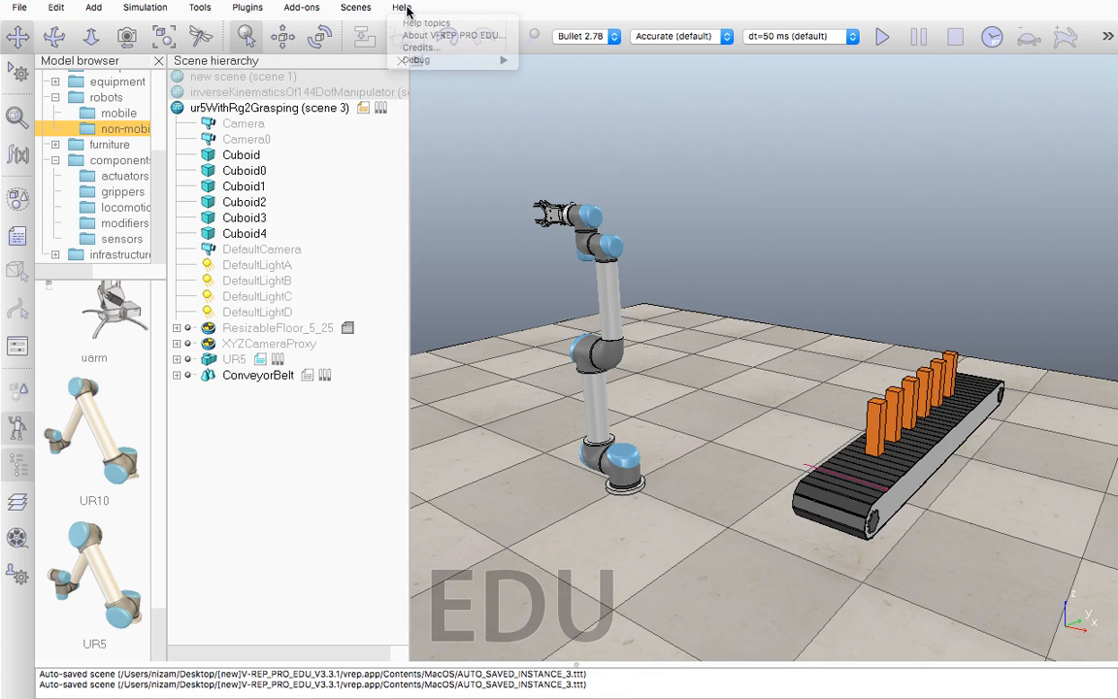
{"action": "left_click", "coordinate": [407, 8]}
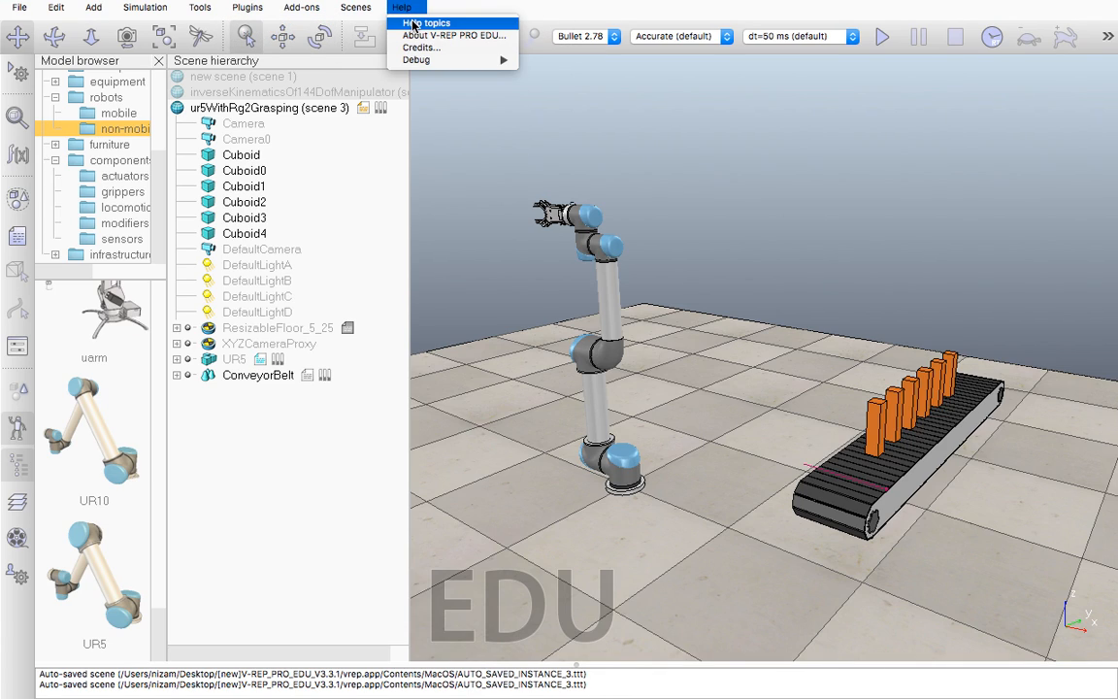
{"action": "left_click", "coordinate": [425, 24]}
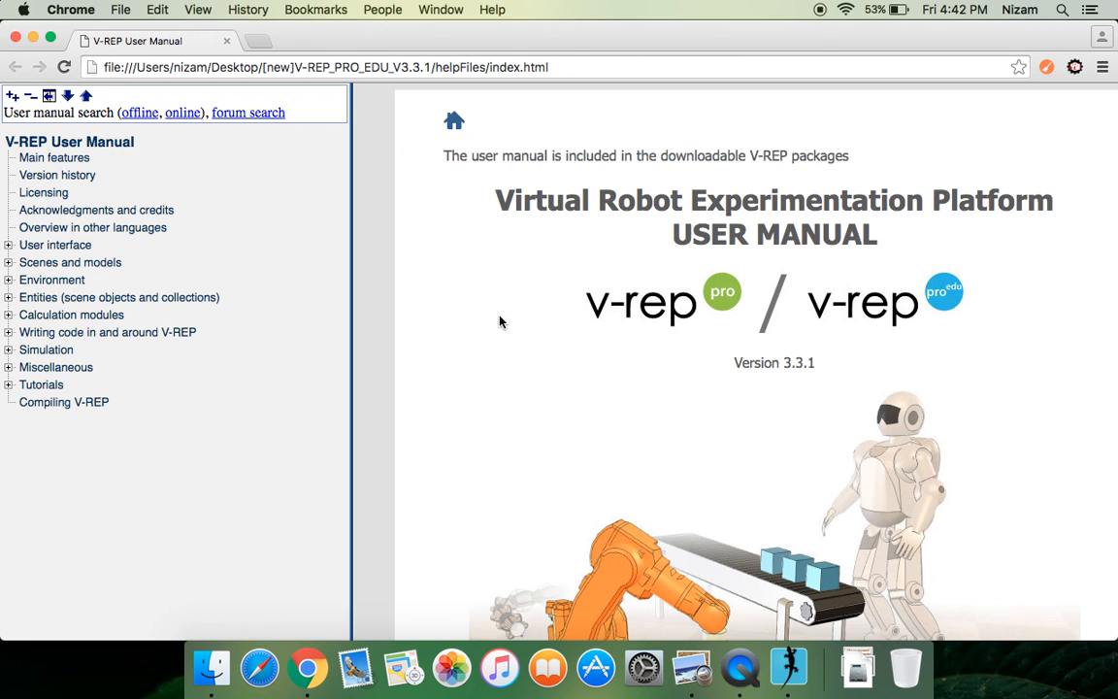
Skim the V-REP user manual's introduction page, including the list of applications.
{"action": "scroll", "coordinate": [499, 319], "scroll_direction": "down", "scroll_amount": 10}
{"action": "scroll", "coordinate": [501, 321], "scroll_direction": "down", "scroll_amount": 5}
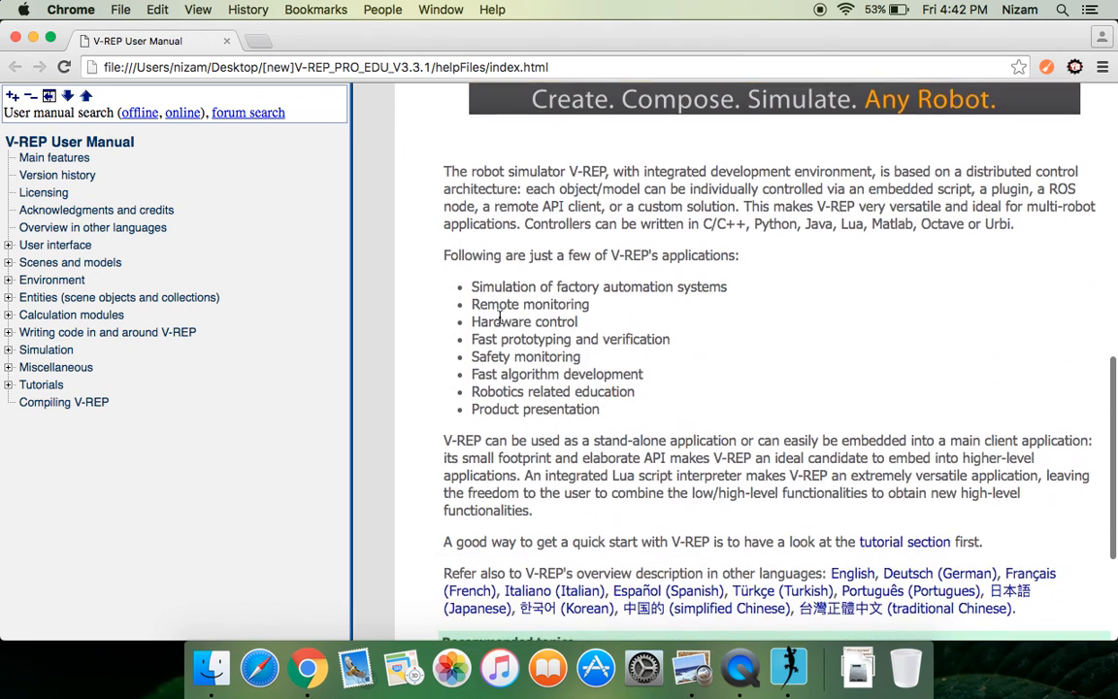
{"action": "scroll", "coordinate": [493, 194], "scroll_direction": "up", "scroll_amount": 15}
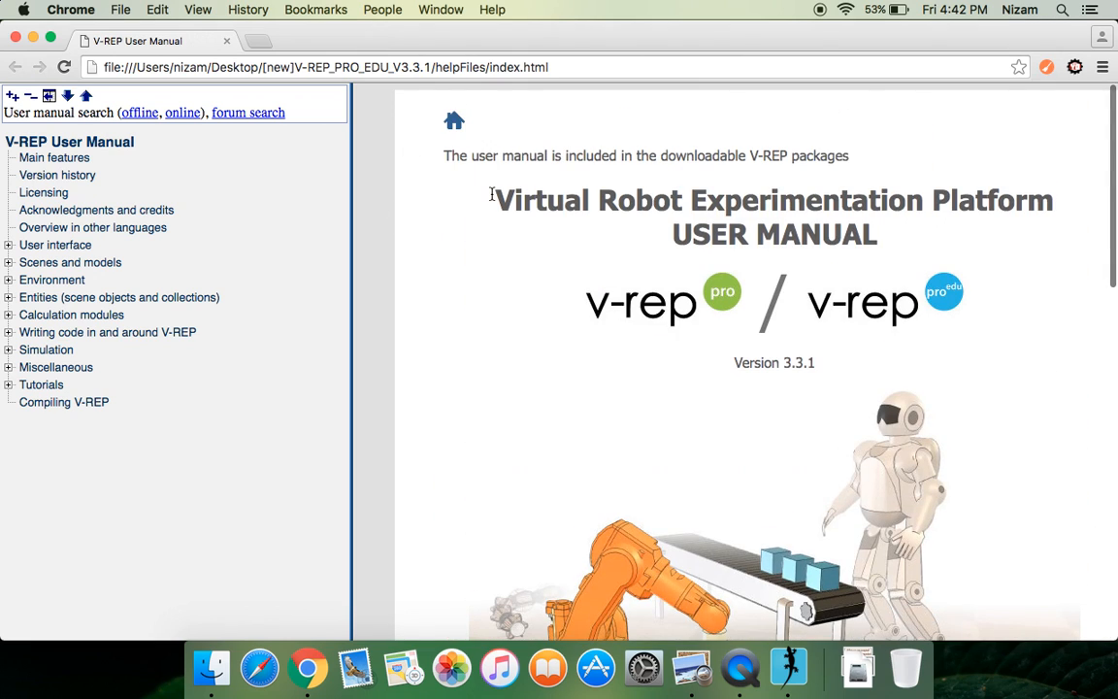
{"action": "scroll", "coordinate": [491, 194], "scroll_direction": "down", "scroll_amount": 8}
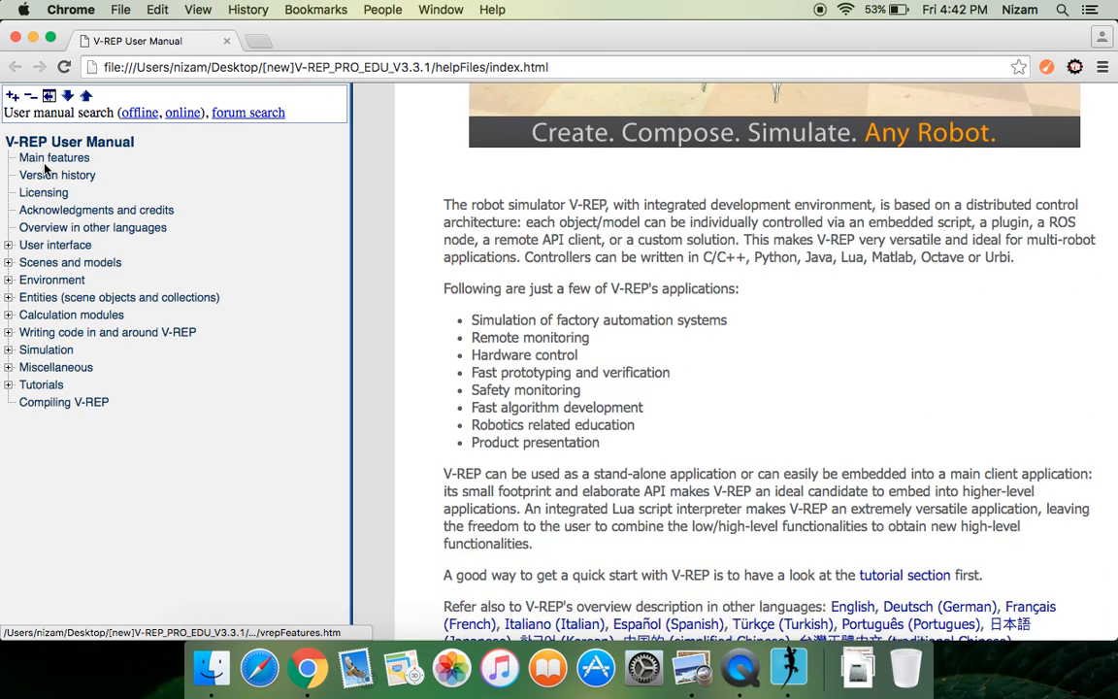
Expand the manual's User interface chapter and view its Pages and views and Euler angles topics.
{"action": "left_click", "coordinate": [9, 246]}
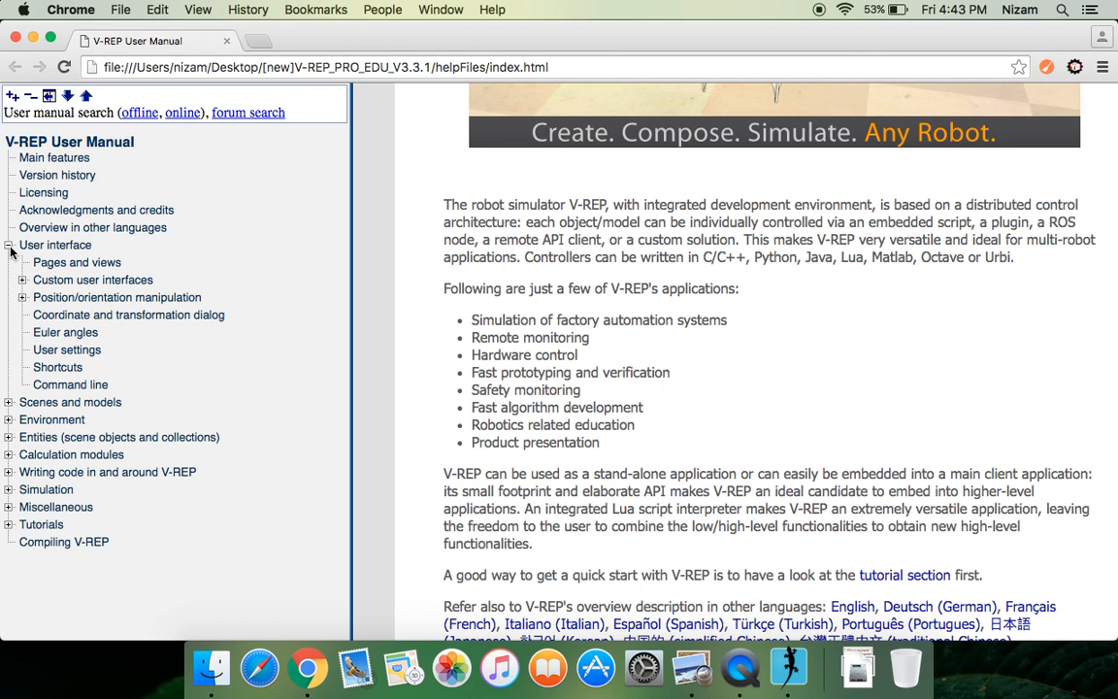
{"action": "left_click", "coordinate": [47, 262]}
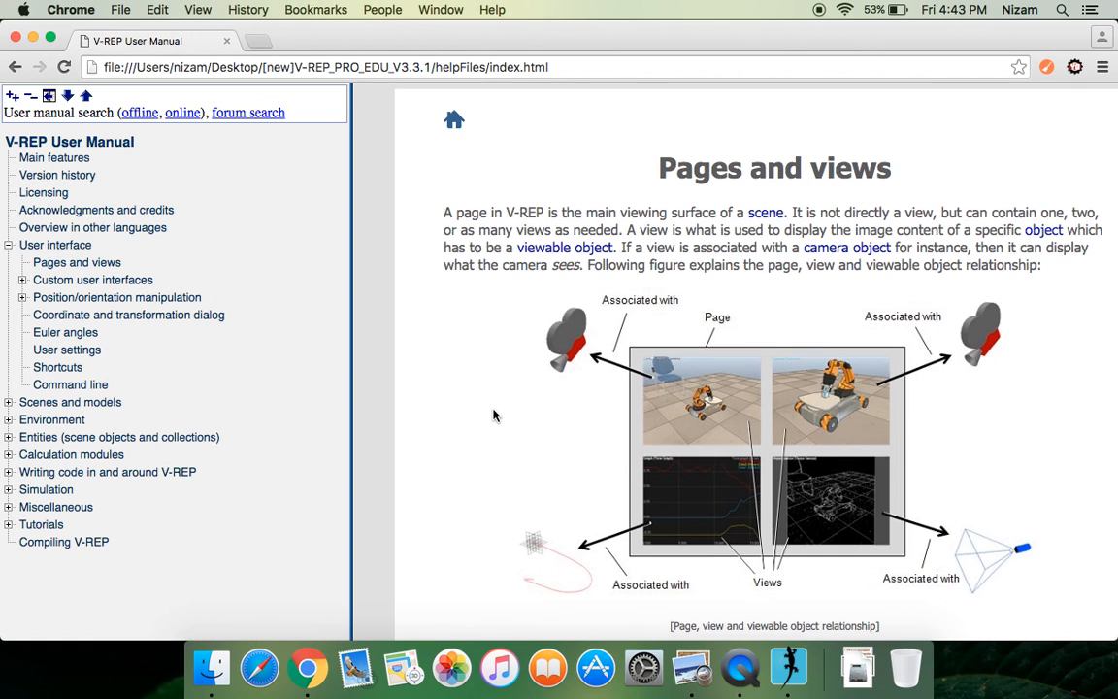
{"action": "scroll", "coordinate": [493, 416], "scroll_direction": "down", "scroll_amount": 5}
{"action": "scroll", "coordinate": [493, 415], "scroll_direction": "down", "scroll_amount": 10}
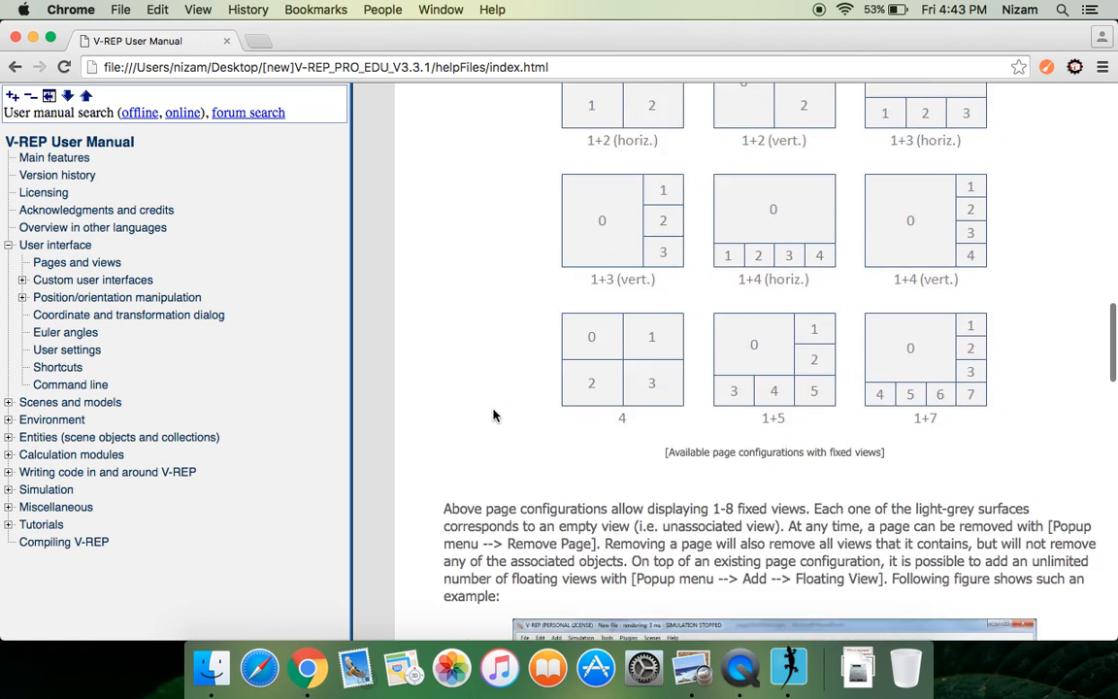
{"action": "scroll", "coordinate": [493, 402], "scroll_direction": "down", "scroll_amount": 15}
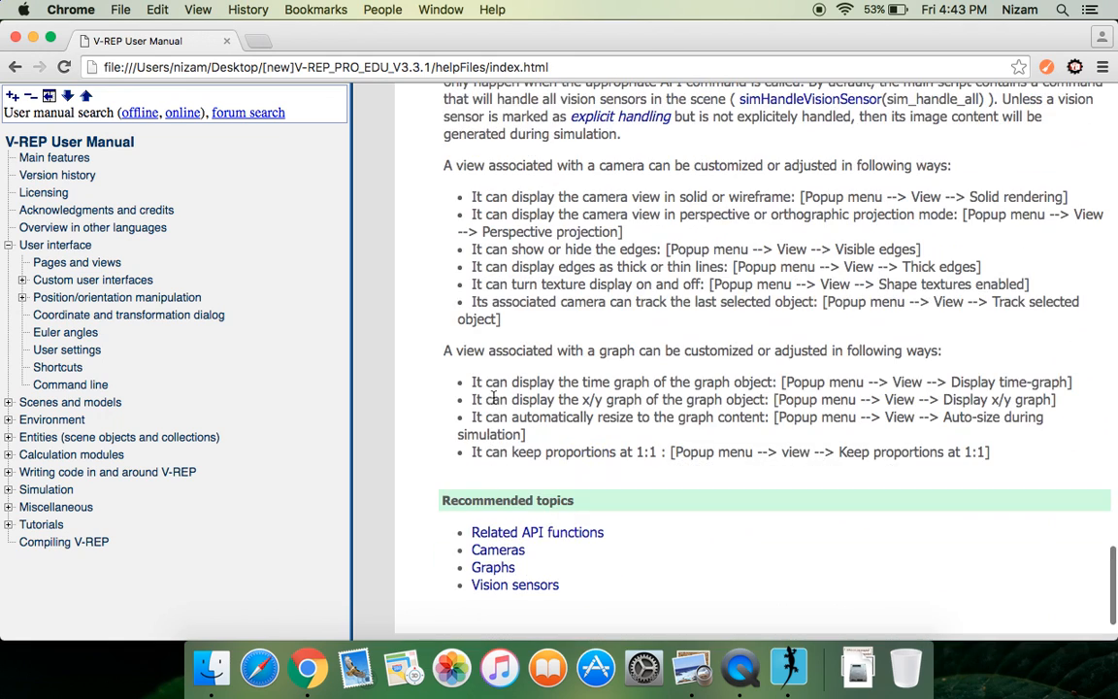
{"action": "left_click", "coordinate": [51, 332]}
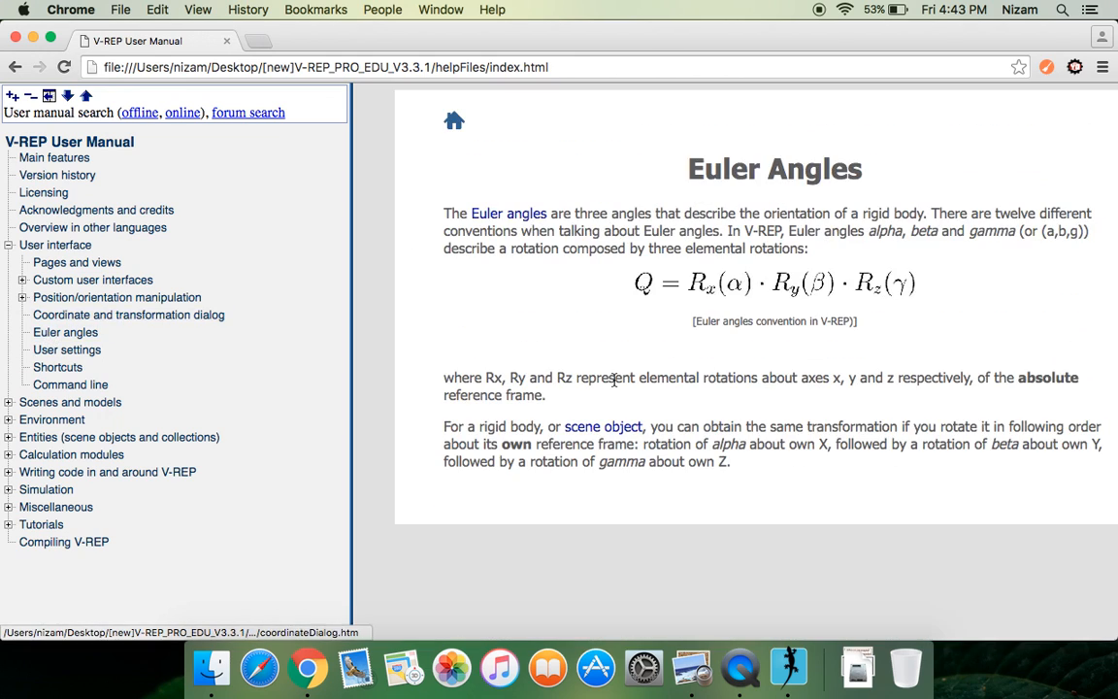
View the Calculation modules overview, expand that chapter, and read through its Collision detection topic.
{"action": "left_click", "coordinate": [50, 454]}
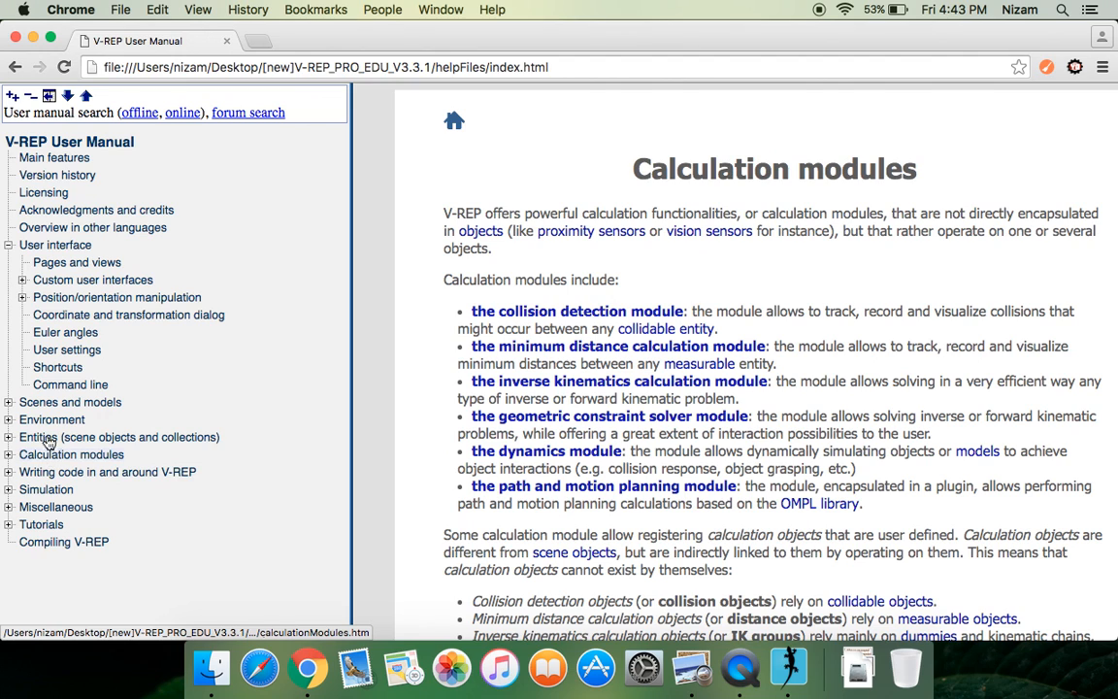
{"action": "left_click", "coordinate": [10, 454]}
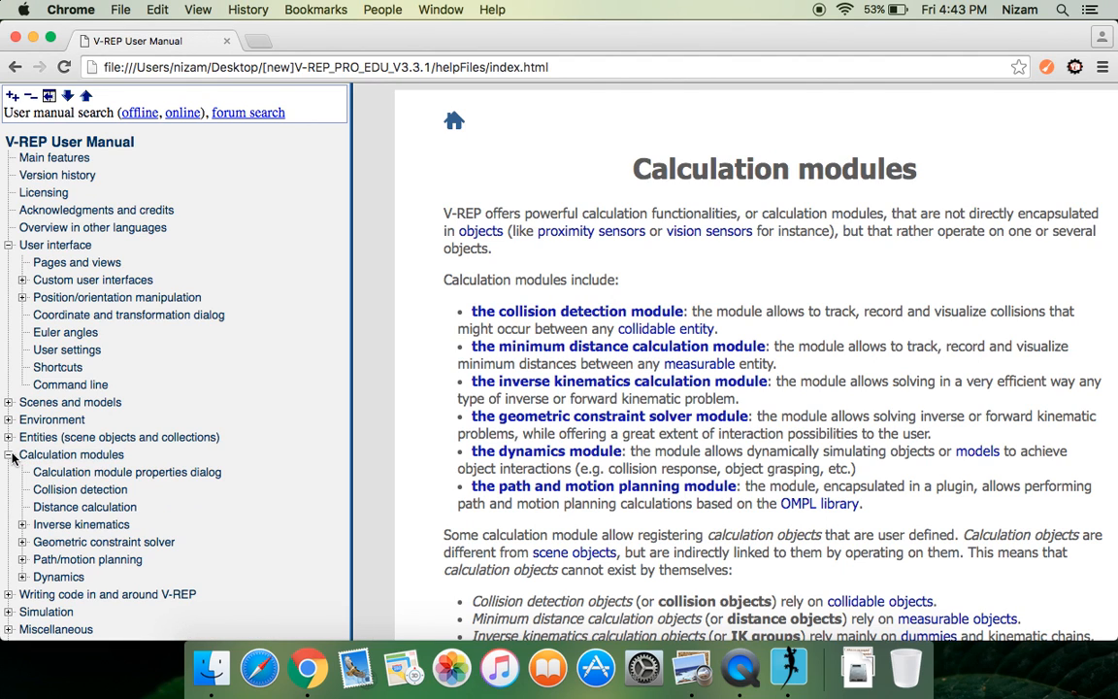
{"action": "scroll", "coordinate": [66, 475], "scroll_direction": "down", "scroll_amount": 1}
{"action": "left_click", "coordinate": [68, 454]}
{"action": "scroll", "coordinate": [547, 444], "scroll_direction": "down", "scroll_amount": 10}
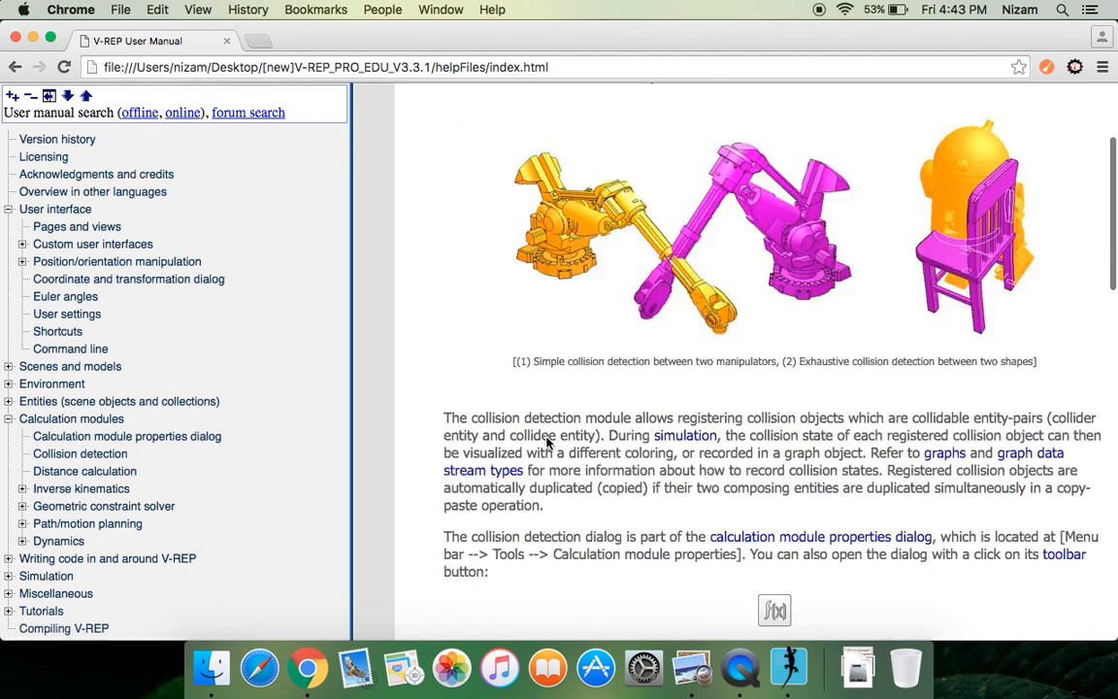
{"action": "scroll", "coordinate": [547, 444], "scroll_direction": "down", "scroll_amount": 3}
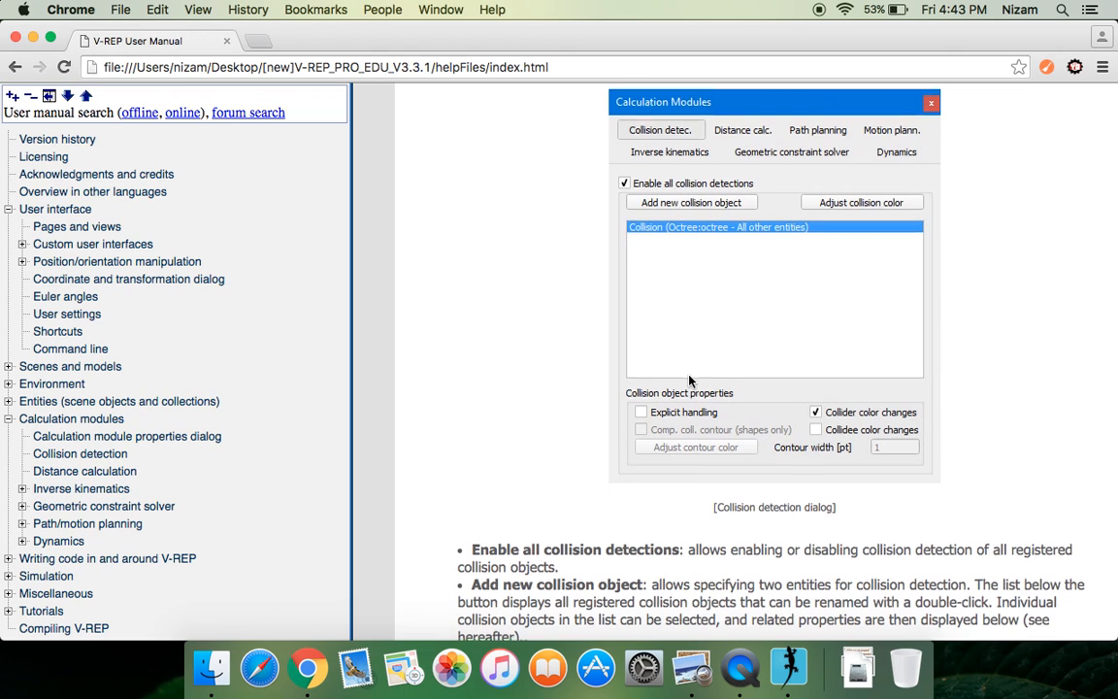
{"action": "scroll", "coordinate": [619, 336], "scroll_direction": "down", "scroll_amount": 10}
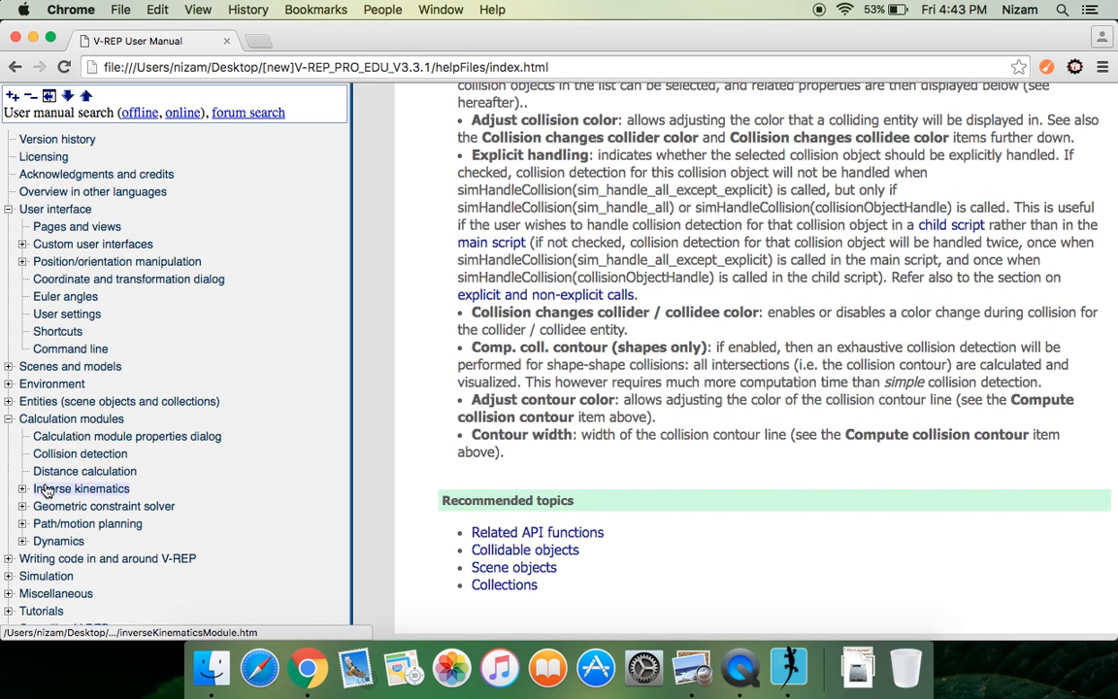
Open the Inverse kinematics topic and follow its related regular API functions to the simGetIkGroupMatrix reference.
{"action": "left_click", "coordinate": [105, 488]}
{"action": "scroll", "coordinate": [732, 409], "scroll_direction": "down", "scroll_amount": 15}
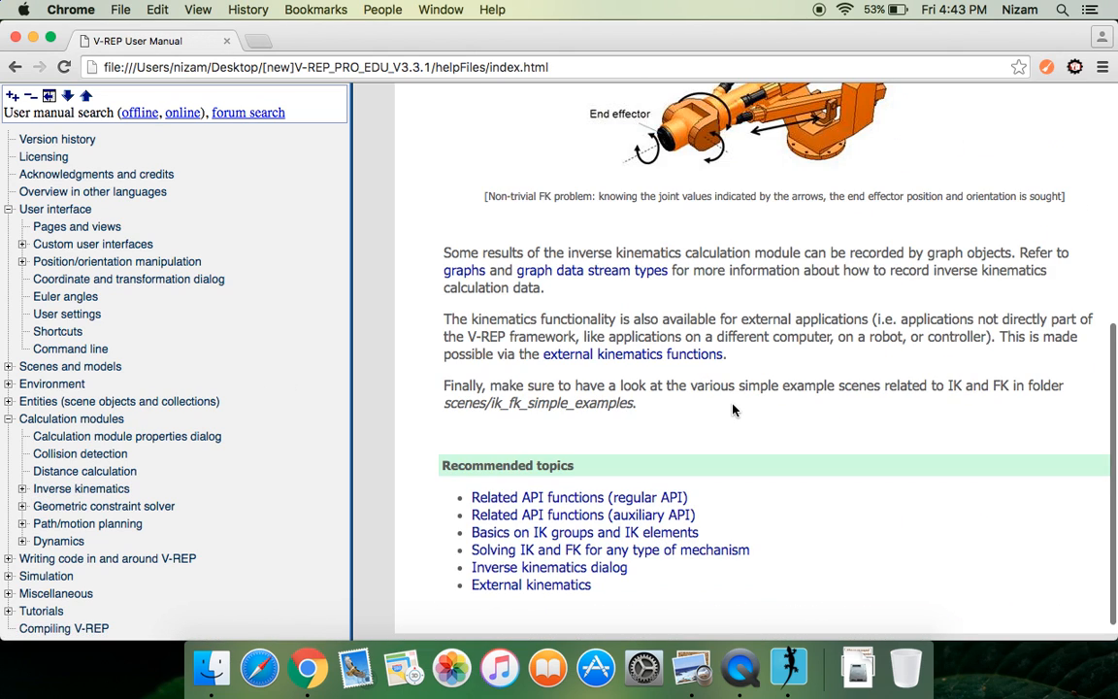
{"action": "left_click", "coordinate": [483, 498]}
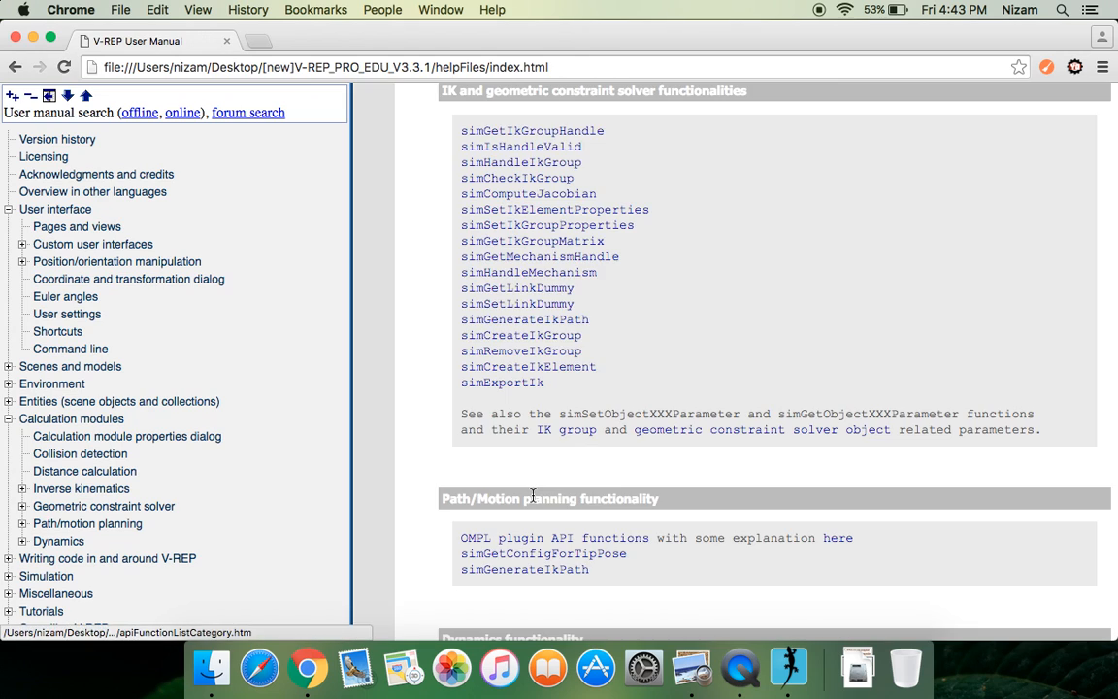
{"action": "left_click", "coordinate": [495, 243]}
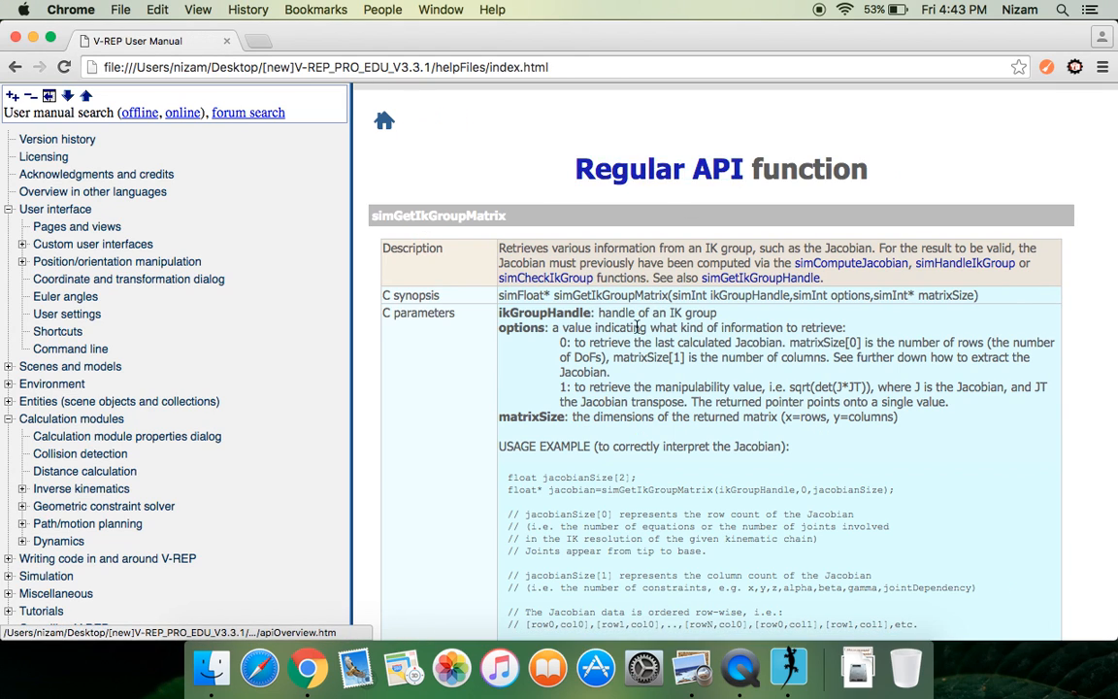
Read the C and Lua descriptions and usage examples on the simGetIkGroupMatrix page.
{"action": "scroll", "coordinate": [501, 329], "scroll_direction": "down", "scroll_amount": 2}
{"action": "scroll", "coordinate": [555, 333], "scroll_direction": "down", "scroll_amount": 5}
{"action": "scroll", "coordinate": [555, 334], "scroll_direction": "down", "scroll_amount": 6}
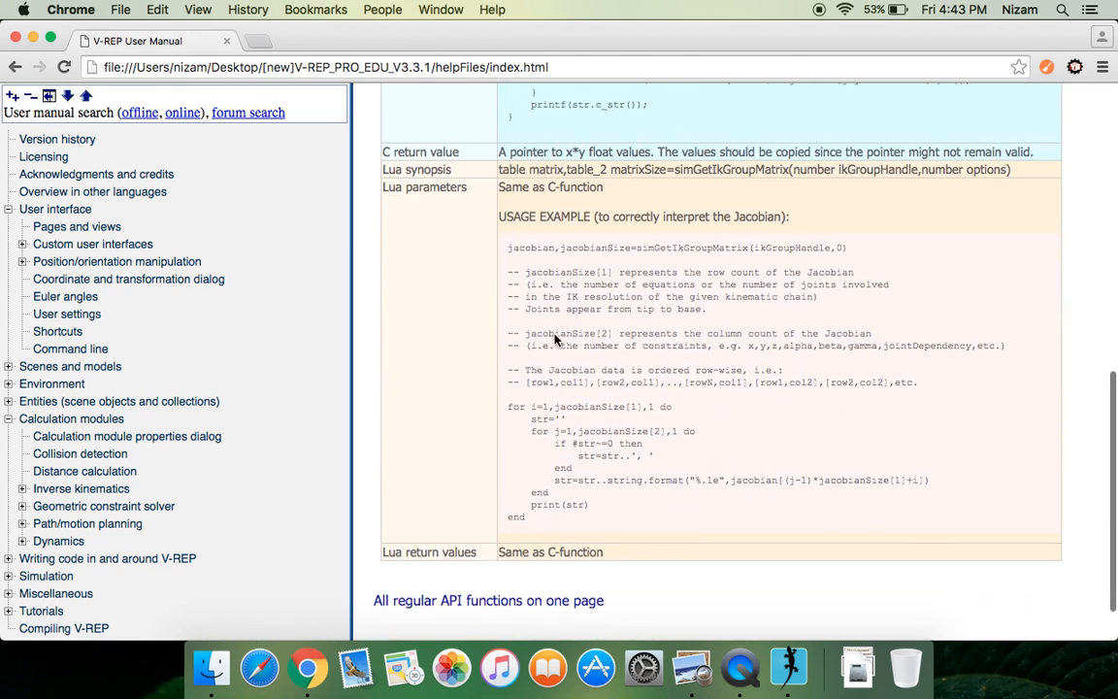
{"action": "scroll", "coordinate": [556, 169], "scroll_direction": "up", "scroll_amount": 12}
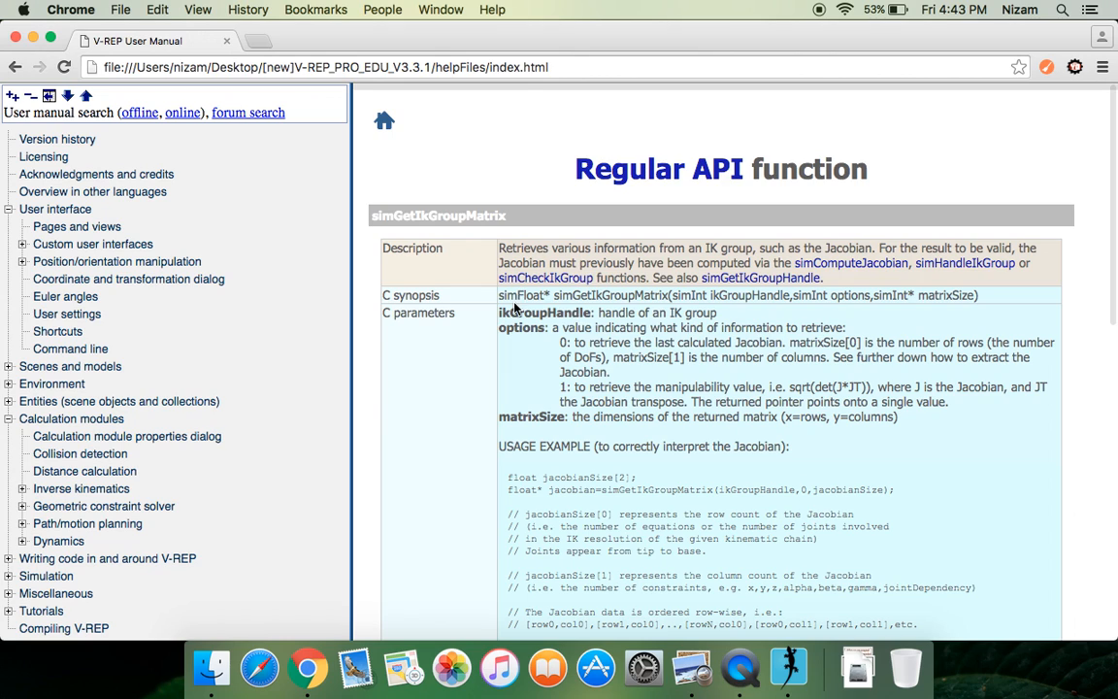
{"action": "scroll", "coordinate": [505, 381], "scroll_direction": "down", "scroll_amount": 8}
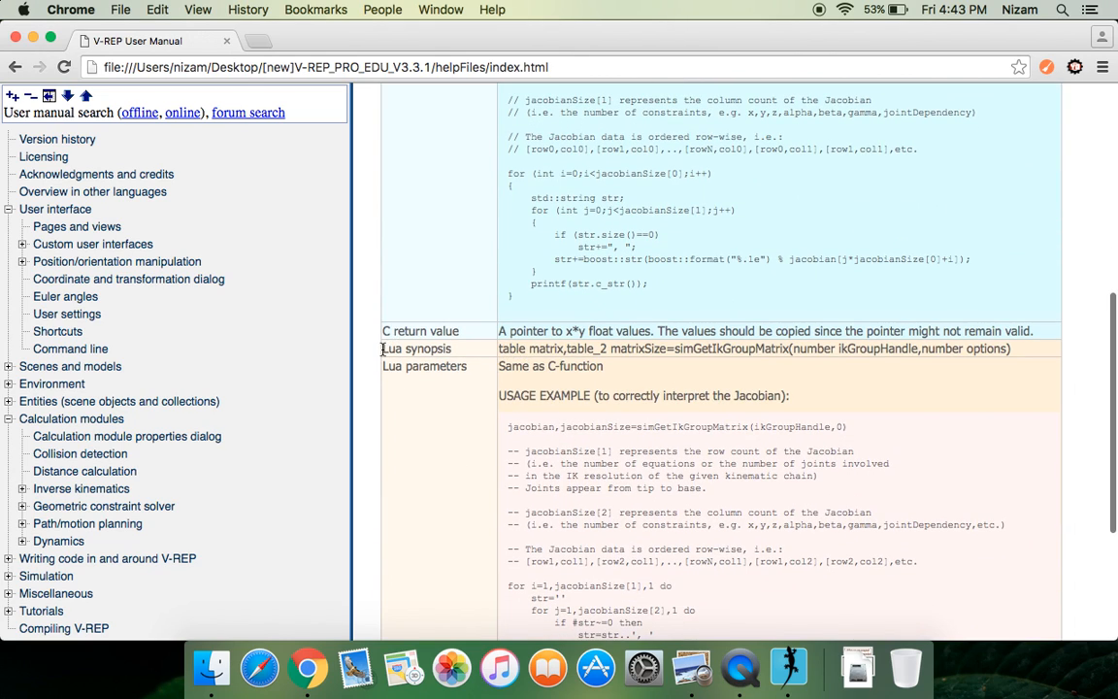
Highlight the Lua synopsis of simGetIkGroupMatrix, the function name within it, and the function's heading.
{"action": "left_click_drag", "start_coordinate": [383, 349], "coordinate": [1022, 347]}
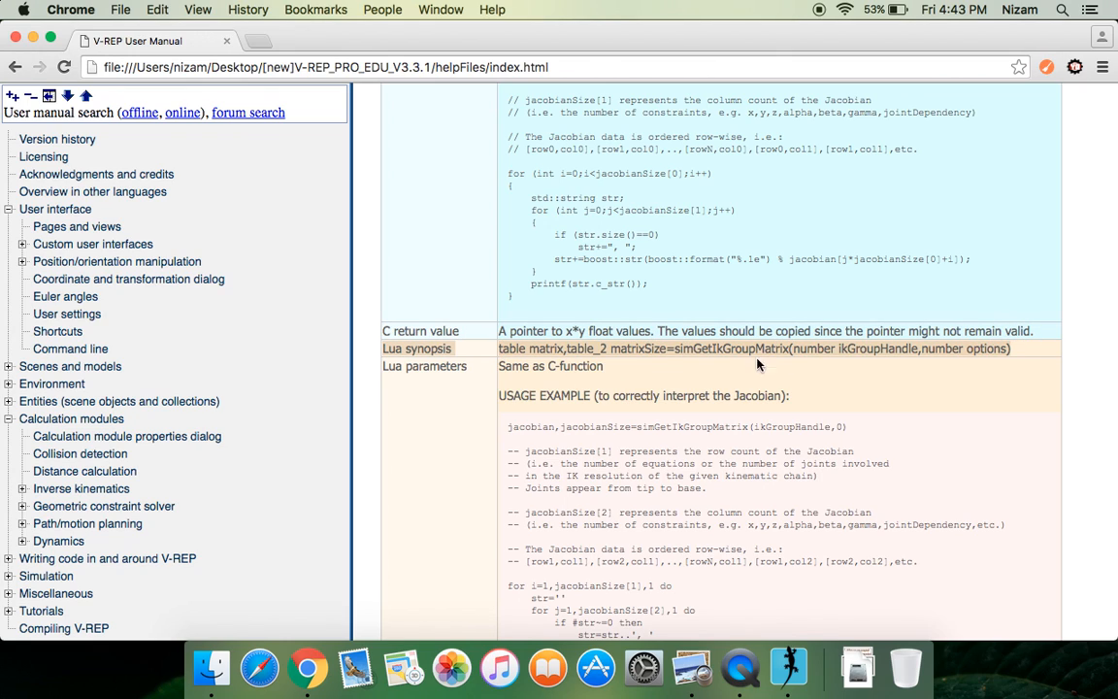
{"action": "left_click", "coordinate": [683, 360]}
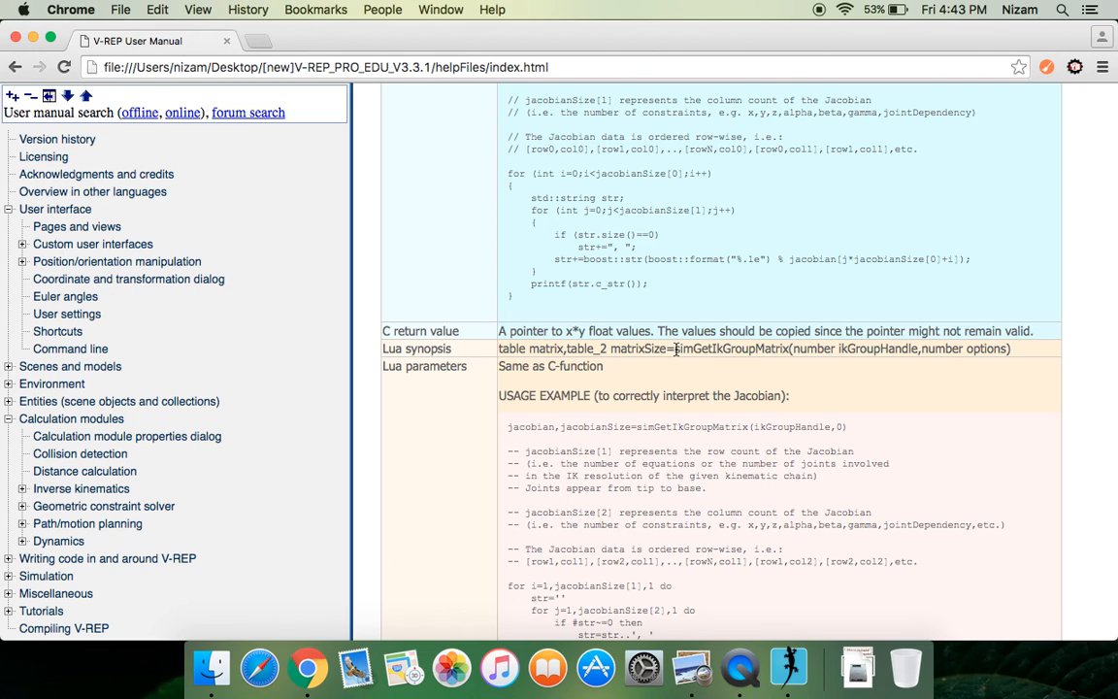
{"action": "left_click_drag", "start_coordinate": [676, 349], "coordinate": [788, 349]}
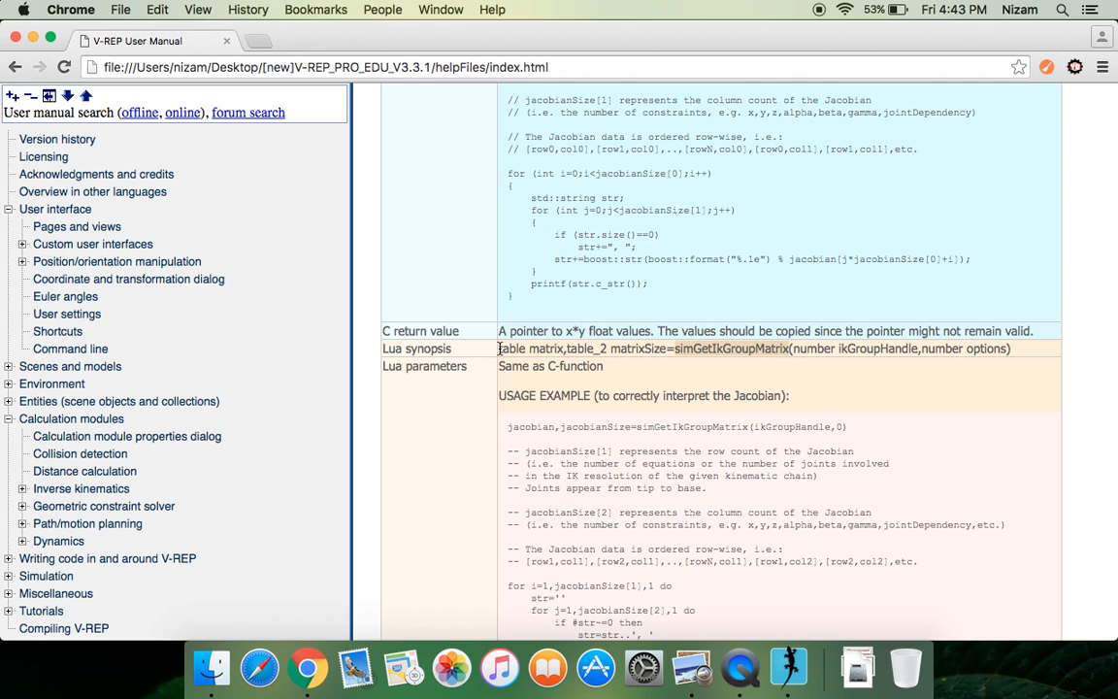
{"action": "left_click_drag", "start_coordinate": [499, 348], "coordinate": [1008, 345]}
{"action": "scroll", "coordinate": [788, 320], "scroll_direction": "up", "scroll_amount": 5}
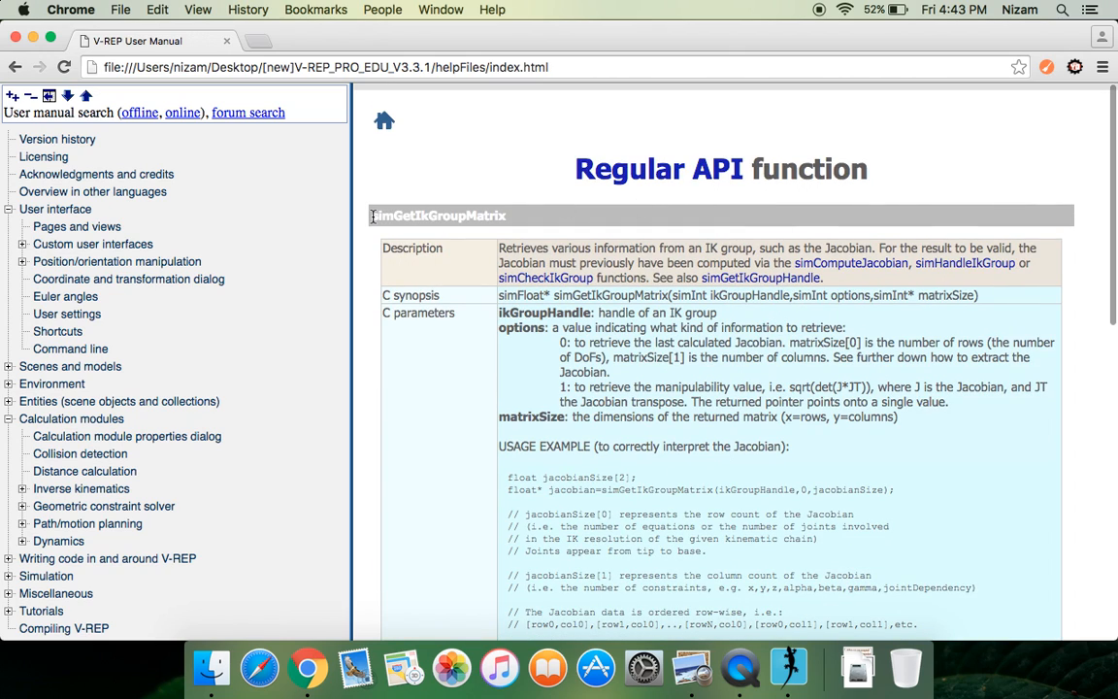
{"action": "left_click_drag", "start_coordinate": [372, 216], "coordinate": [500, 218]}
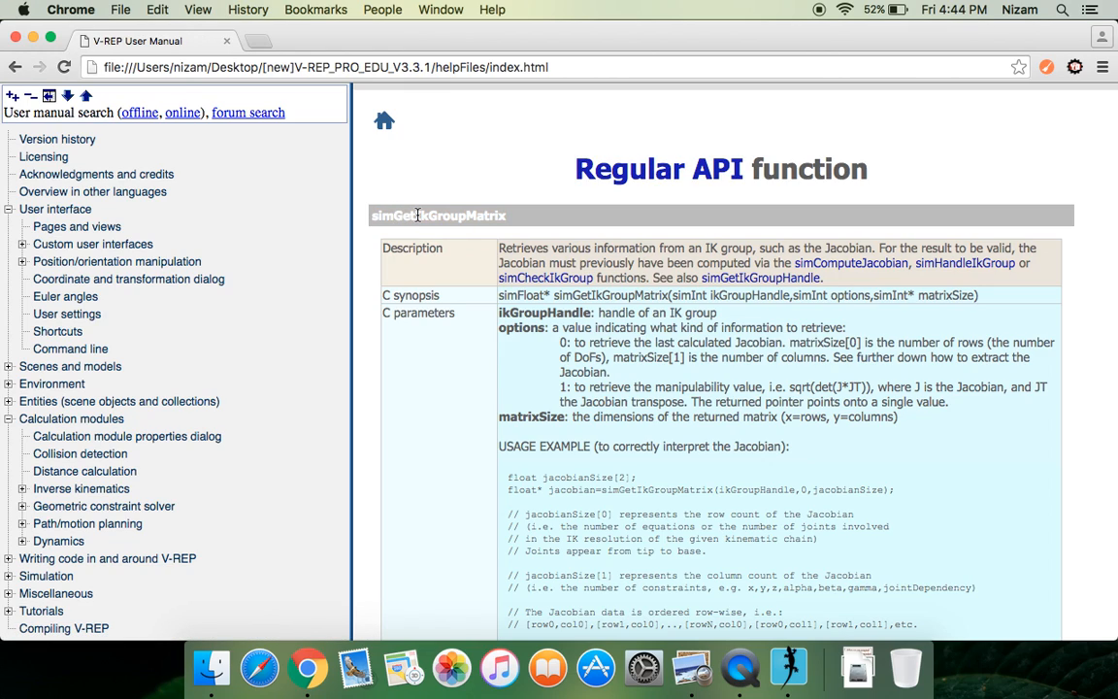
Go from the simGetIkGroupMatrix page to the Regular API overview and browse its alphabetical function list.
{"action": "left_click_drag", "start_coordinate": [417, 215], "coordinate": [477, 215]}
{"action": "left_click", "coordinate": [656, 170]}
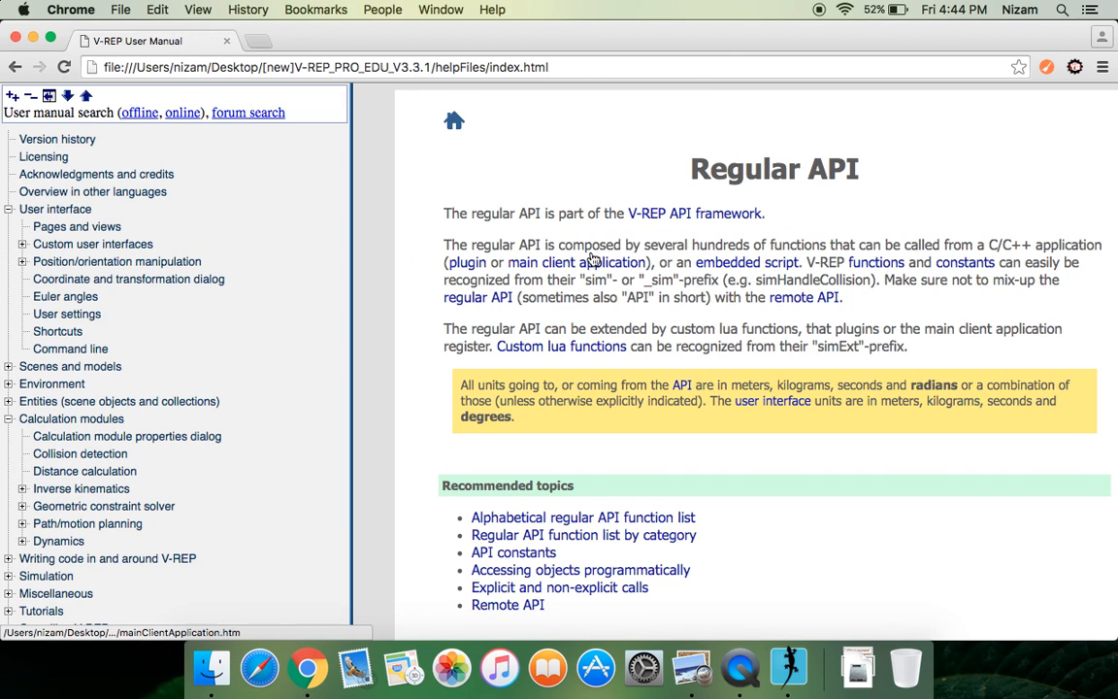
{"action": "scroll", "coordinate": [592, 257], "scroll_direction": "down", "scroll_amount": 1}
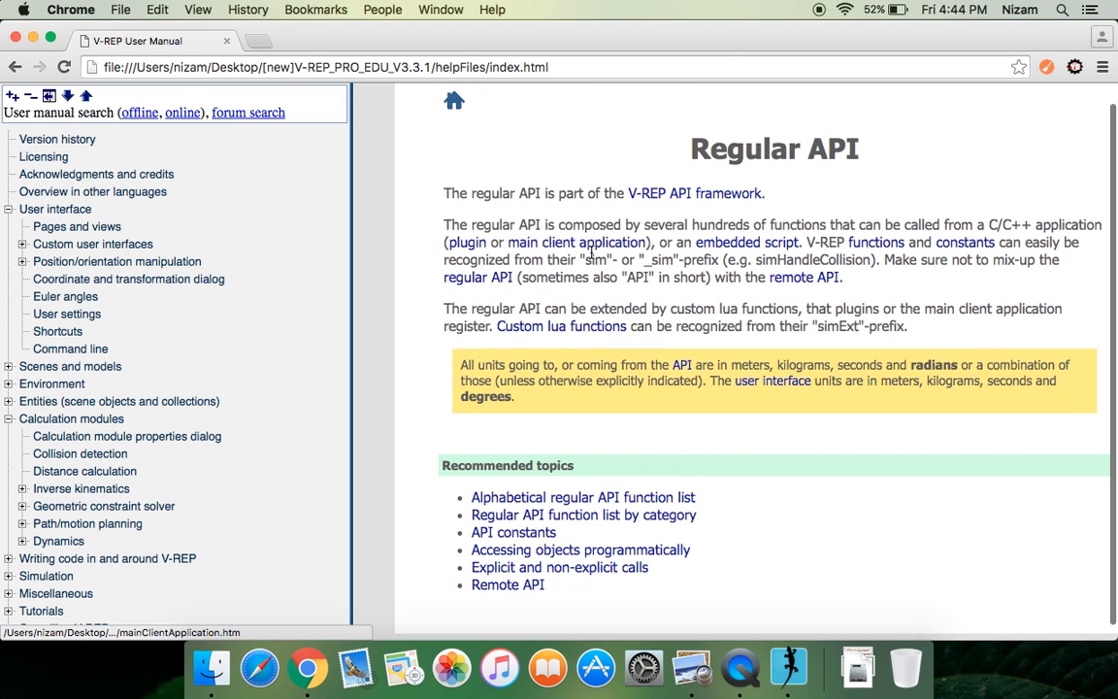
{"action": "left_click", "coordinate": [638, 500]}
{"action": "scroll", "coordinate": [637, 500], "scroll_direction": "down", "scroll_amount": 20}
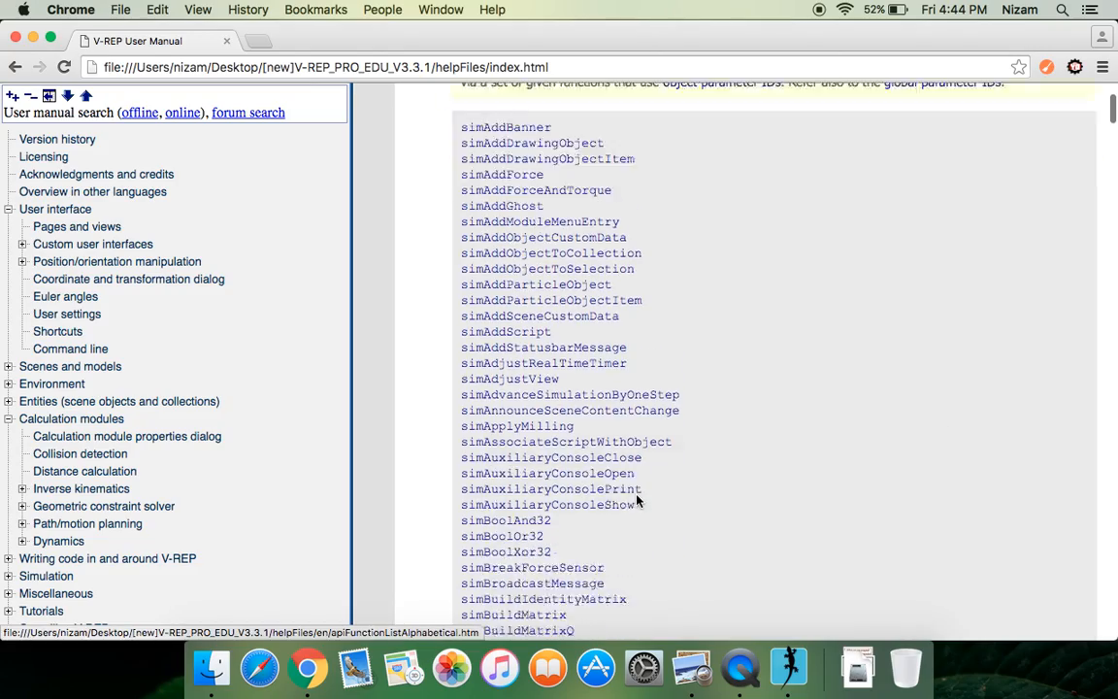
{"action": "scroll", "coordinate": [637, 498], "scroll_direction": "down", "scroll_amount": 20}
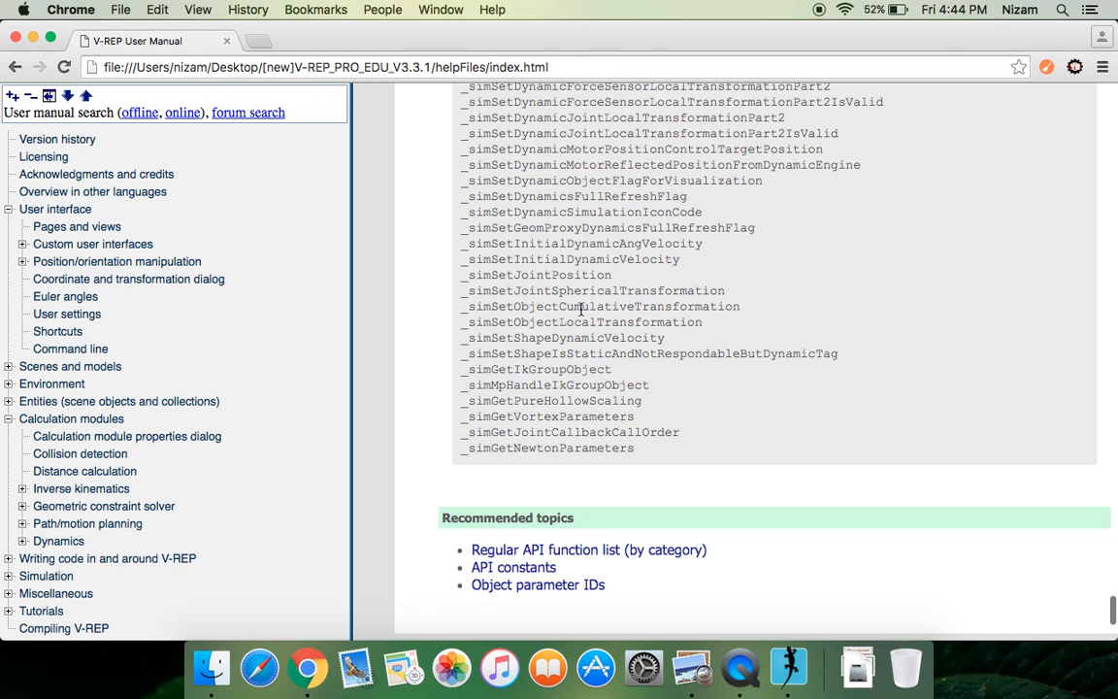
Find simRMLMoveToJointPositions in the alphabetical function list, open its reference page, and highlight the full Lua synopsis.
{"action": "scroll", "coordinate": [560, 313], "scroll_direction": "up", "scroll_amount": 15}
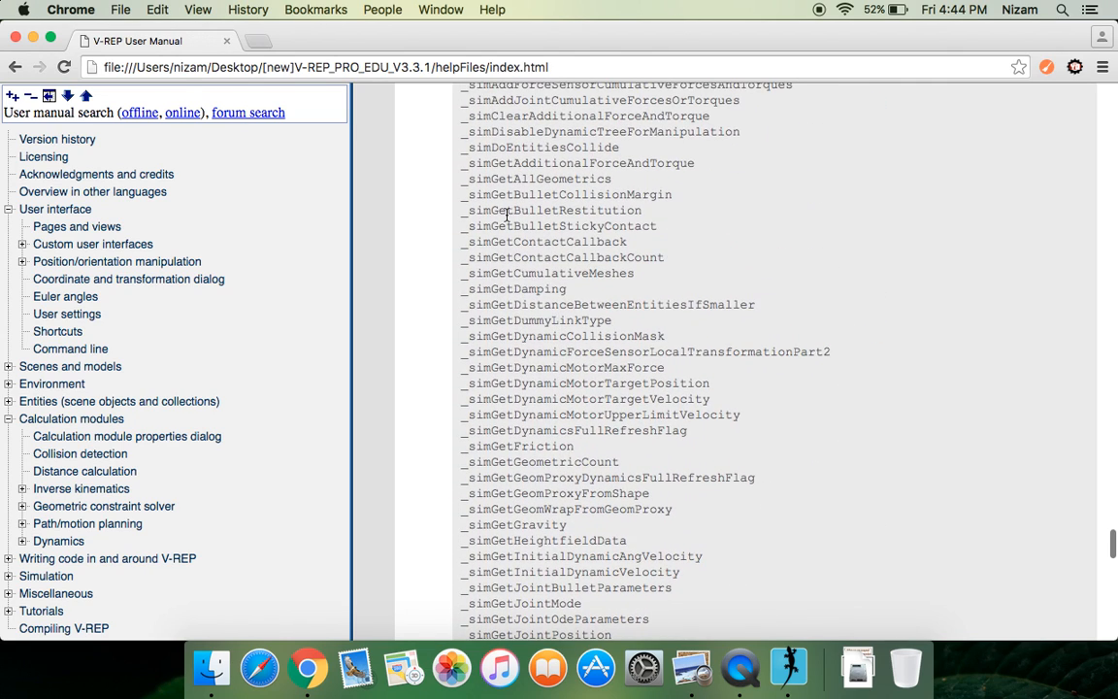
{"action": "scroll", "coordinate": [506, 214], "scroll_direction": "up", "scroll_amount": 10}
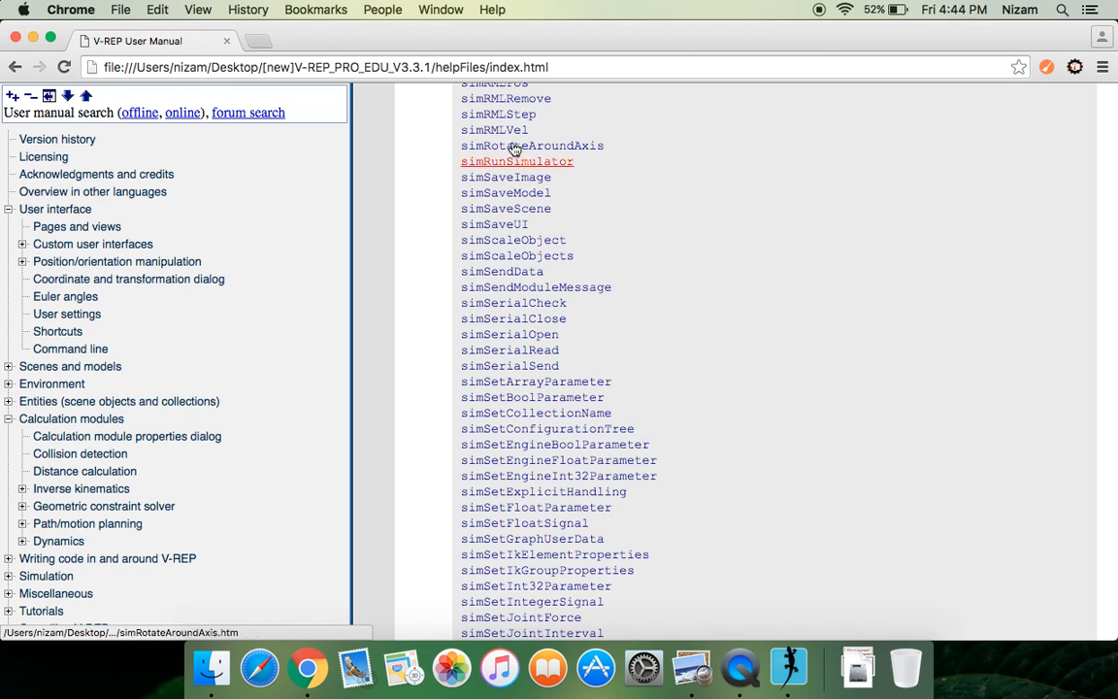
{"action": "scroll", "coordinate": [504, 108], "scroll_direction": "up", "scroll_amount": 3}
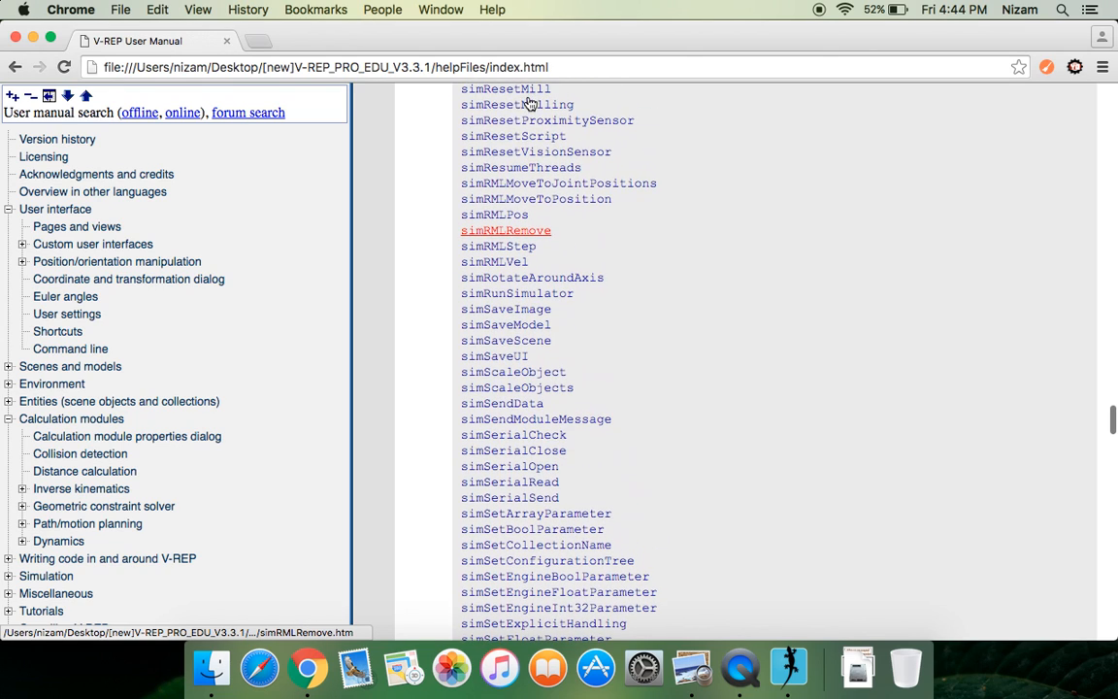
{"action": "left_click", "coordinate": [524, 185]}
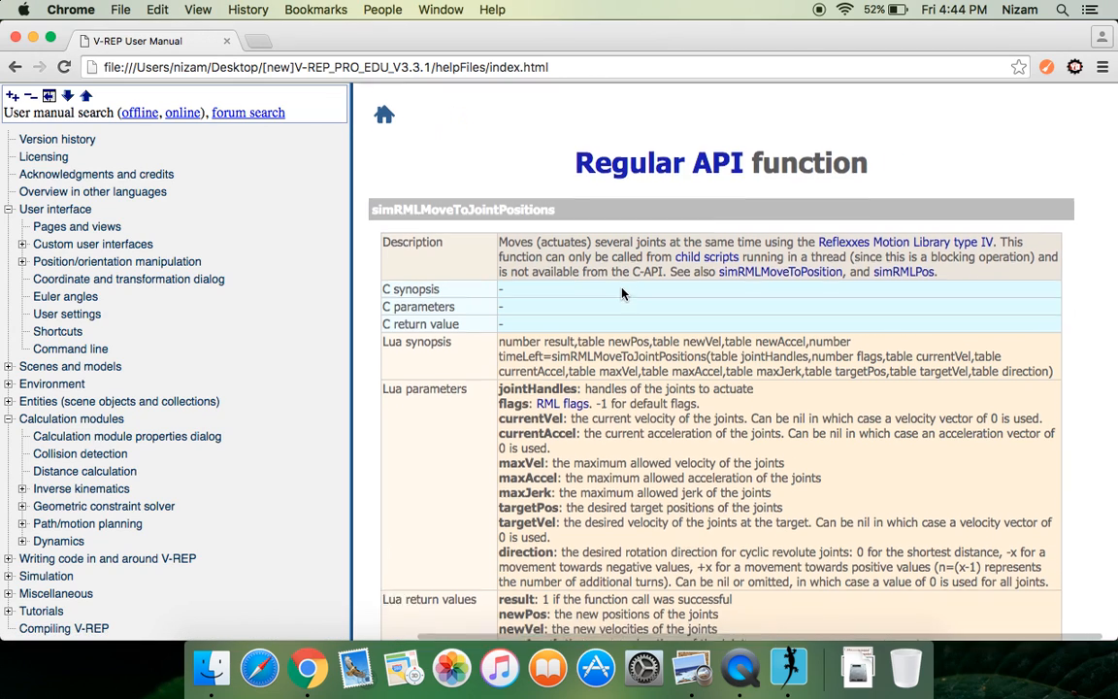
{"action": "scroll", "coordinate": [623, 293], "scroll_direction": "down", "scroll_amount": 3}
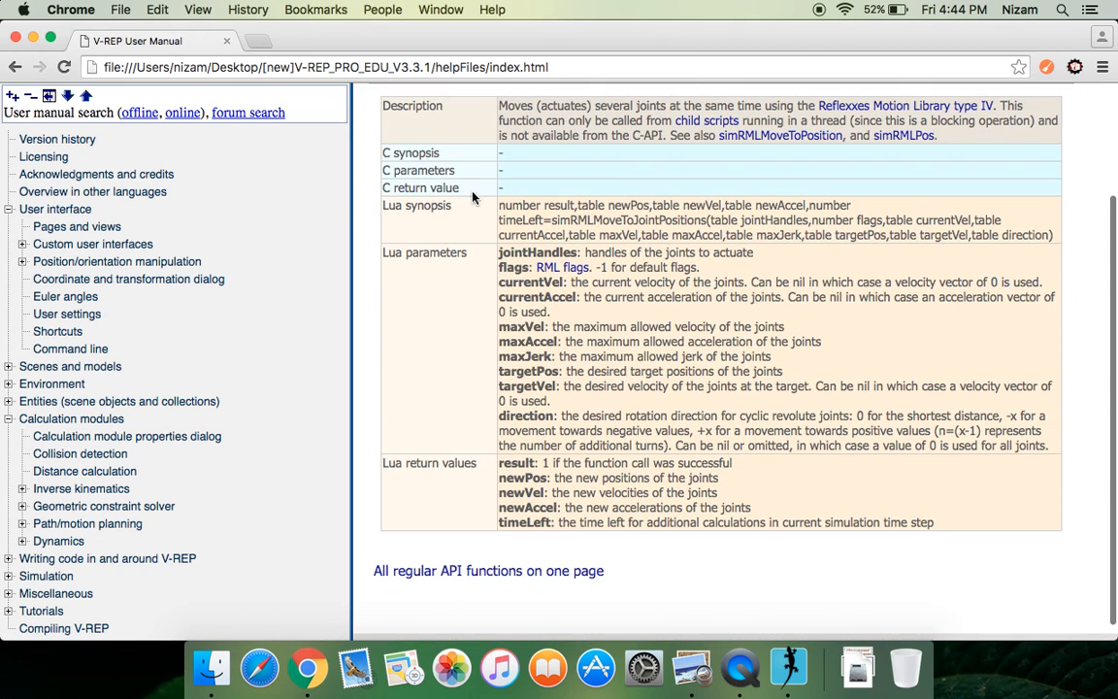
{"action": "left_click_drag", "start_coordinate": [500, 208], "coordinate": [1060, 233]}
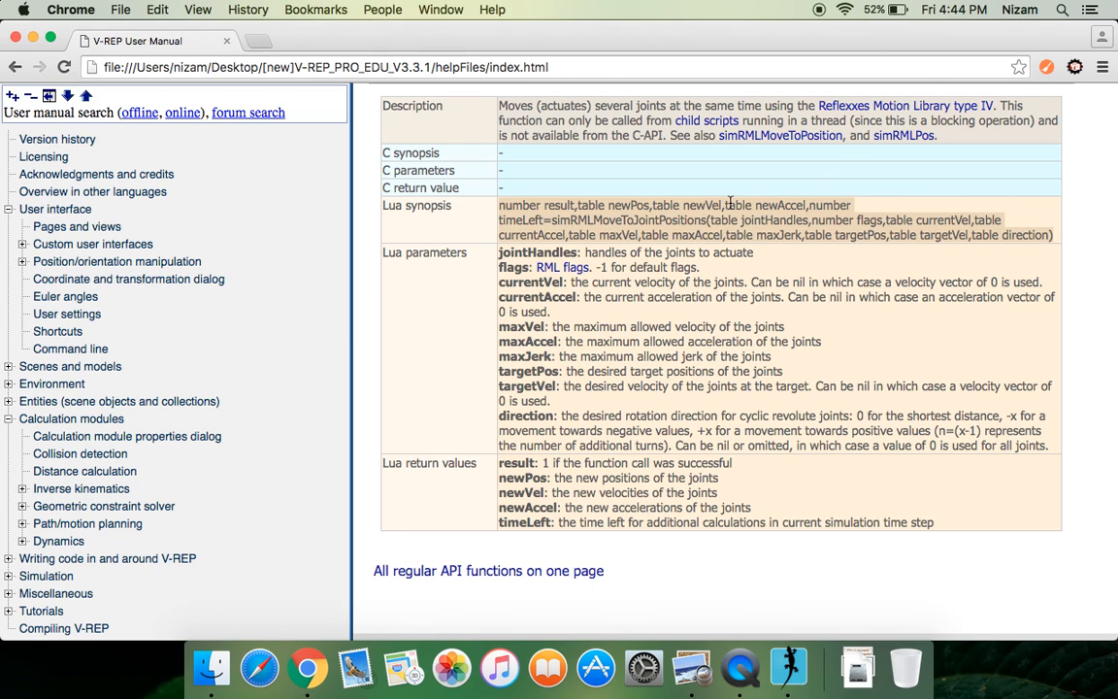
Return to the user manual's home page, expand the Tutorials chapter in the contents tree, and open its overview page.
{"action": "scroll", "coordinate": [730, 201], "scroll_direction": "left", "scroll_amount": 1}
{"action": "scroll", "coordinate": [730, 201], "scroll_direction": "up", "scroll_amount": 3}
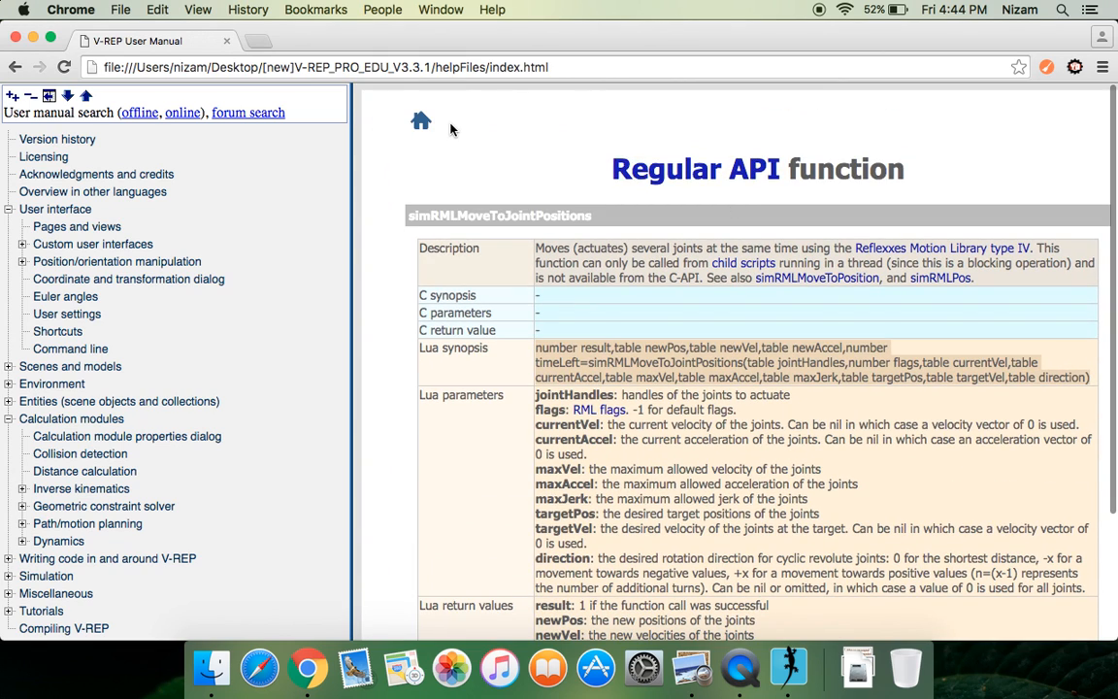
{"action": "left_click", "coordinate": [418, 119]}
{"action": "scroll", "coordinate": [568, 307], "scroll_direction": "down", "scroll_amount": 3}
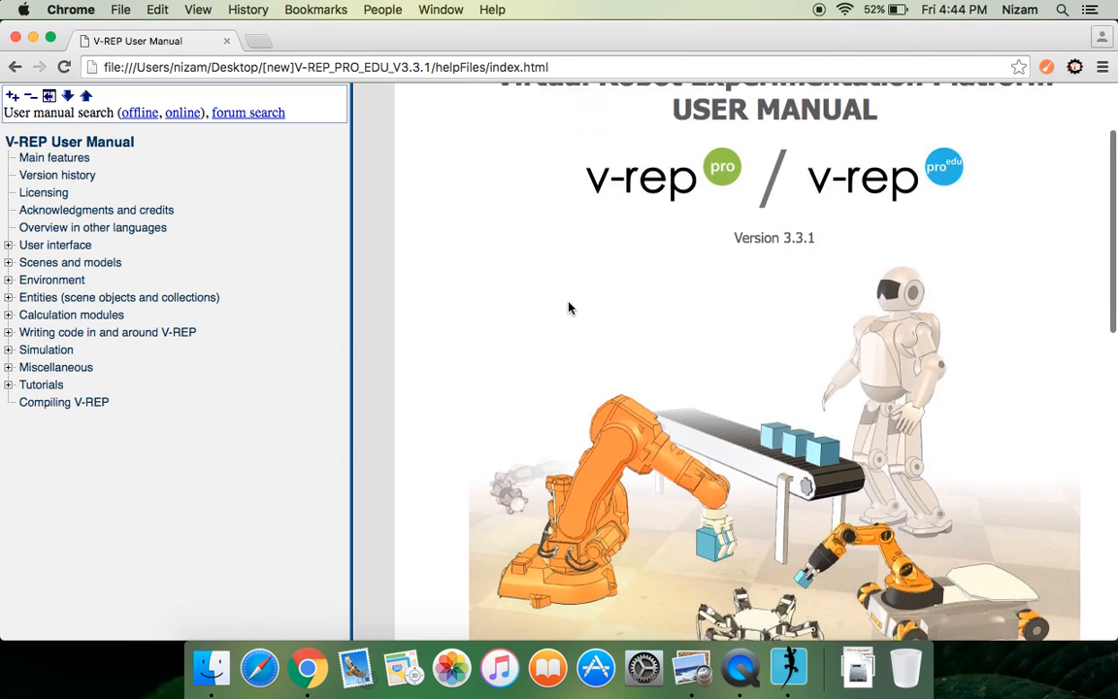
{"action": "left_click", "coordinate": [9, 386]}
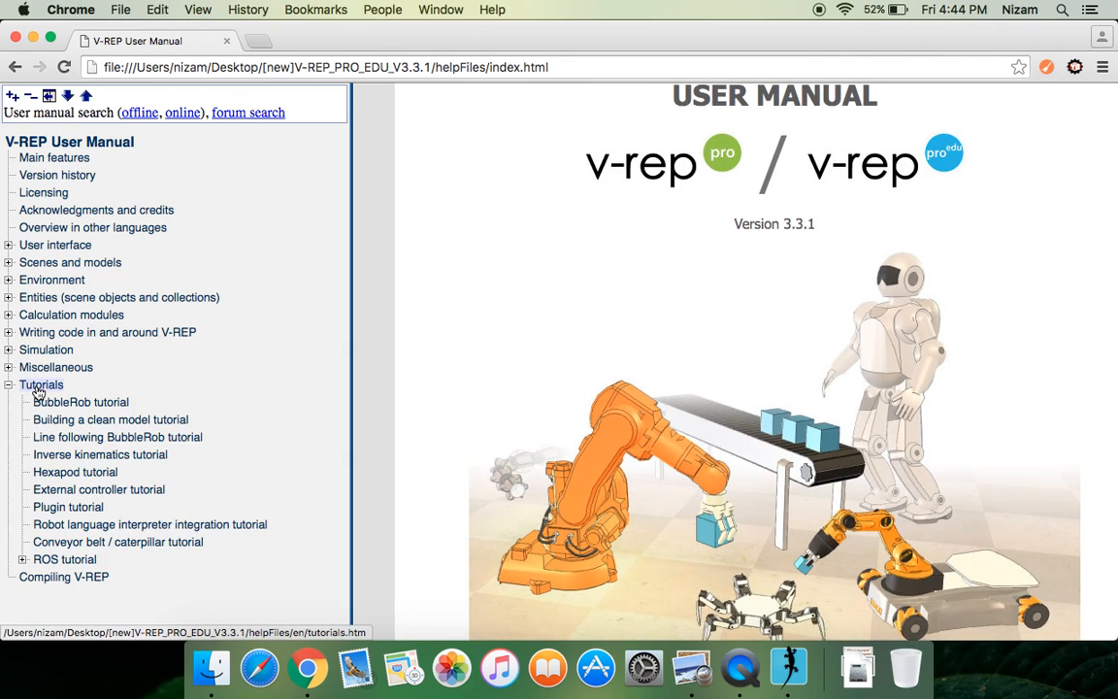
{"action": "left_click", "coordinate": [39, 386]}
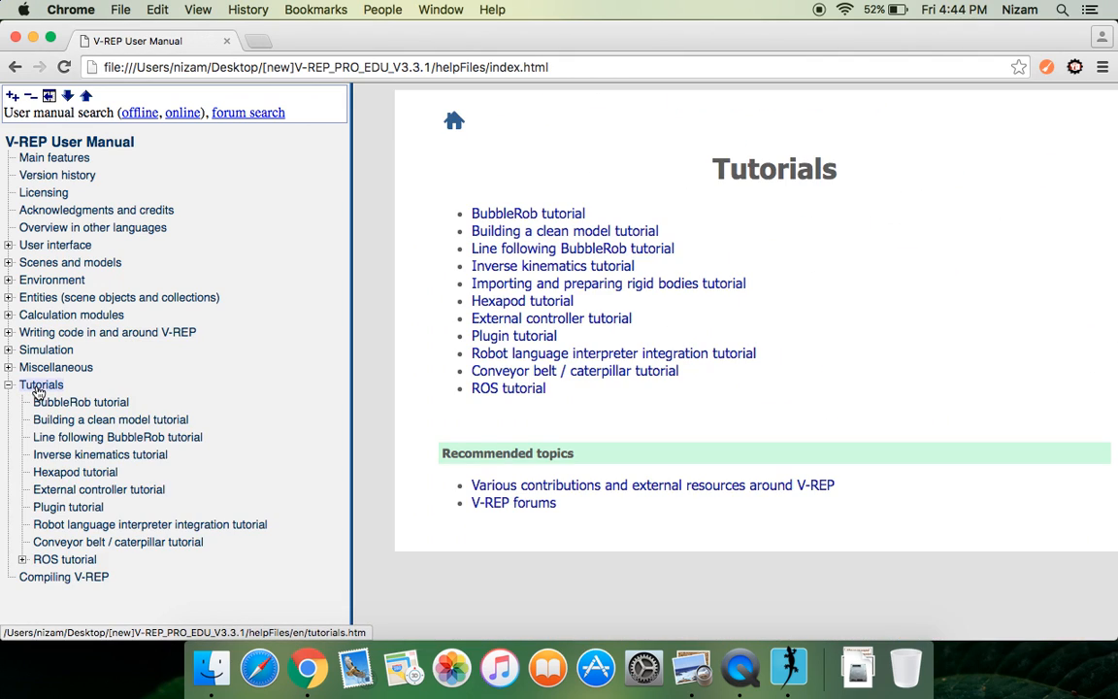
Open the Inverse kinematics tutorial and skim its instructions from the shape import to the IK element settings.
{"action": "left_click", "coordinate": [80, 455]}
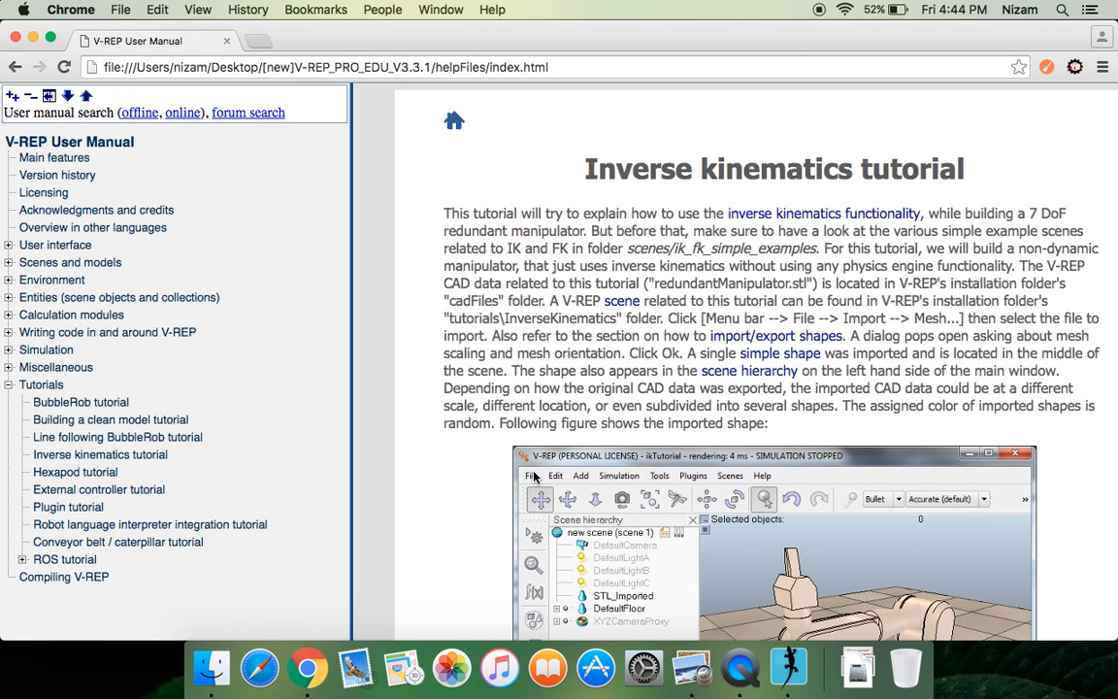
{"action": "scroll", "coordinate": [532, 474], "scroll_direction": "down", "scroll_amount": 10}
{"action": "scroll", "coordinate": [533, 474], "scroll_direction": "down", "scroll_amount": 10}
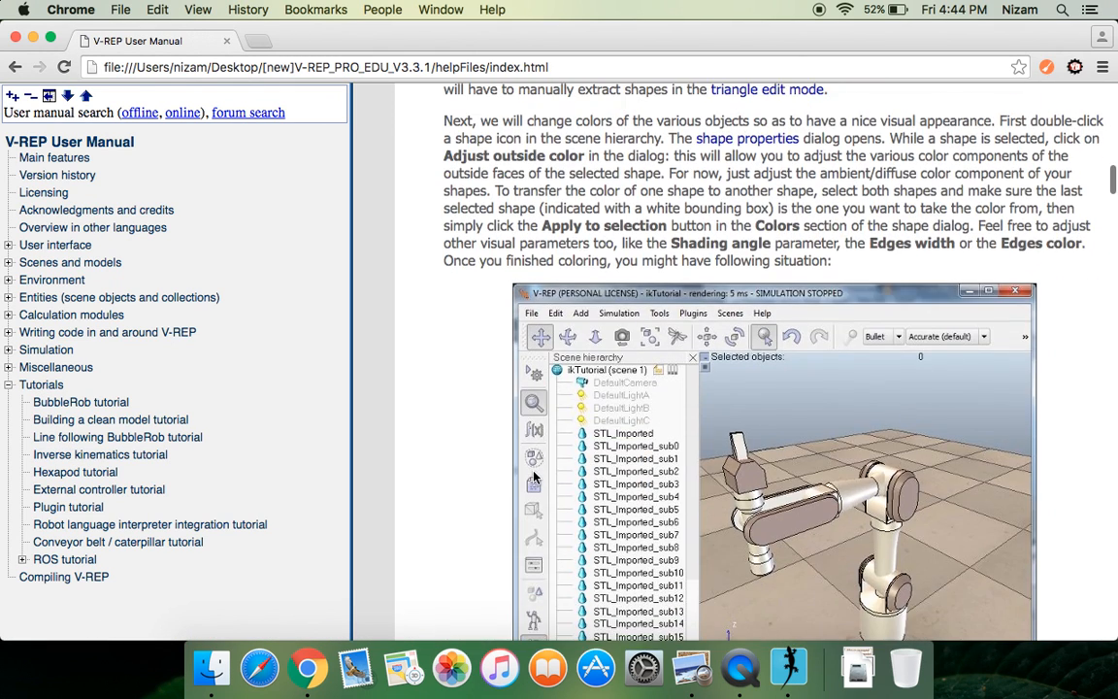
{"action": "scroll", "coordinate": [417, 475], "scroll_direction": "down", "scroll_amount": 10}
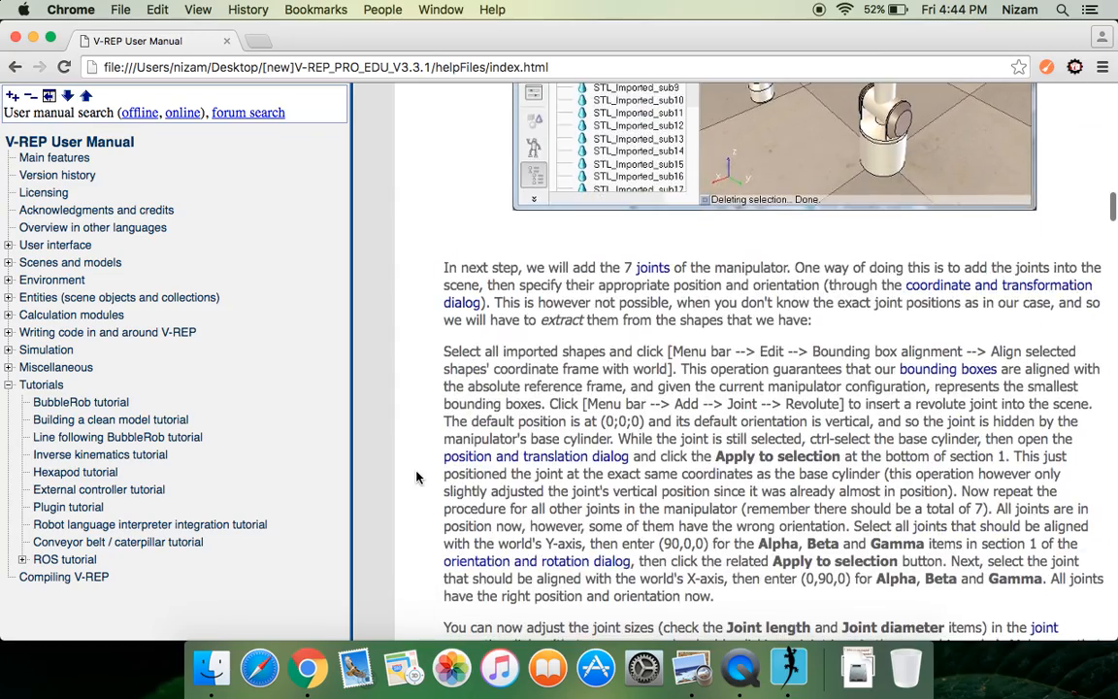
{"action": "scroll", "coordinate": [417, 475], "scroll_direction": "down", "scroll_amount": 15}
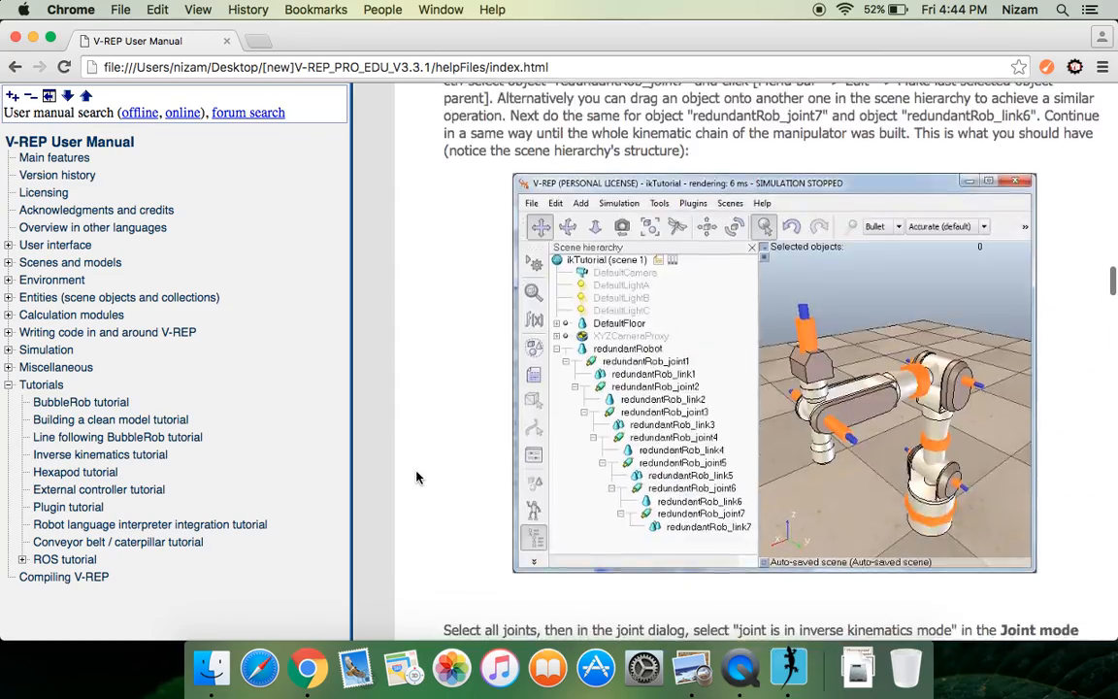
{"action": "scroll", "coordinate": [416, 476], "scroll_direction": "down", "scroll_amount": 10}
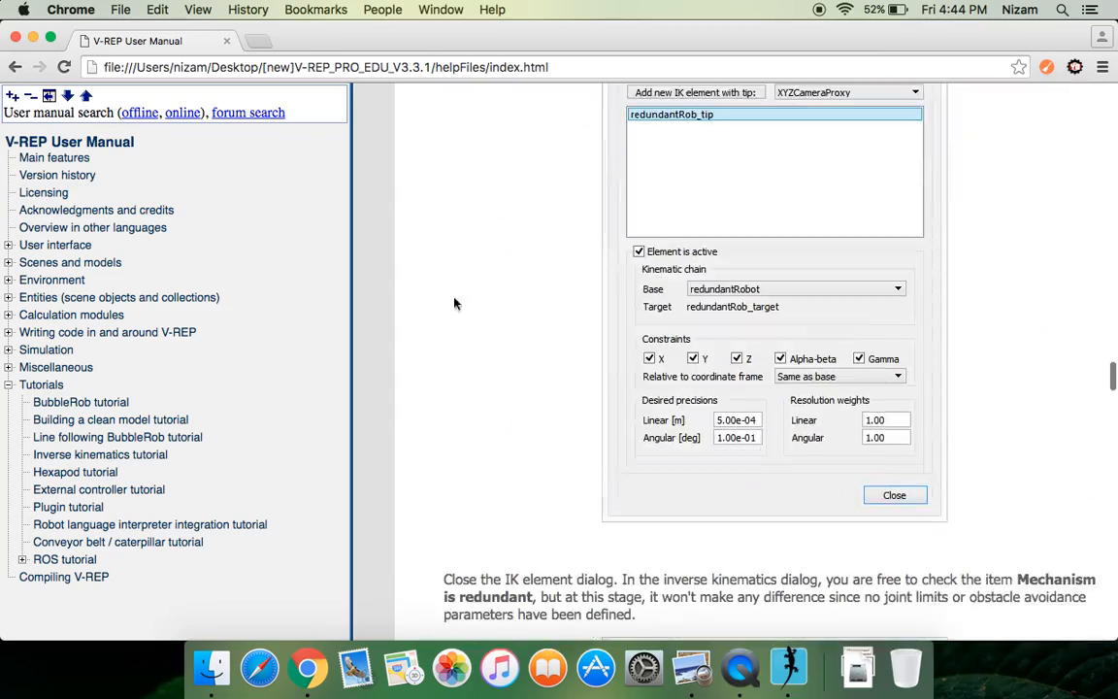
Switch back to V-REP and view where the help topics are offered.
{"action": "key", "text": "ctrl+Right"}
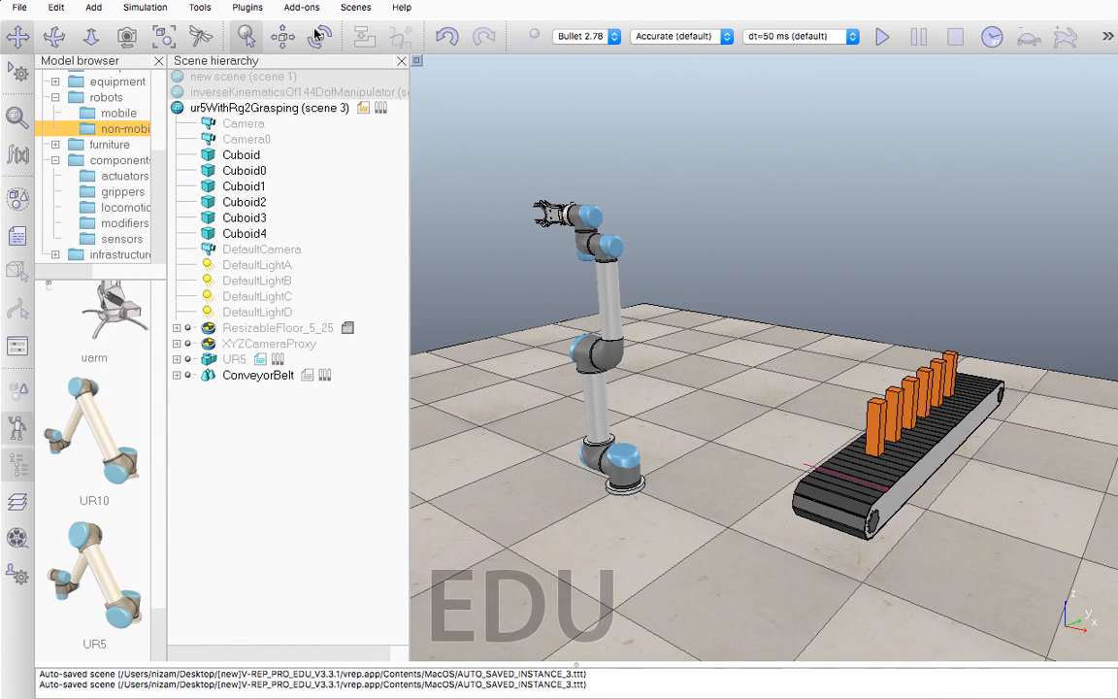
{"action": "left_click", "coordinate": [398, 8]}
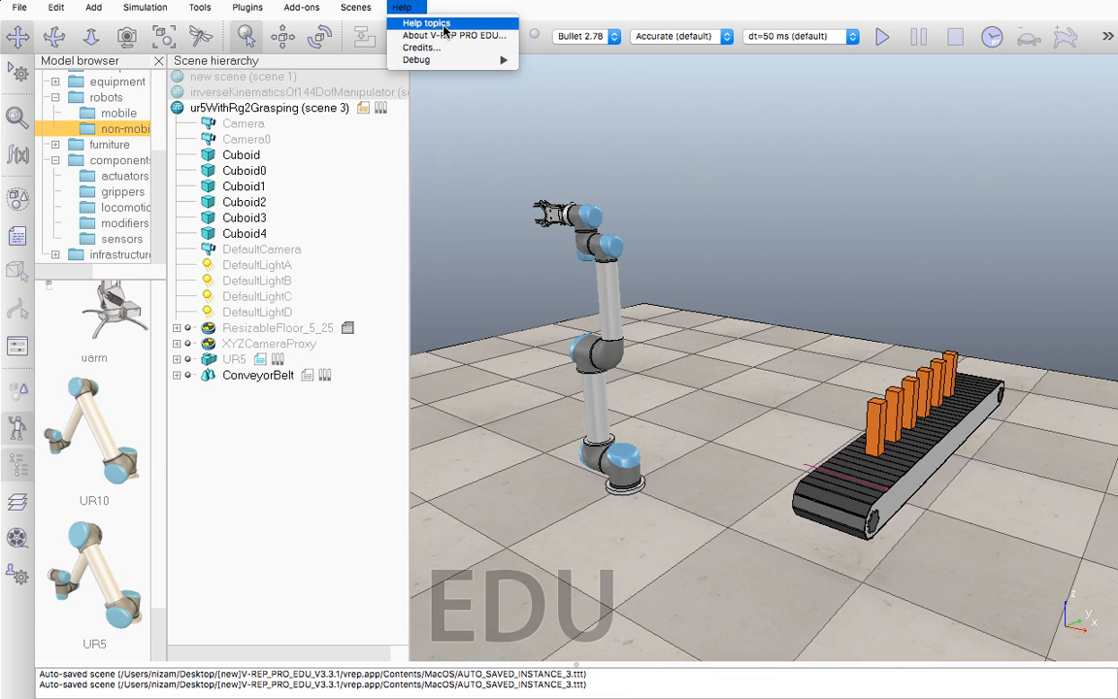
{"action": "left_click", "coordinate": [515, 307]}
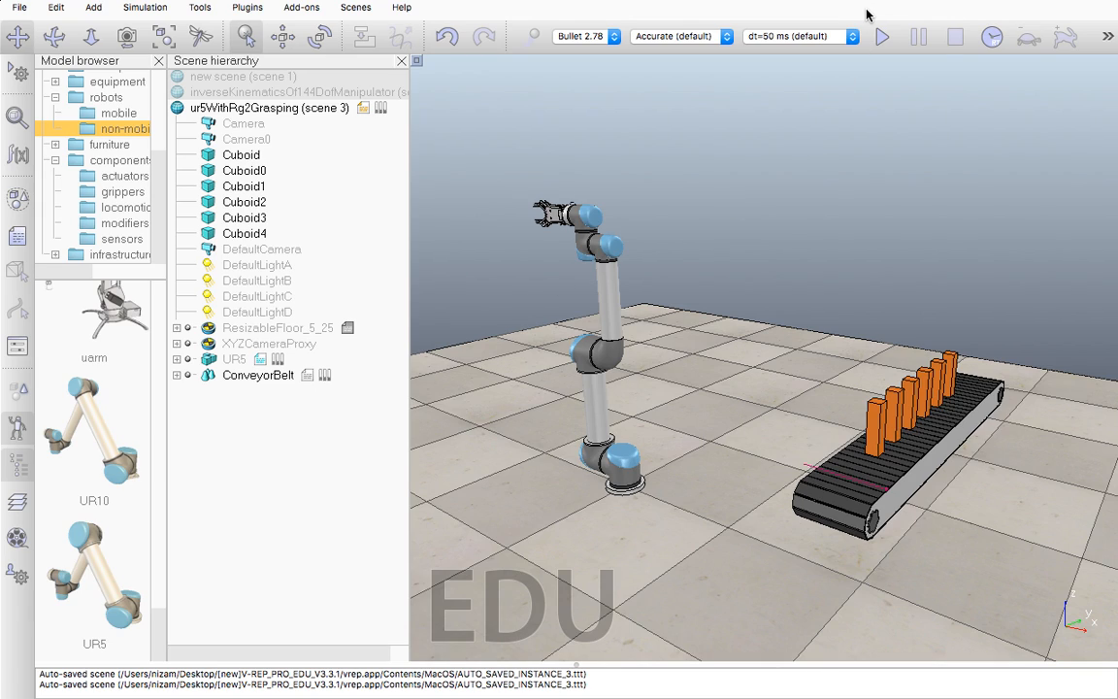
View the Inverse kinematics, Geometric constraint solver, Dynamics and Path planning sections of the Calculation Modules settings, and close the dialog.
{"action": "mouse_move", "coordinate": [872, 5]}
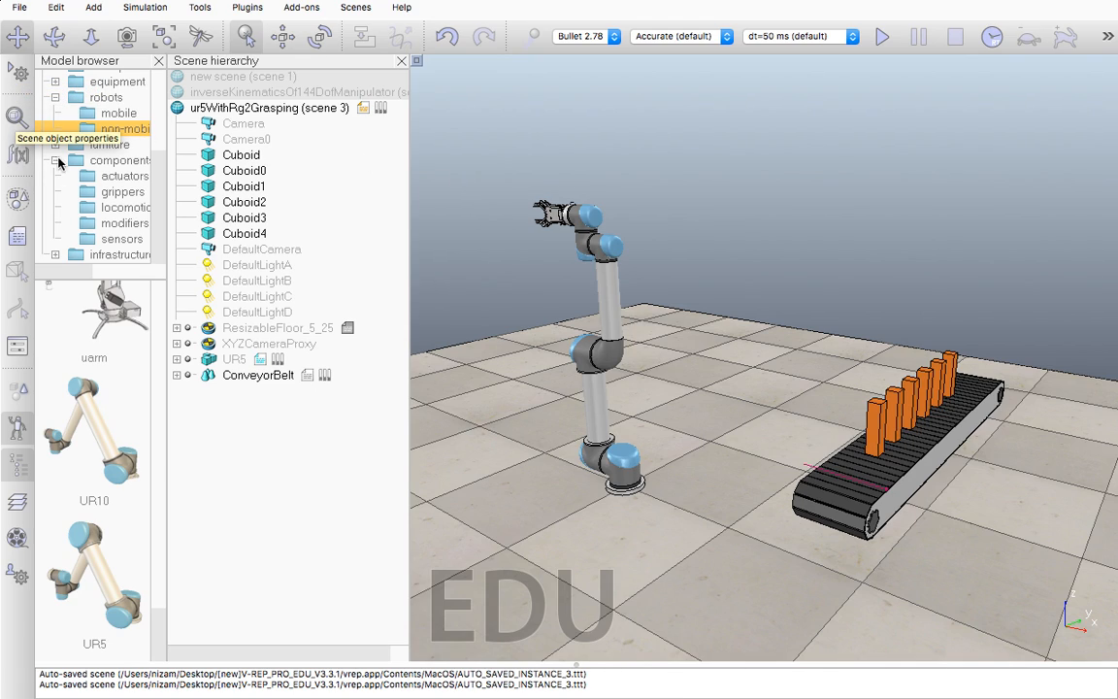
{"action": "left_click", "coordinate": [16, 151]}
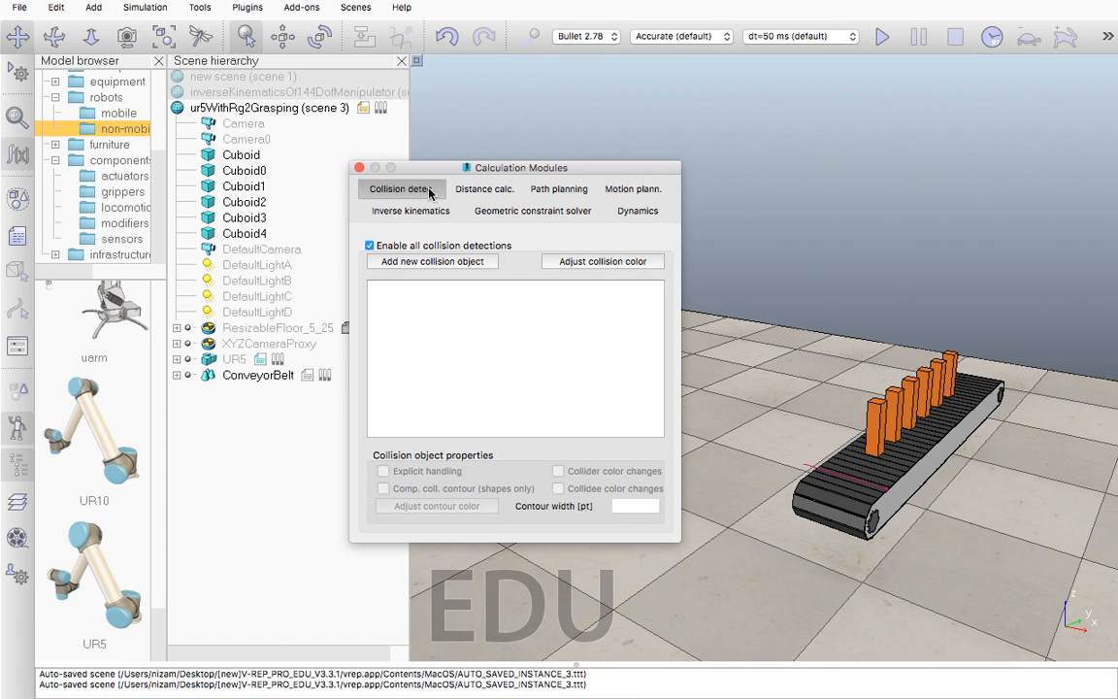
{"action": "left_click", "coordinate": [391, 207]}
{"action": "left_click", "coordinate": [533, 179]}
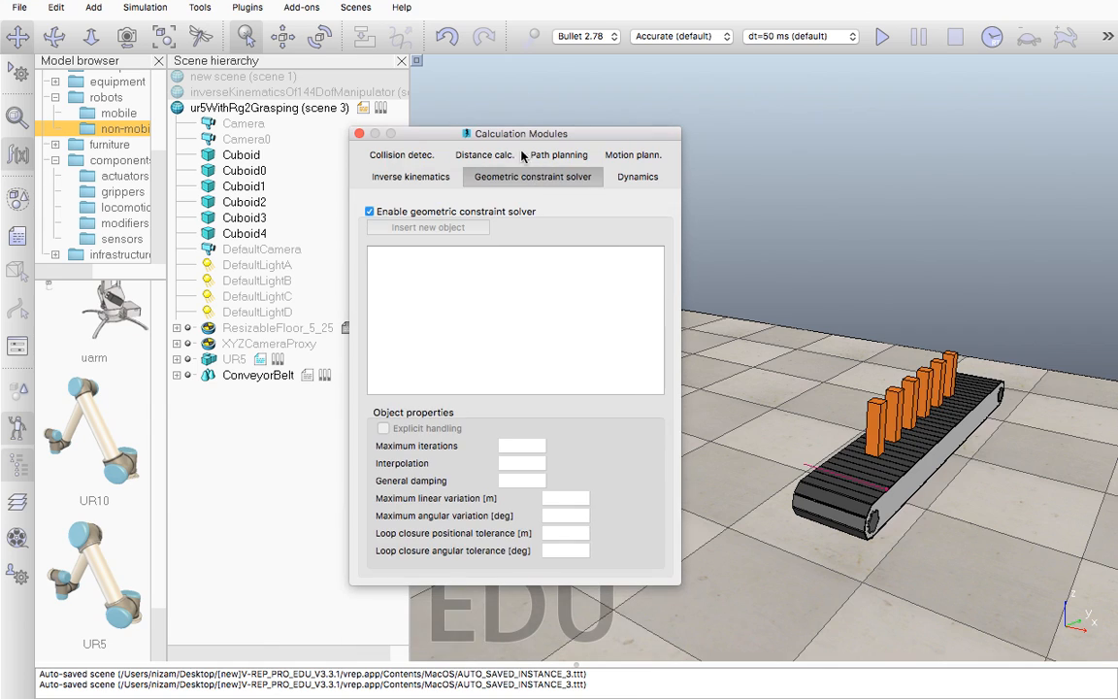
{"action": "left_click", "coordinate": [637, 180]}
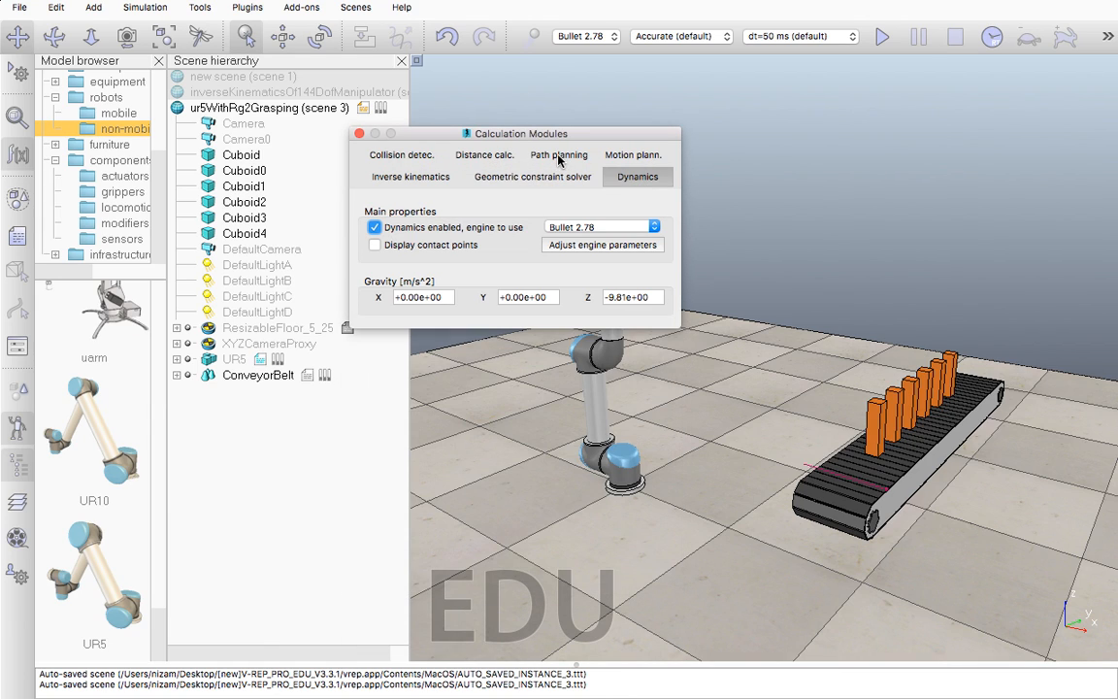
{"action": "left_click", "coordinate": [570, 156]}
{"action": "left_click", "coordinate": [473, 120]}
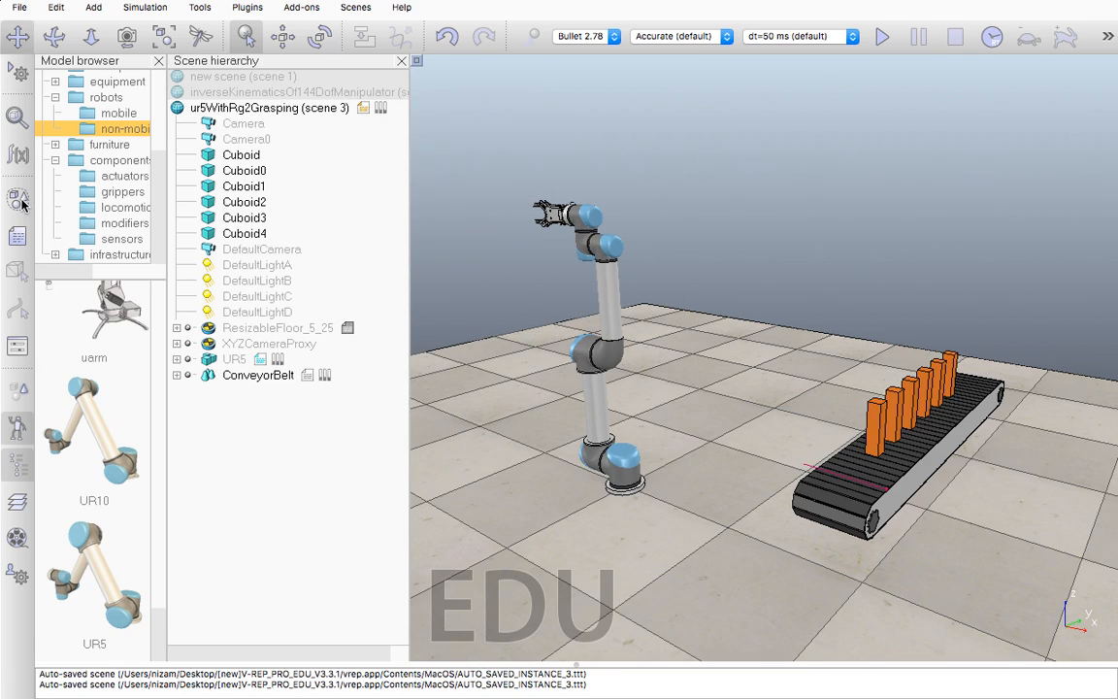
View the list of main and child scripts in the current scene and close it.
{"action": "left_click", "coordinate": [21, 236]}
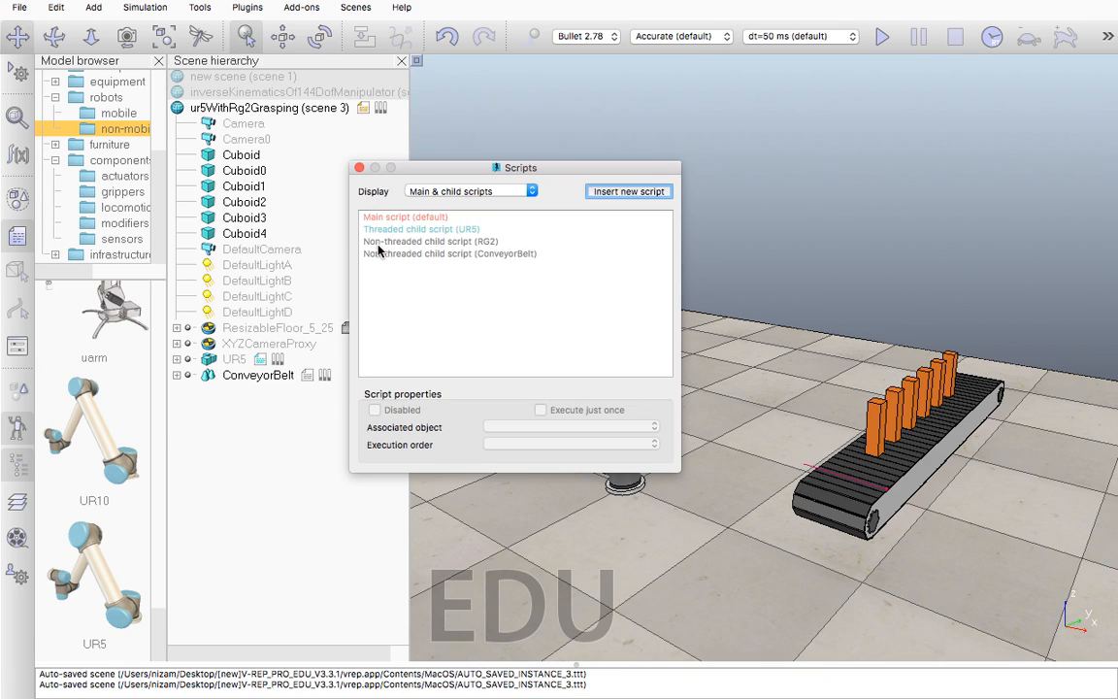
{"action": "left_click", "coordinate": [359, 167]}
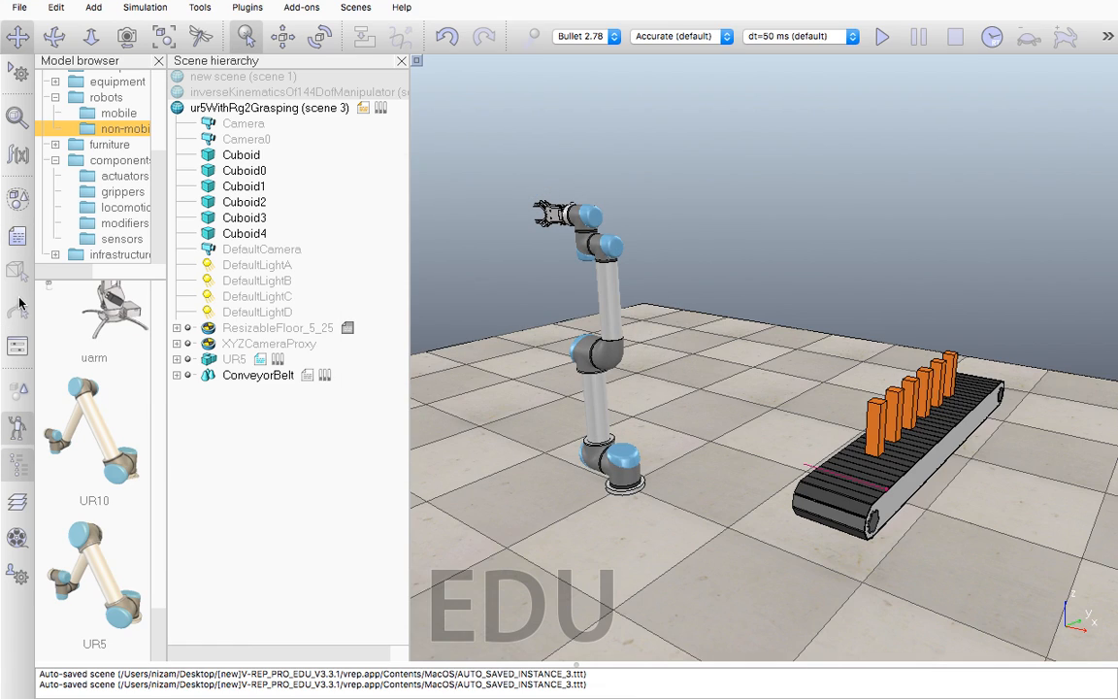
Toggle the model browser and the scene hierarchy, leaving both hidden so that the scene view fills the window.
{"action": "left_click", "coordinate": [22, 432]}
{"action": "left_click", "coordinate": [19, 432]}
{"action": "left_click", "coordinate": [18, 426]}
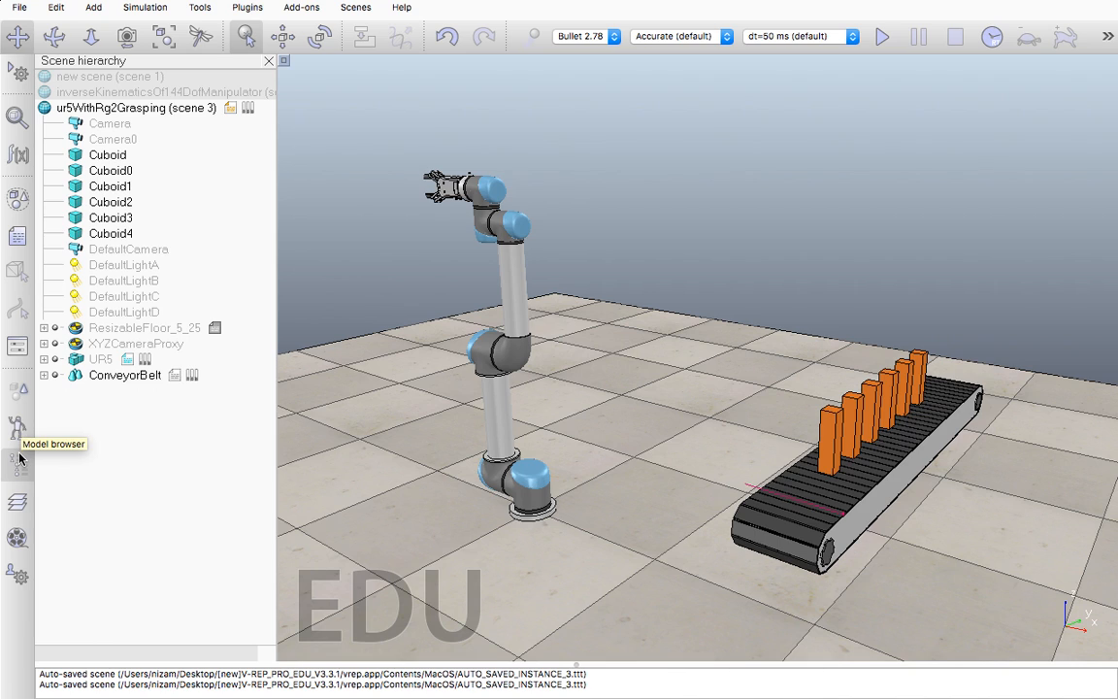
{"action": "left_click", "coordinate": [18, 460]}
{"action": "left_click", "coordinate": [19, 459]}
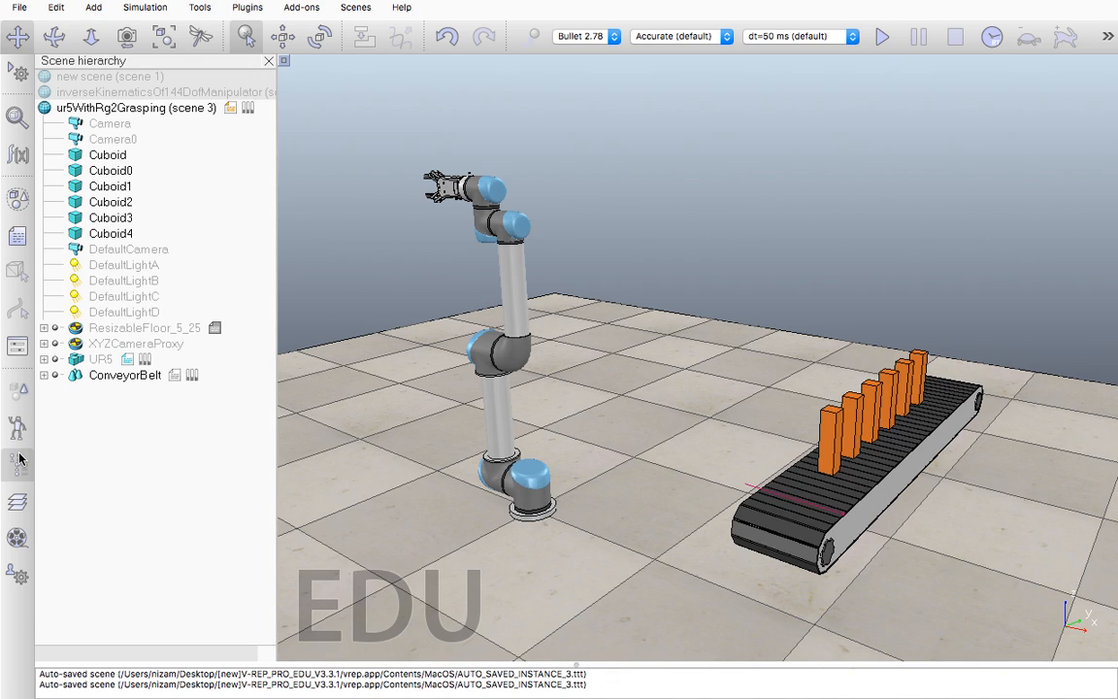
{"action": "left_click", "coordinate": [19, 459]}
{"action": "left_click", "coordinate": [19, 459]}
{"action": "left_click", "coordinate": [18, 458]}
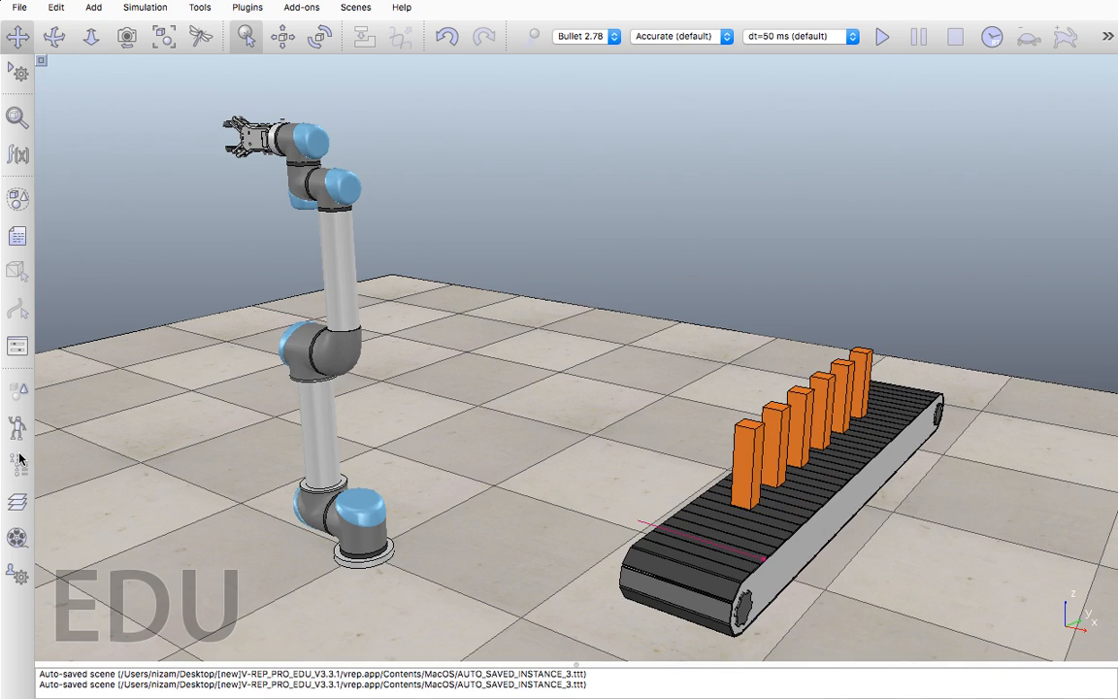
Set the video recorder to launch at the next simulation start, view its recording file location choice, and close the recorder.
{"action": "left_click", "coordinate": [18, 537]}
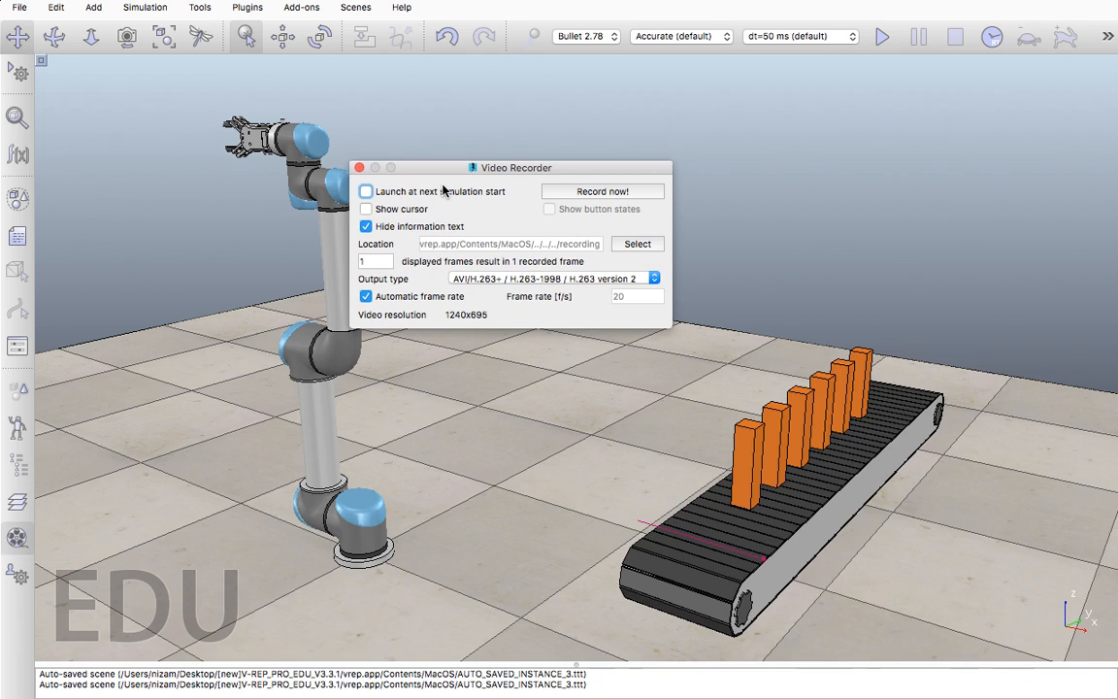
{"action": "left_click", "coordinate": [420, 194]}
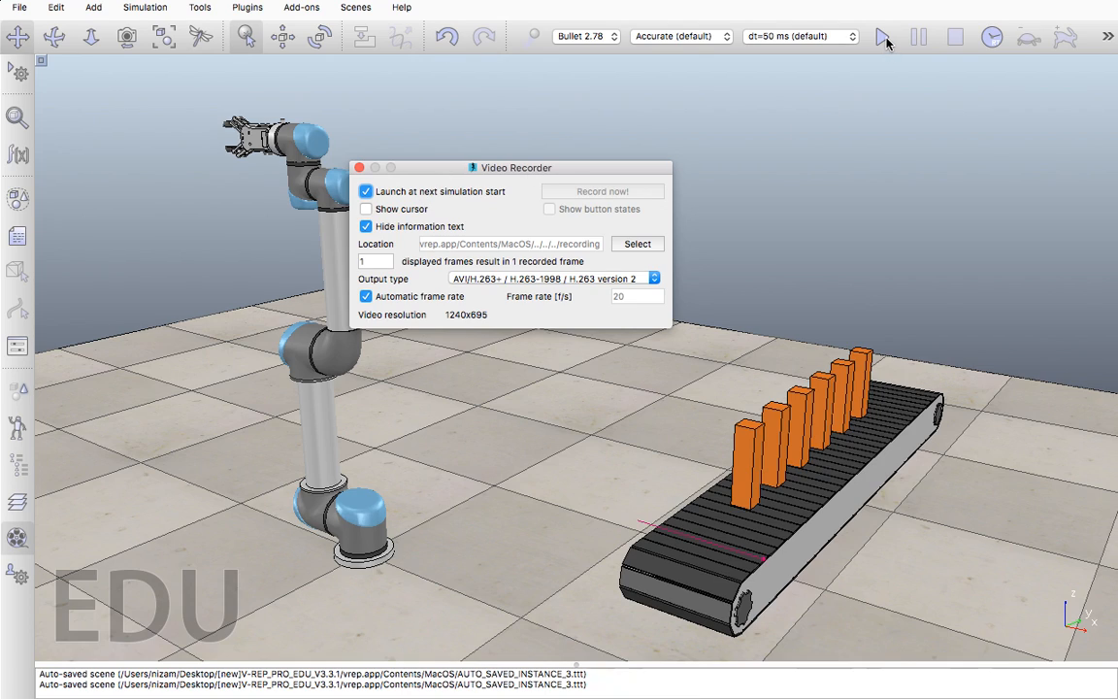
{"action": "left_click", "coordinate": [631, 245]}
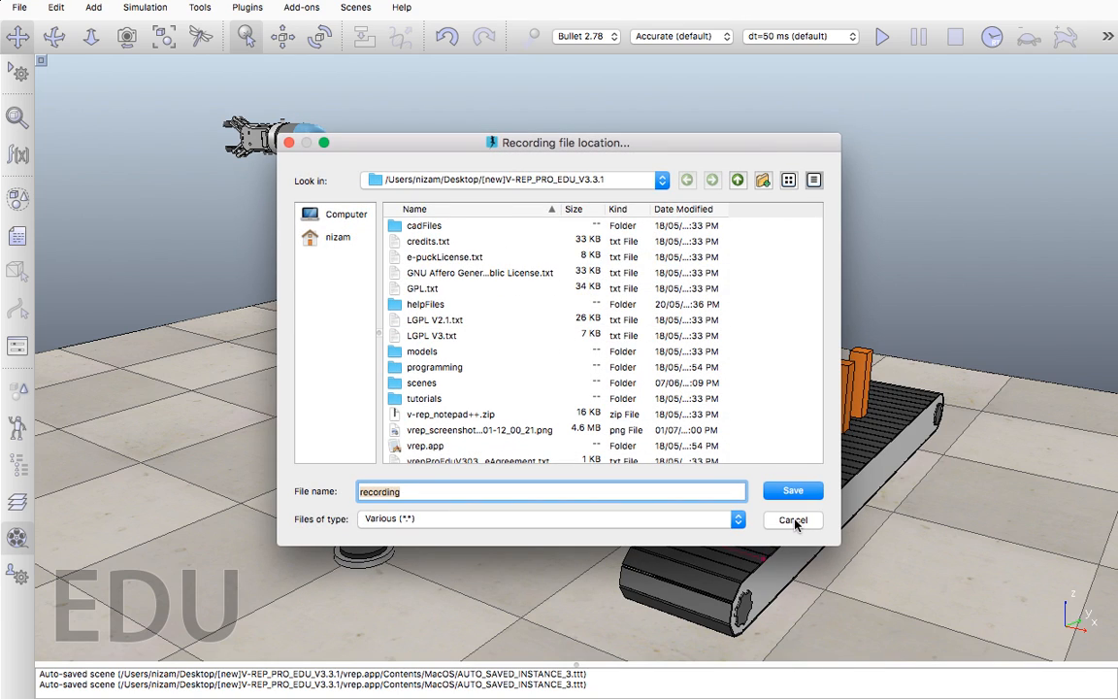
{"action": "left_click", "coordinate": [794, 516]}
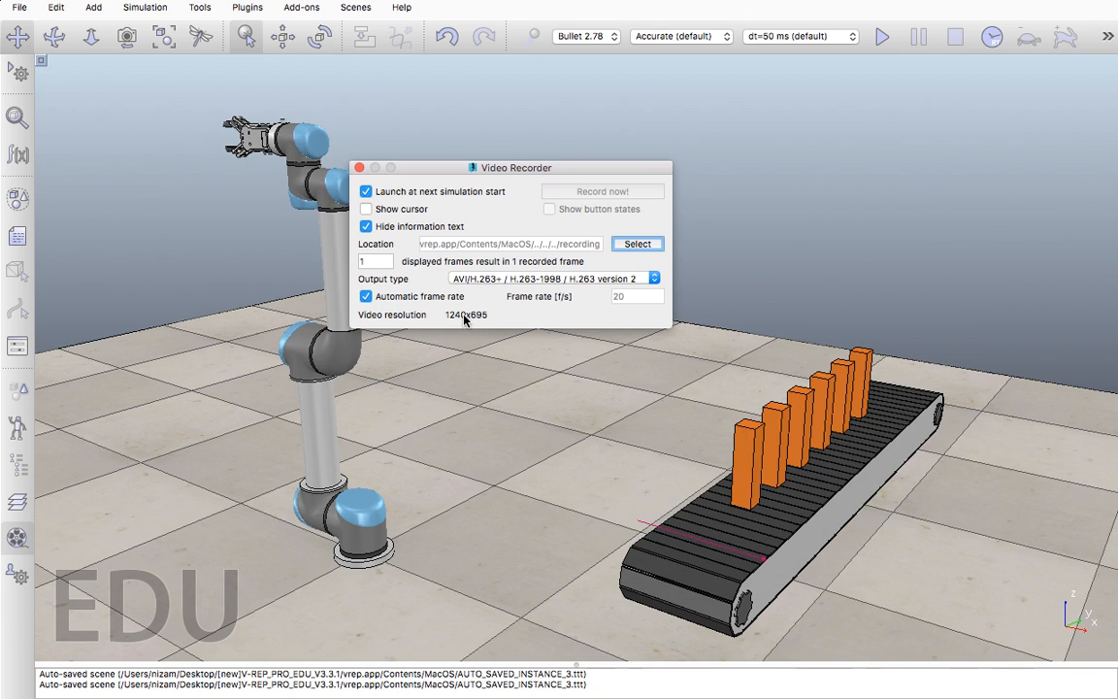
{"action": "left_click", "coordinate": [359, 167]}
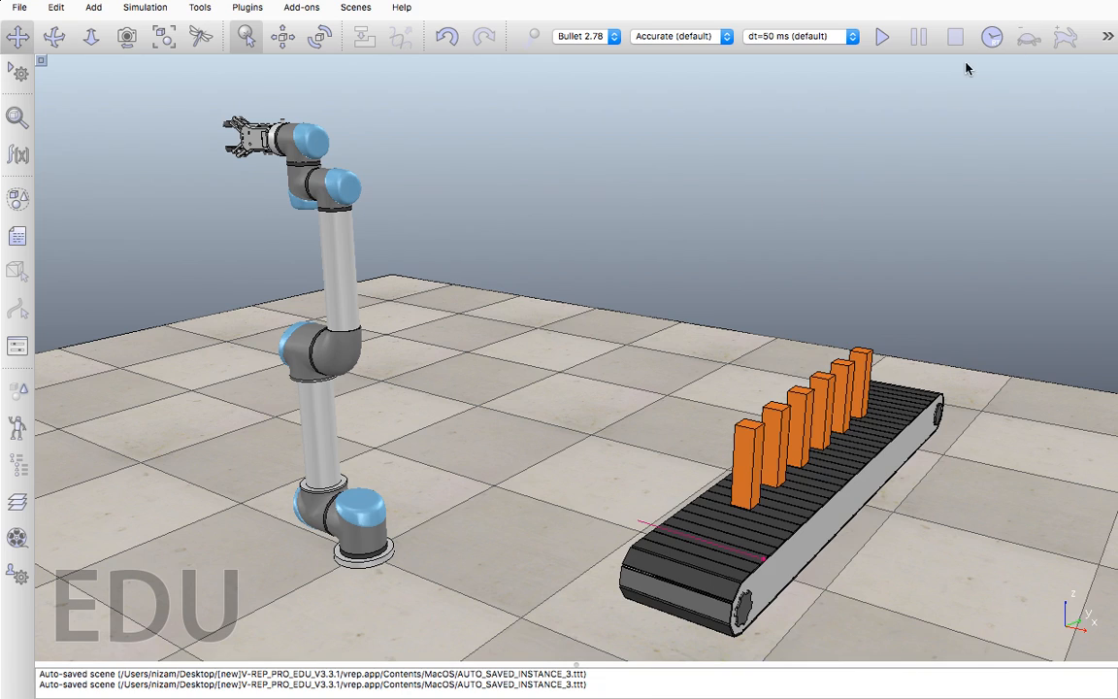
{"action": "mouse_move", "coordinate": [815, 8]}
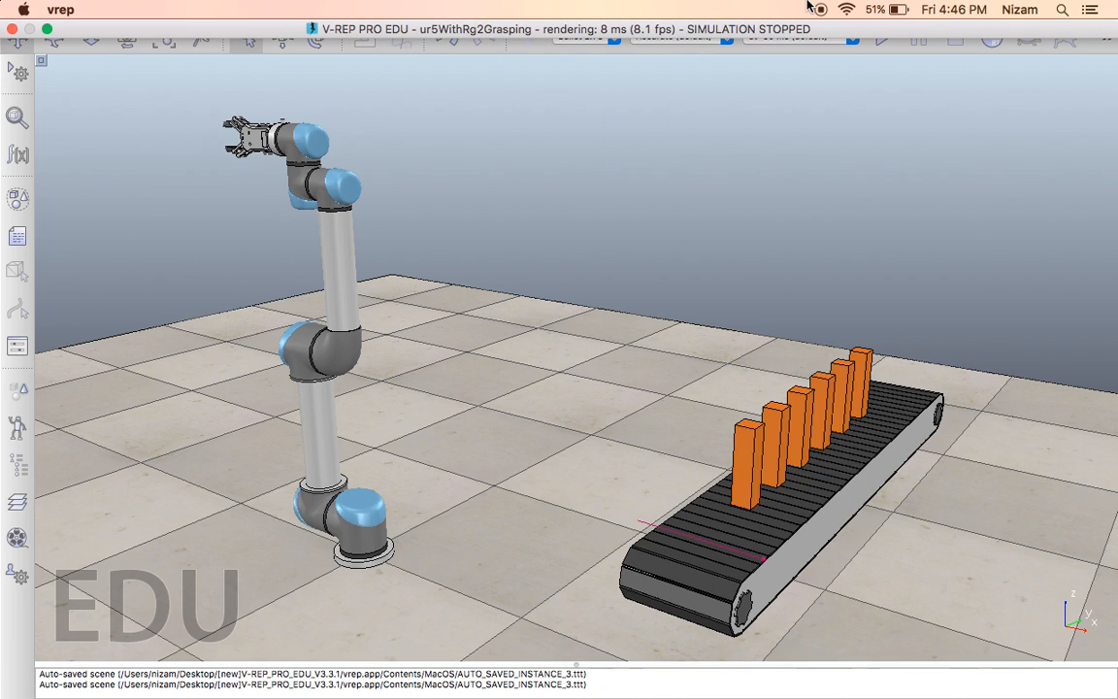